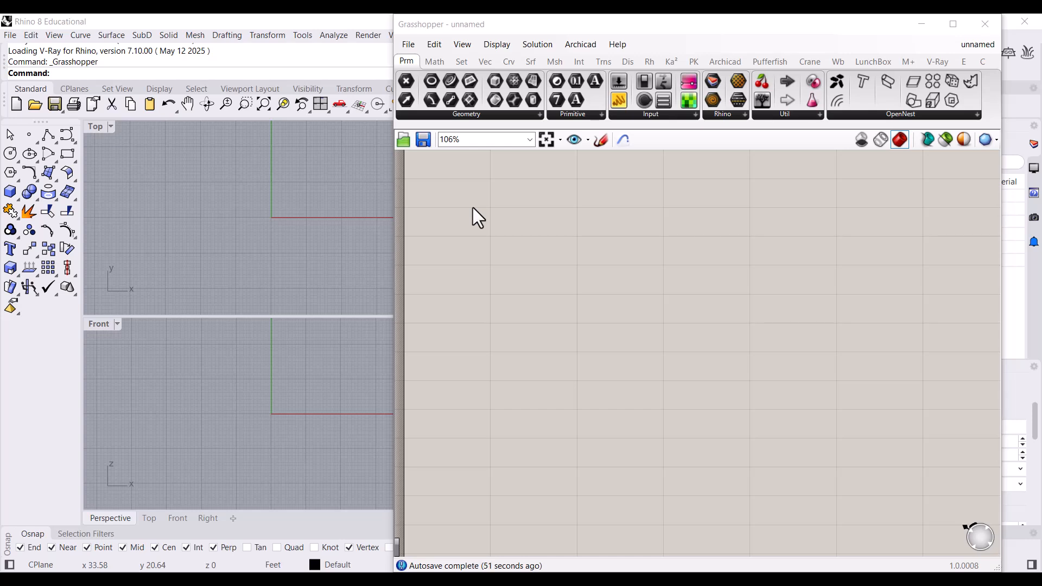
# Step: Place a Curve Closest Point component on the empty Grasshopper canvas
pyautogui.moveTo(470, 239)
pyautogui.mouseDown(button='right')
pyautogui.moveTo(494, 270)
pyautogui.moveTo(459, 225)
pyautogui.mouseUp(button='right')
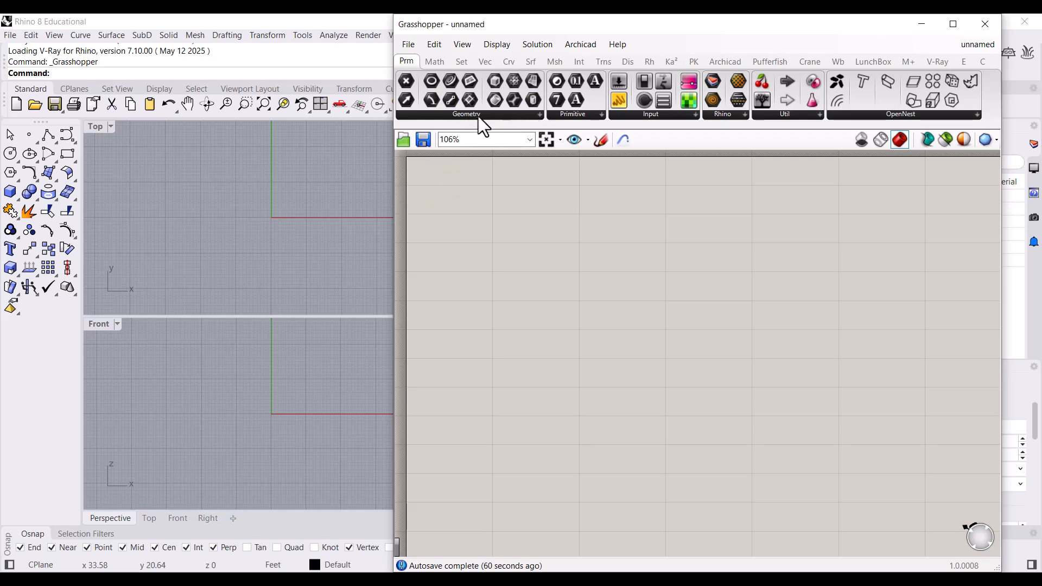
pyautogui.click(436, 62)
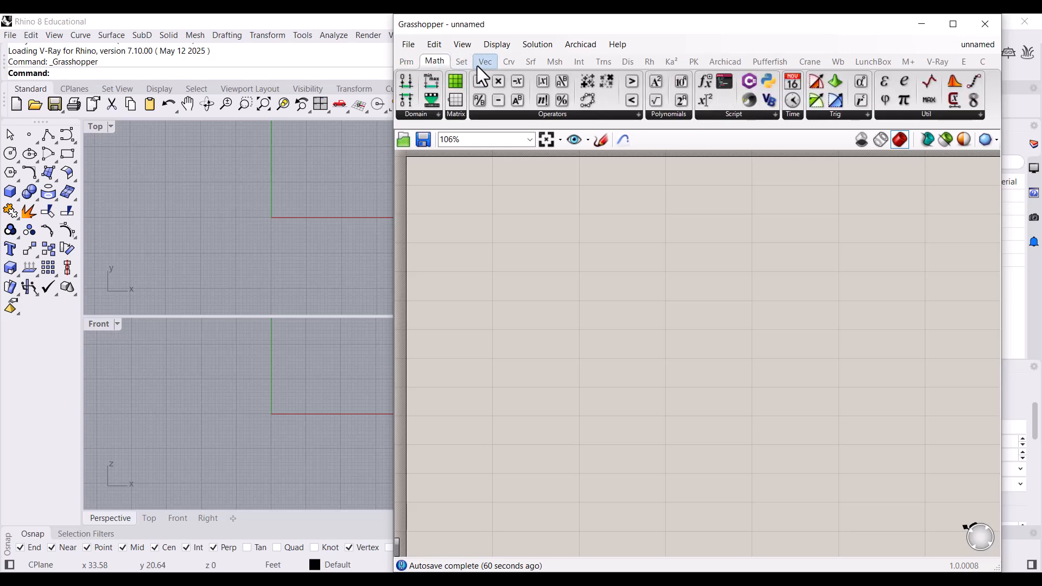
pyautogui.click(461, 63)
pyautogui.click(508, 62)
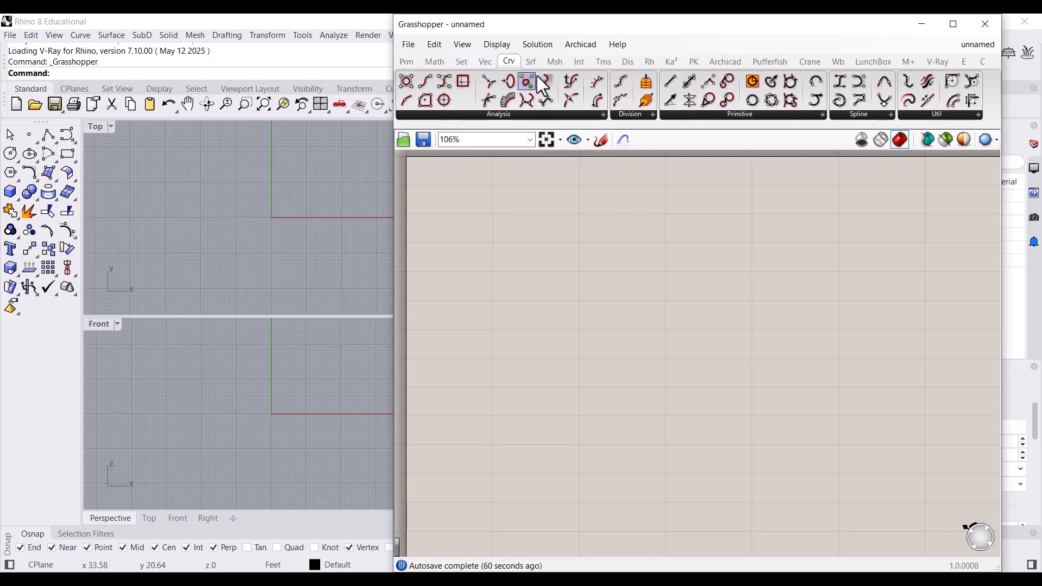
pyautogui.moveTo(490, 83); pyautogui.dragTo(622, 274)
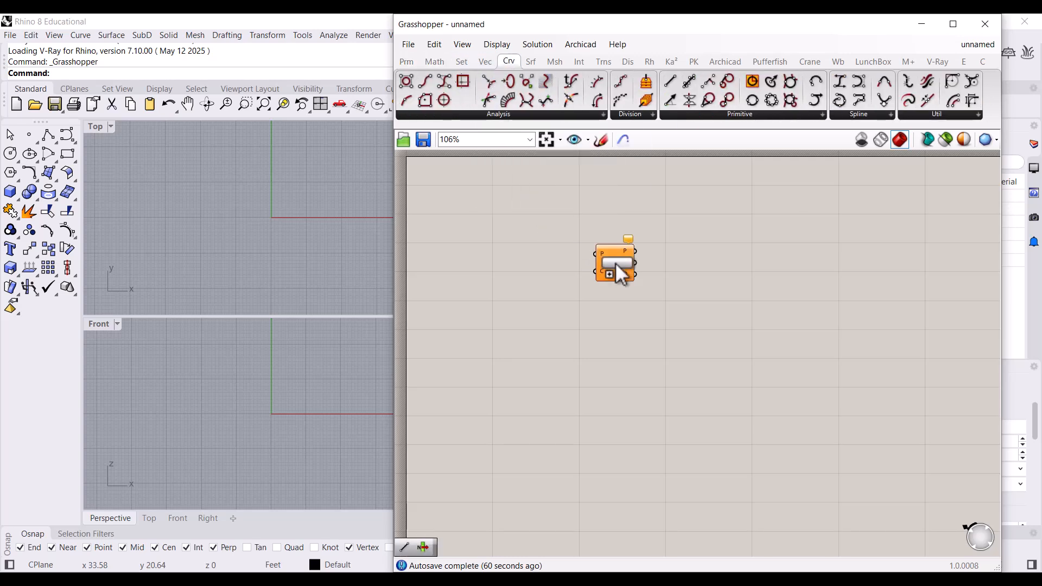
pyautogui.click(615, 268)
pyautogui.scroll(6, 616, 270)
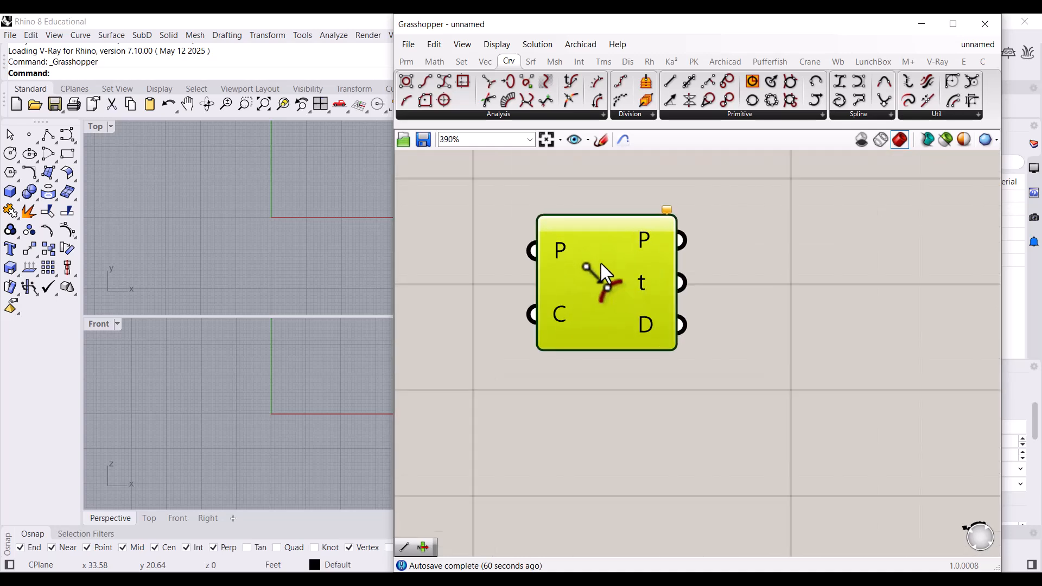
# Step: Reposition the Curve Closest Point component on the canvas and delete it
pyautogui.moveTo(740, 298); pyautogui.dragTo(727, 296)
pyautogui.moveTo(666, 280); pyautogui.dragTo(517, 283)
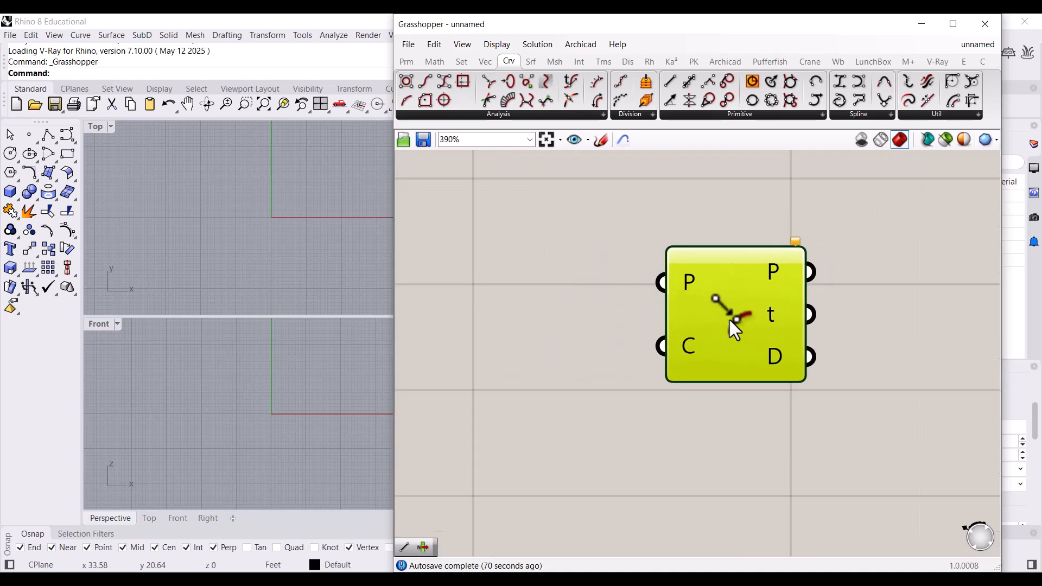
pyautogui.moveTo(708, 289); pyautogui.dragTo(642, 272)
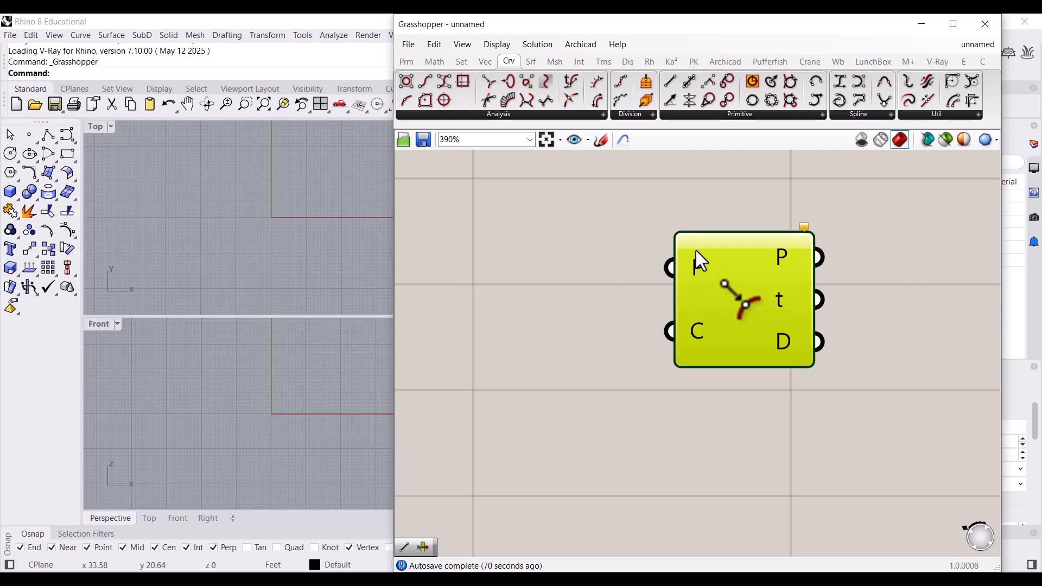
pyautogui.moveTo(745, 305); pyautogui.dragTo(709, 314)
pyautogui.scroll(-3, 669, 307)
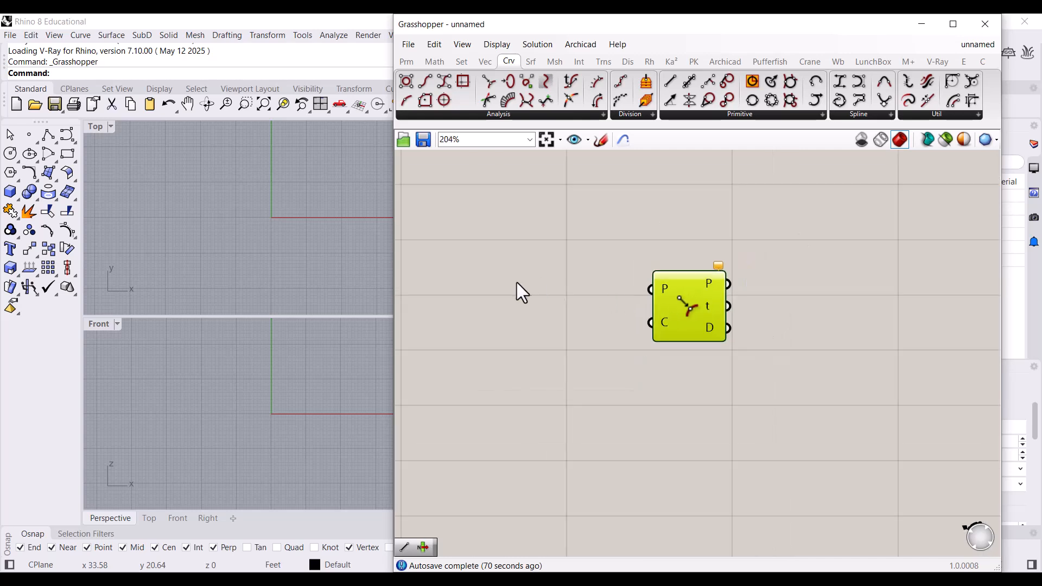
pyautogui.moveTo(689, 317); pyautogui.dragTo(682, 305)
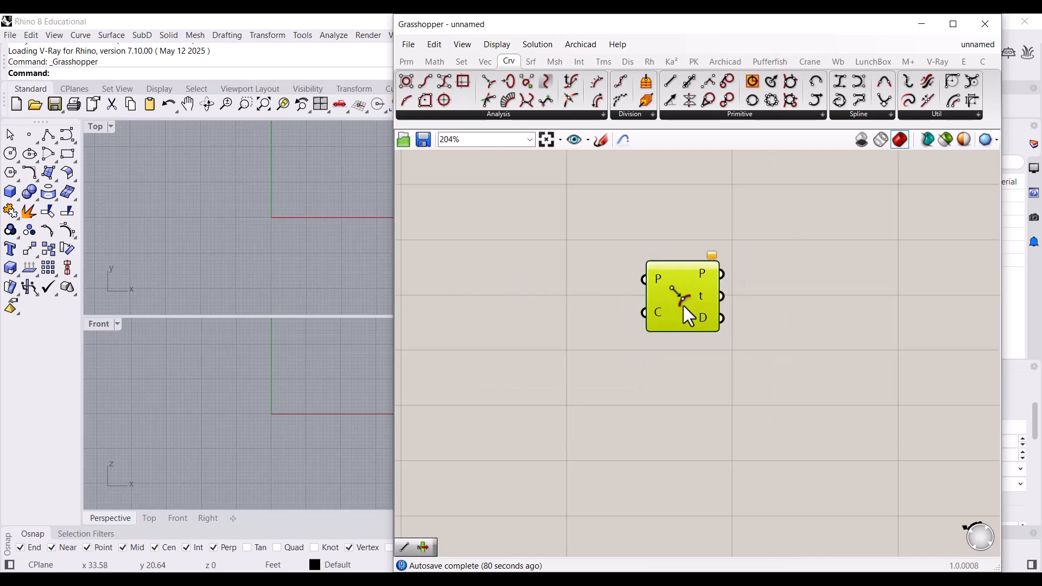
pyautogui.press('Delete')
# Step: Examine the Simple Panelize group, following its wires from the Surface parameter and the U and V Count sliders to the end component
pyautogui.moveTo(682, 298); pyautogui.dragTo(746, 395, button='right')
pyautogui.scroll(-3, 733, 396)
pyautogui.scroll(-1, 684, 399)
pyautogui.scroll(3, 743, 190)
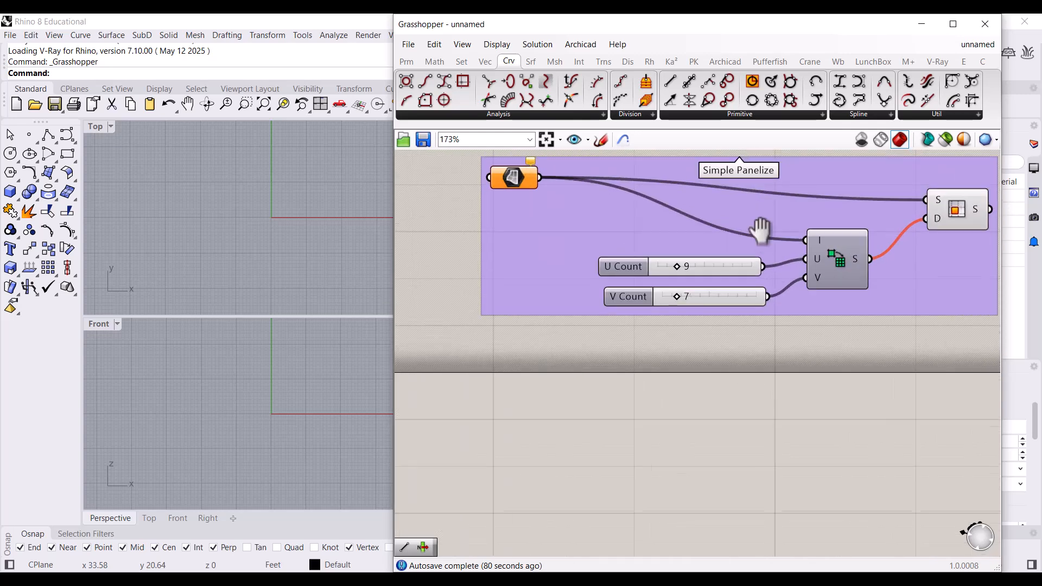
pyautogui.moveTo(760, 231); pyautogui.dragTo(703, 302, button='right')
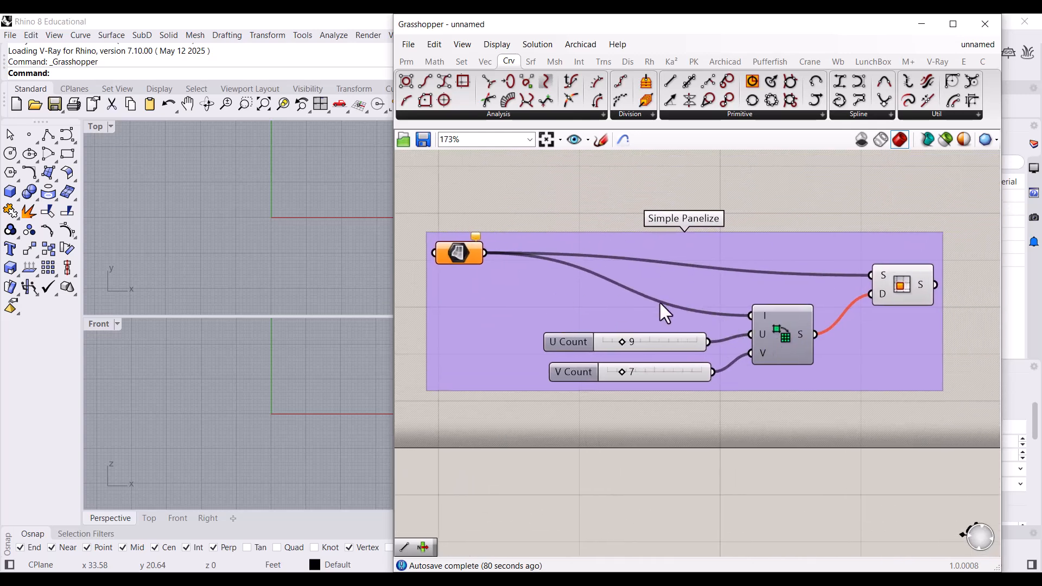
pyautogui.moveTo(478, 264); pyautogui.dragTo(477, 271)
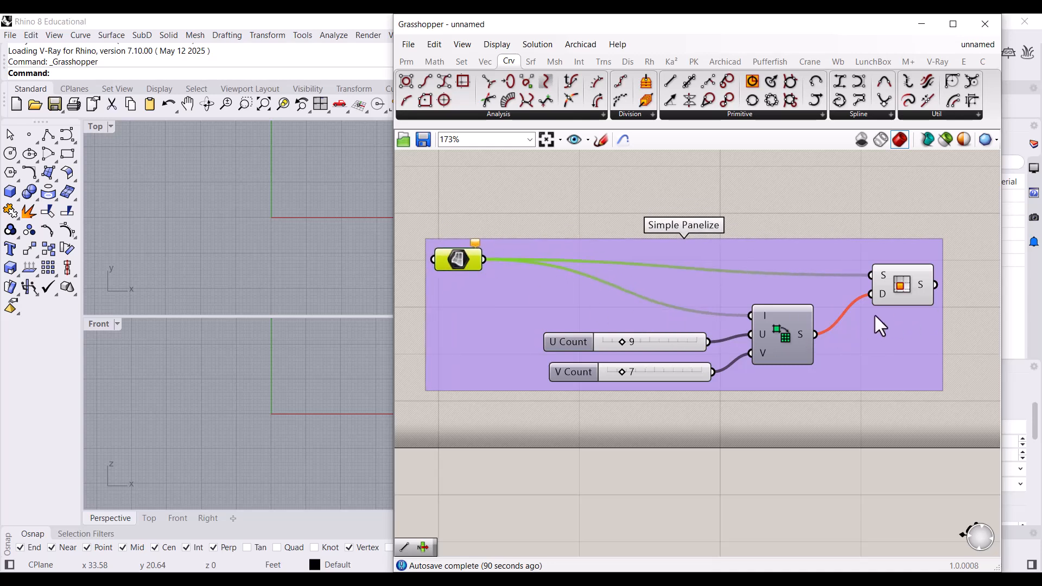
# Step: Narrow the Grasshopper window to show more of the Rhino viewports and maximize the Perspective viewport
pyautogui.moveTo(658, 427); pyautogui.dragTo(693, 284, button='right')
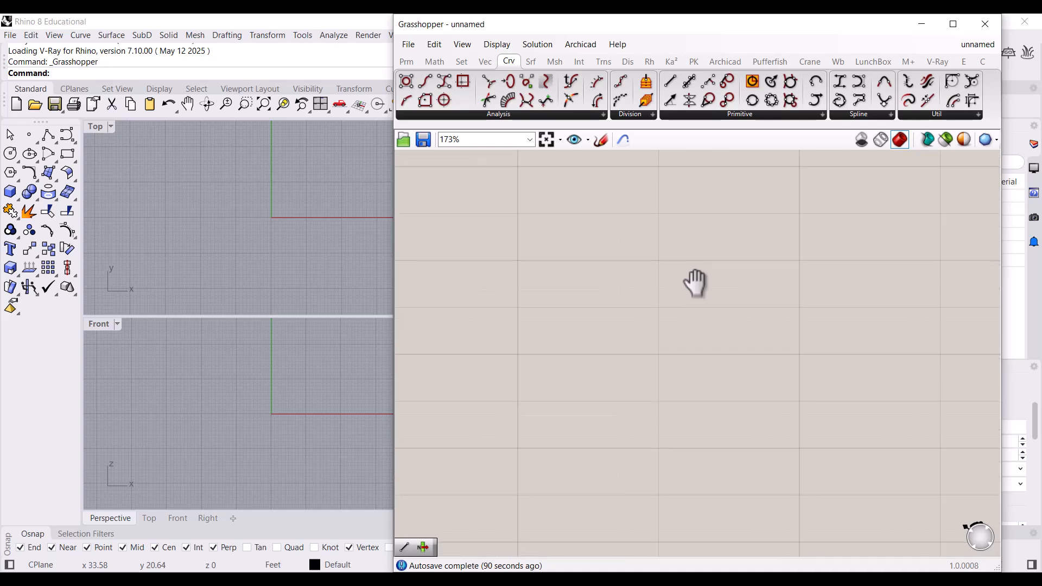
pyautogui.moveTo(391, 231); pyautogui.dragTo(564, 239)
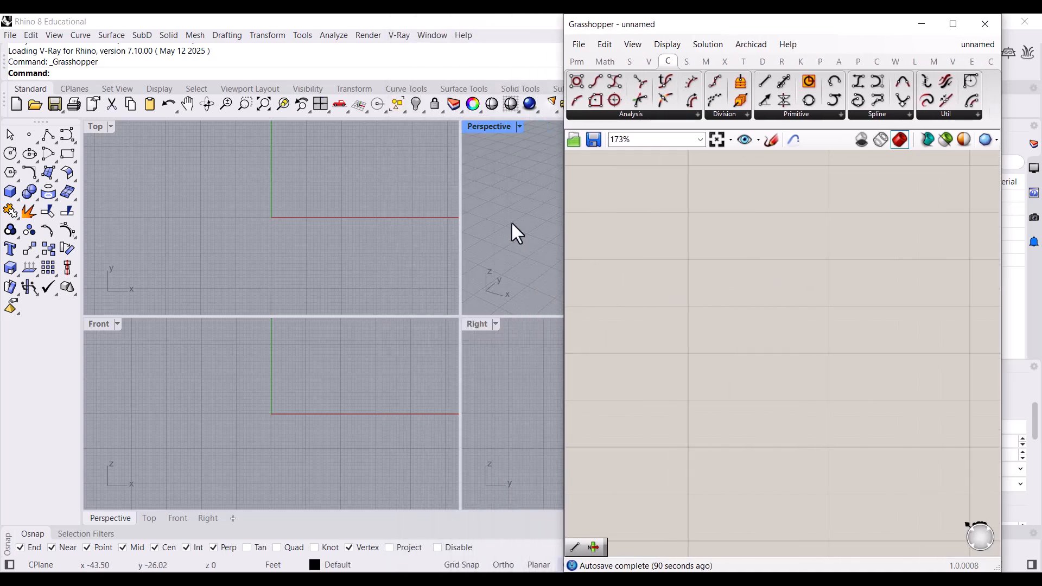
pyautogui.doubleClick(477, 128)
# Step: Draw a rectangular plane surface corner to corner on the ground grid near the origin
pyautogui.moveTo(270, 334); pyautogui.dragTo(333, 356, button='right')
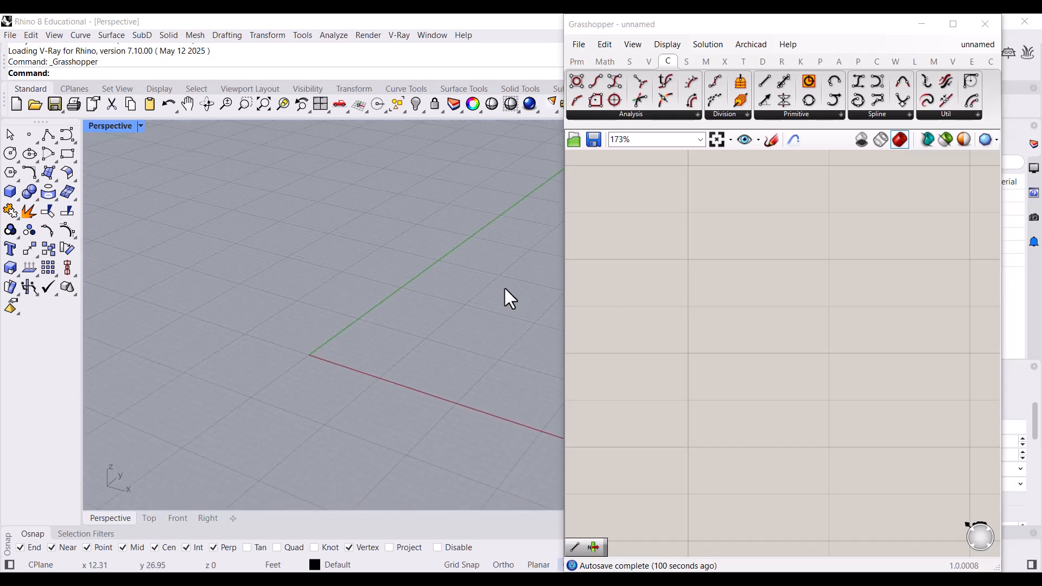
pyautogui.moveTo(483, 321)
pyautogui.mouseDown(button='right')
pyautogui.moveTo(465, 293)
pyautogui.moveTo(480, 312)
pyautogui.mouseUp(button='right')
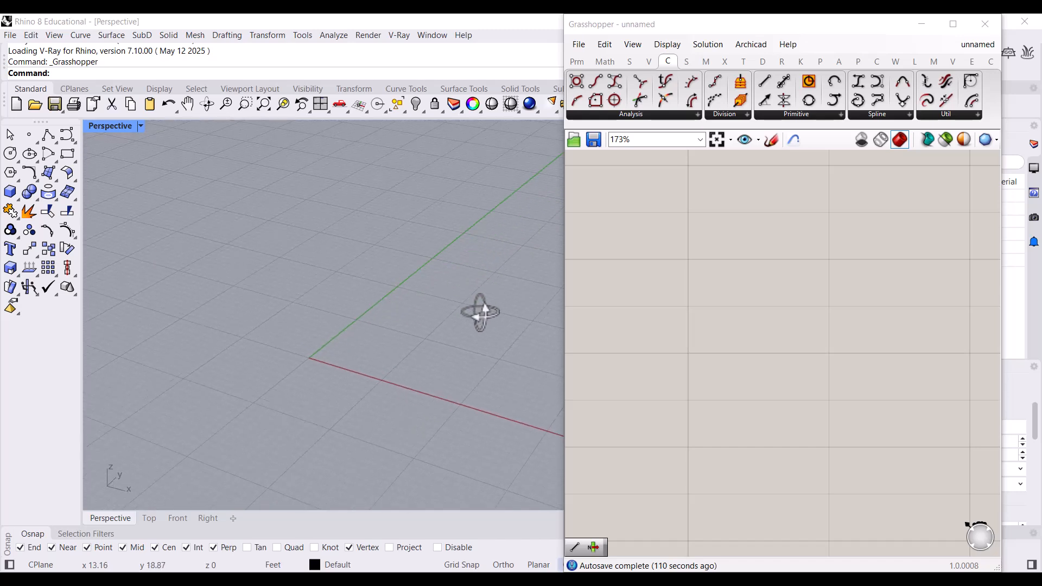
pyautogui.moveTo(481, 312); pyautogui.dragTo(399, 376, button='right')
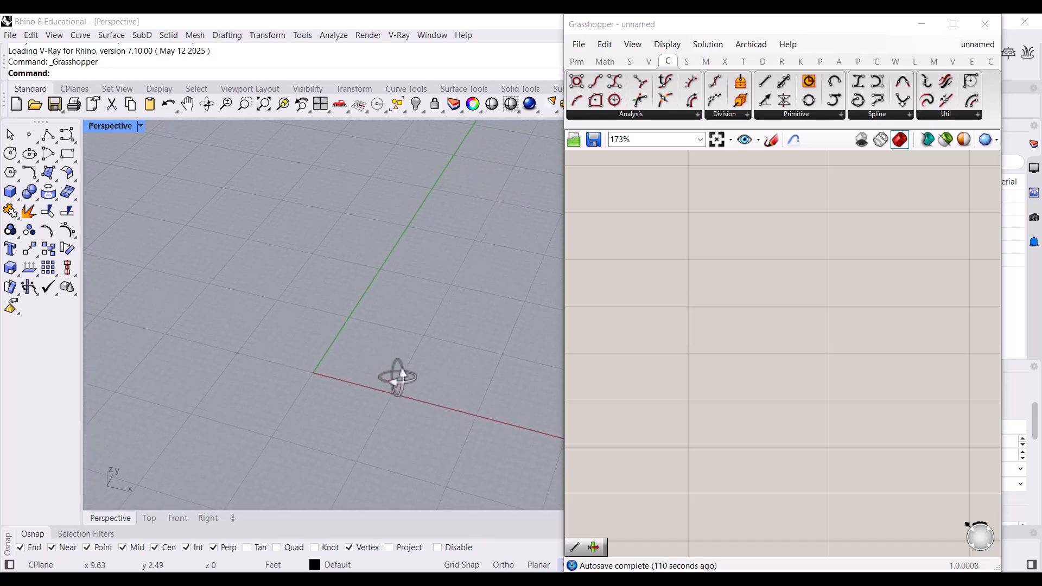
pyautogui.write('lane')
pyautogui.press('Return')
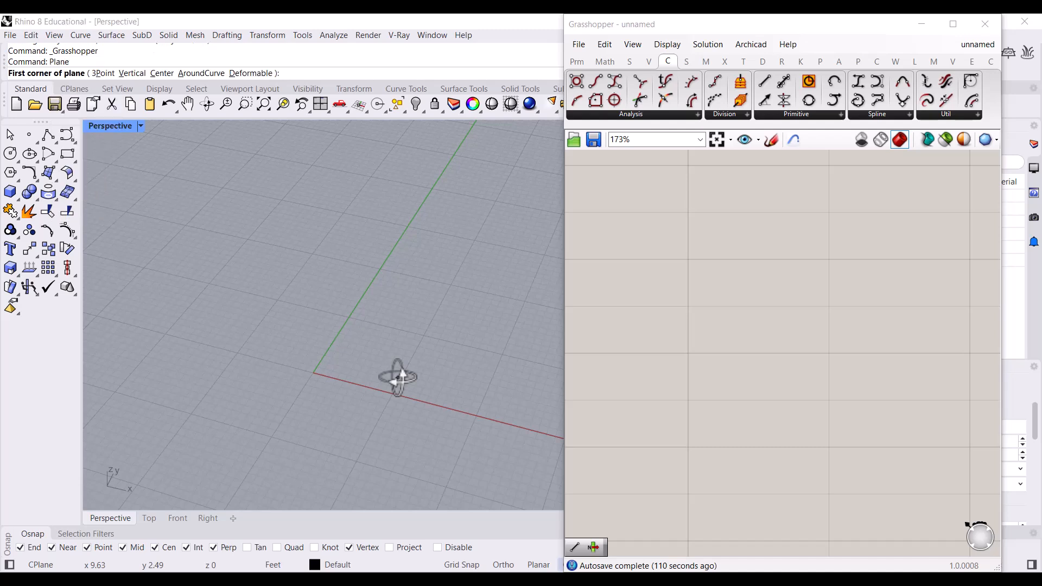
pyautogui.click(349, 368)
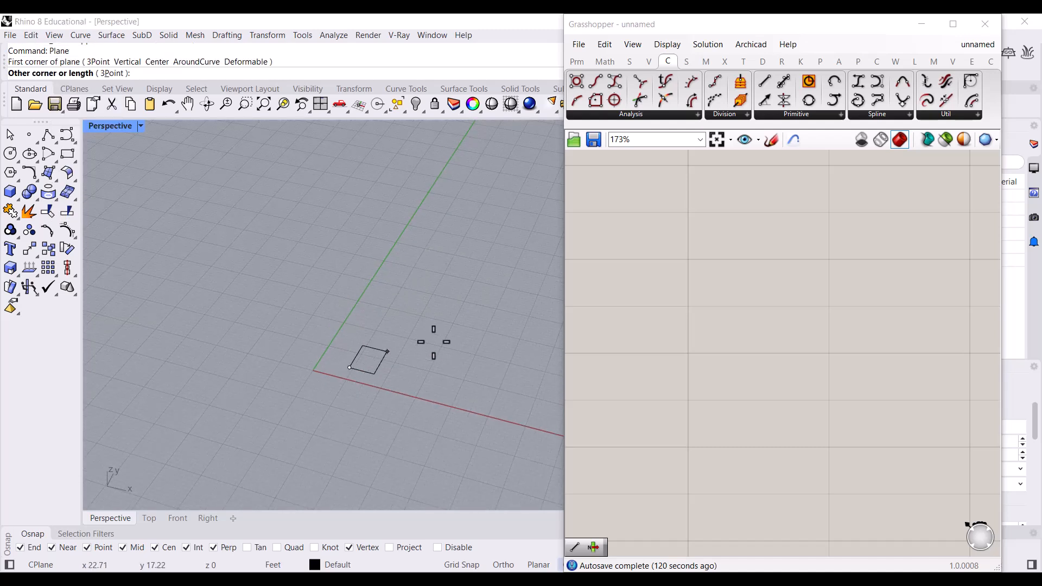
pyautogui.click(505, 304)
pyautogui.scroll(3, 480, 343)
pyautogui.moveTo(479, 343)
pyautogui.mouseDown(button='right')
pyautogui.moveTo(456, 330)
pyautogui.moveTo(465, 323)
pyautogui.moveTo(454, 372)
pyautogui.moveTo(415, 358)
pyautogui.moveTo(491, 423)
pyautogui.mouseUp(button='right')
pyautogui.scroll(2, 471, 393)
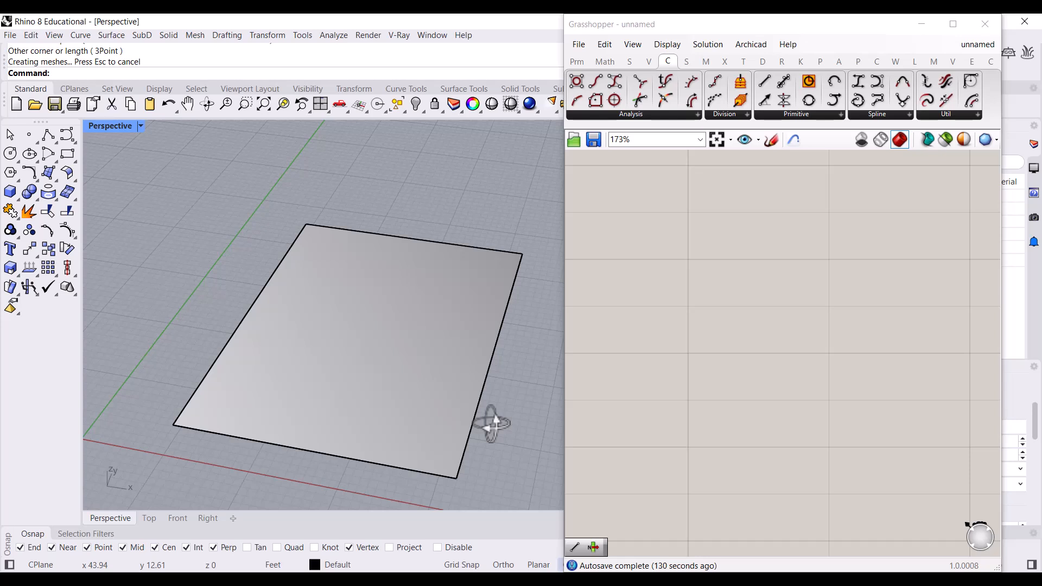
pyautogui.moveTo(483, 403); pyautogui.dragTo(442, 344, button='right')
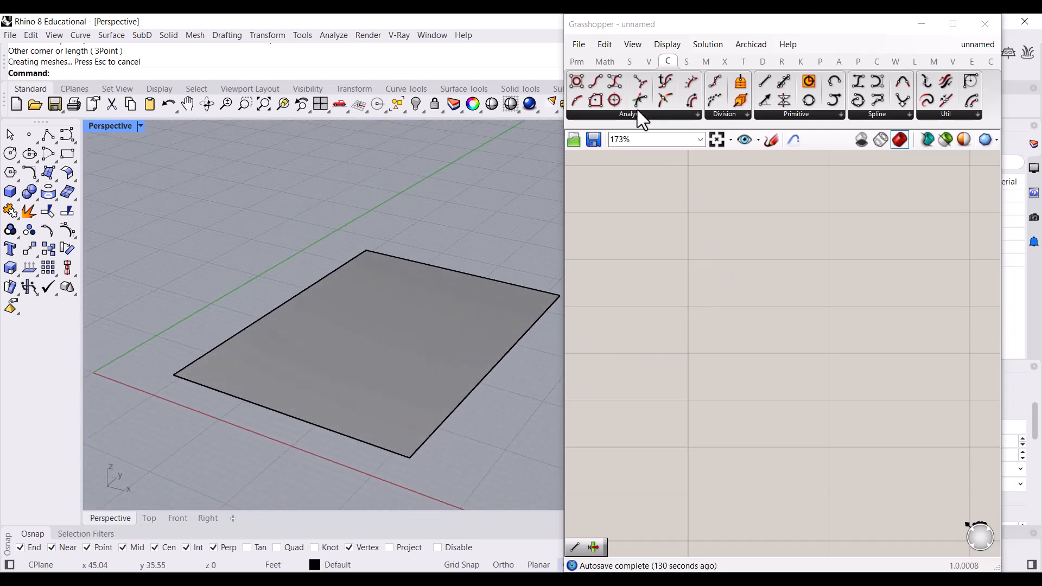
# Step: Reshape the flat plane into a twisted surface by moving its corners out of the ground plane
pyautogui.click(576, 62)
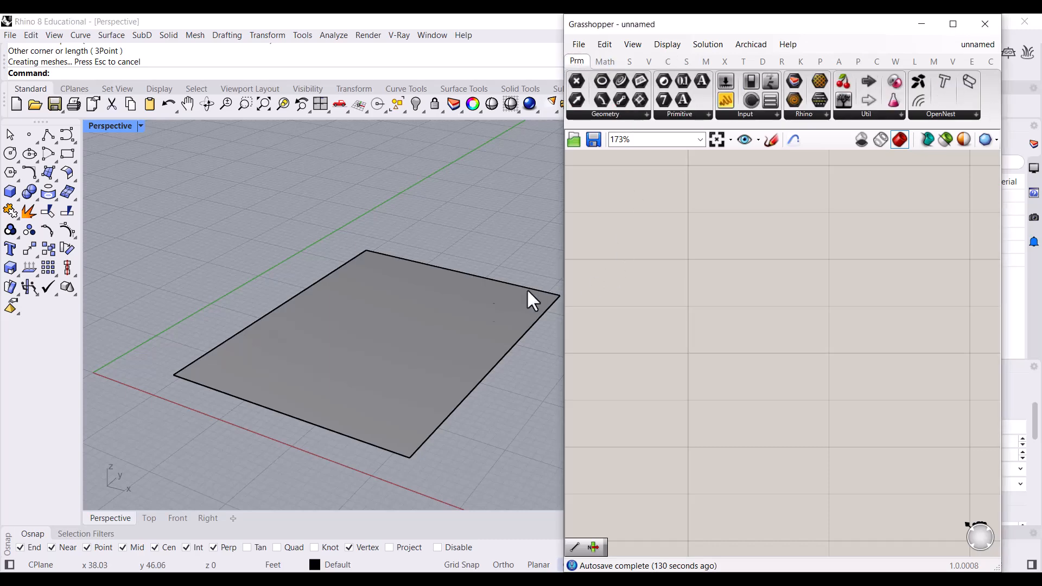
pyautogui.scroll(-4, 356, 330)
pyautogui.scroll(3, 392, 335)
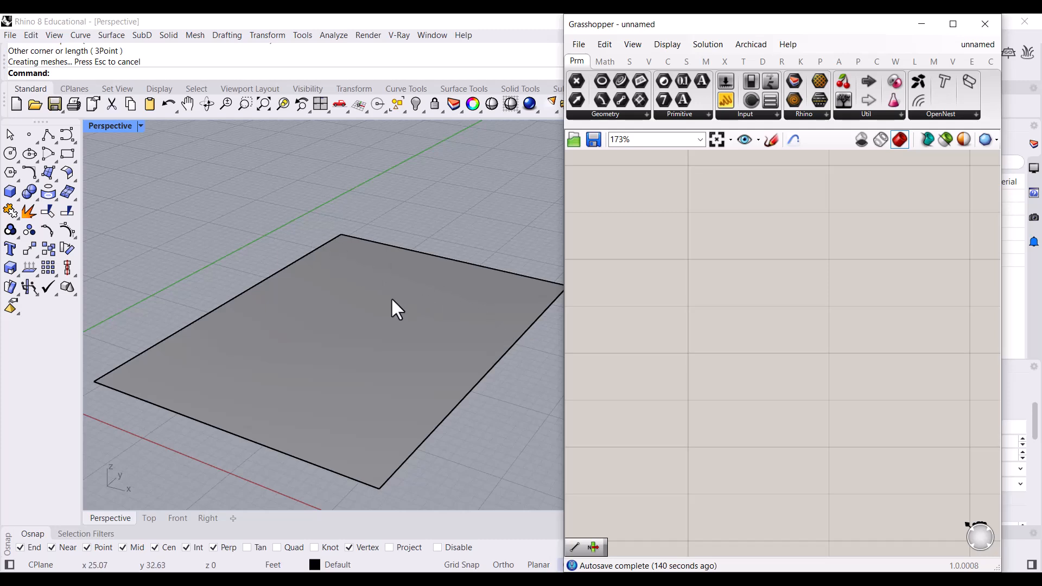
pyautogui.moveTo(358, 367); pyautogui.dragTo(324, 364, button='right')
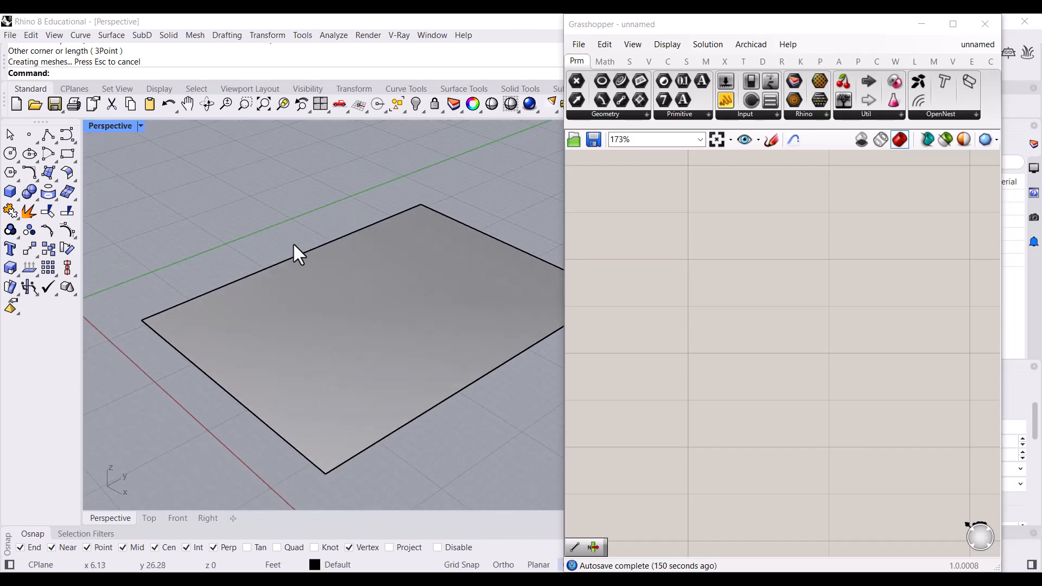
pyautogui.moveTo(436, 315); pyautogui.dragTo(414, 310, button='right')
pyautogui.moveTo(363, 261); pyautogui.dragTo(435, 290, button='right')
pyautogui.click(442, 305)
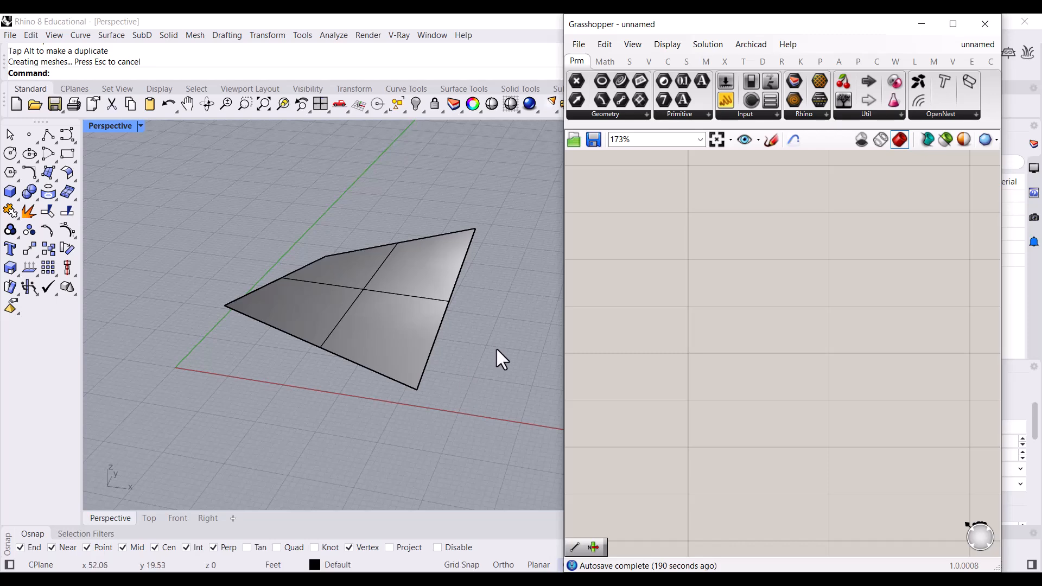
# Step: Examine the twisted surface, its edges and its isocurves from several angles and distances
pyautogui.moveTo(467, 296); pyautogui.dragTo(468, 303, button='right')
pyautogui.scroll(3, 421, 262)
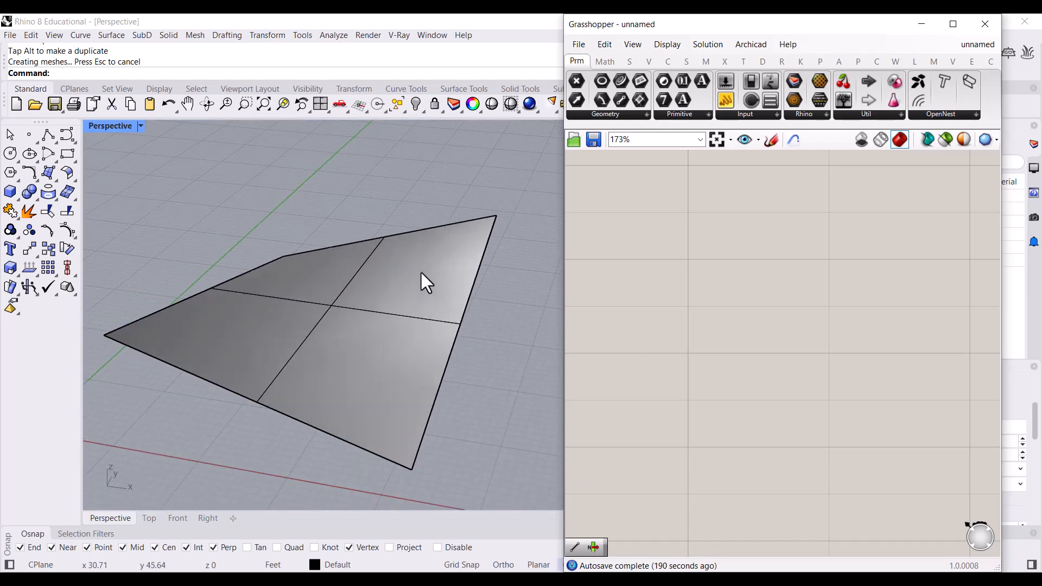
pyautogui.scroll(-2, 422, 273)
pyautogui.click(422, 273)
pyautogui.click(487, 298)
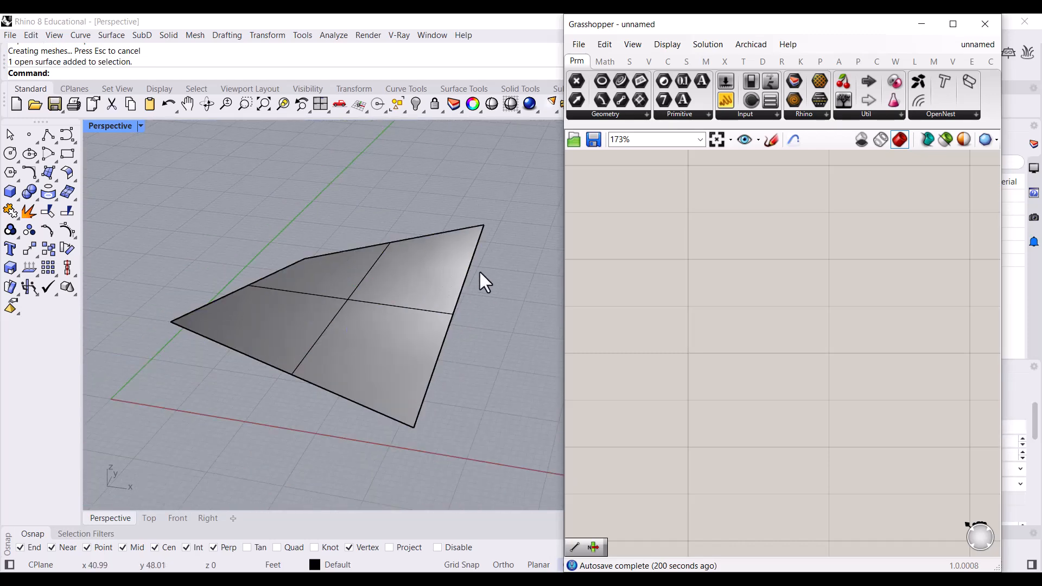
pyautogui.moveTo(486, 273); pyautogui.dragTo(404, 224, button='right')
pyautogui.scroll(2, 404, 207)
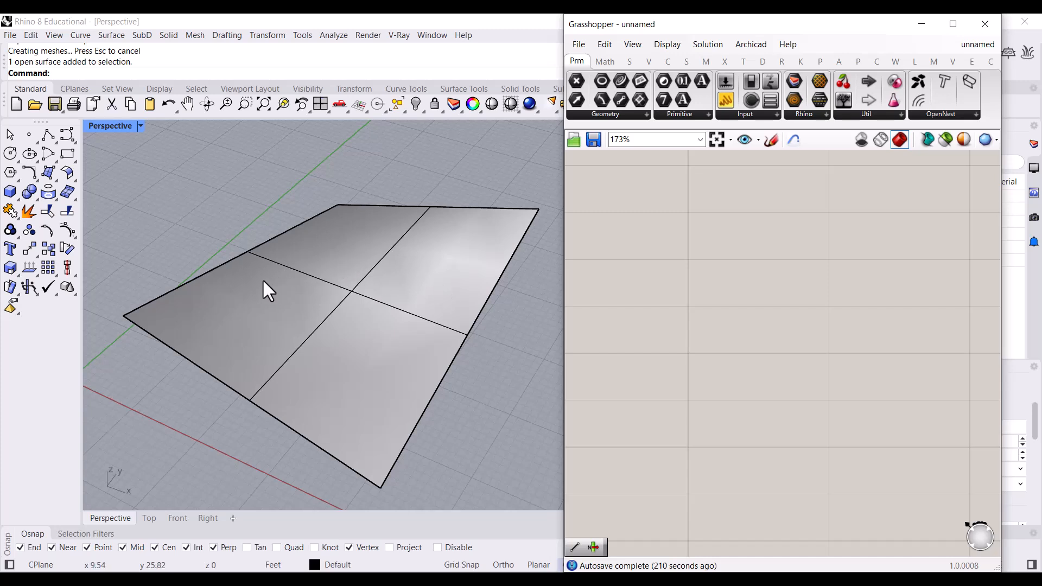
pyautogui.scroll(-2, 262, 285)
pyautogui.scroll(5, 212, 314)
pyautogui.scroll(-2, 144, 286)
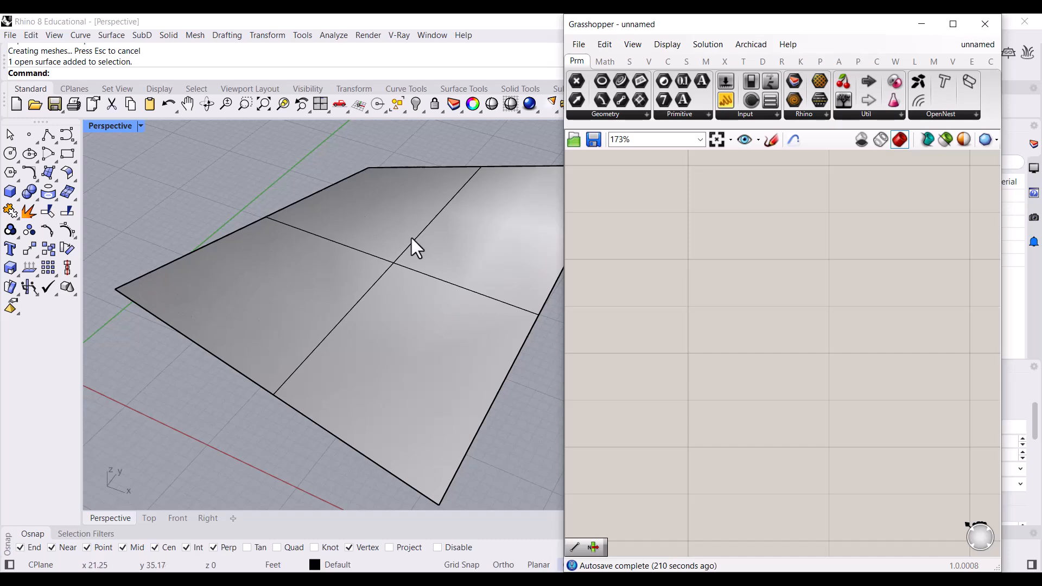
pyautogui.moveTo(454, 285); pyautogui.dragTo(498, 239, button='right')
pyautogui.scroll(-2, 299, 343)
pyautogui.click(488, 279)
pyautogui.click(499, 232)
# Step: Place a Surface parameter from the geometry parameters on an empty part of the Grasshopper canvas
pyautogui.scroll(1, 626, 239)
pyautogui.moveTo(726, 293); pyautogui.dragTo(741, 316, button='right')
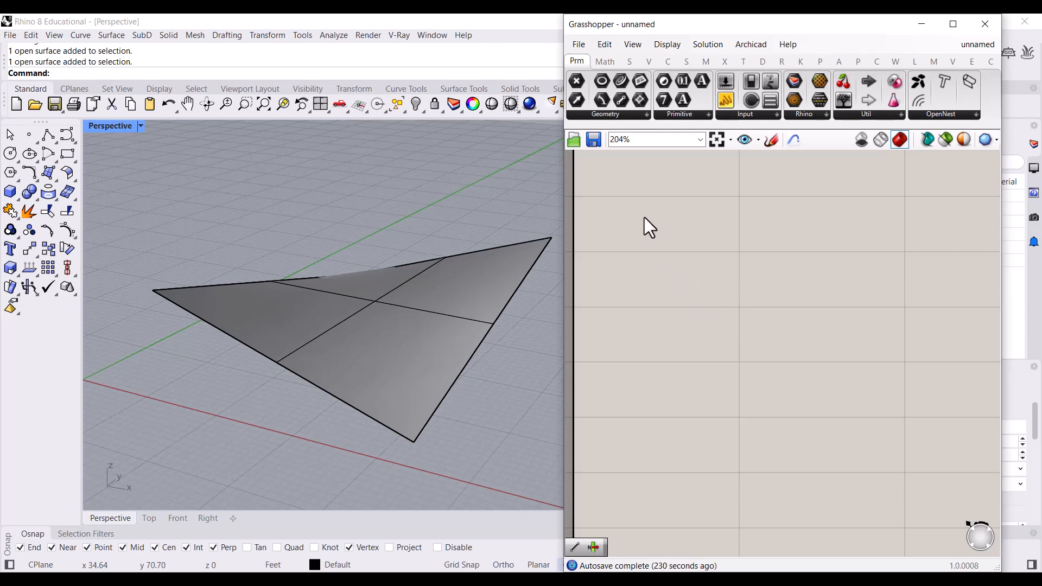
pyautogui.click(613, 115)
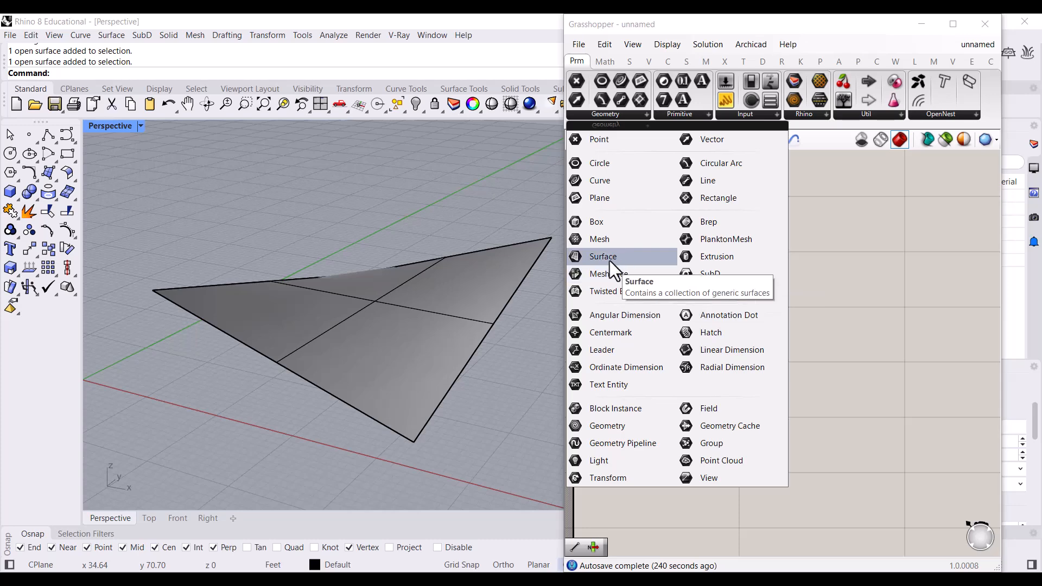
pyautogui.moveTo(610, 261); pyautogui.dragTo(741, 299)
pyautogui.scroll(5, 758, 384)
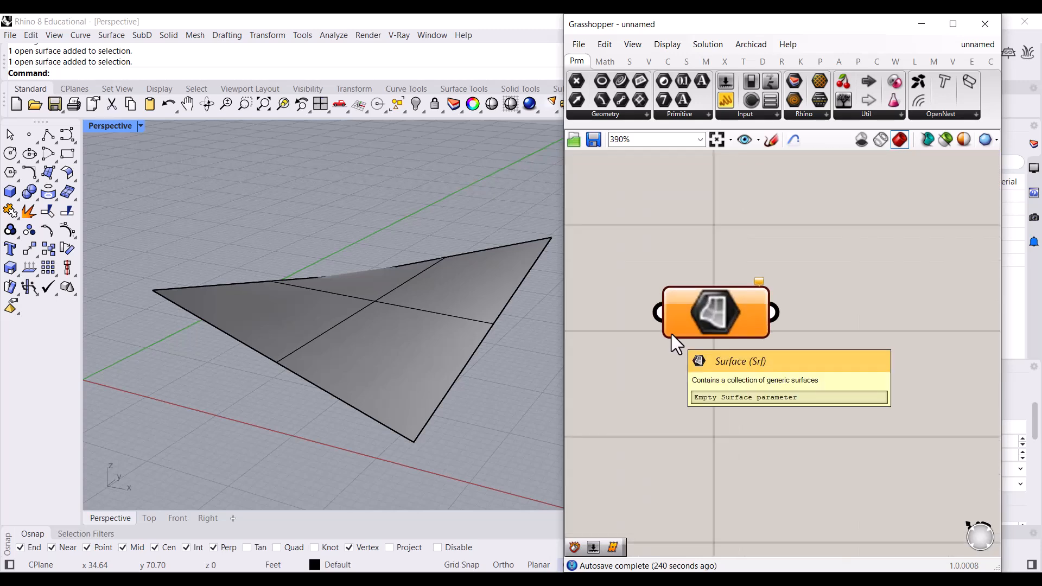
pyautogui.scroll(-4, 706, 381)
pyautogui.scroll(3, 705, 381)
pyautogui.moveTo(839, 376); pyautogui.dragTo(874, 324, button='right')
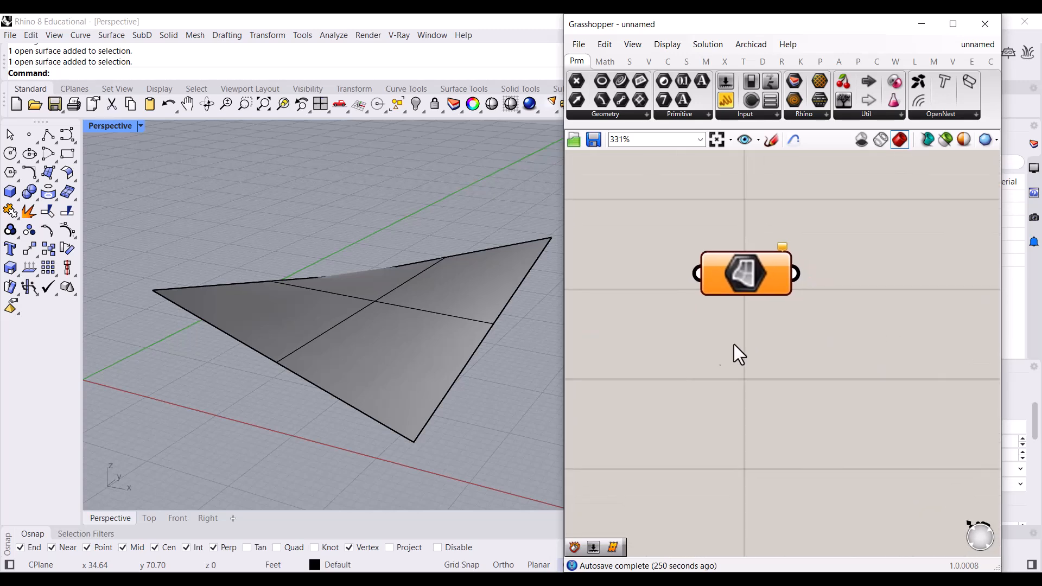
# Step: Reposition the empty Surface parameter on the canvas
pyautogui.click(743, 282)
pyautogui.moveTo(742, 282); pyautogui.dragTo(700, 276)
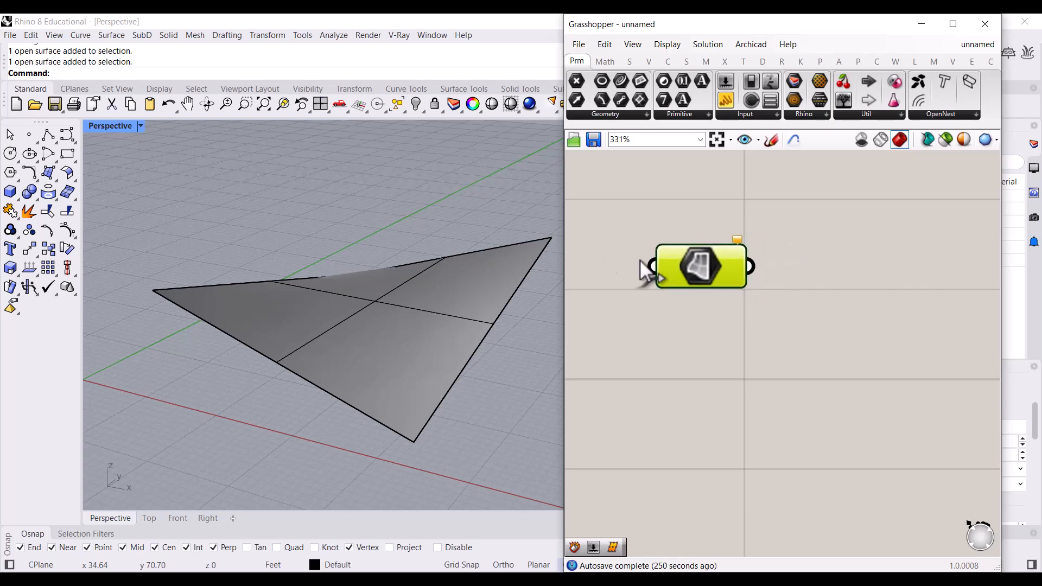
pyautogui.moveTo(459, 282); pyautogui.dragTo(480, 287, button='right')
pyautogui.moveTo(708, 269)
pyautogui.mouseDown()
pyautogui.moveTo(732, 278)
pyautogui.moveTo(725, 258)
pyautogui.moveTo(713, 265)
pyautogui.mouseUp()
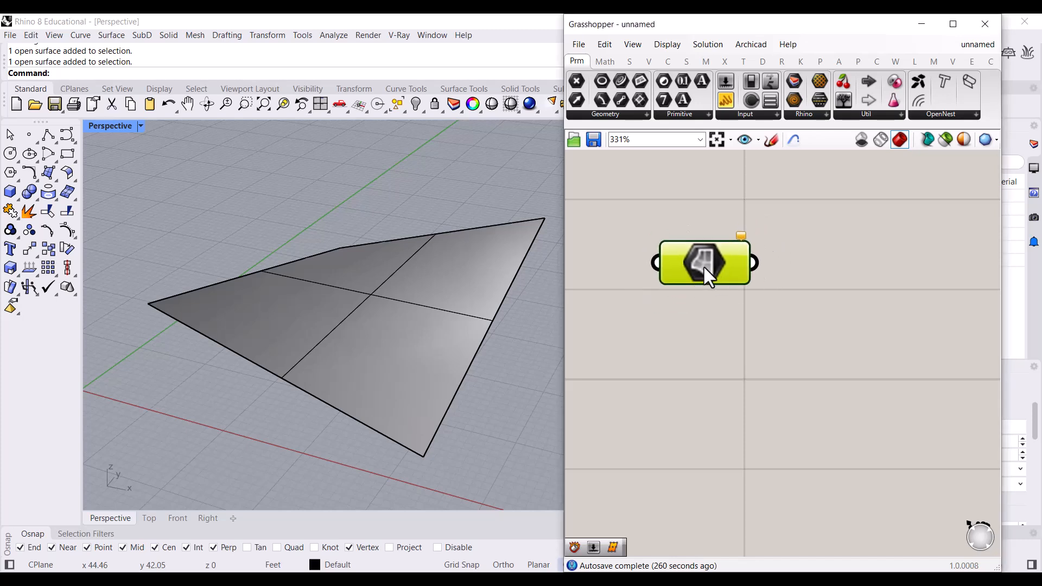
# Step: Reference the twisted Rhino surface as the single surface of the Surface parameter and check its highlighted preview
pyautogui.rightClick(704, 261)
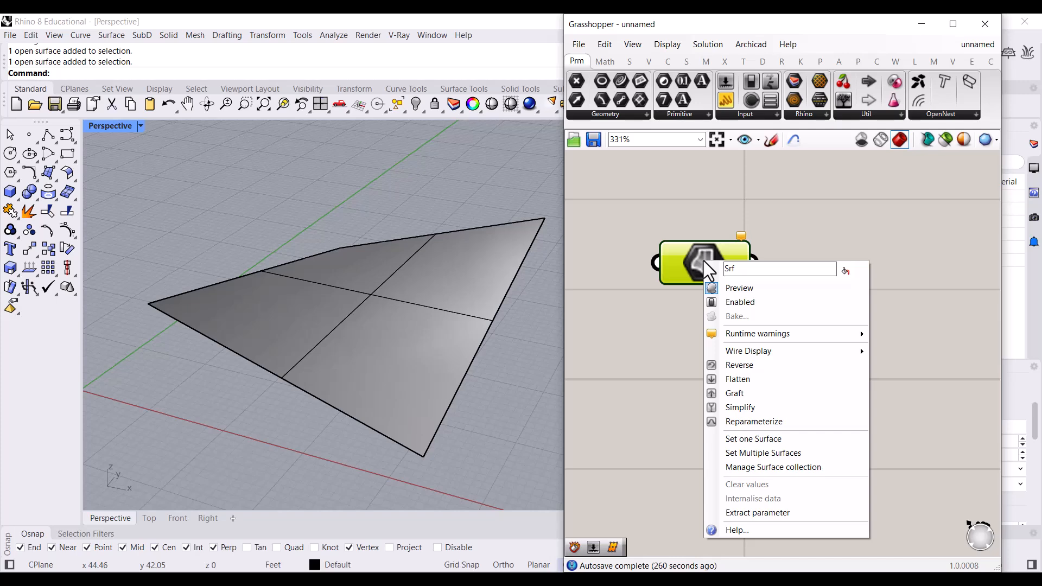
pyautogui.click(762, 439)
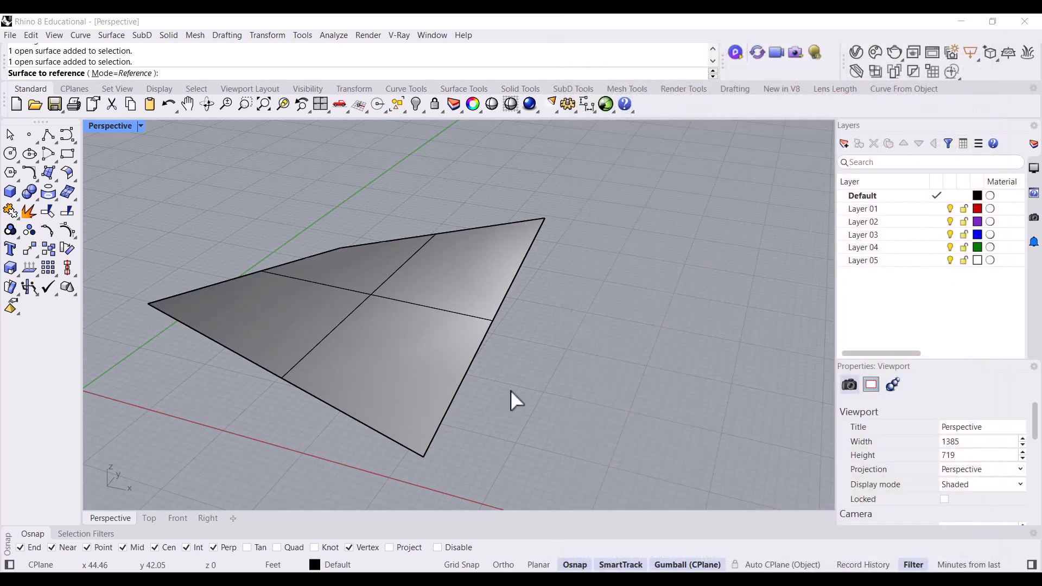
pyautogui.click(440, 327)
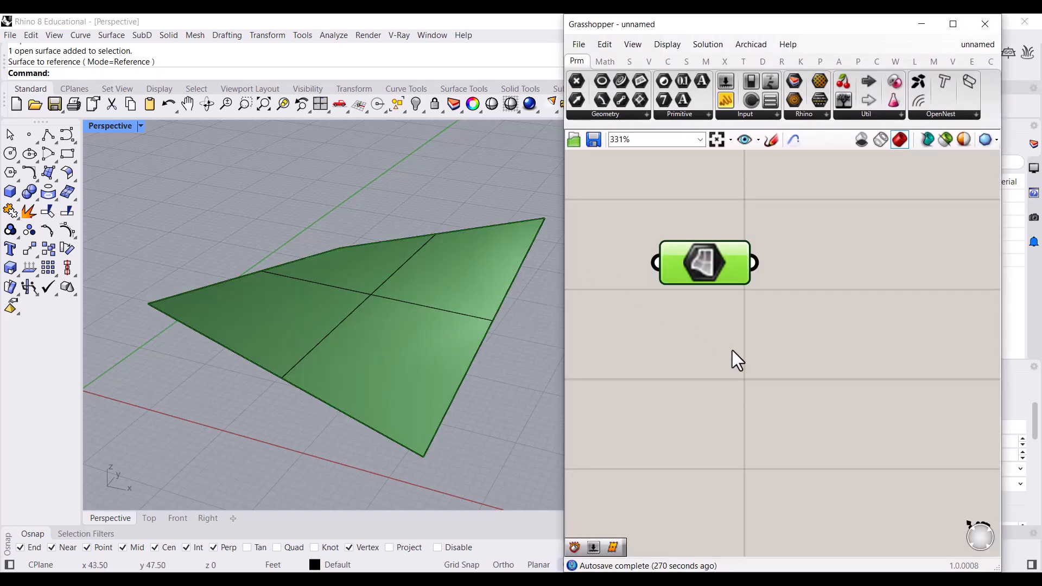
pyautogui.click(693, 321)
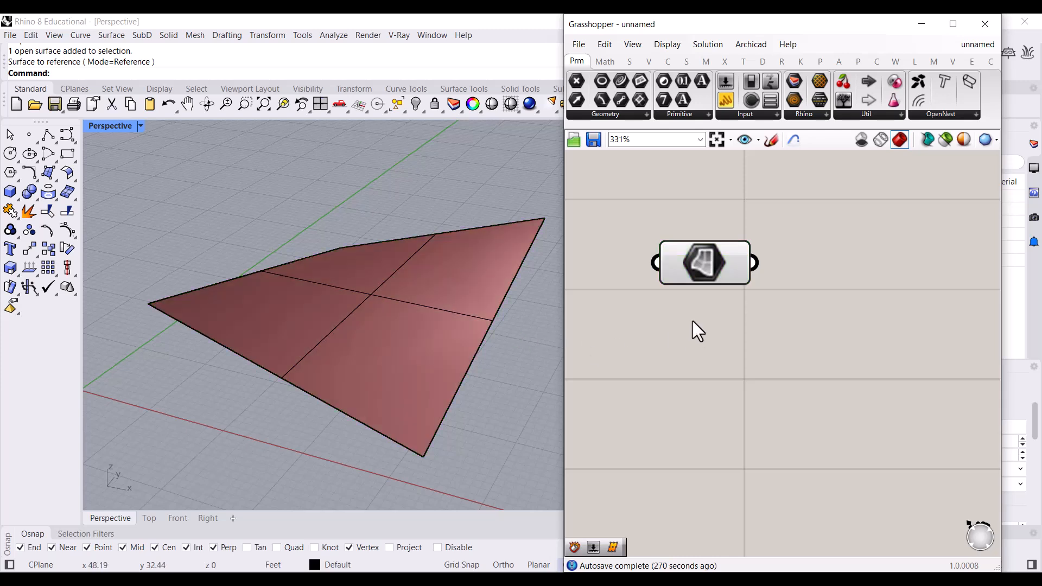
pyautogui.click(723, 268)
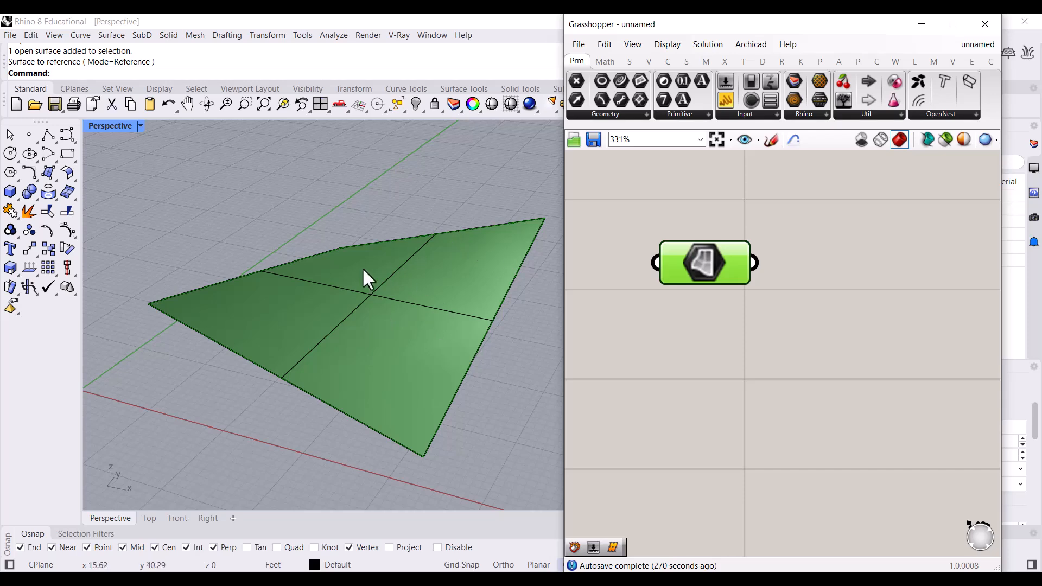
pyautogui.moveTo(365, 319)
pyautogui.mouseDown(button='right')
pyautogui.moveTo(407, 395)
pyautogui.moveTo(358, 312)
pyautogui.moveTo(364, 320)
pyautogui.mouseUp(button='right')
pyautogui.click(649, 343)
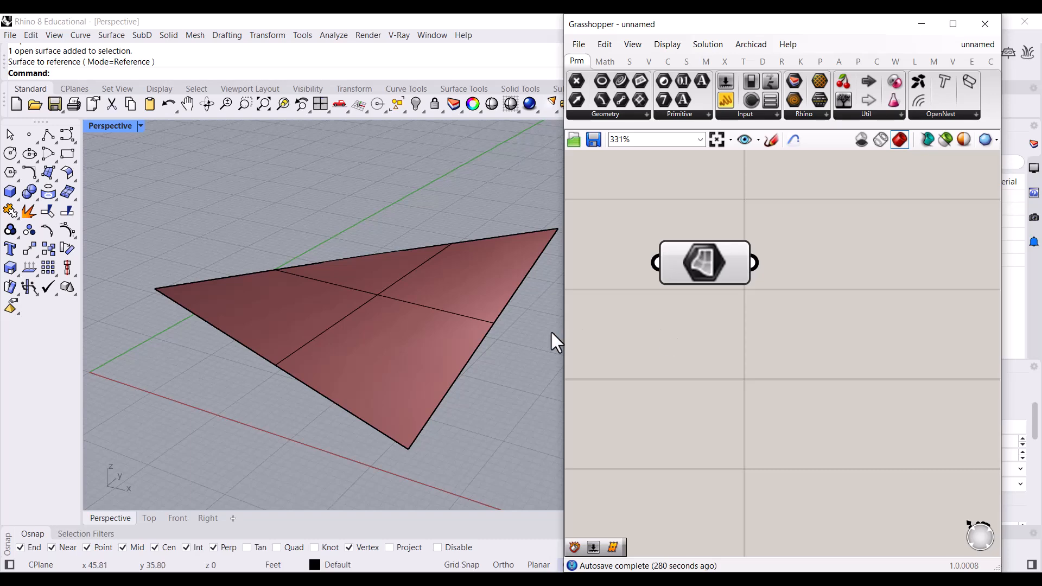
# Step: Widen the Grasshopper window for more canvas space, keeping the twisted surface in view in the Rhino viewport
pyautogui.moveTo(565, 314); pyautogui.dragTo(276, 325)
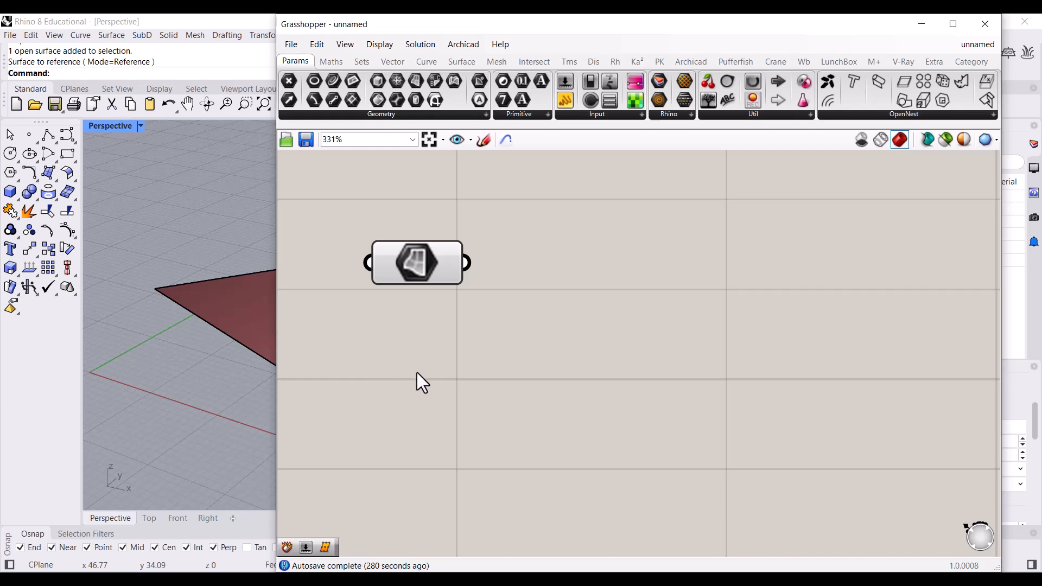
pyautogui.moveTo(271, 259); pyautogui.dragTo(456, 296)
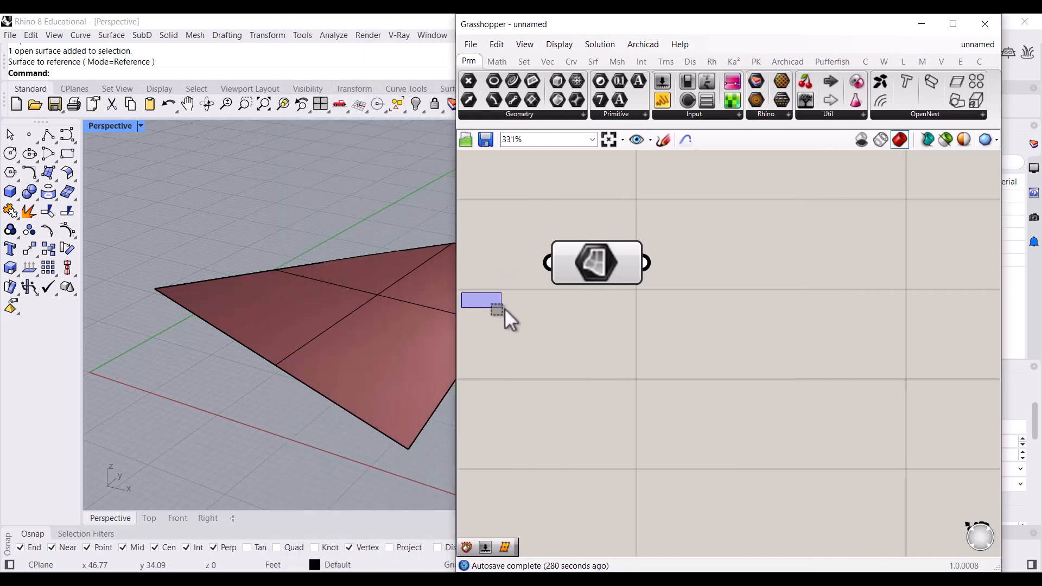
pyautogui.moveTo(364, 332); pyautogui.dragTo(226, 333, button='right')
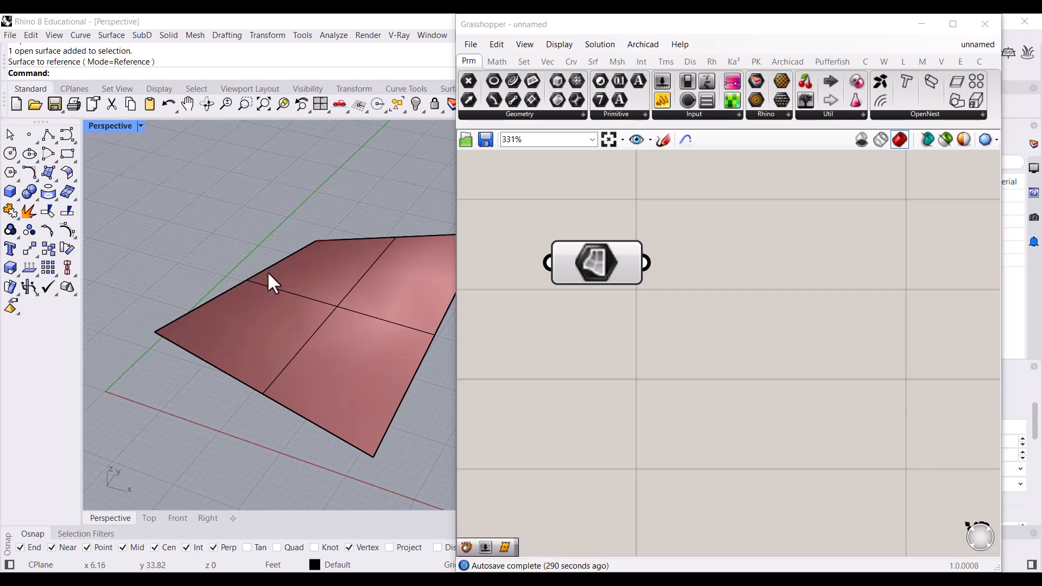
pyautogui.moveTo(385, 348); pyautogui.dragTo(412, 317, button='right')
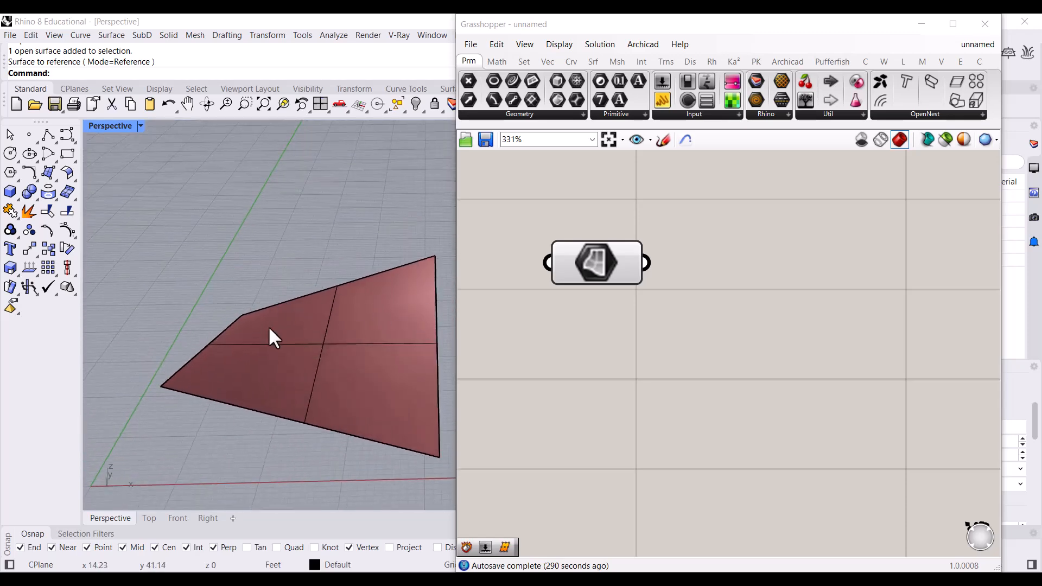
pyautogui.moveTo(317, 396); pyautogui.dragTo(303, 368, button='right')
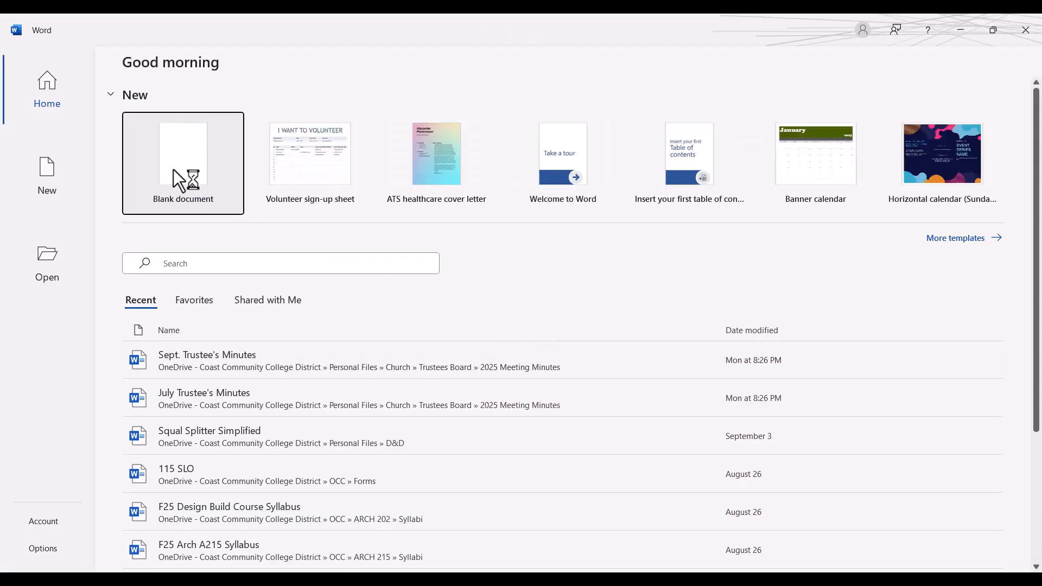
# Step: Create a blank Word document and resize its window to full height beside the Rhino viewport
pyautogui.click(173, 173)
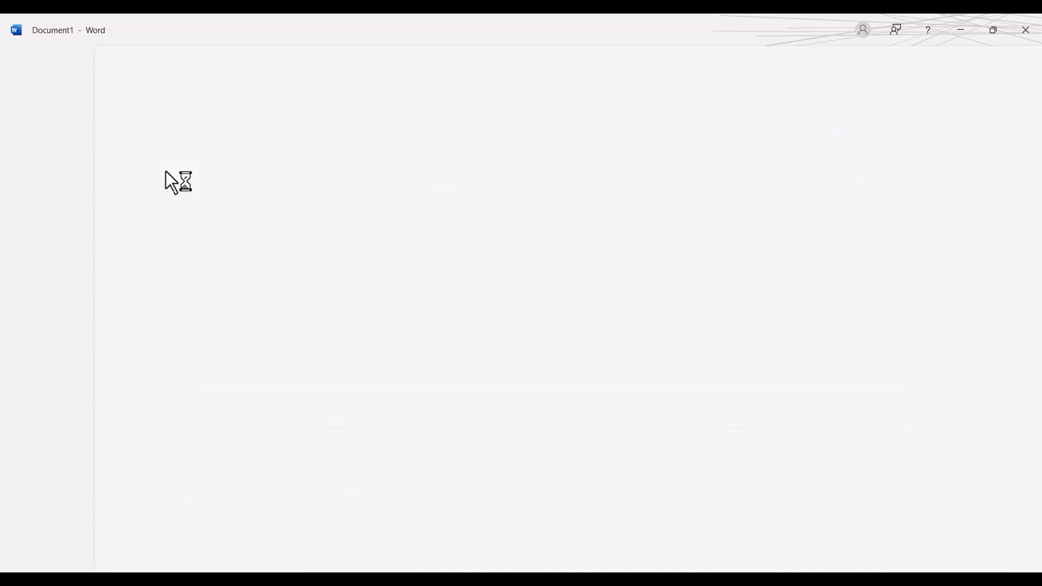
pyautogui.moveTo(364, 25); pyautogui.dragTo(692, 92)
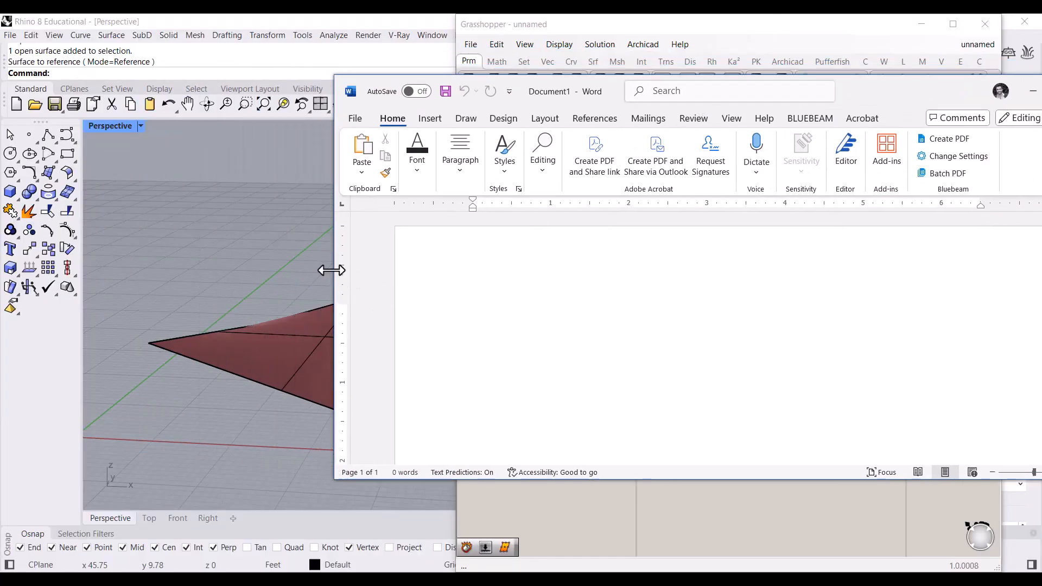
pyautogui.moveTo(335, 270); pyautogui.dragTo(470, 304)
pyautogui.doubleClick(598, 480)
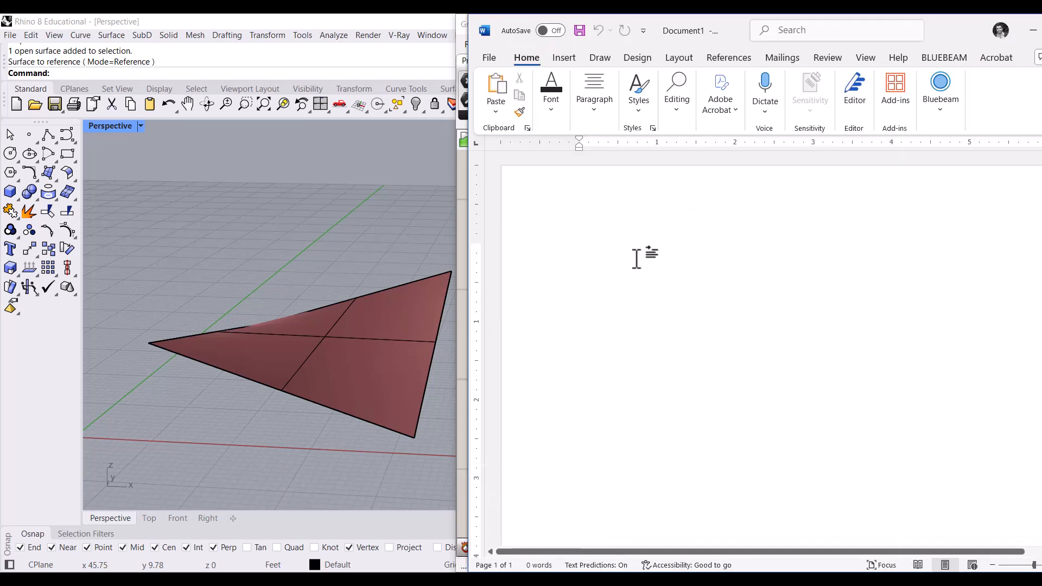
# Step: Start a numbered list in the Word document with "Bring in Surface" as the first item
pyautogui.write('1.')
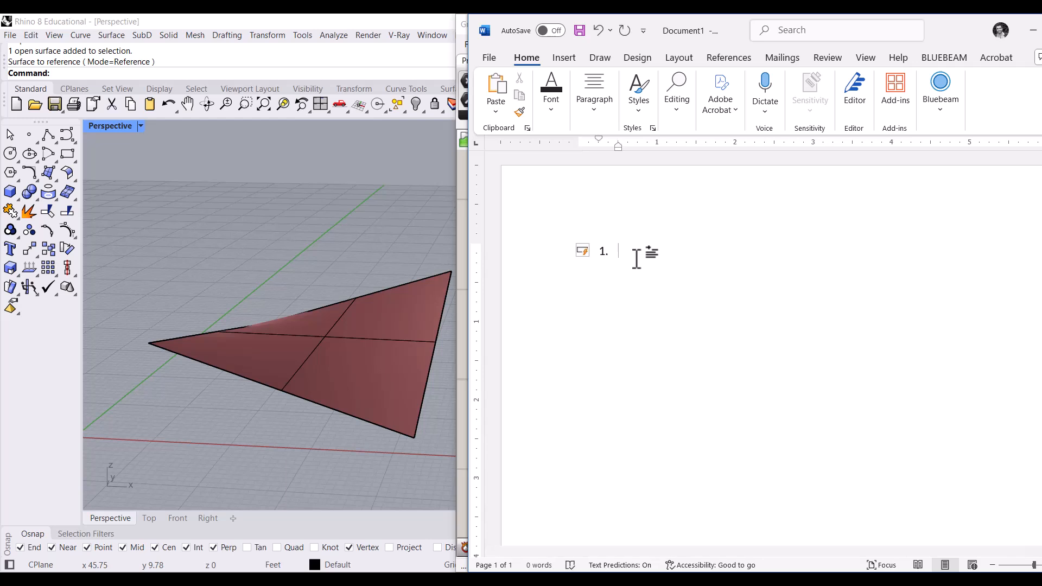
pyautogui.write(' str')
pyautogui.press('BackSpace')
pyautogui.press('BackSpace')
pyautogui.press('BackSpace')
pyautogui.write('Bring in Surface')
pyautogui.press('Return')
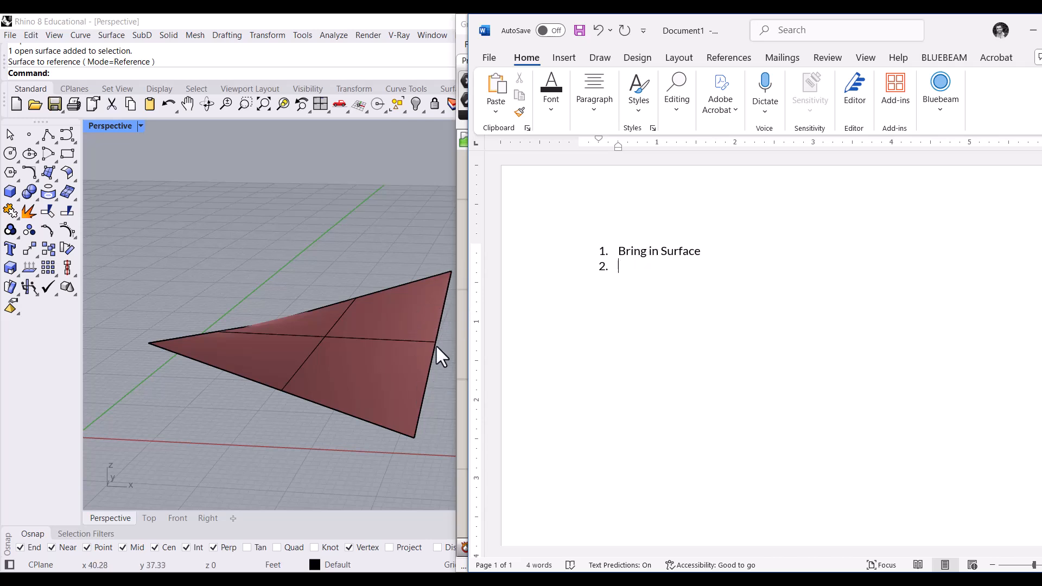
# Step: Add "Create Points along one edge" as the second item of the numbered list in Word
pyautogui.moveTo(358, 442); pyautogui.dragTo(261, 468, button='right')
pyautogui.scroll(-4, 369, 416)
pyautogui.scroll(3, 413, 339)
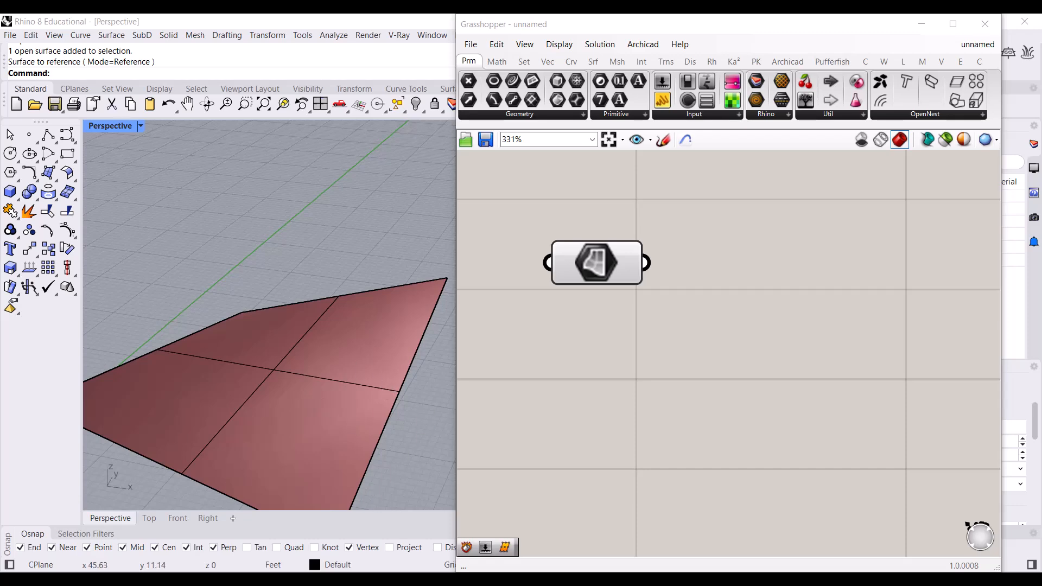
pyautogui.hotkey('alt', 'Tab')
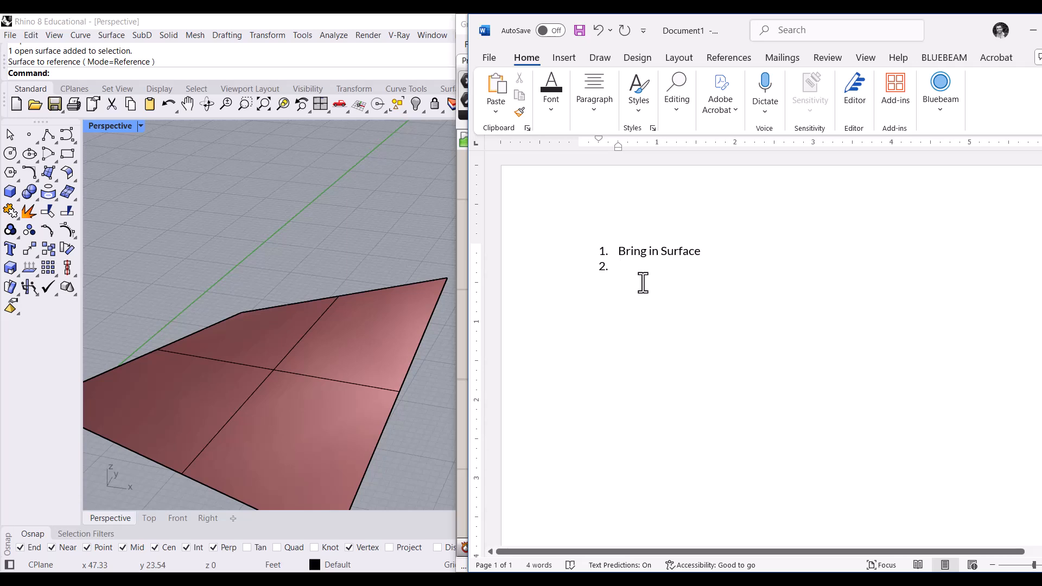
pyautogui.write('Crea')
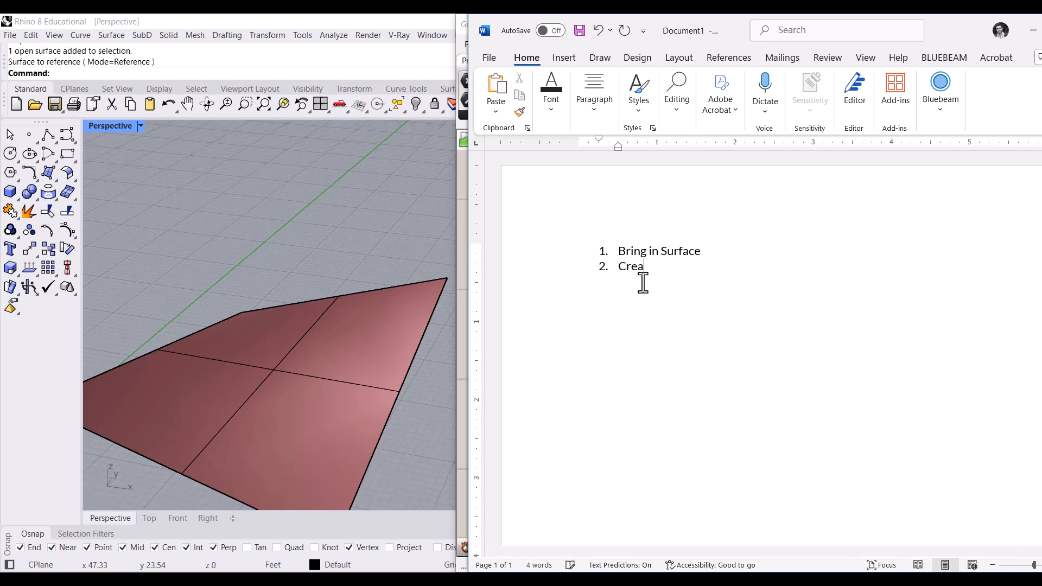
pyautogui.write('te Points along one edge')
pyautogui.press('Return')
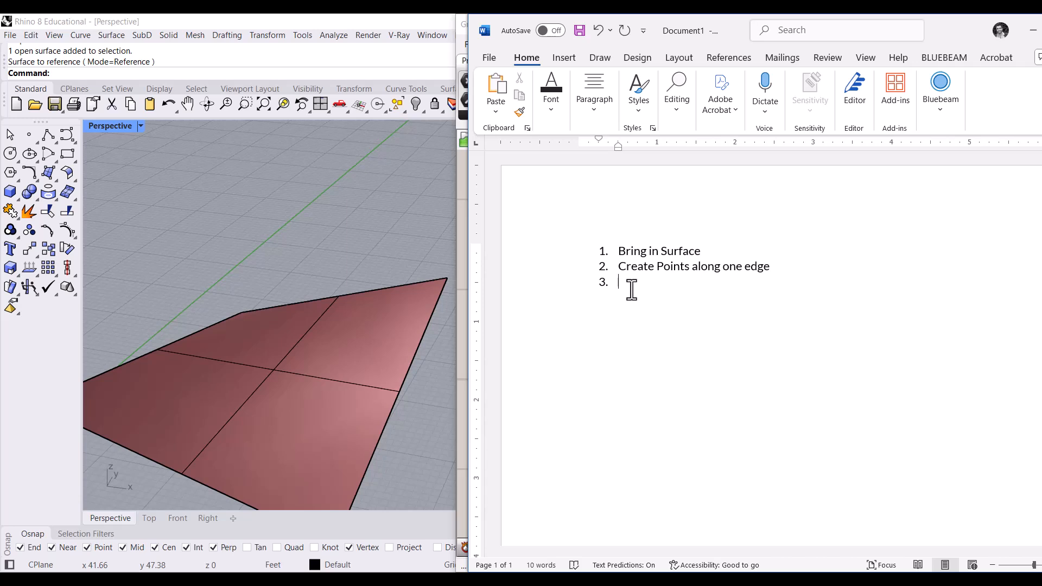
# Step: Add the list items "Convert cartesian points to UV points on the surface" and "Isocurve Component to create curves on surface"
pyautogui.write('Convert cartesian points to UV points on the surface')
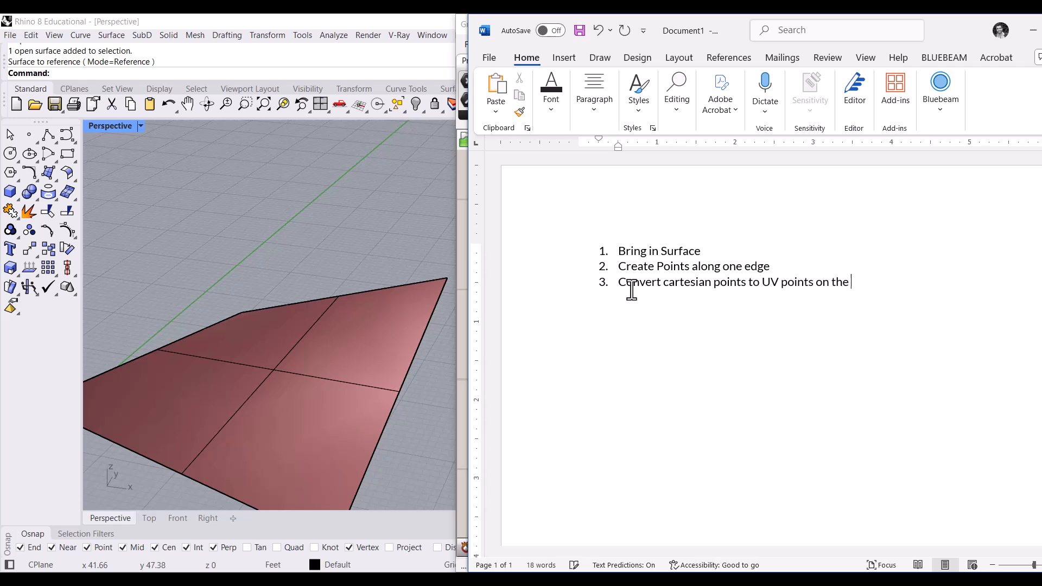
pyautogui.press('Return')
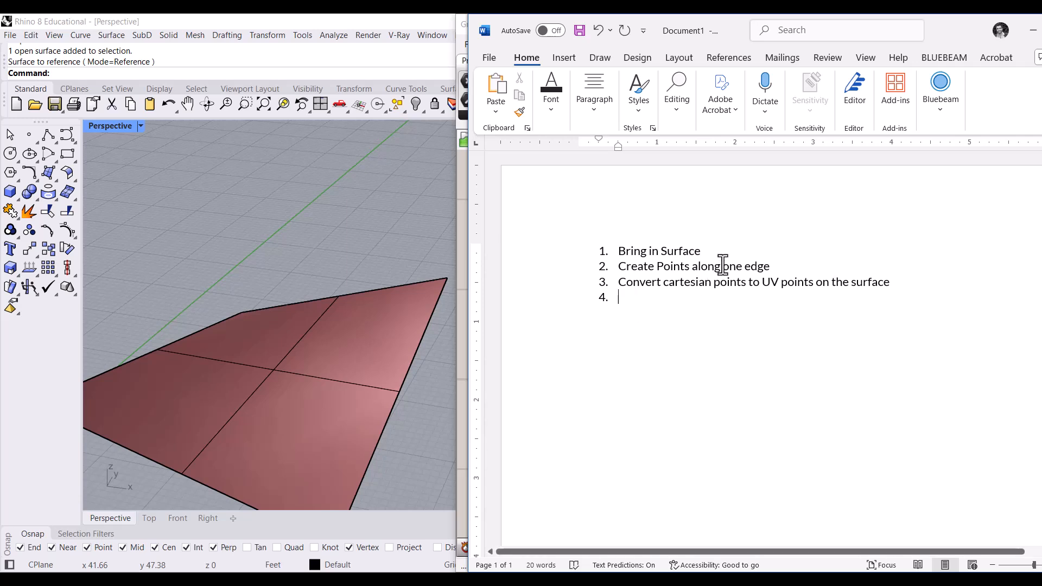
pyautogui.keyDown('ctrl'); pyautogui.scroll(2, 722, 269); pyautogui.keyUp('ctrl')
pyautogui.keyDown('ctrl'); pyautogui.scroll(1, 716, 263); pyautogui.keyUp('ctrl')
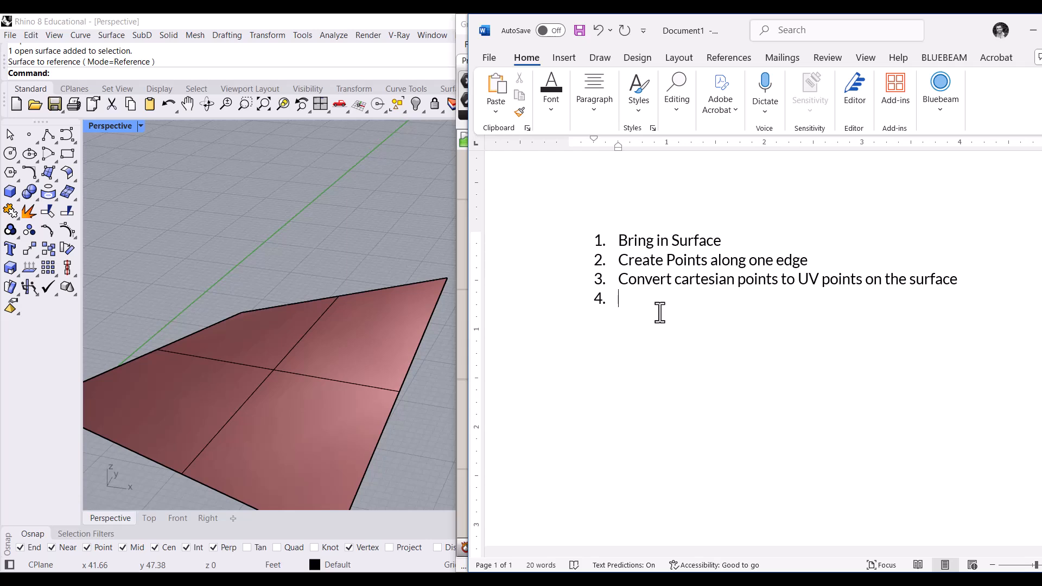
pyautogui.write('Isocurve Component to create cur')
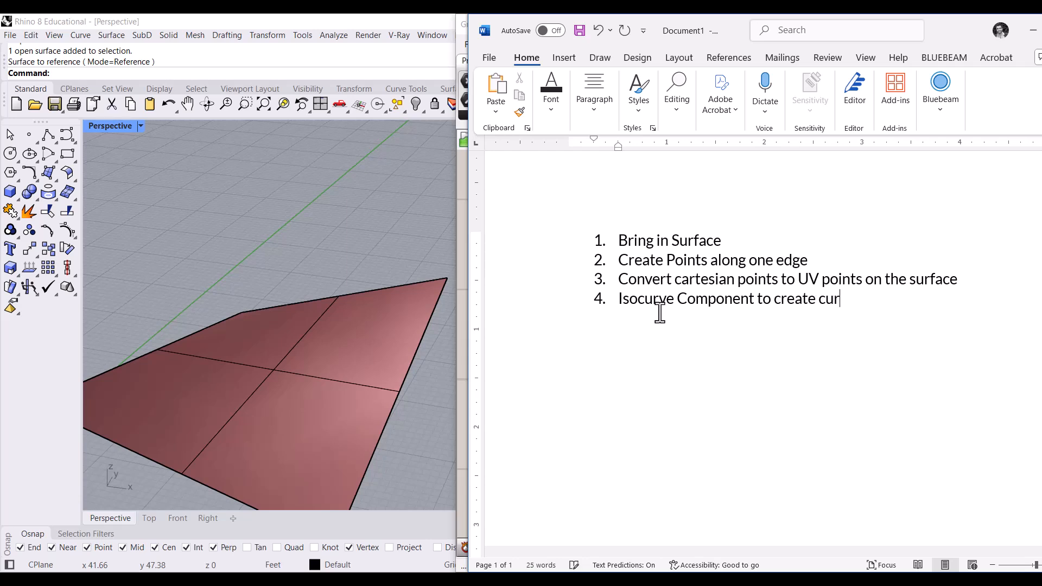
pyautogui.write('ves on surface.')
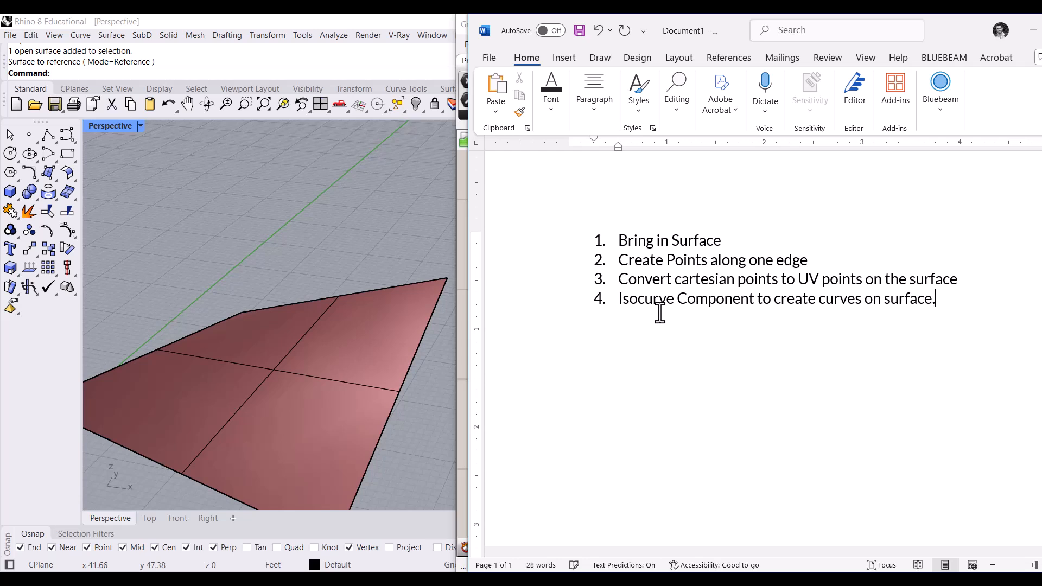
pyautogui.press('BackSpace')
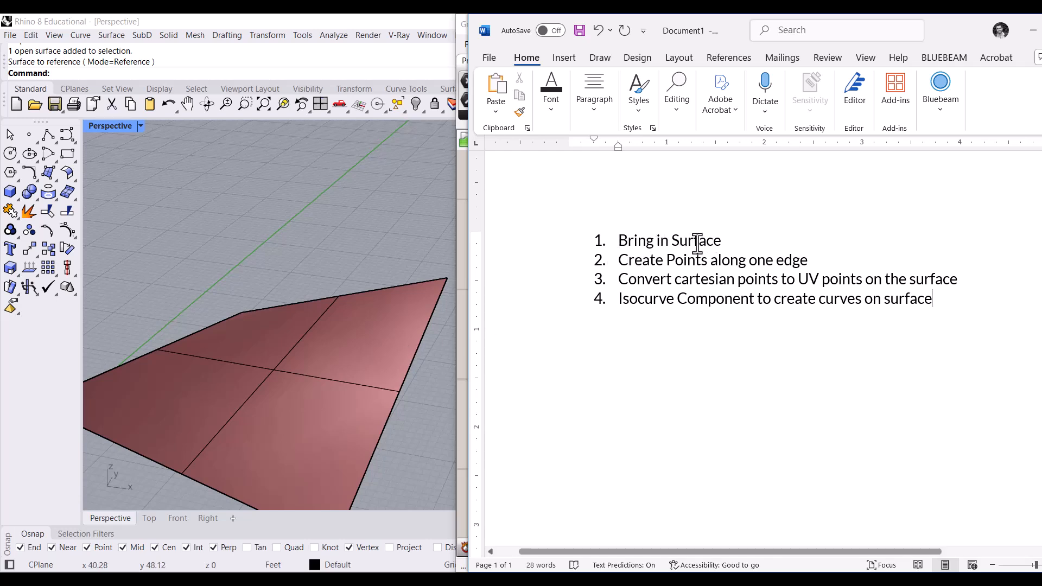
# Step: Insert the list items "Deconstruct Brep" and "Extract one edge" directly after "Bring in Surface" in the Word document
pyautogui.moveTo(367, 496); pyautogui.dragTo(384, 313, button='right')
pyautogui.moveTo(340, 367); pyautogui.dragTo(356, 412, button='right')
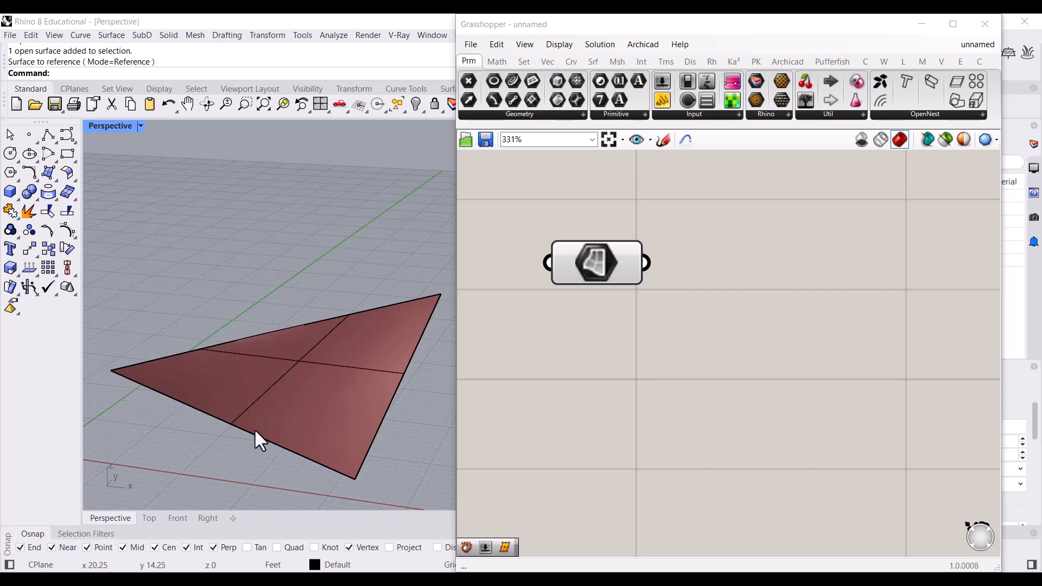
pyautogui.moveTo(232, 400)
pyautogui.mouseDown(button='right')
pyautogui.moveTo(245, 432)
pyautogui.moveTo(230, 414)
pyautogui.mouseUp(button='right')
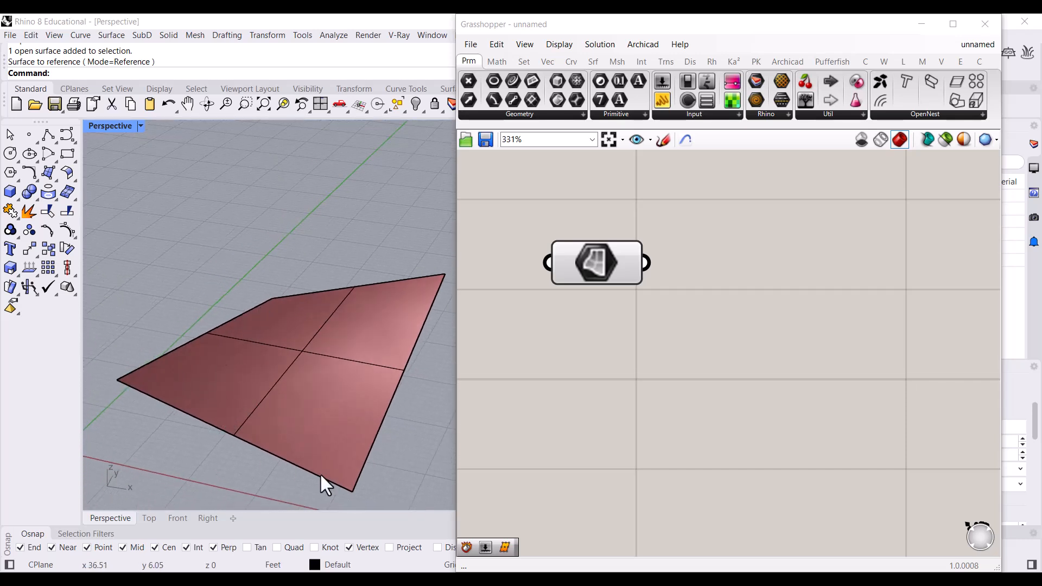
pyautogui.hotkey('alt', 'Tab')
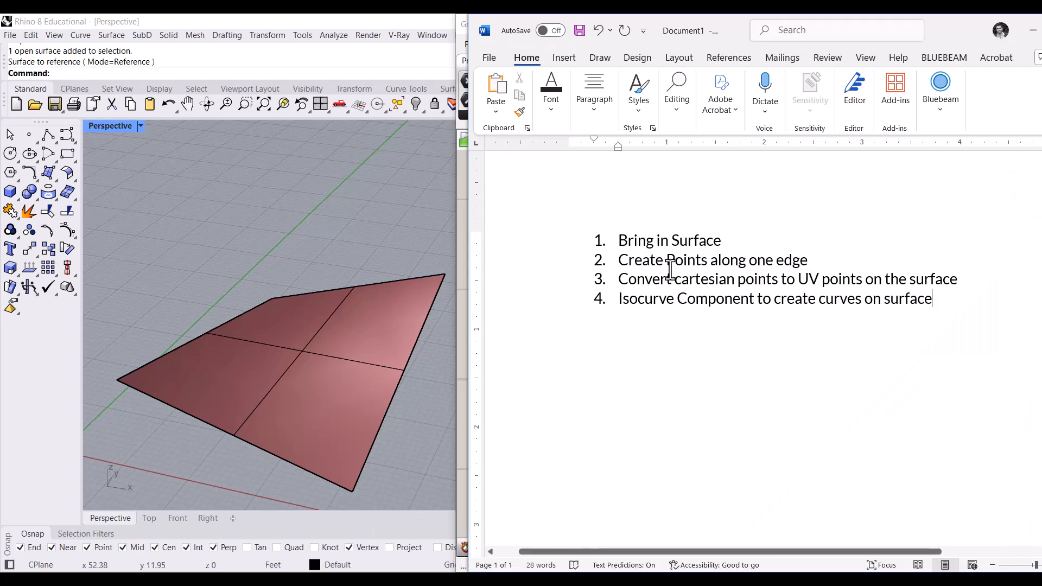
pyautogui.click(739, 242)
pyautogui.press('Return')
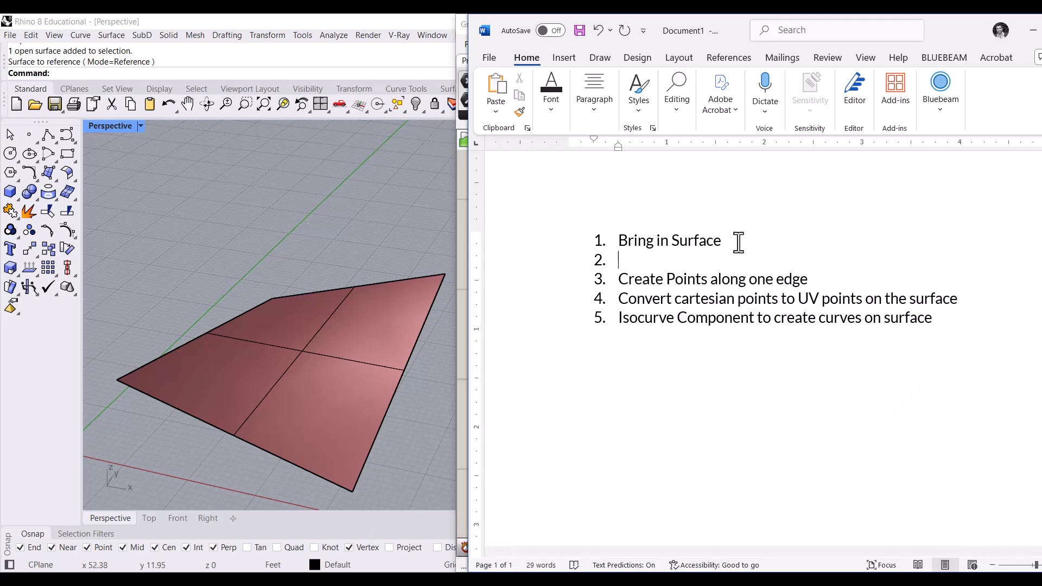
pyautogui.write('Deconstruct Brep')
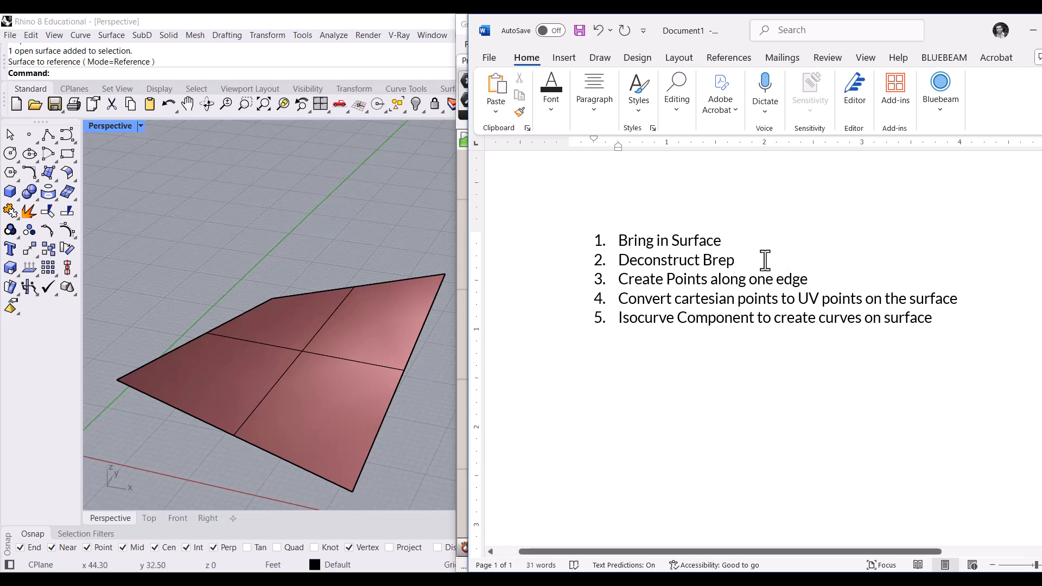
pyautogui.press('Return')
pyautogui.write('Extract one edge')
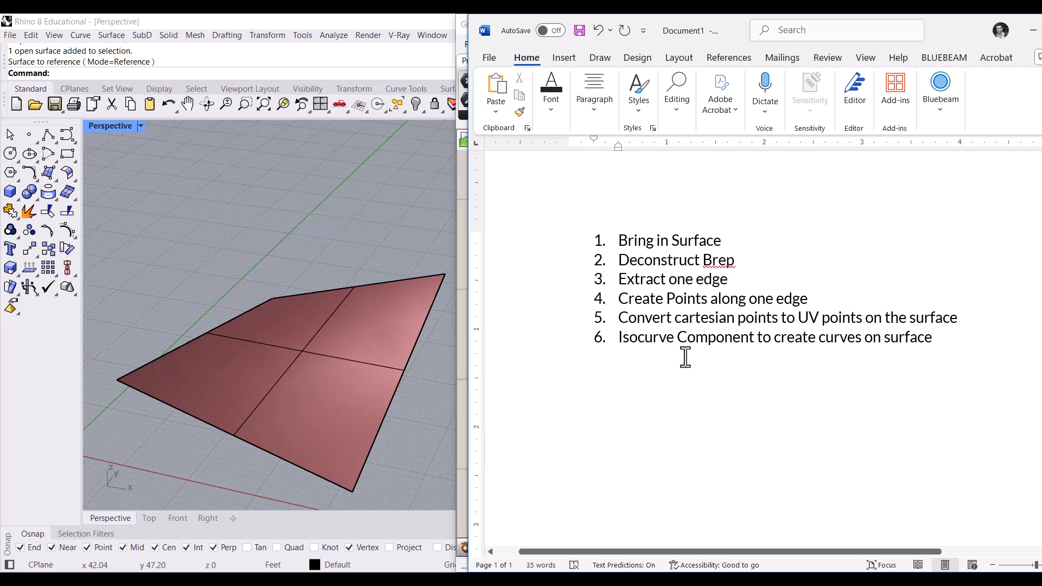
# Step: Minimize the Word document and return to the Grasshopper canvas
pyautogui.click(728, 279)
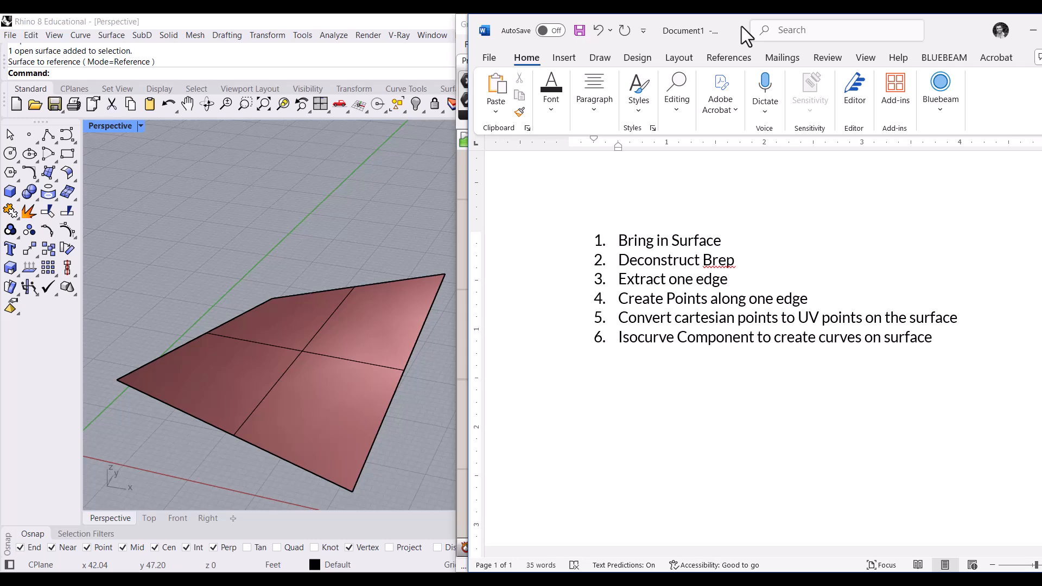
pyautogui.moveTo(948, 28); pyautogui.dragTo(922, 45)
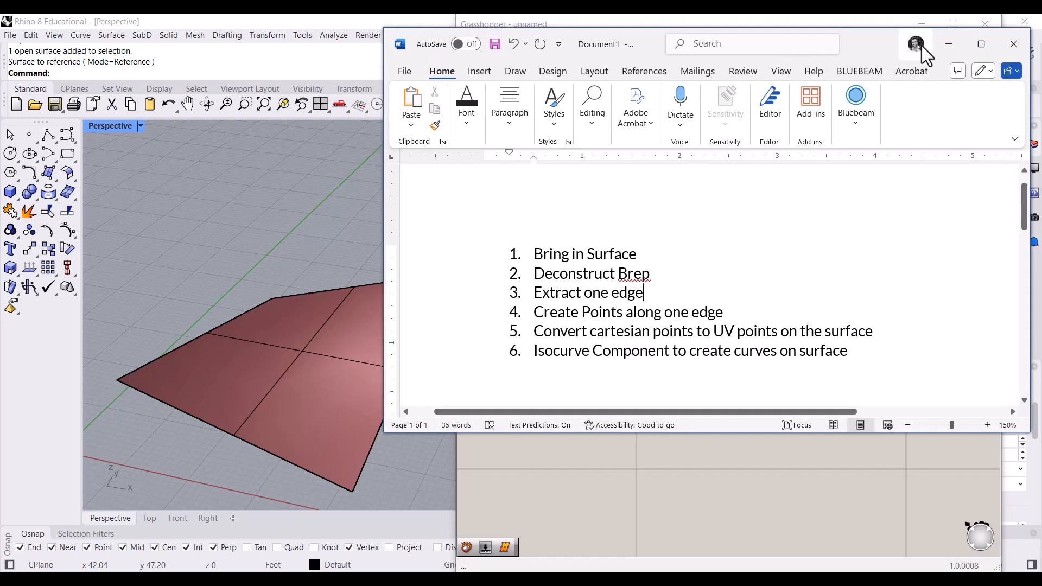
pyautogui.click(949, 43)
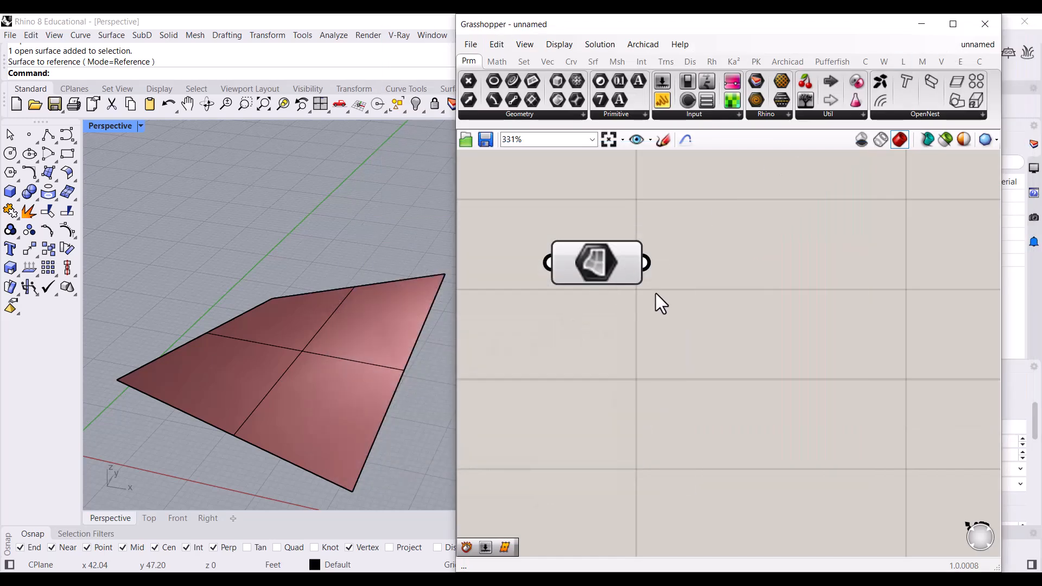
# Step: Inspect the twisted surface referenced by the Surface parameter in the Rhino viewport, and reread the numbered plan in Word
pyautogui.moveTo(600, 269); pyautogui.dragTo(585, 285)
pyautogui.moveTo(298, 360)
pyautogui.mouseDown(button='right')
pyautogui.moveTo(306, 324)
pyautogui.moveTo(309, 353)
pyautogui.mouseUp(button='right')
pyautogui.moveTo(595, 279); pyautogui.dragTo(610, 282)
pyautogui.rightClick(610, 282)
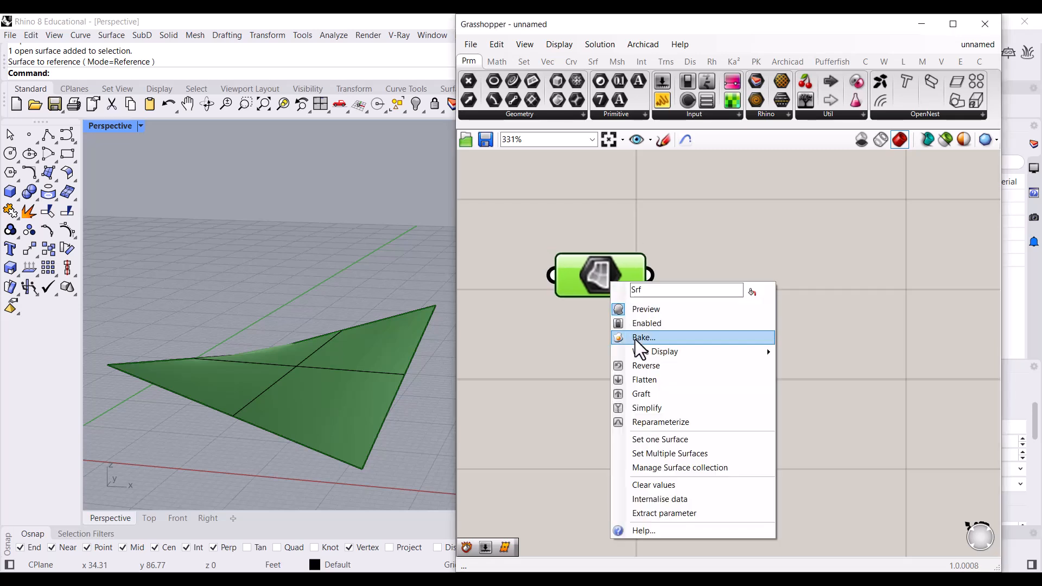
pyautogui.click(677, 439)
pyautogui.moveTo(348, 380)
pyautogui.mouseDown(button='right')
pyautogui.moveTo(353, 412)
pyautogui.moveTo(353, 393)
pyautogui.mouseUp(button='right')
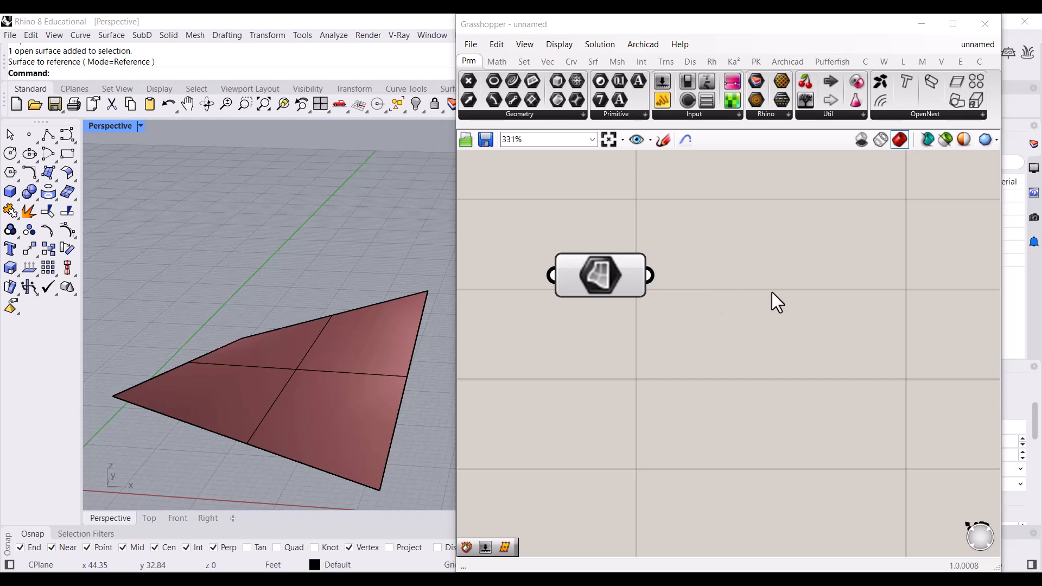
pyautogui.moveTo(603, 269); pyautogui.dragTo(601, 268)
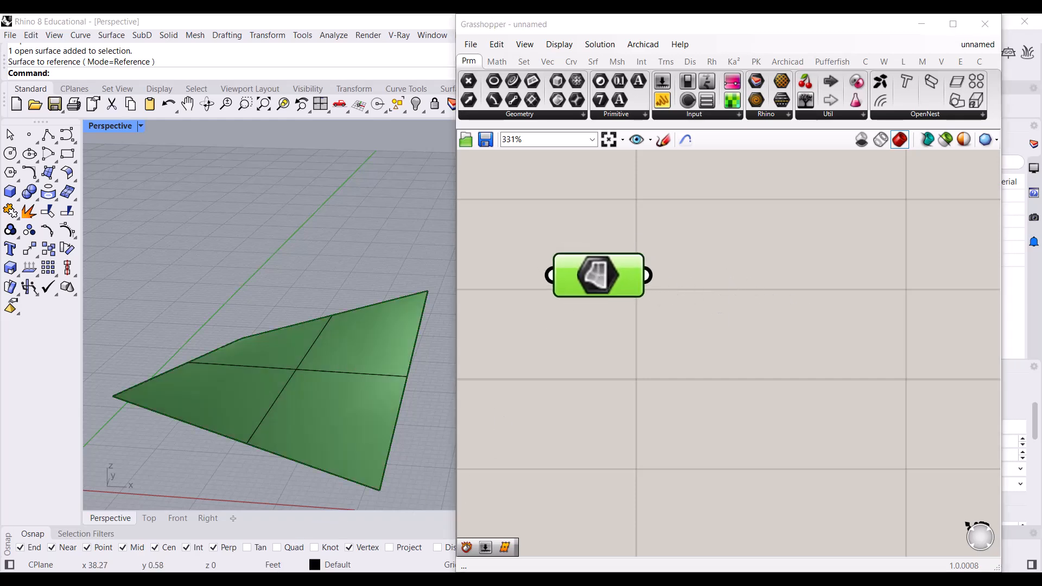
pyautogui.hotkey('alt', 'Tab')
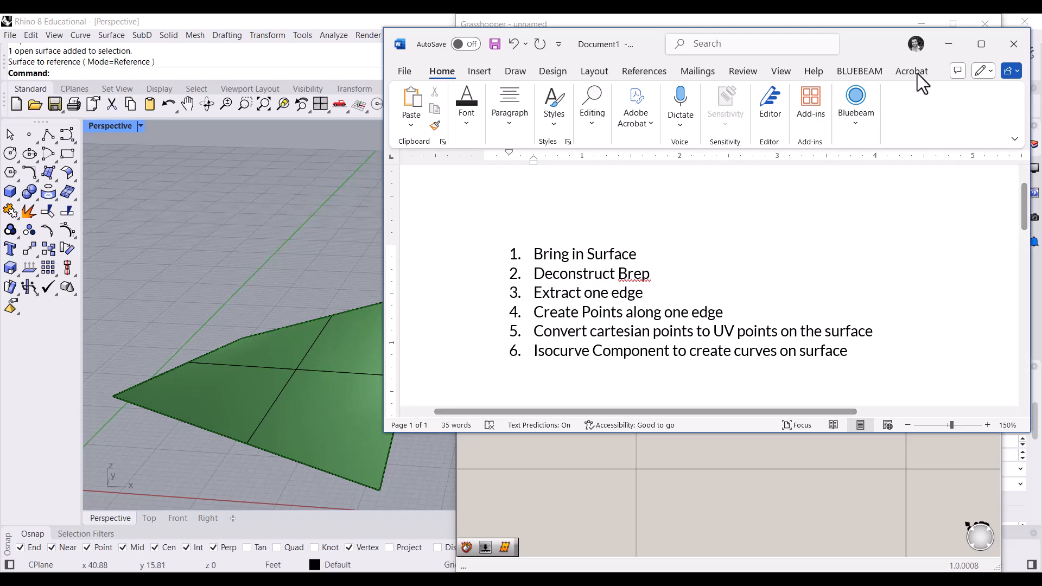
pyautogui.click(949, 44)
pyautogui.doubleClick(758, 284)
pyautogui.write('Dec')
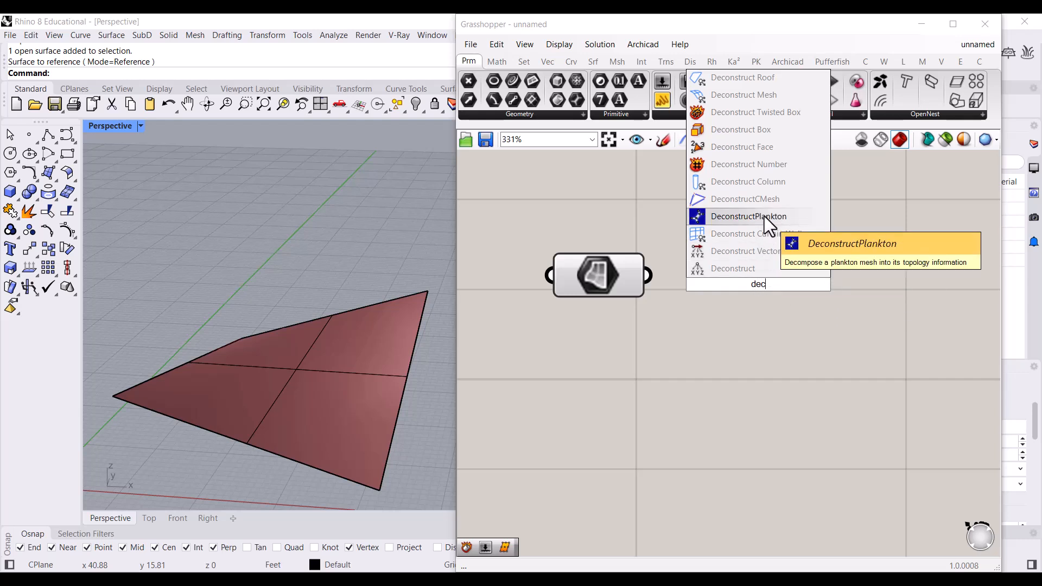
pyautogui.write('on')
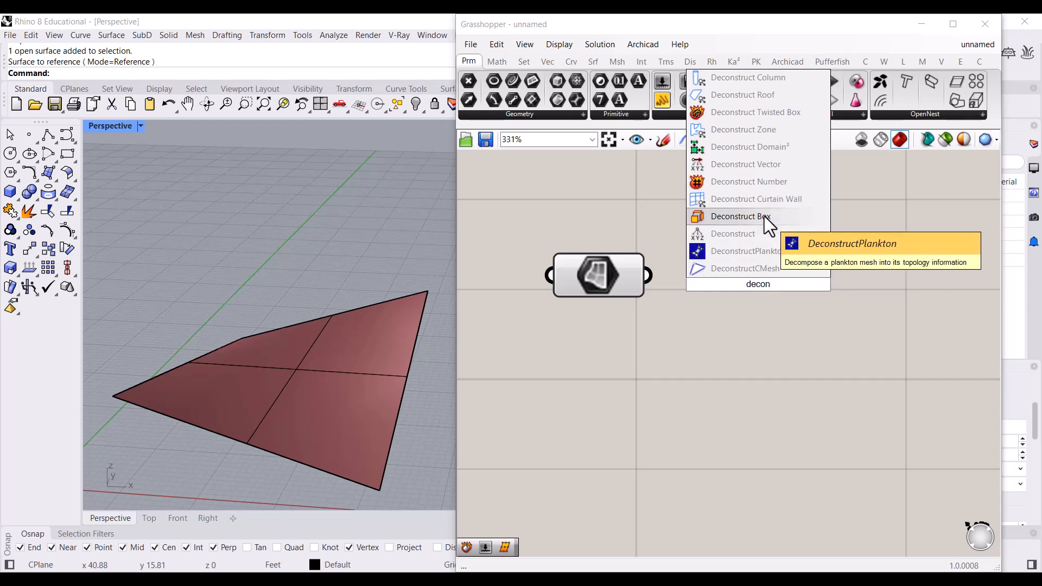
pyautogui.press('BackSpace')
pyautogui.press('BackSpace')
pyautogui.press('BackSpace')
pyautogui.press('BackSpace')
pyautogui.press('BackSpace')
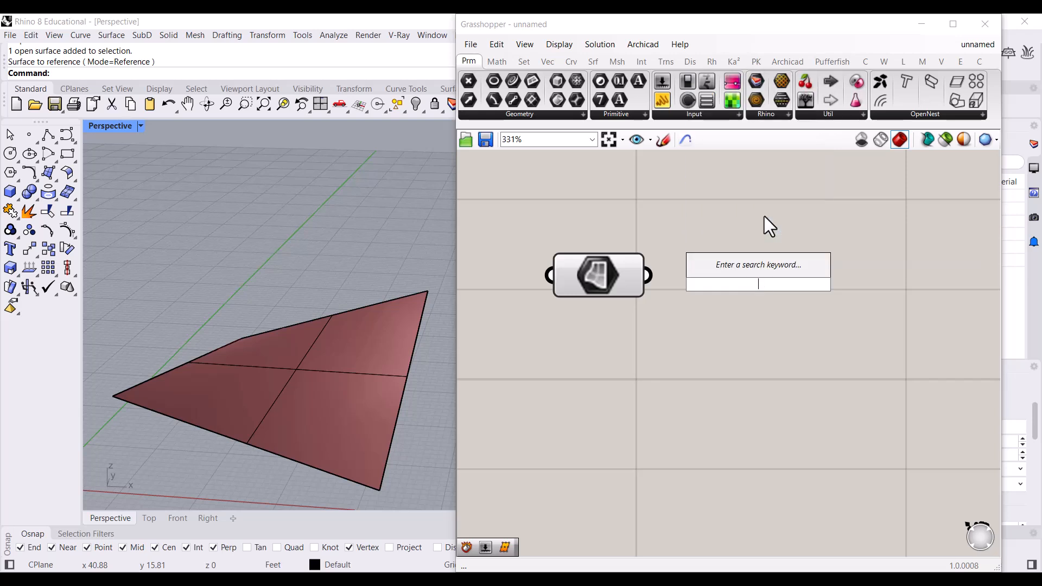
pyautogui.click(732, 191)
# Step: Show the Surface component category and maximize the Grasshopper window
pyautogui.click(593, 62)
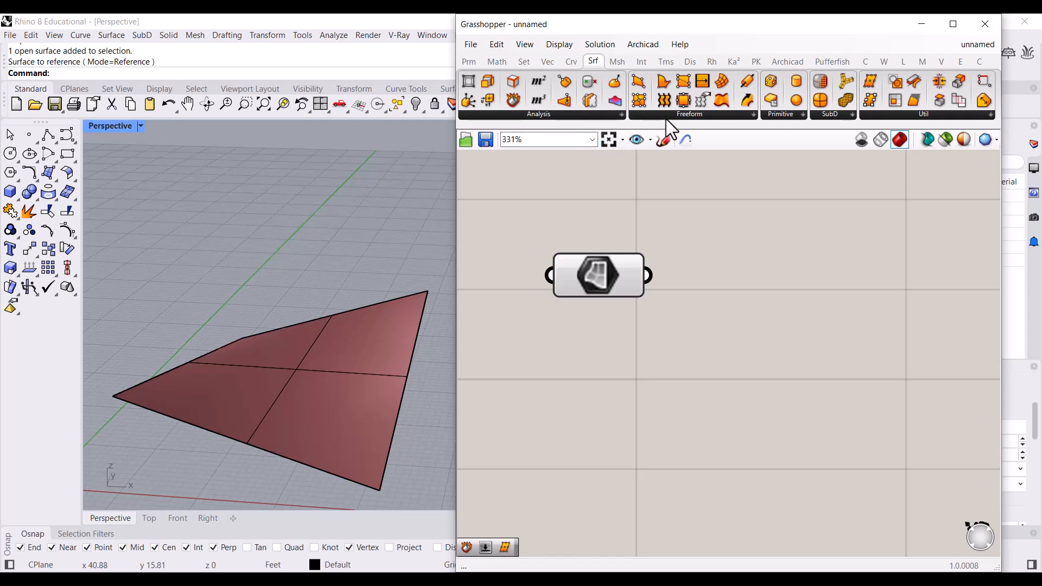
pyautogui.moveTo(744, 23)
pyautogui.mouseDown()
pyautogui.moveTo(753, 67)
pyautogui.moveTo(747, 14)
pyautogui.mouseUp()
pyautogui.doubleClick(409, 267)
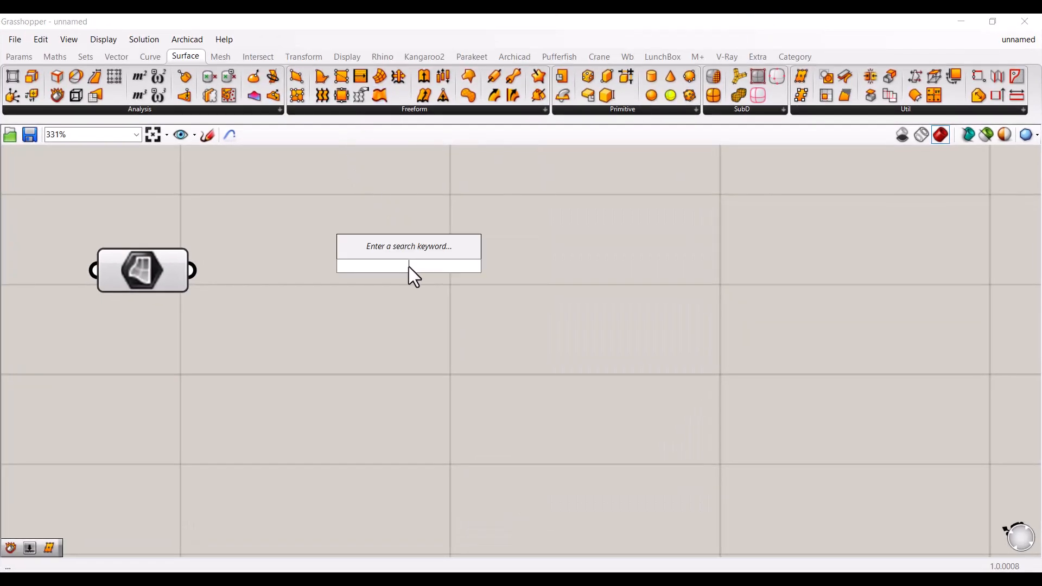
pyautogui.write('decompo')
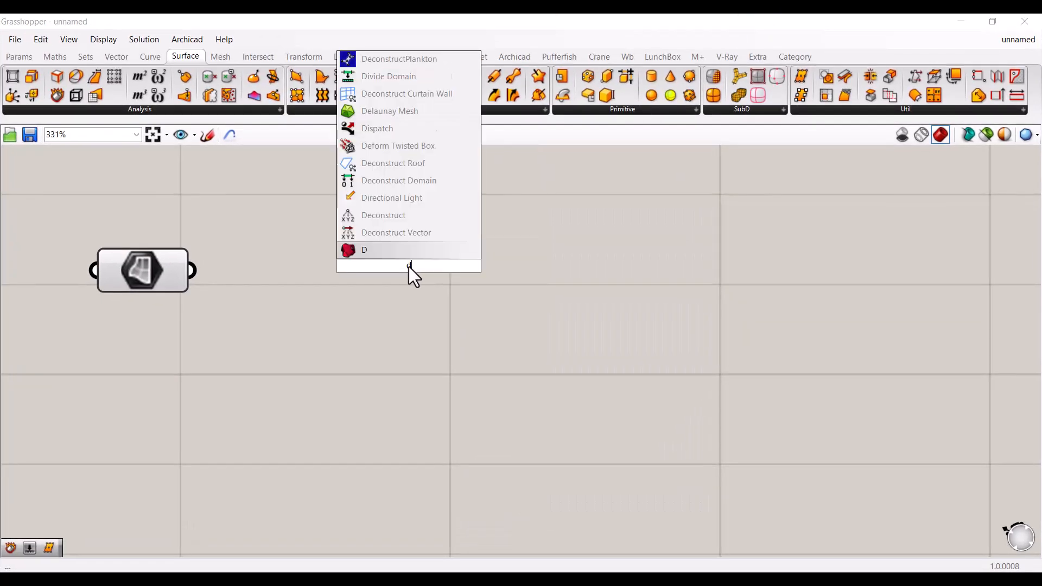
pyautogui.press('BackSpace')
pyautogui.press('BackSpace')
pyautogui.press('BackSpace')
pyautogui.press('BackSpace')
pyautogui.press('BackSpace')
pyautogui.write('construct')
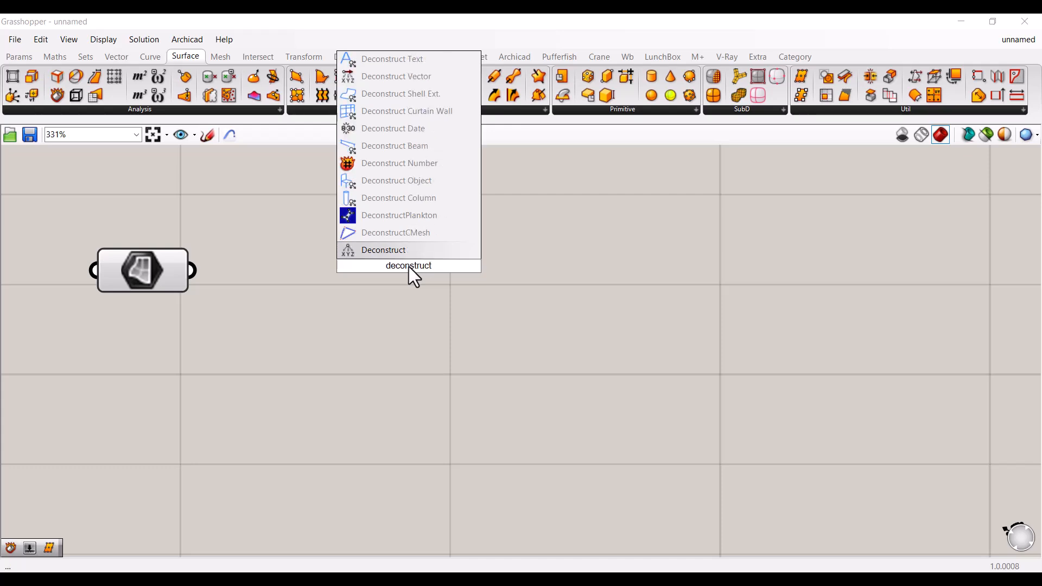
pyautogui.press('BackSpace')
pyautogui.press('BackSpace')
pyautogui.press('BackSpace')
pyautogui.press('BackSpace')
pyautogui.press('BackSpace')
pyautogui.press('BackSpace')
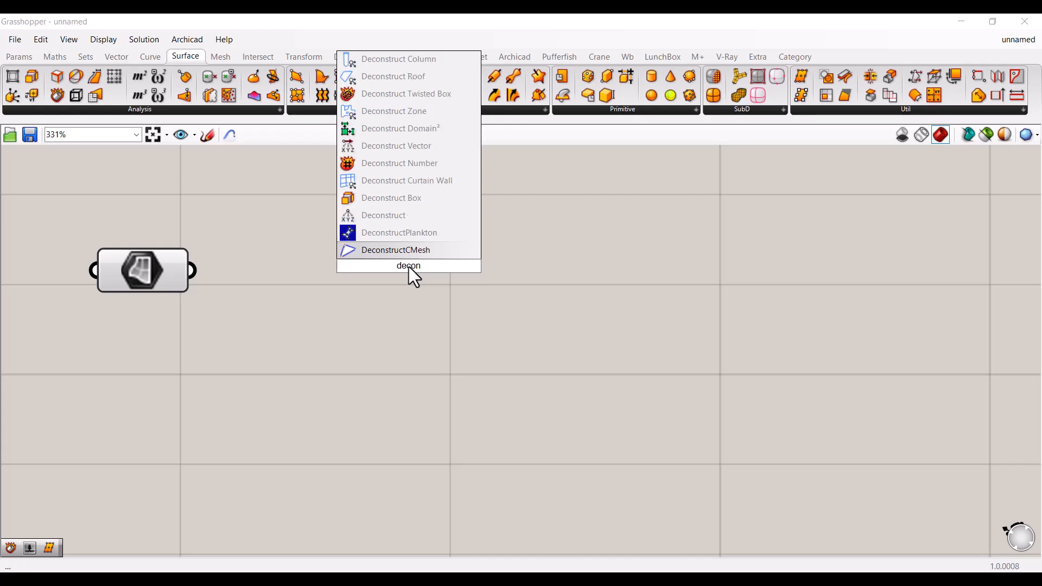
pyautogui.press('BackSpace')
pyautogui.press('BackSpace')
pyautogui.press('BackSpace')
pyautogui.press('BackSpace')
pyautogui.press('BackSpace')
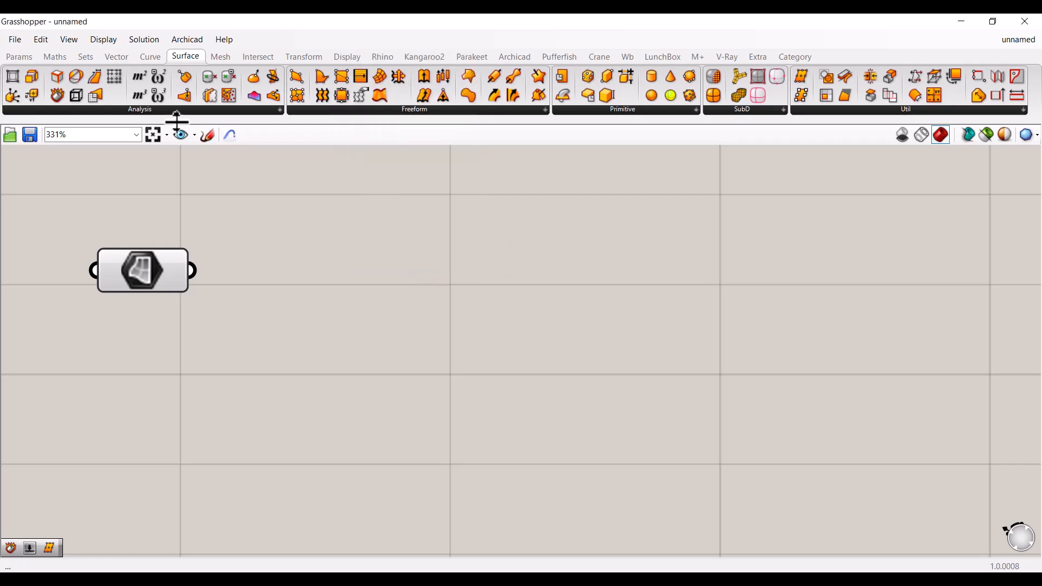
# Step: Place a Deconstruct Brep component on the canvas beside the Surface parameter and inspect its Brep input
pyautogui.click(106, 110)
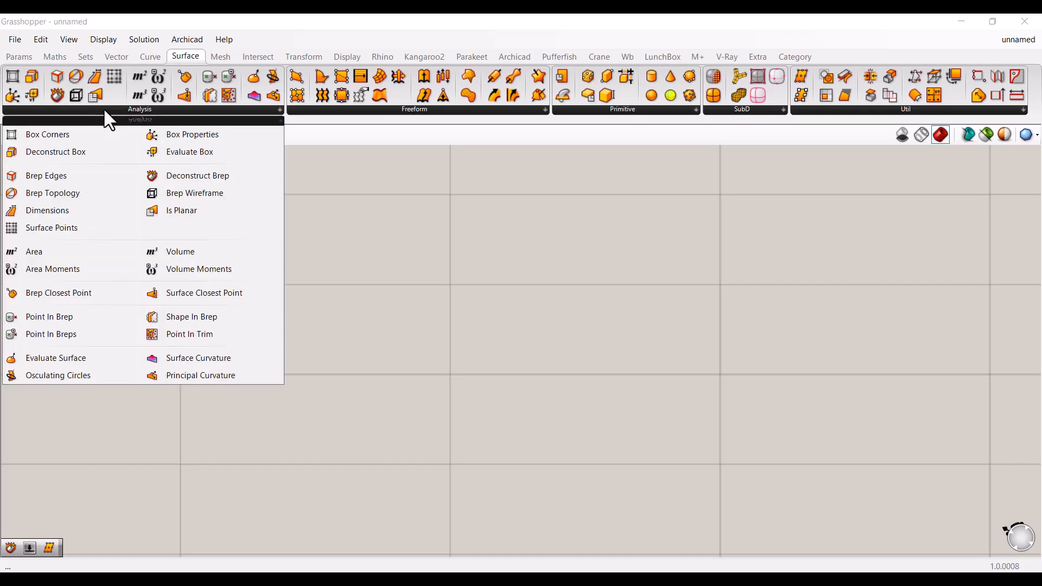
pyautogui.moveTo(57, 94); pyautogui.dragTo(293, 247)
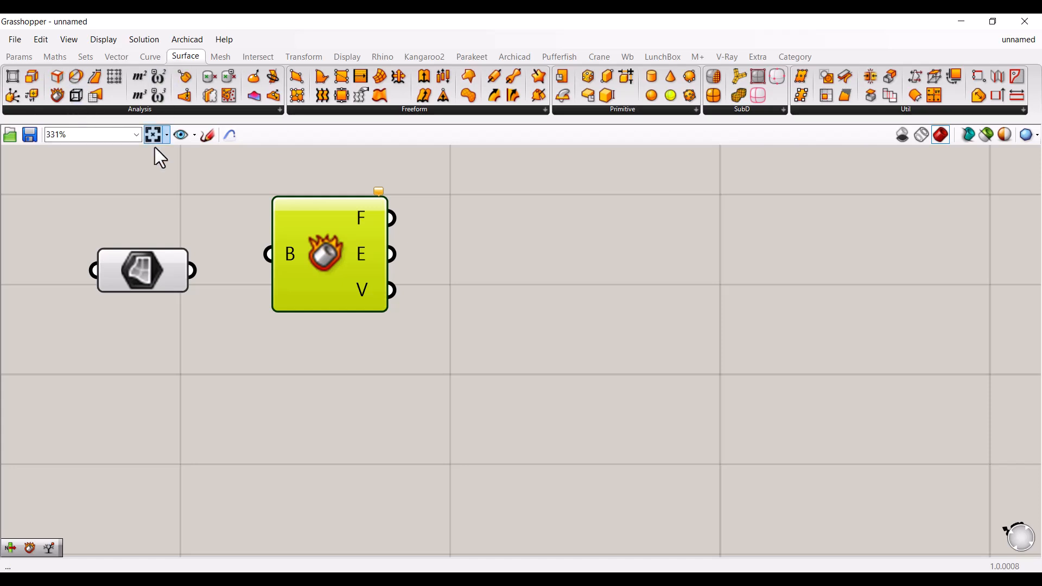
pyautogui.moveTo(315, 259)
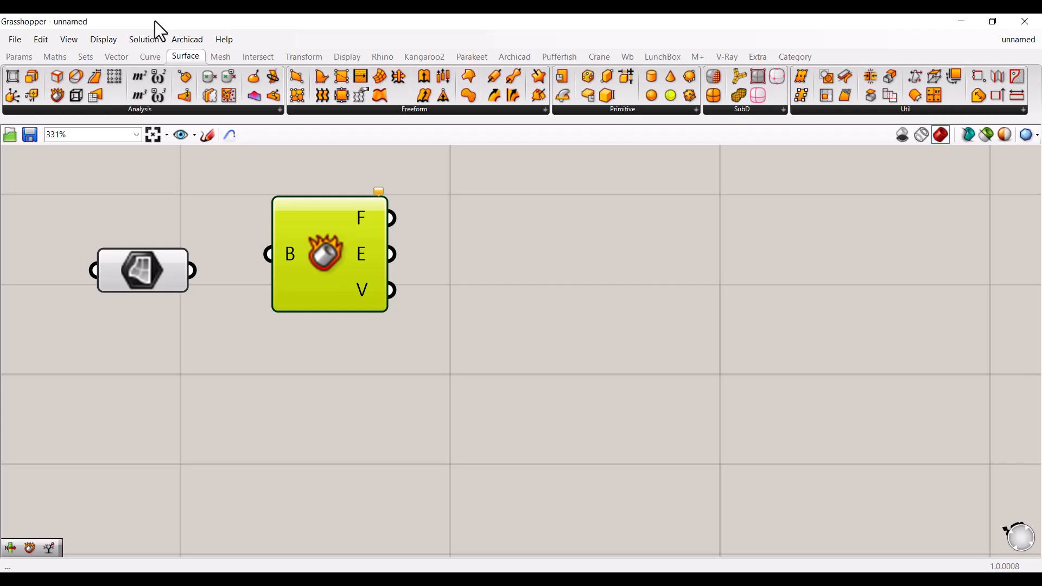
pyautogui.scroll(3, 227, 231)
pyautogui.moveTo(225, 226); pyautogui.dragTo(389, 266, button='right')
pyautogui.moveTo(487, 318)
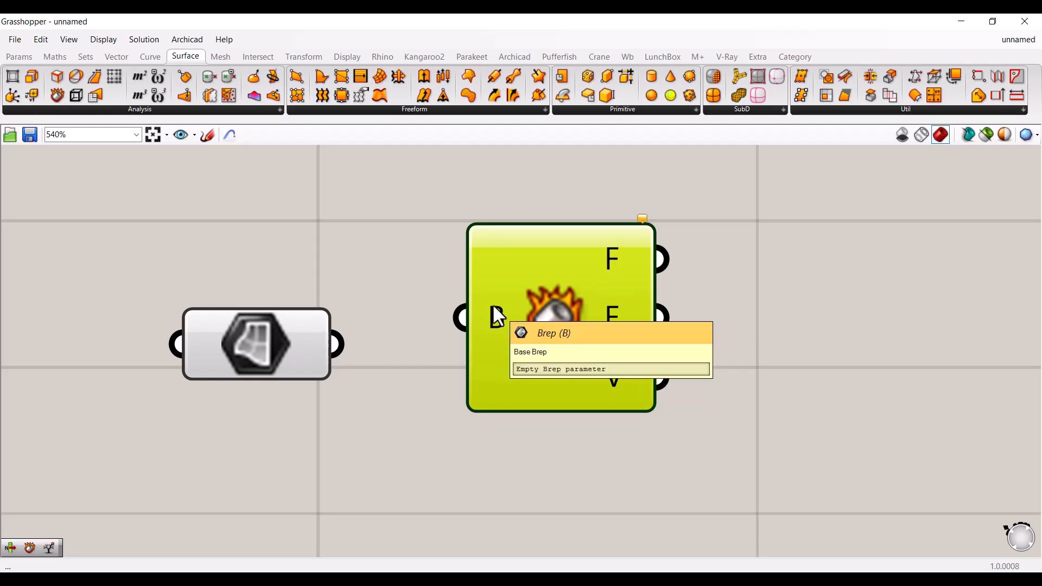
pyautogui.moveTo(549, 332)
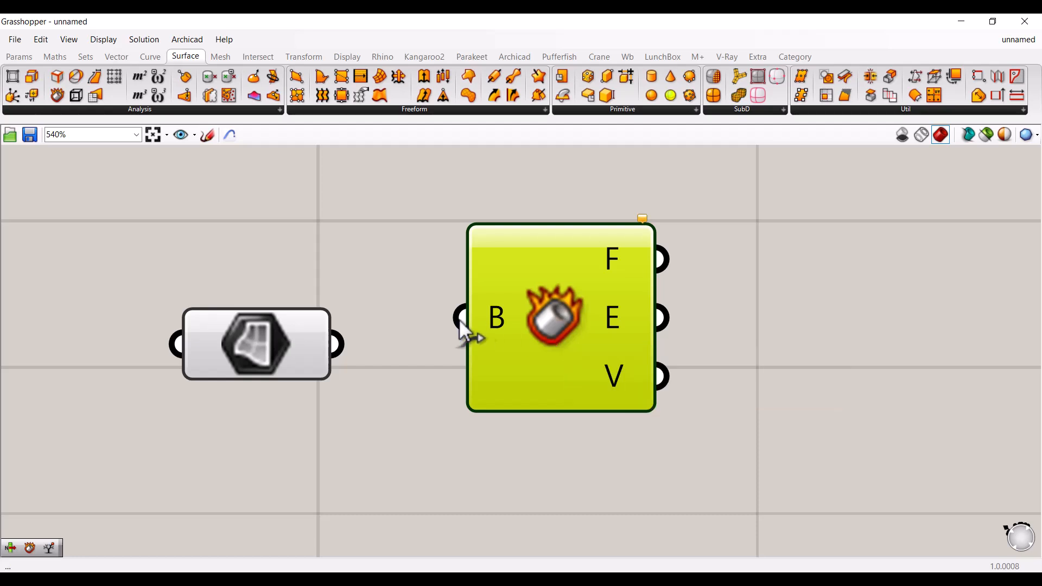
# Step: Restore the Grasshopper window beside the Rhino viewport and connect the Surface parameter to Deconstruct Brep's B input
pyautogui.moveTo(313, 30); pyautogui.dragTo(705, 67)
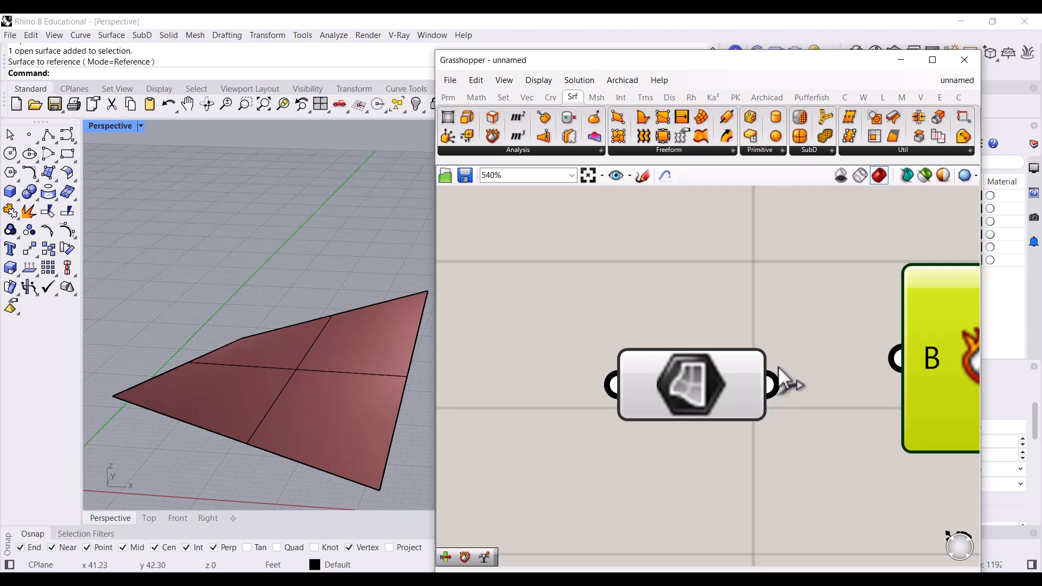
pyautogui.scroll(-2, 787, 385)
pyautogui.moveTo(623, 325); pyautogui.dragTo(705, 298)
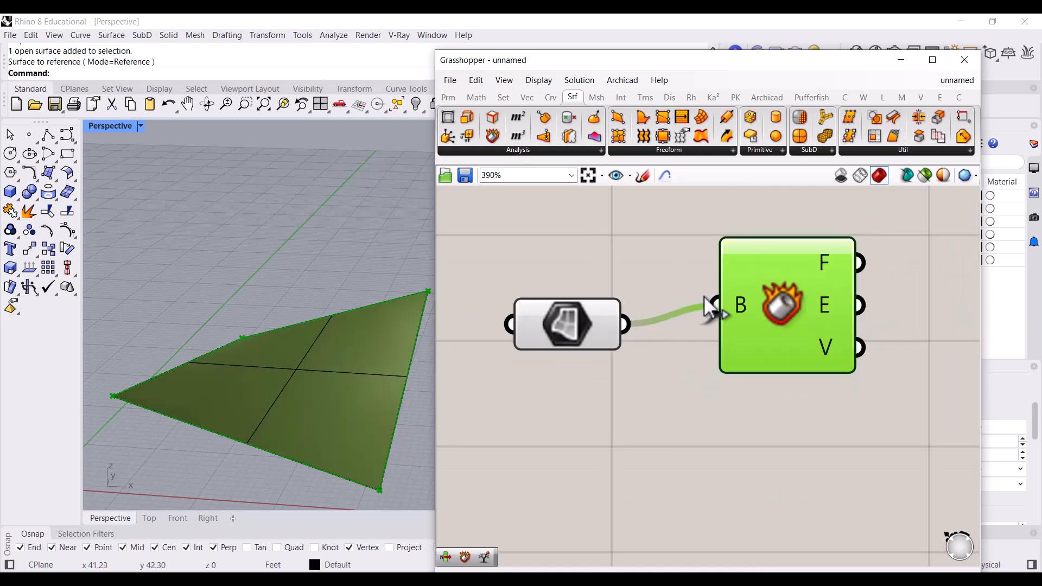
pyautogui.moveTo(588, 320); pyautogui.dragTo(576, 284)
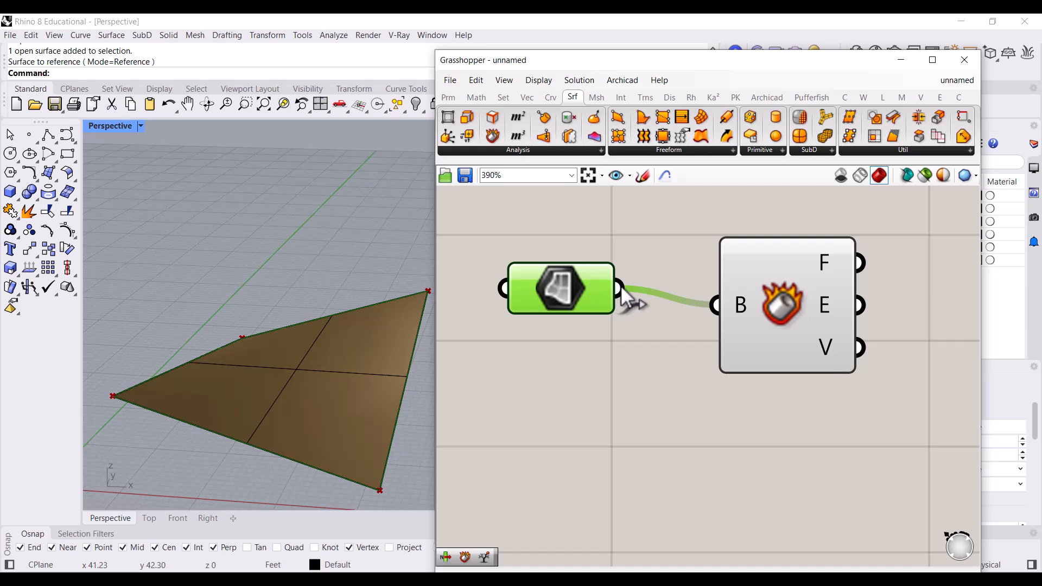
# Step: Examine the Faces, Edges and Vertices outputs of Deconstruct Brep against the surface in the Rhino viewport
pyautogui.moveTo(712, 347); pyautogui.dragTo(628, 367, button='right')
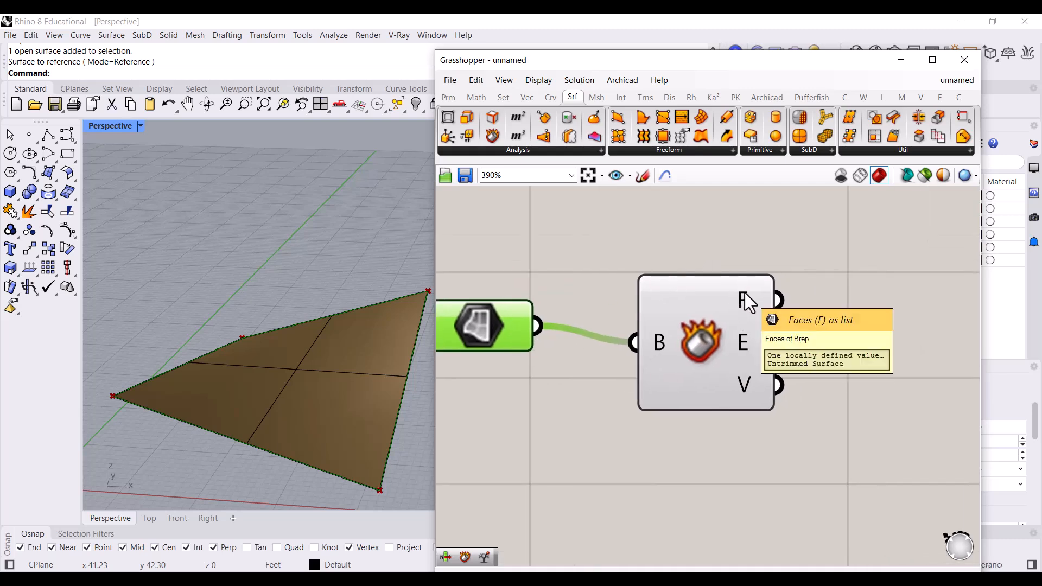
pyautogui.moveTo(745, 293)
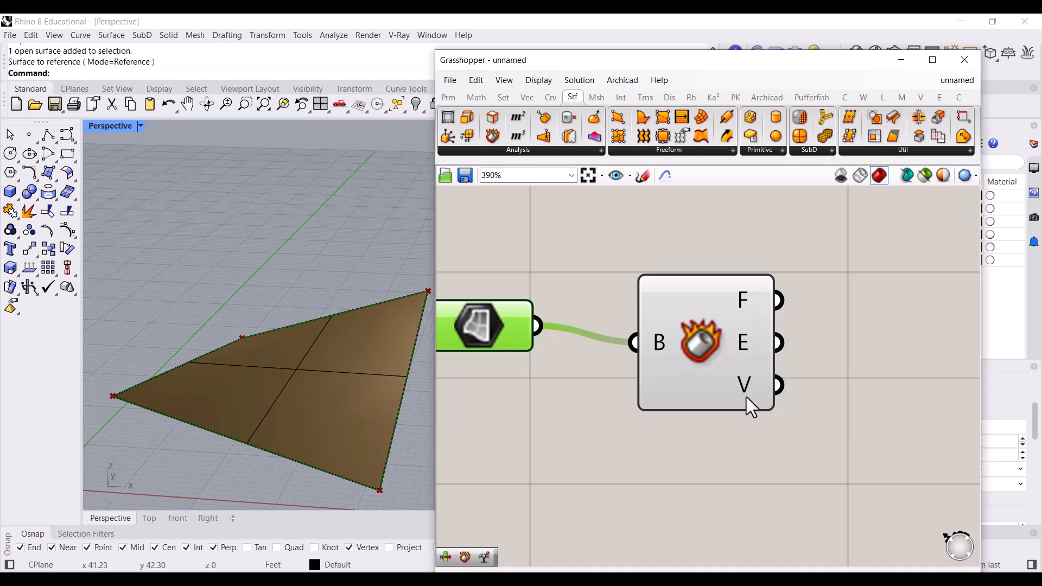
pyautogui.moveTo(746, 398)
pyautogui.moveTo(747, 350); pyautogui.dragTo(698, 354, button='right')
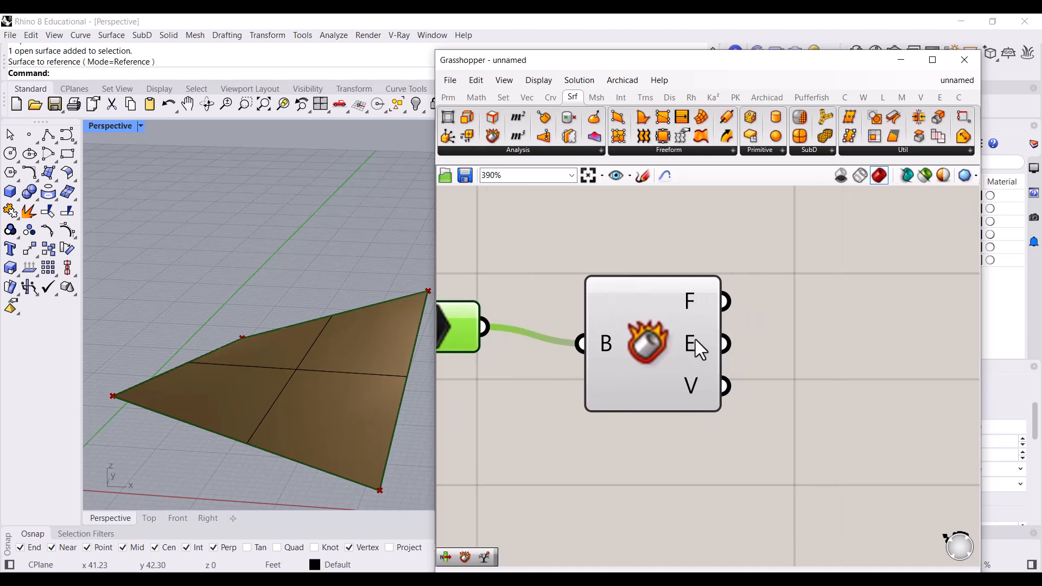
pyautogui.moveTo(691, 344)
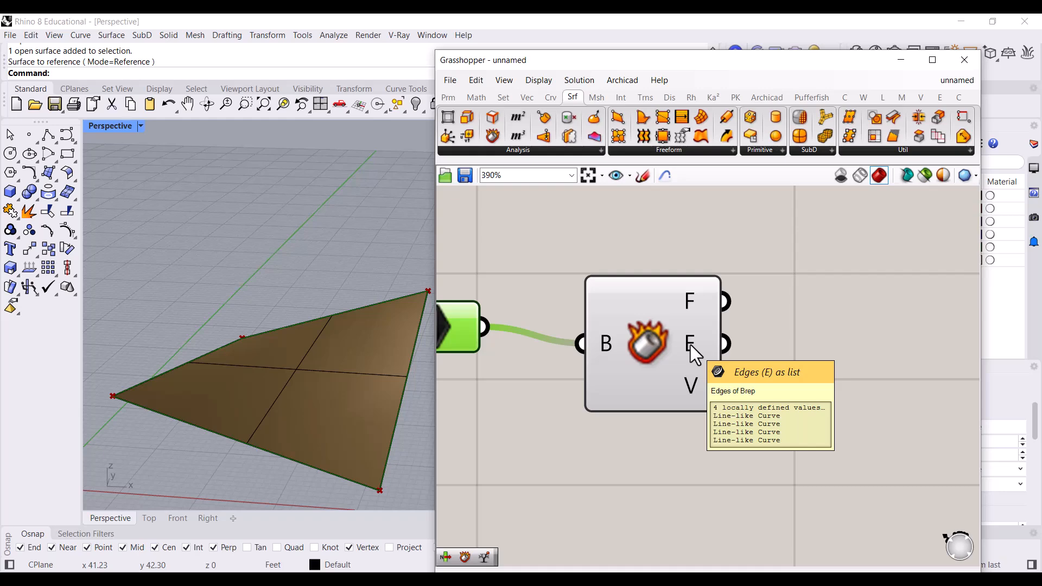
pyautogui.moveTo(373, 348); pyautogui.dragTo(302, 389, button='right')
pyautogui.moveTo(212, 333); pyautogui.dragTo(349, 295, button='right')
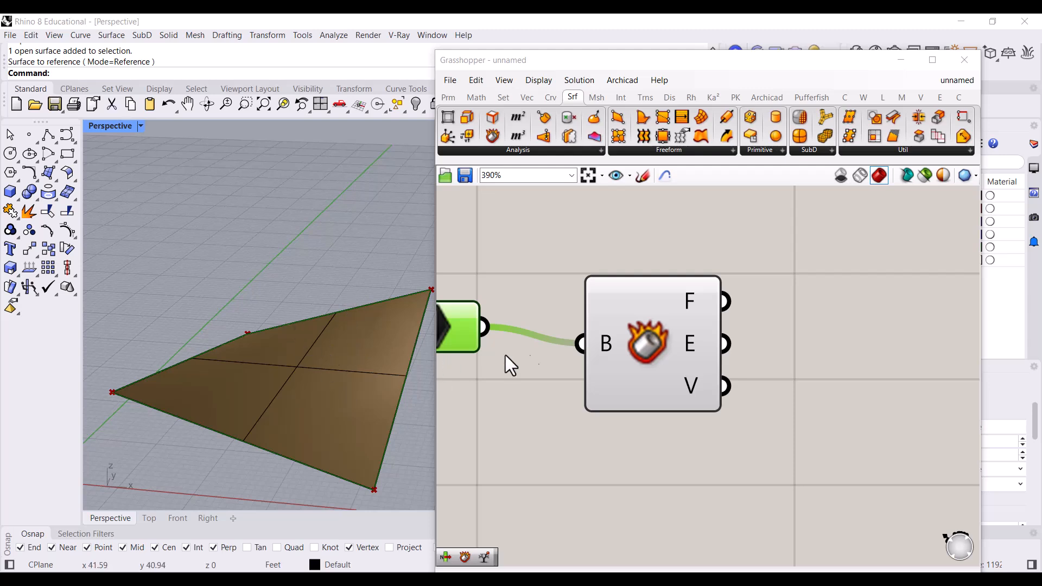
pyautogui.scroll(-2, 606, 323)
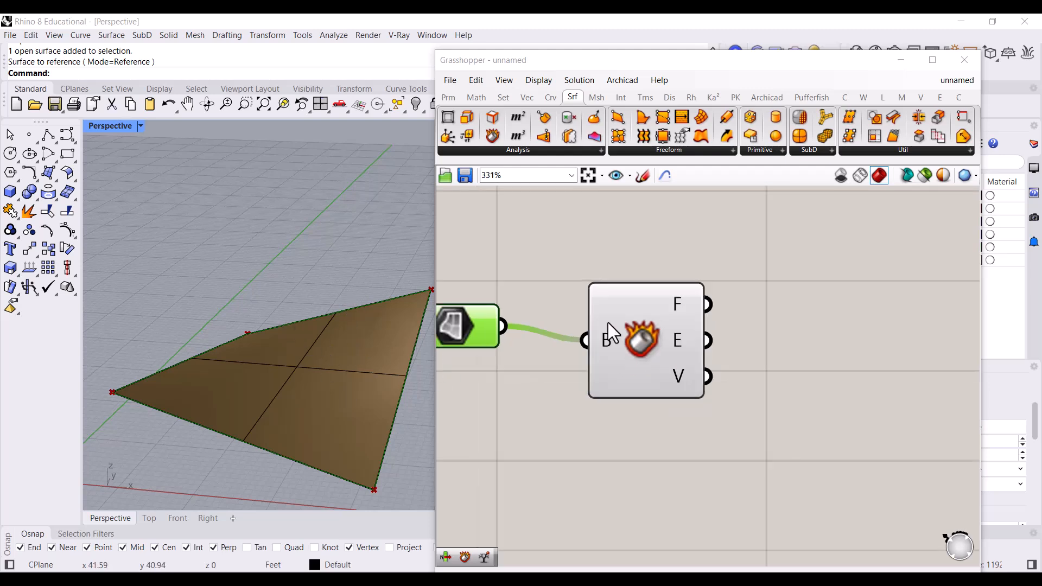
# Step: Place a List Item component on the canvas beside the outputs of Deconstruct Brep
pyautogui.click(614, 239)
pyautogui.click(499, 98)
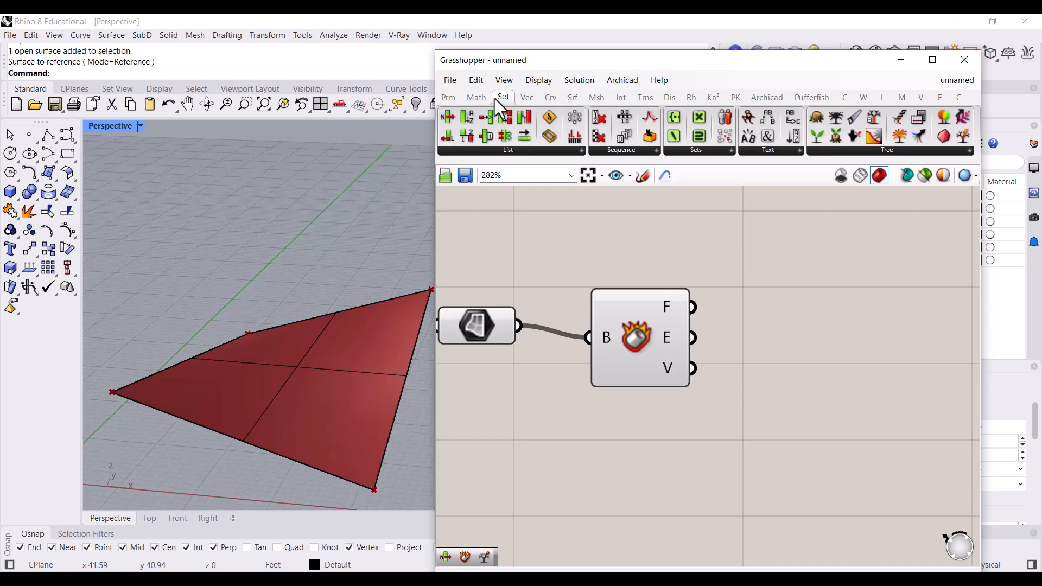
pyautogui.click(511, 150)
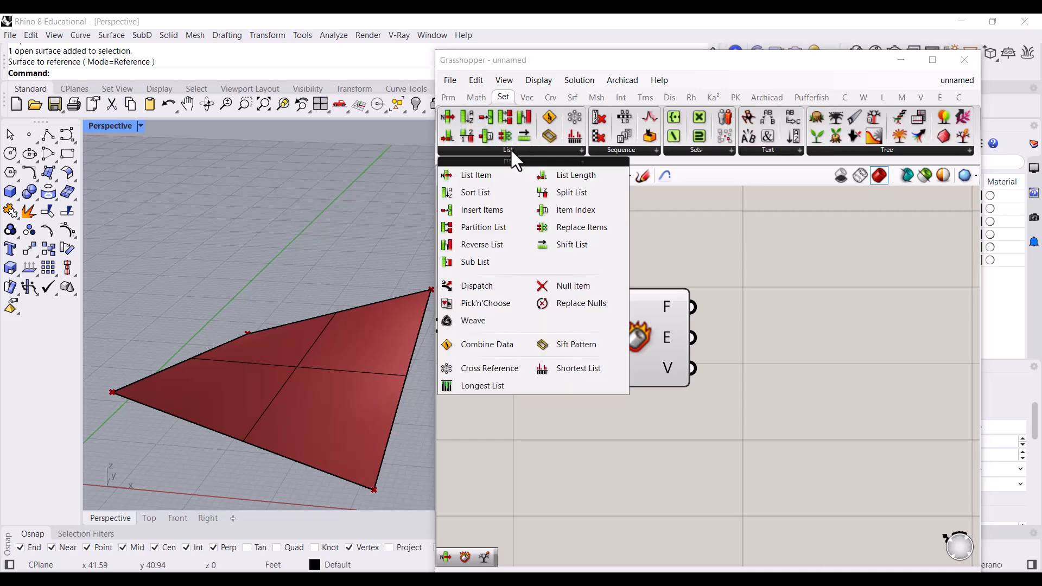
pyautogui.moveTo(490, 176); pyautogui.dragTo(550, 196)
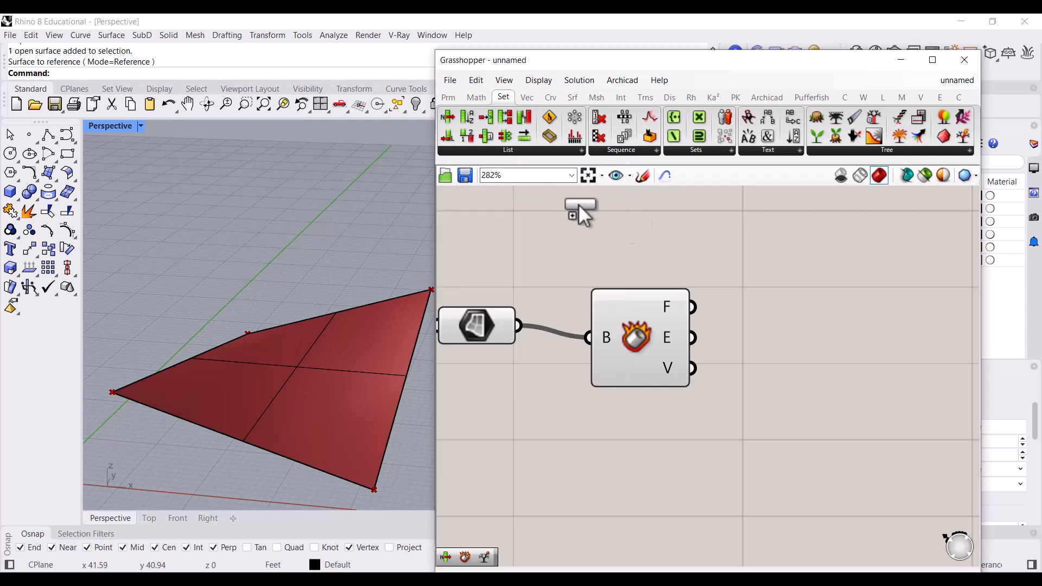
pyautogui.moveTo(812, 298); pyautogui.dragTo(812, 298)
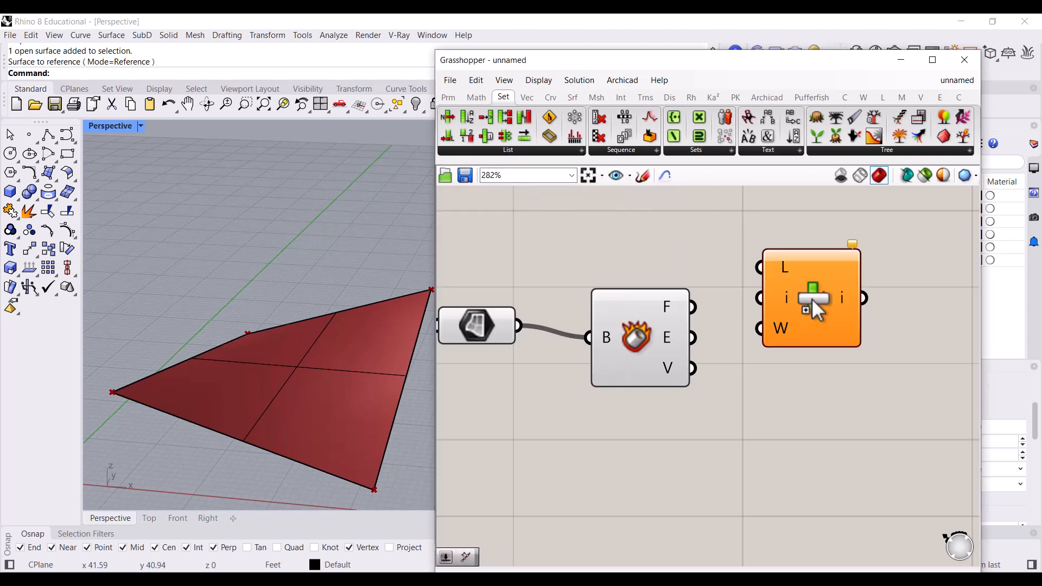
pyautogui.doubleClick(783, 434)
pyautogui.write('item')
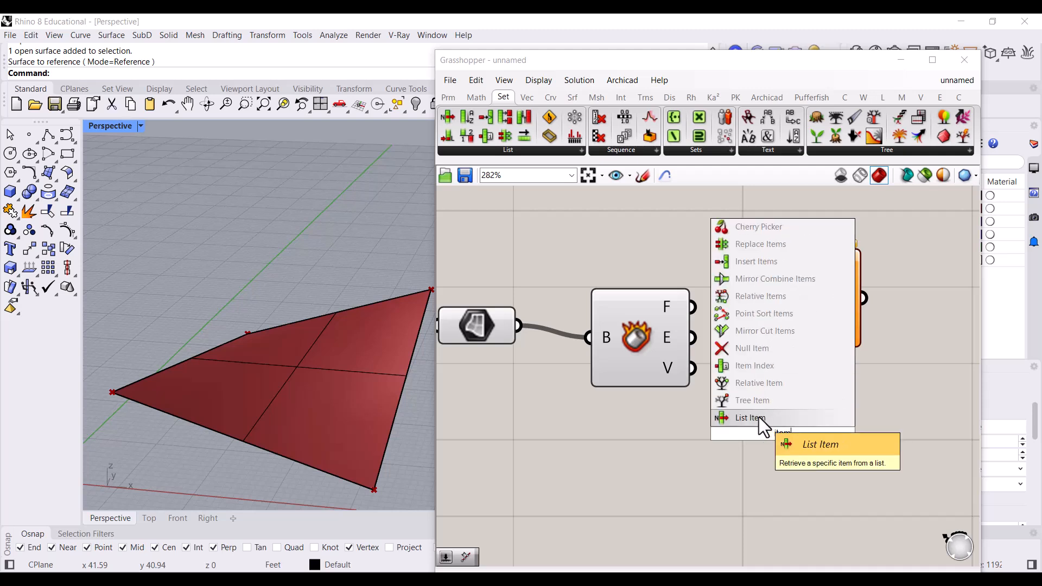
pyautogui.click(744, 423)
# Step: Reposition the List Item component slightly lower on the canvas, clear of the Deconstruct Brep outputs
pyautogui.moveTo(820, 291); pyautogui.dragTo(848, 361)
pyautogui.moveTo(757, 352); pyautogui.dragTo(700, 300, button='right')
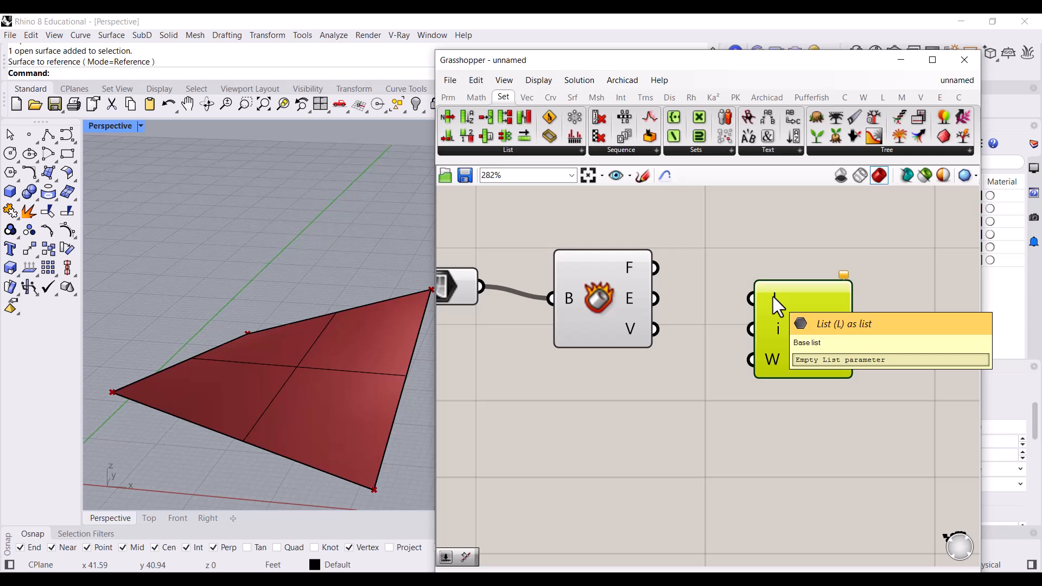
pyautogui.moveTo(756, 304); pyautogui.dragTo(760, 359)
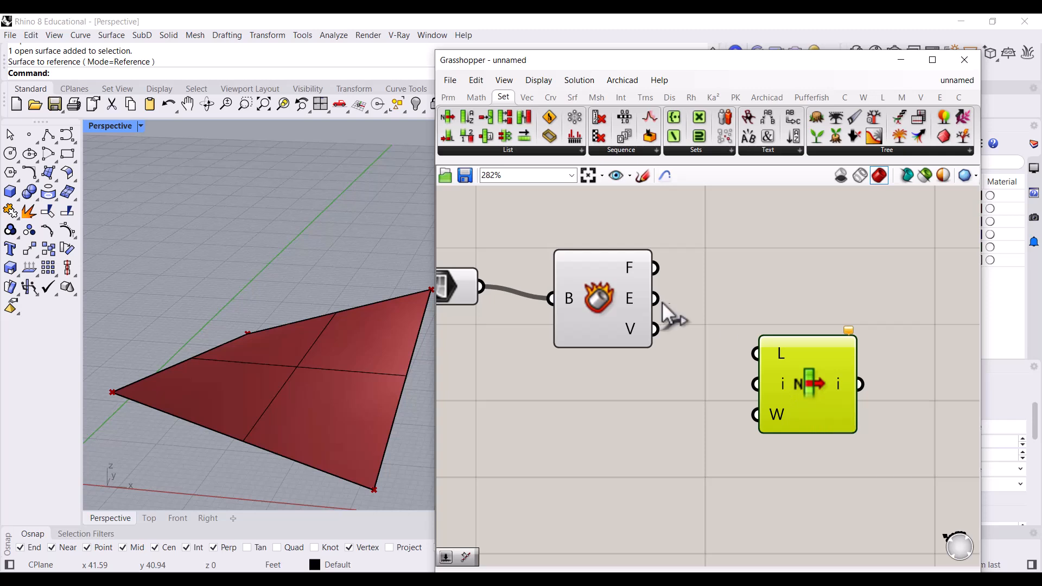
pyautogui.moveTo(630, 296)
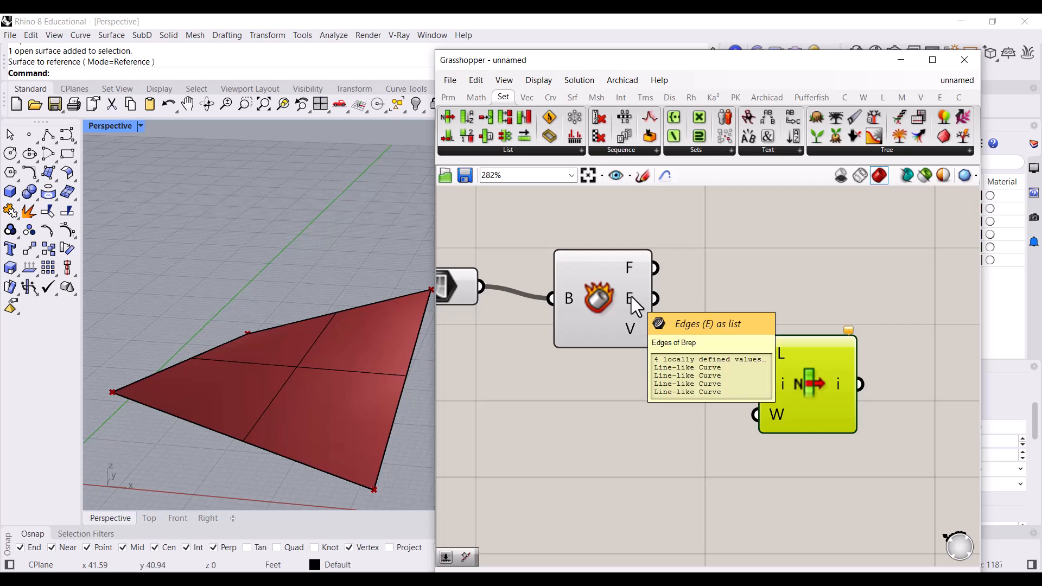
# Step: Connect Deconstruct Brep's E output to the L input of List Item and reposition List Item beside it
pyautogui.moveTo(755, 353); pyautogui.dragTo(627, 315)
pyautogui.moveTo(802, 396); pyautogui.dragTo(778, 368)
pyautogui.moveTo(610, 342); pyautogui.dragTo(685, 347, button='right')
pyautogui.moveTo(839, 353); pyautogui.dragTo(840, 378)
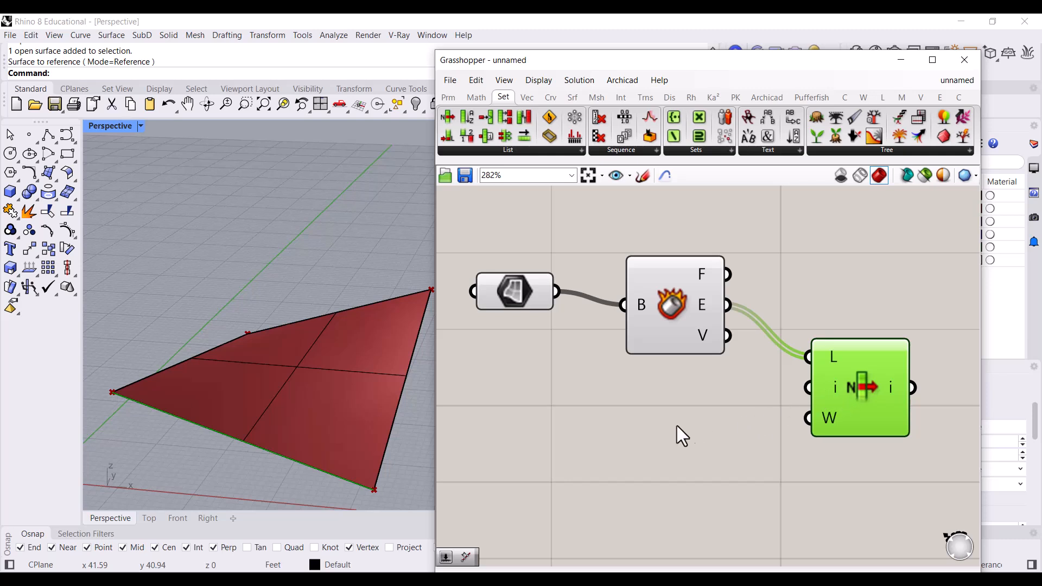
pyautogui.moveTo(635, 435); pyautogui.dragTo(651, 393, button='right')
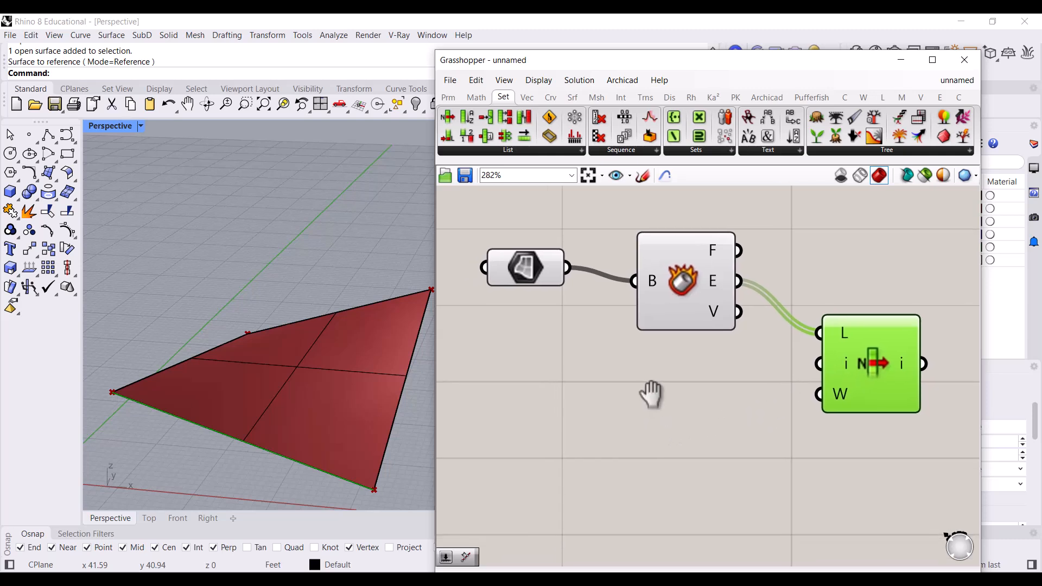
# Step: Check the integer currently set for List Item's i input
pyautogui.rightClick(839, 367)
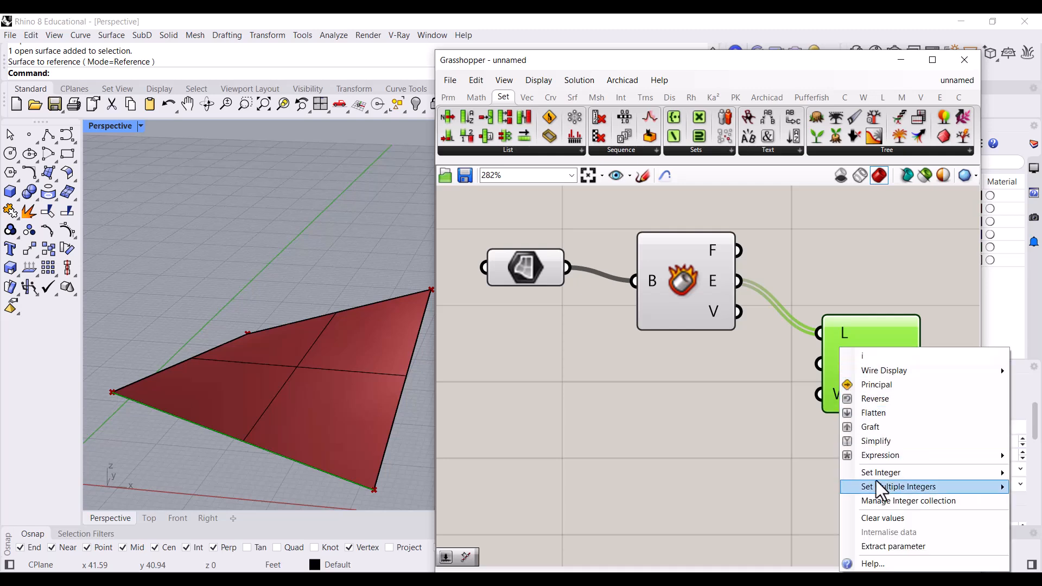
pyautogui.moveTo(875, 475)
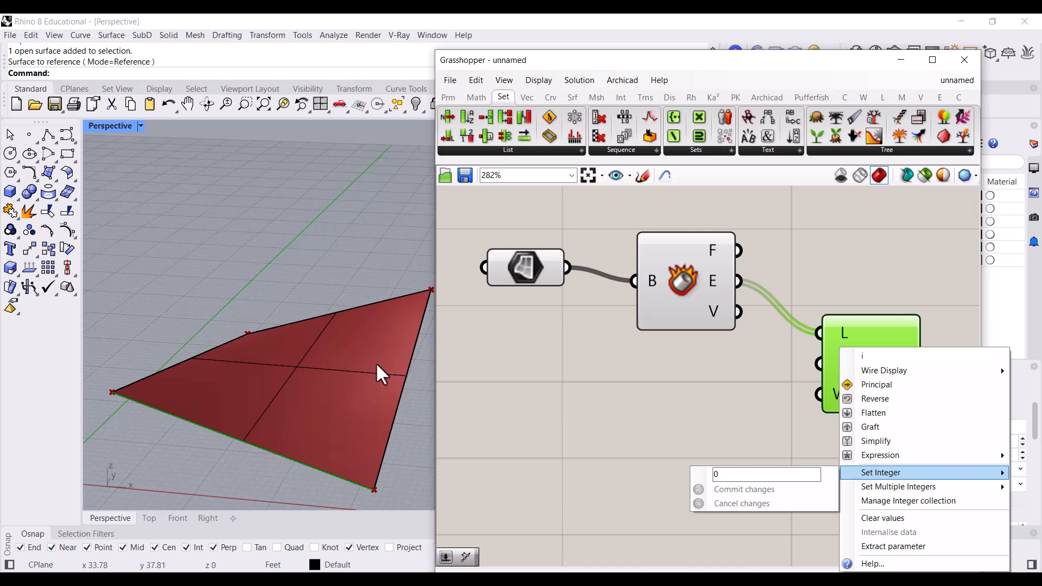
pyautogui.click(654, 418)
# Step: Place a Number Slider on the canvas below Deconstruct Brep
pyautogui.doubleClick(597, 404)
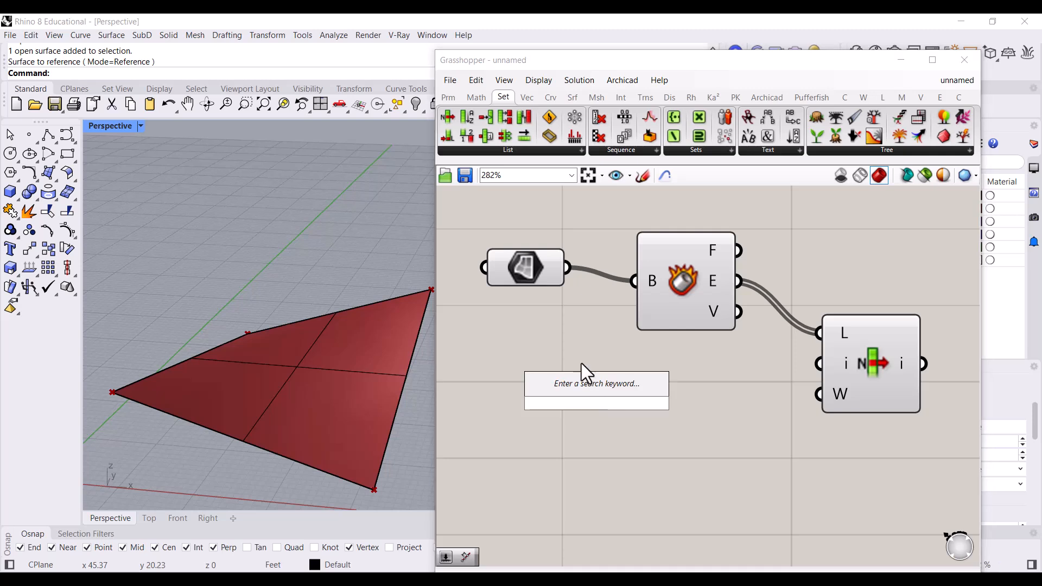
pyautogui.click(448, 97)
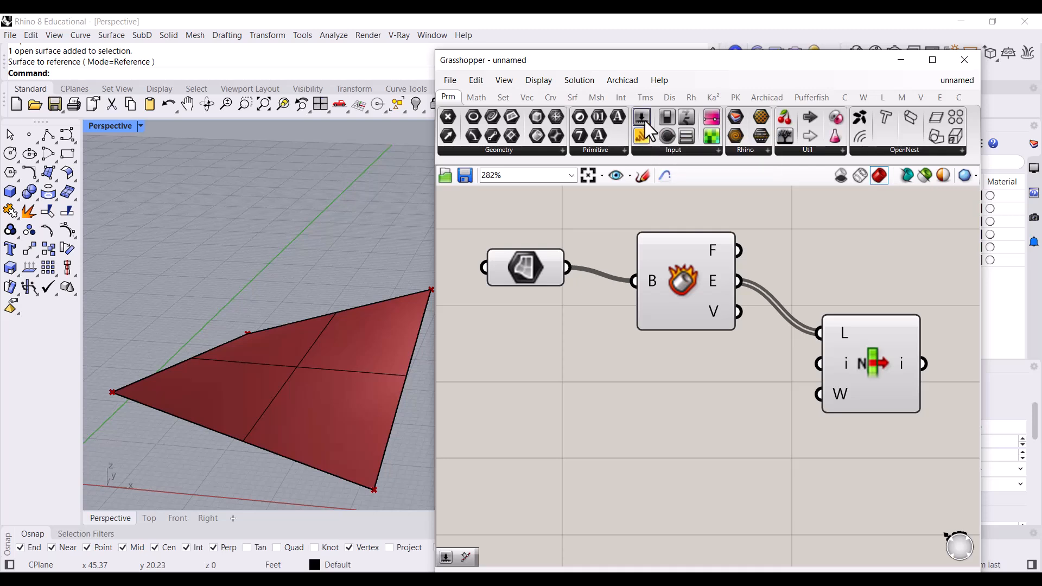
pyautogui.moveTo(642, 430); pyautogui.dragTo(633, 440)
pyautogui.moveTo(566, 433); pyautogui.dragTo(541, 472)
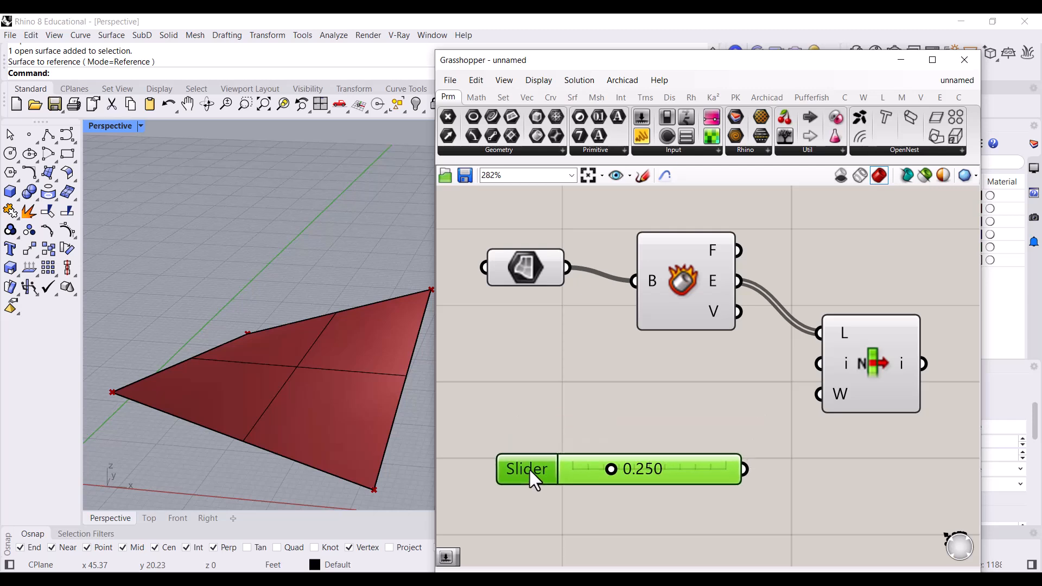
# Step: Create a second slider with the integer value 3 and arrange it above the decimal slider
pyautogui.doubleClick(600, 394)
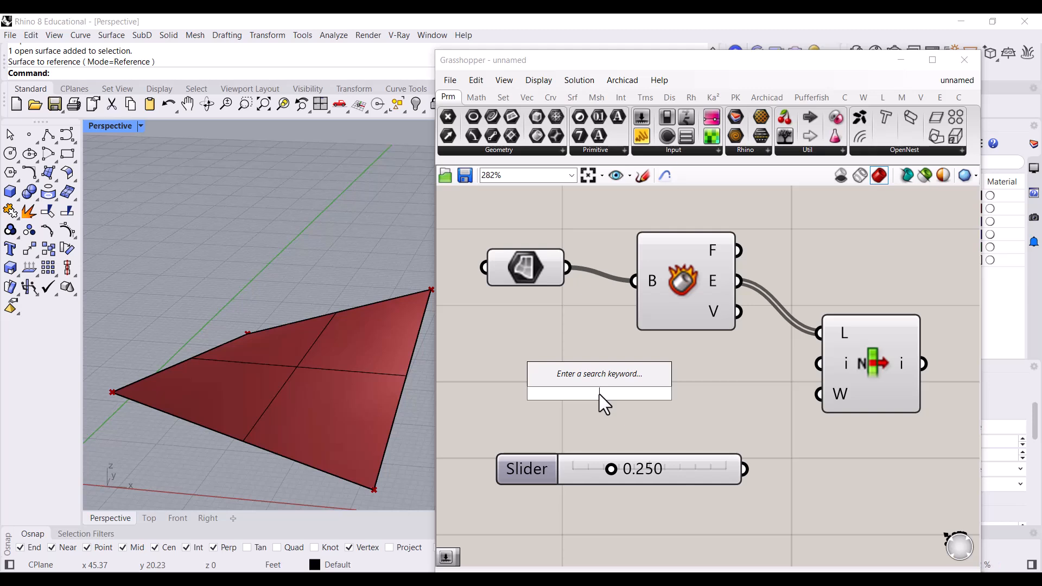
pyautogui.write('3')
pyautogui.press('Return')
pyautogui.moveTo(673, 402); pyautogui.dragTo(703, 409)
pyautogui.moveTo(689, 471); pyautogui.dragTo(693, 489)
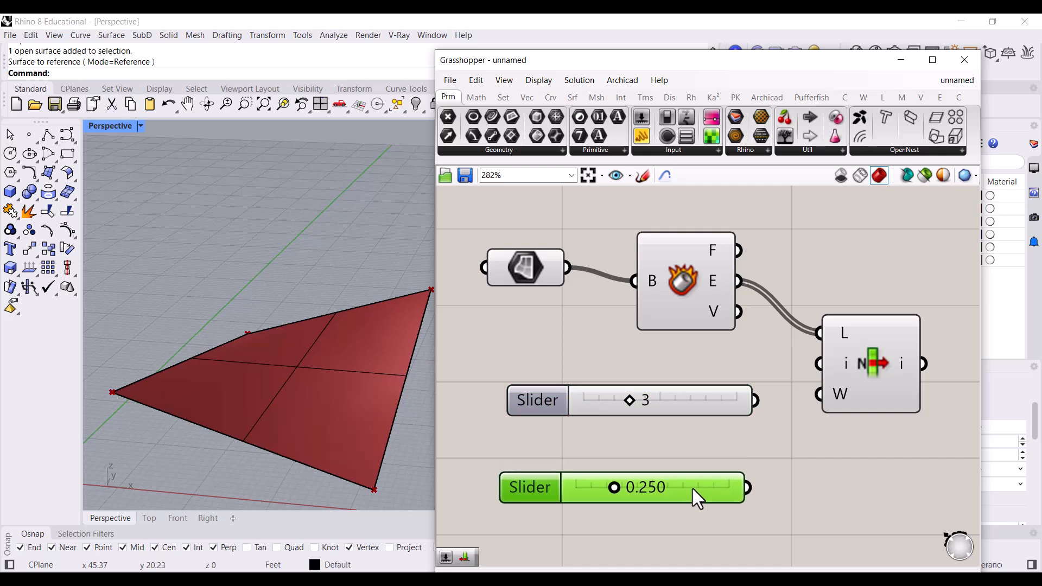
# Step: Configure the decimal slider to integer rounding with a maximum of 3, and try its range of values
pyautogui.moveTo(615, 490); pyautogui.dragTo(754, 485)
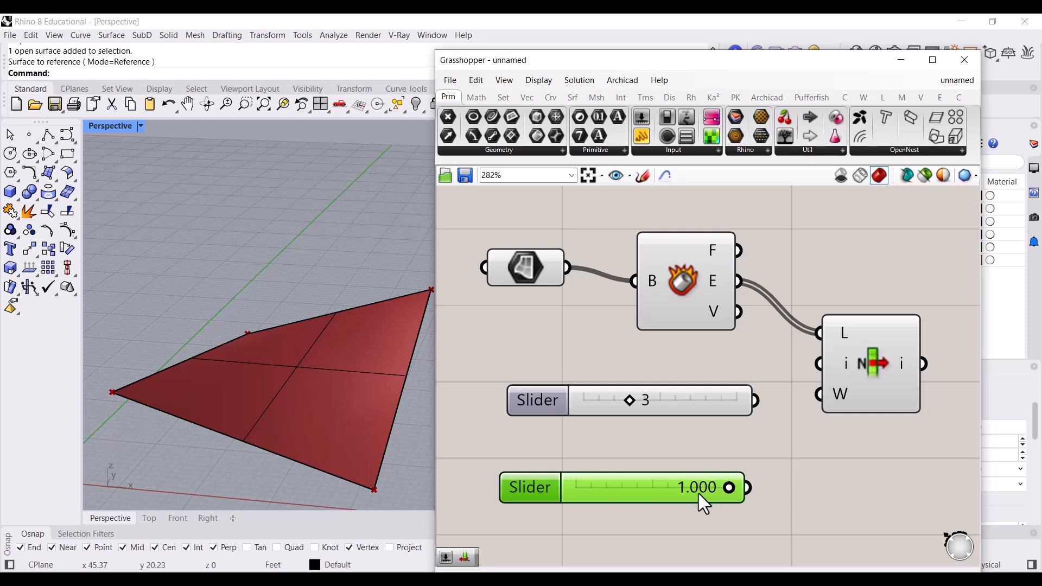
pyautogui.rightClick(530, 487)
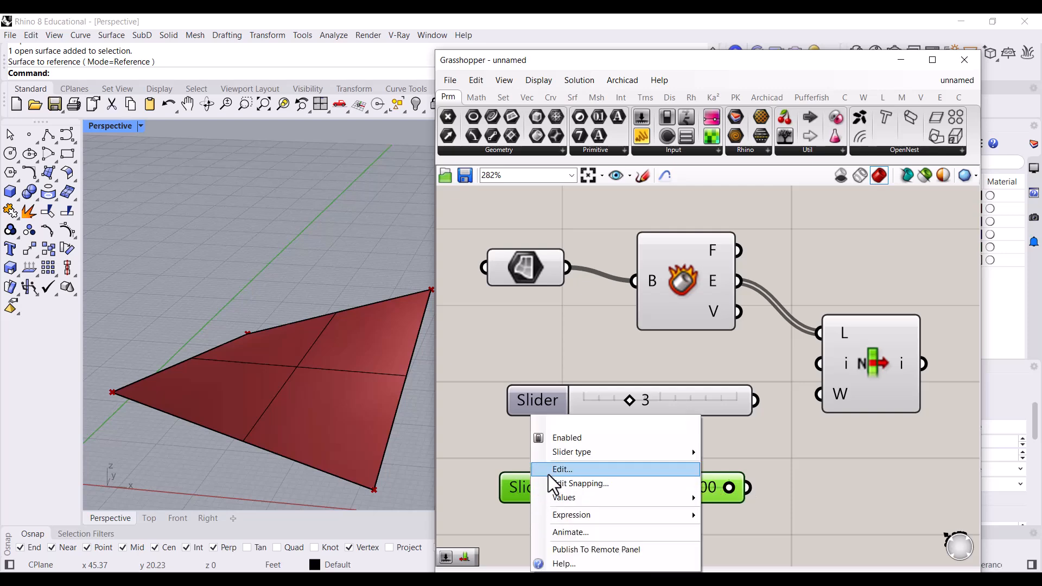
pyautogui.click(548, 470)
pyautogui.moveTo(559, 233); pyautogui.dragTo(585, 177)
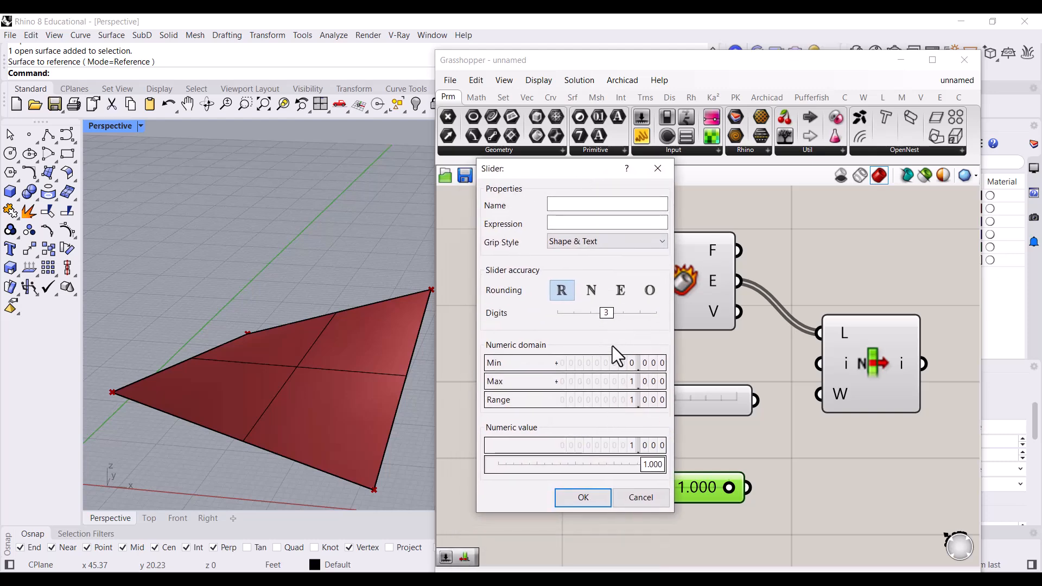
pyautogui.doubleClick(538, 382)
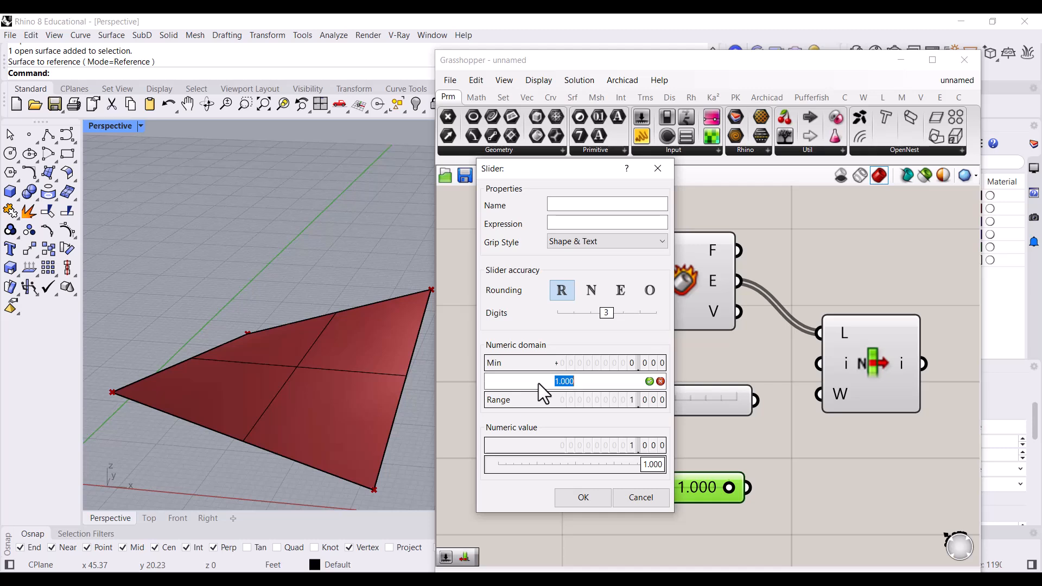
pyautogui.write('3')
pyautogui.click(649, 381)
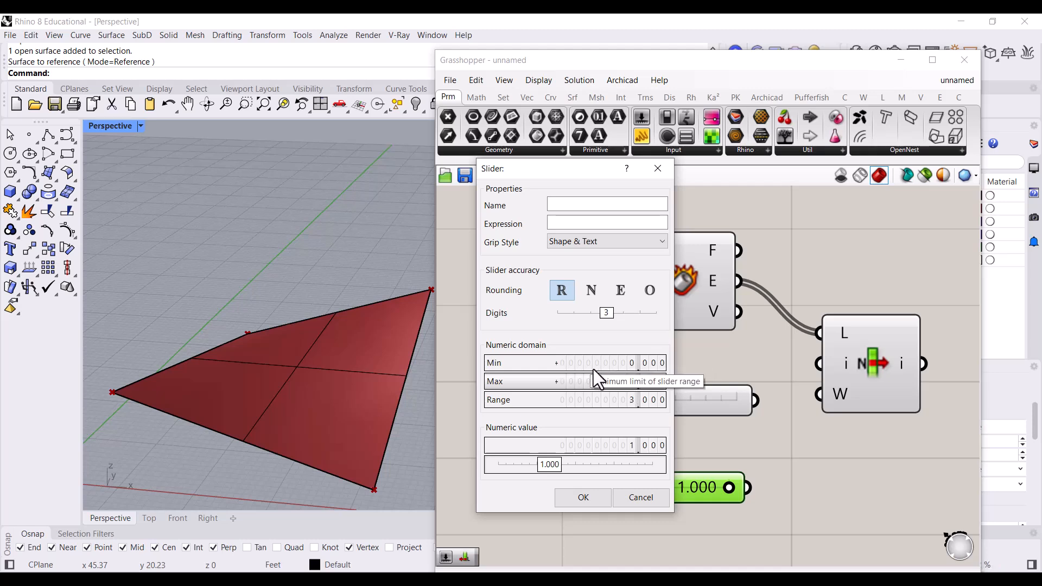
pyautogui.click(590, 289)
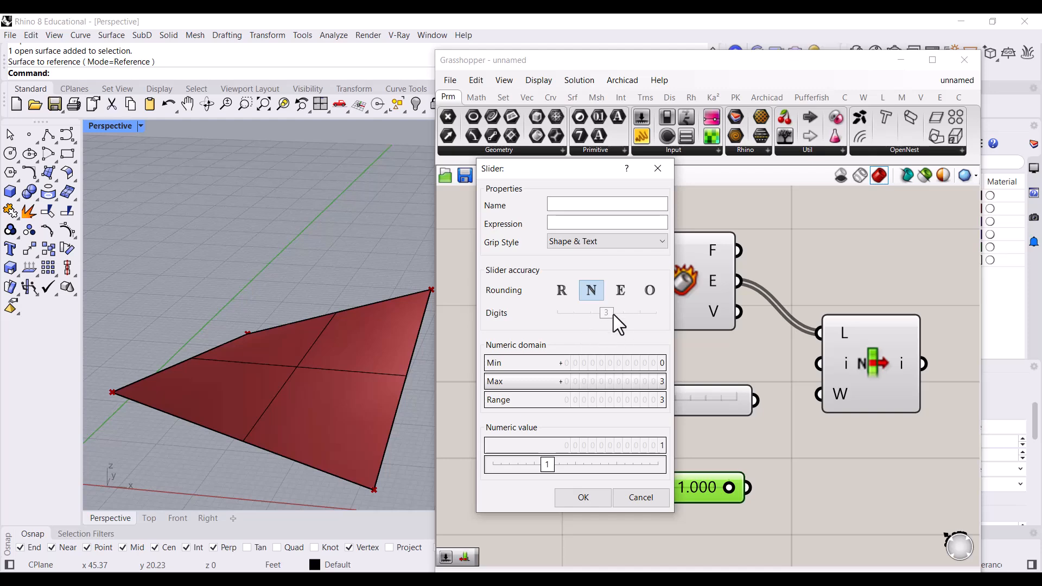
pyautogui.click(571, 503)
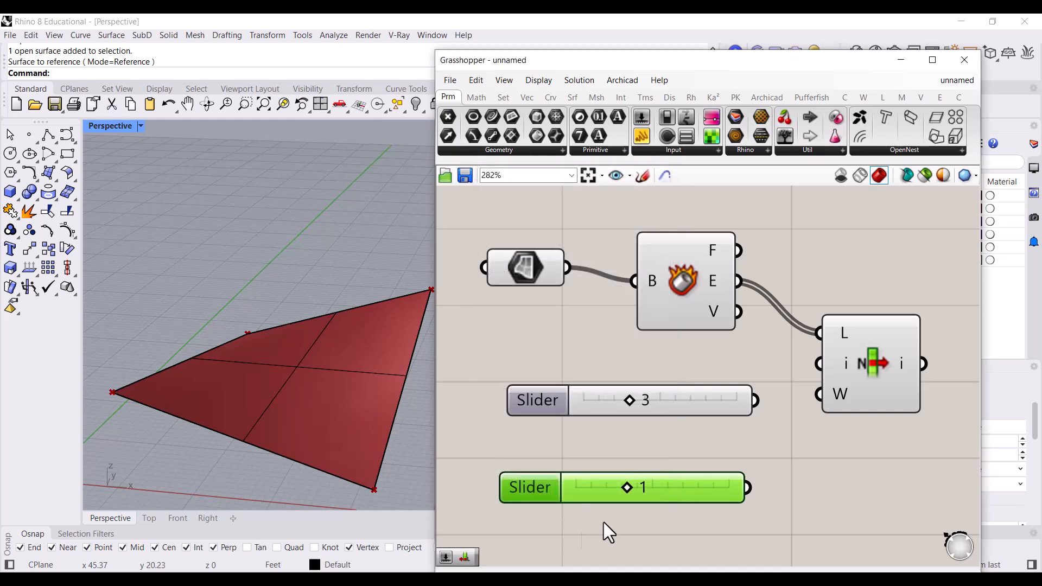
pyautogui.moveTo(632, 489); pyautogui.dragTo(566, 493)
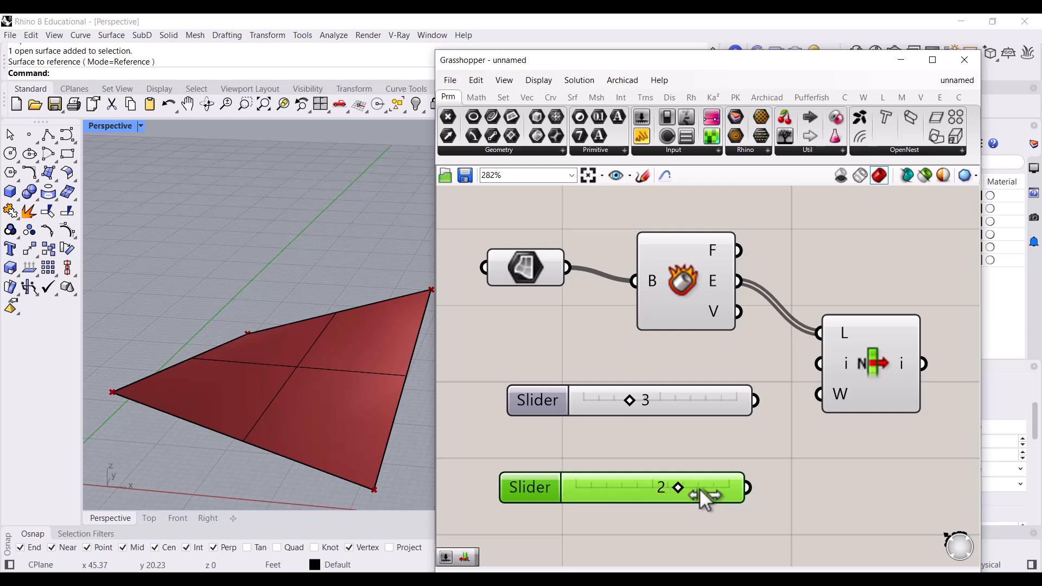
# Step: Delete the upper slider set to 3 and move the remaining slider into its place
pyautogui.click(685, 402)
pyautogui.press('Delete')
pyautogui.moveTo(678, 490); pyautogui.dragTo(698, 403)
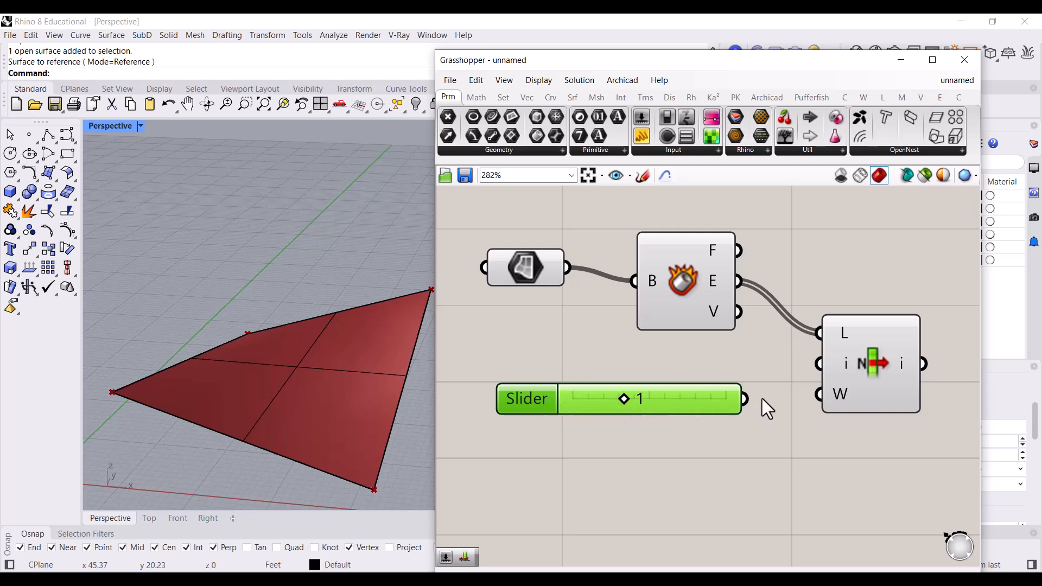
# Step: Connect the slider to List Item's i input and arrange both components neatly on the canvas
pyautogui.moveTo(697, 399); pyautogui.dragTo(809, 366)
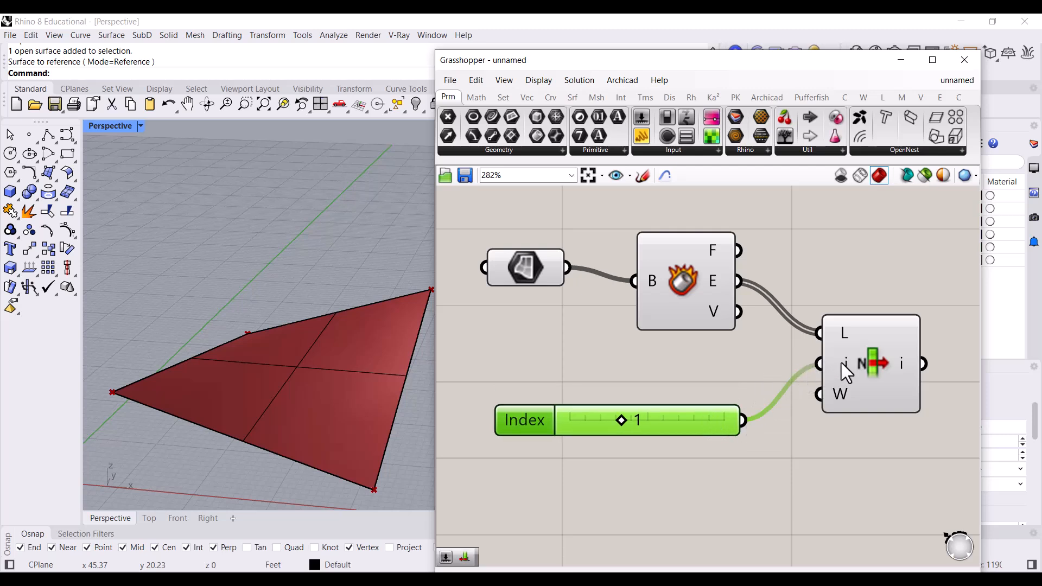
pyautogui.moveTo(848, 392); pyautogui.dragTo(844, 295)
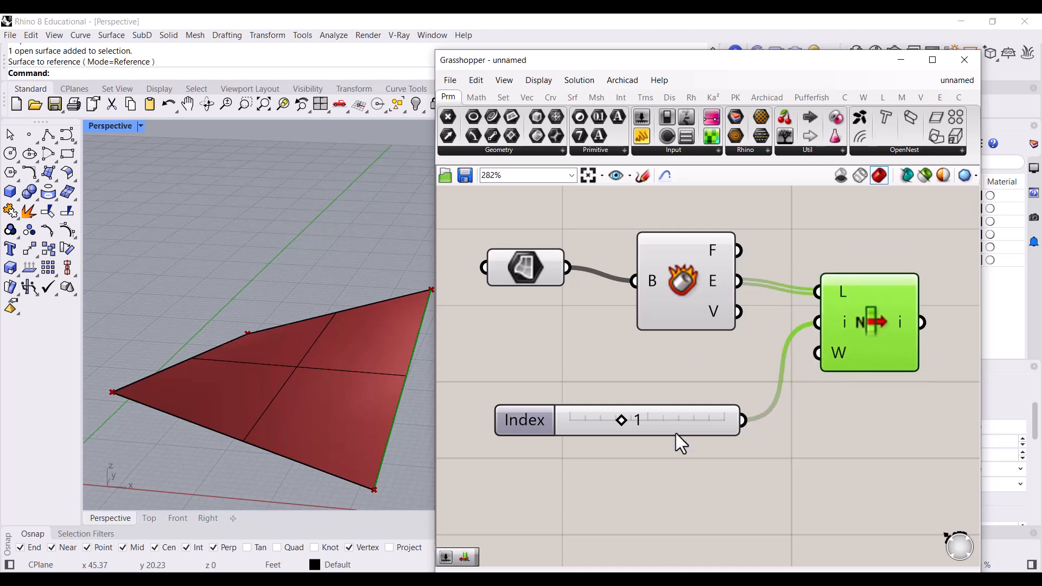
pyautogui.moveTo(676, 429); pyautogui.dragTo(673, 413)
pyautogui.moveTo(860, 327); pyautogui.dragTo(870, 337)
# Step: Set the Index slider to 2 and to 3, comparing the extracted edge in the Rhino viewport
pyautogui.moveTo(407, 366)
pyautogui.mouseDown(button='right')
pyautogui.moveTo(379, 349)
pyautogui.moveTo(390, 358)
pyautogui.mouseUp(button='right')
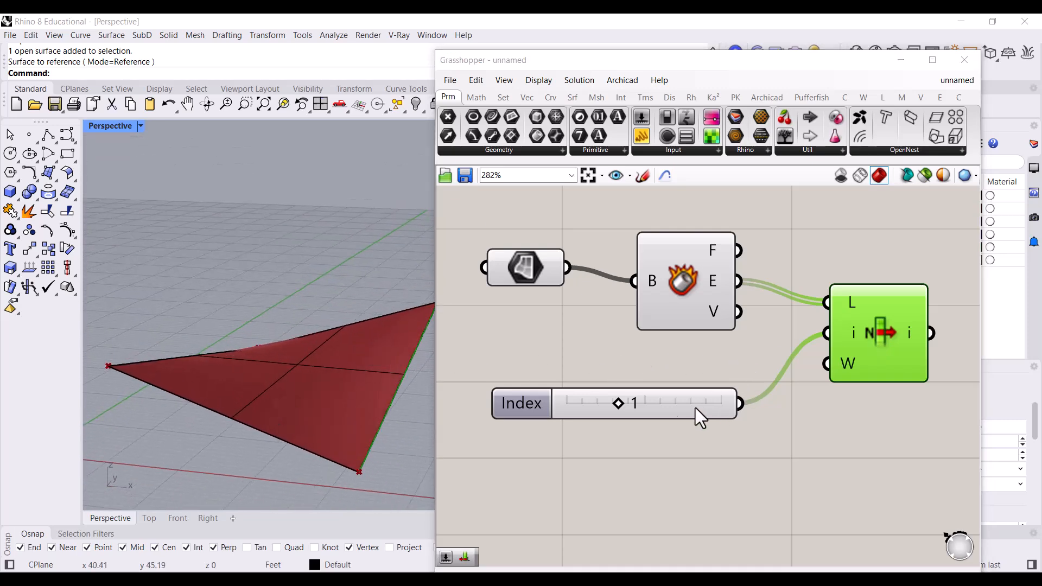
pyautogui.moveTo(622, 406); pyautogui.dragTo(650, 403)
pyautogui.moveTo(393, 380); pyautogui.dragTo(383, 402, button='right')
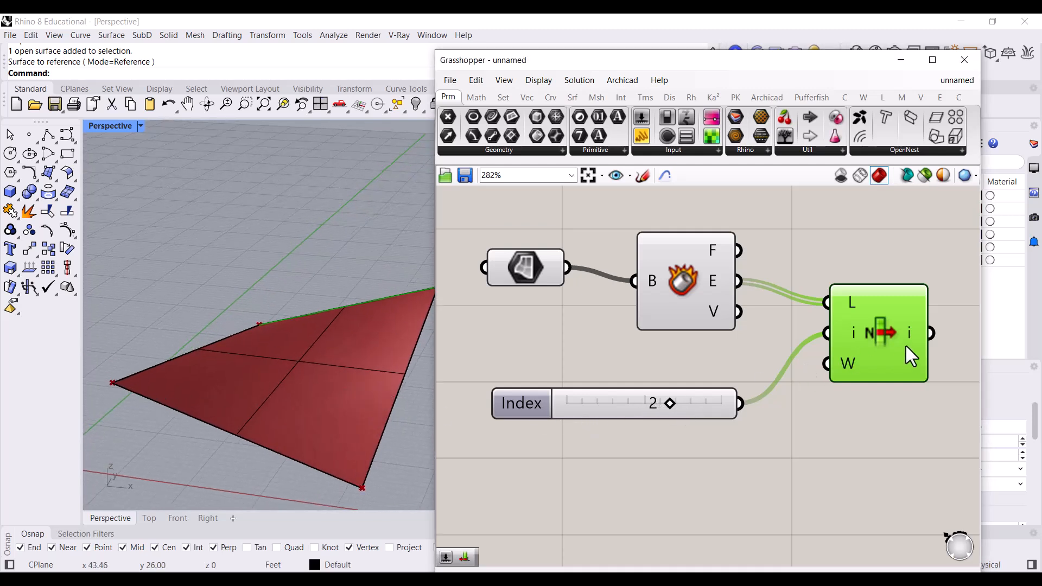
pyautogui.moveTo(887, 347); pyautogui.dragTo(907, 333)
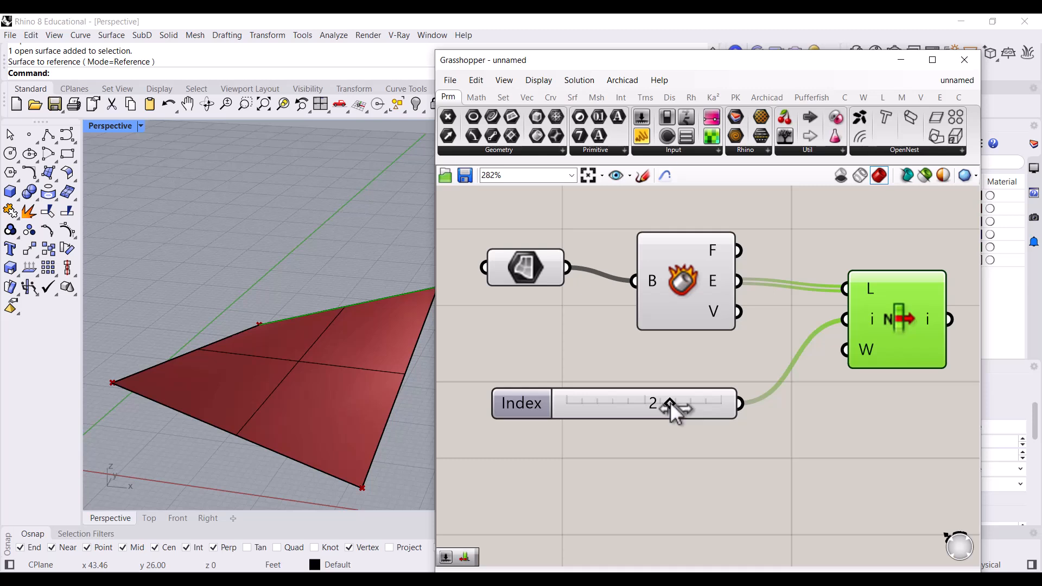
pyautogui.moveTo(690, 405); pyautogui.dragTo(716, 418)
pyautogui.click(732, 351)
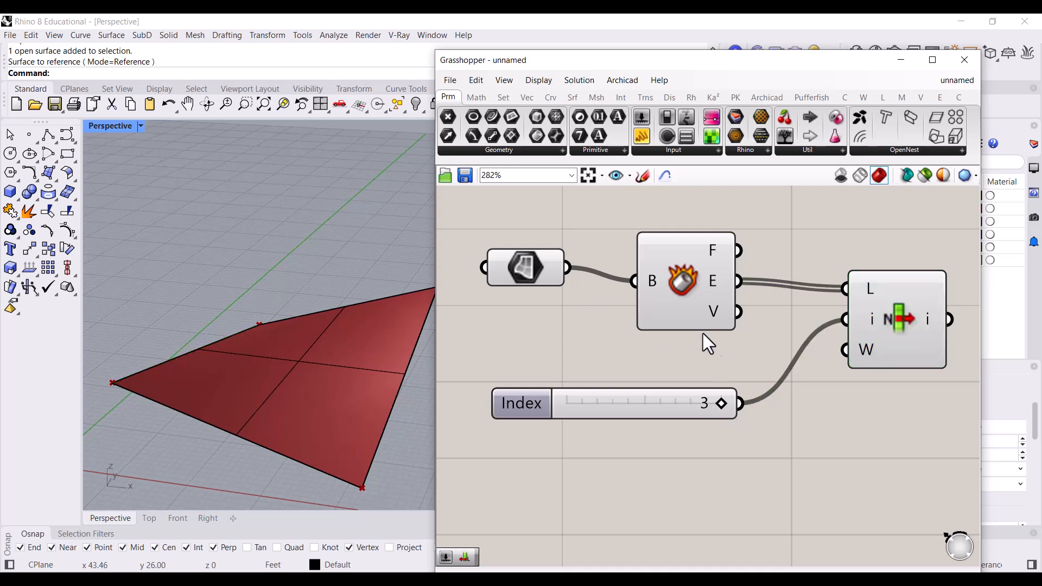
# Step: Turn off the preview of the Surface parameter and Deconstruct Brep
pyautogui.moveTo(721, 354); pyautogui.dragTo(500, 230)
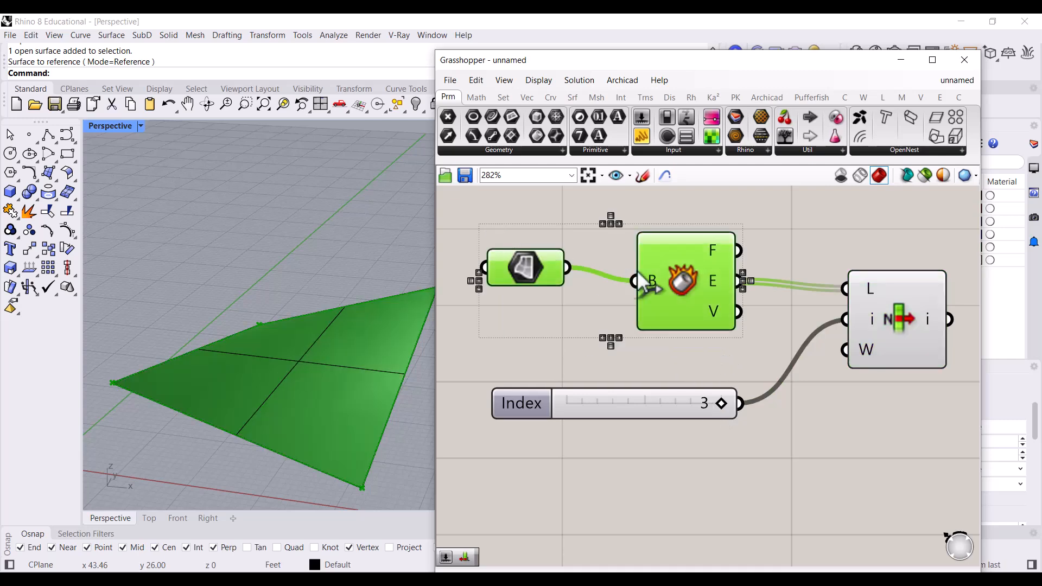
pyautogui.click(602, 255)
pyautogui.scroll(-1, 788, 389)
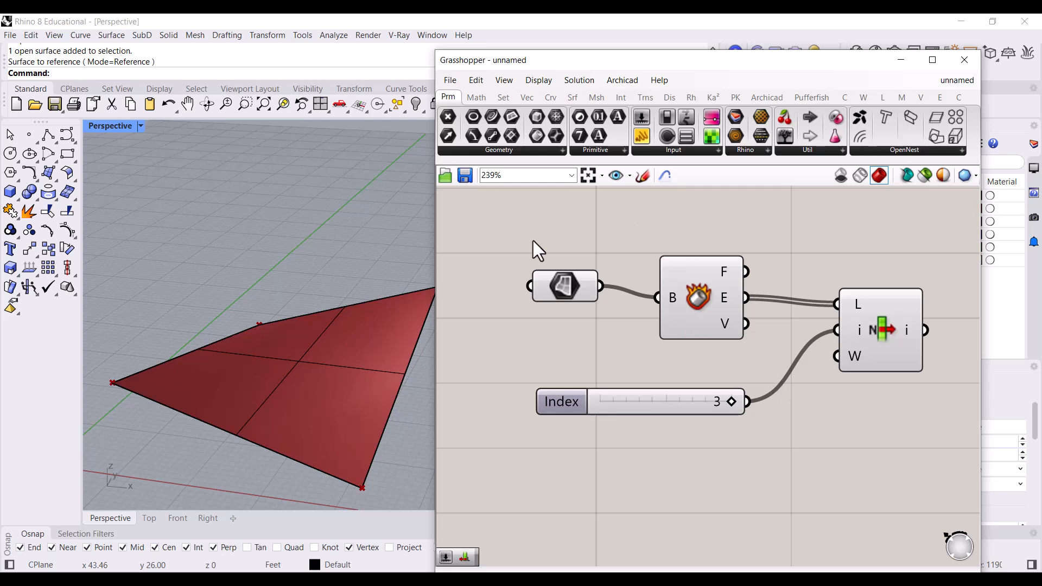
pyautogui.moveTo(711, 362); pyautogui.dragTo(536, 243)
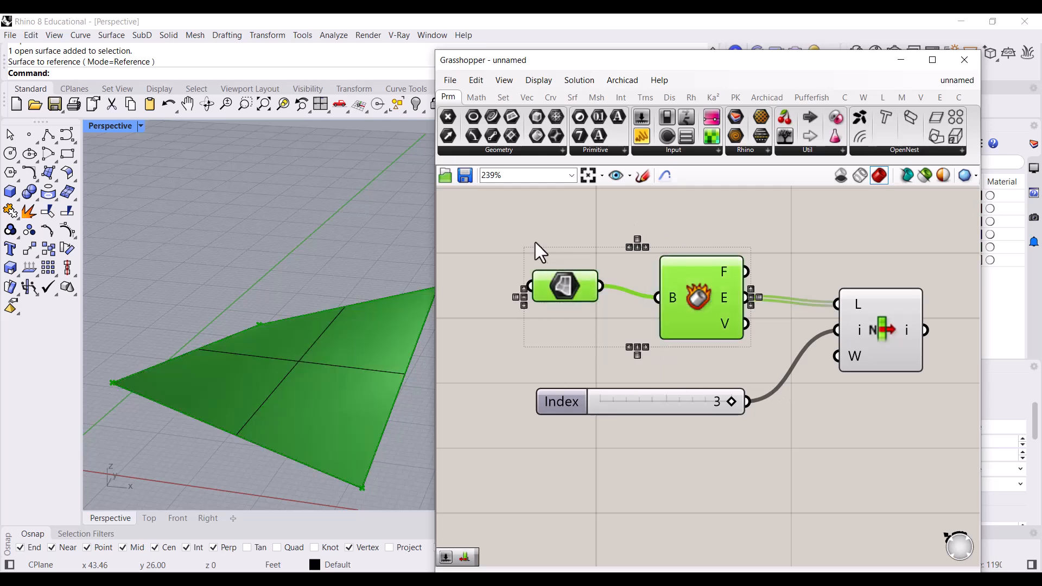
pyautogui.rightClick(564, 216)
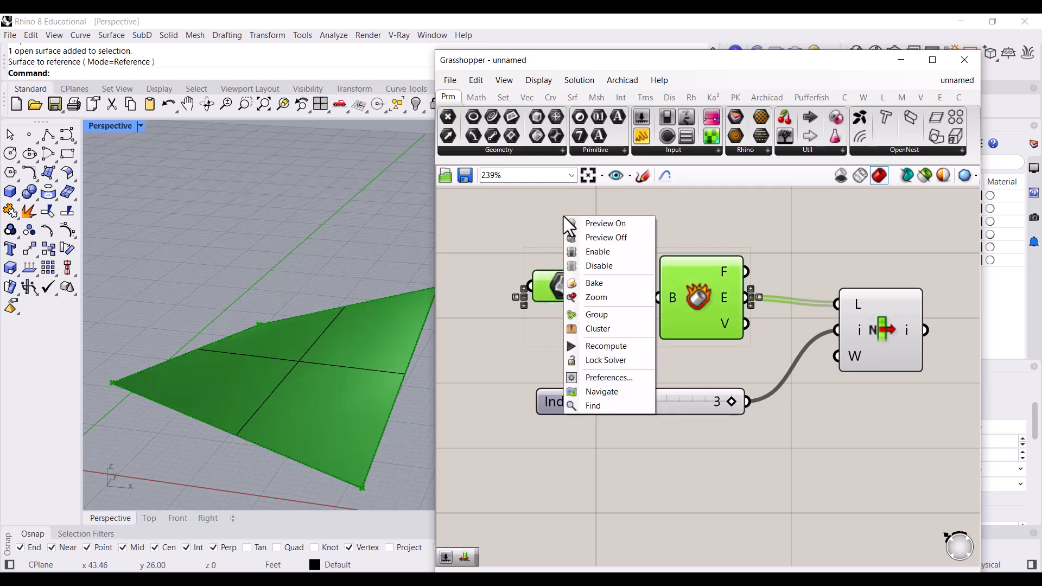
pyautogui.click(597, 238)
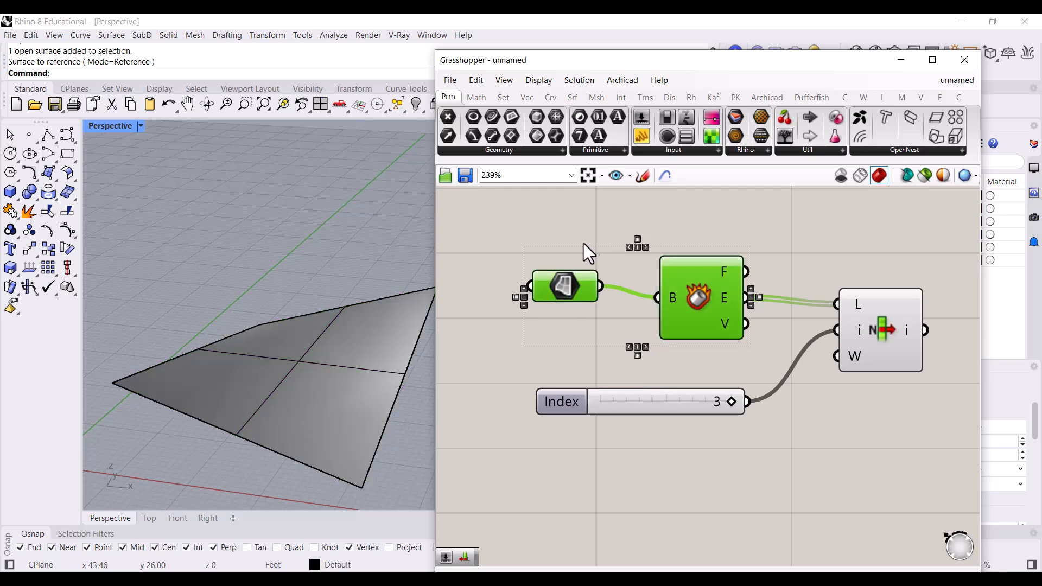
pyautogui.moveTo(389, 317)
pyautogui.mouseDown(button='right')
pyautogui.moveTo(391, 368)
pyautogui.moveTo(385, 323)
pyautogui.mouseUp(button='right')
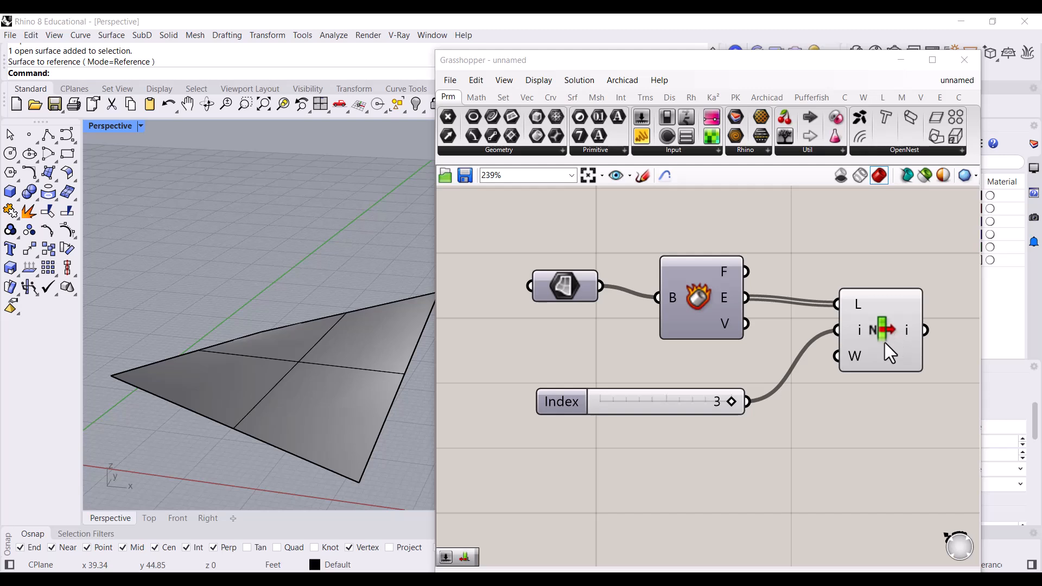
# Step: Select List Item and move the Index slider through 2 to 0, examining the extracted edge in the Rhino viewport
pyautogui.moveTo(884, 344); pyautogui.dragTo(891, 350)
pyautogui.moveTo(730, 403); pyautogui.dragTo(688, 404)
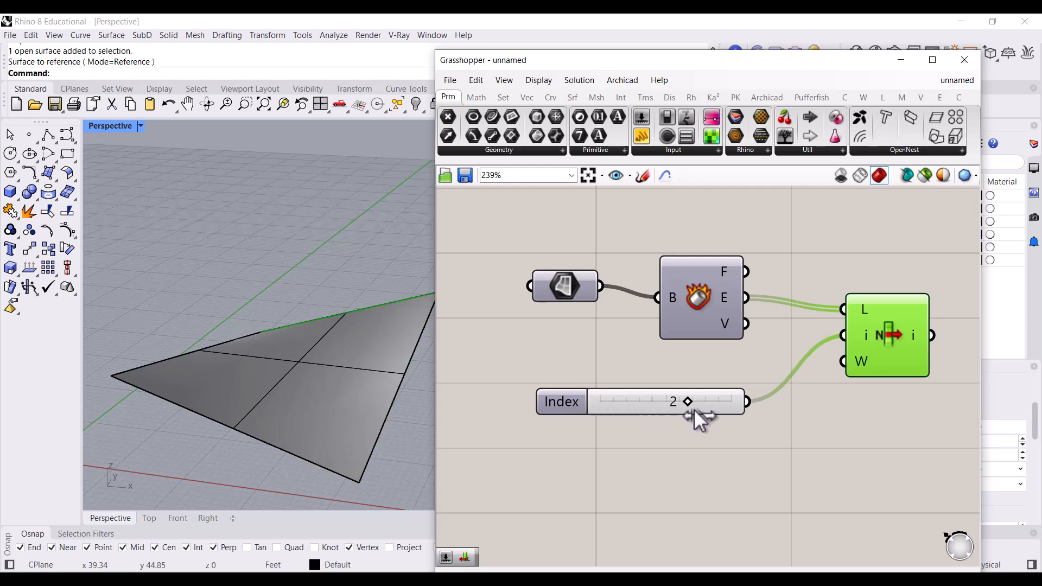
pyautogui.click(723, 357)
pyautogui.moveTo(819, 385)
pyautogui.mouseDown()
pyautogui.moveTo(815, 371)
pyautogui.moveTo(806, 378)
pyautogui.mouseUp()
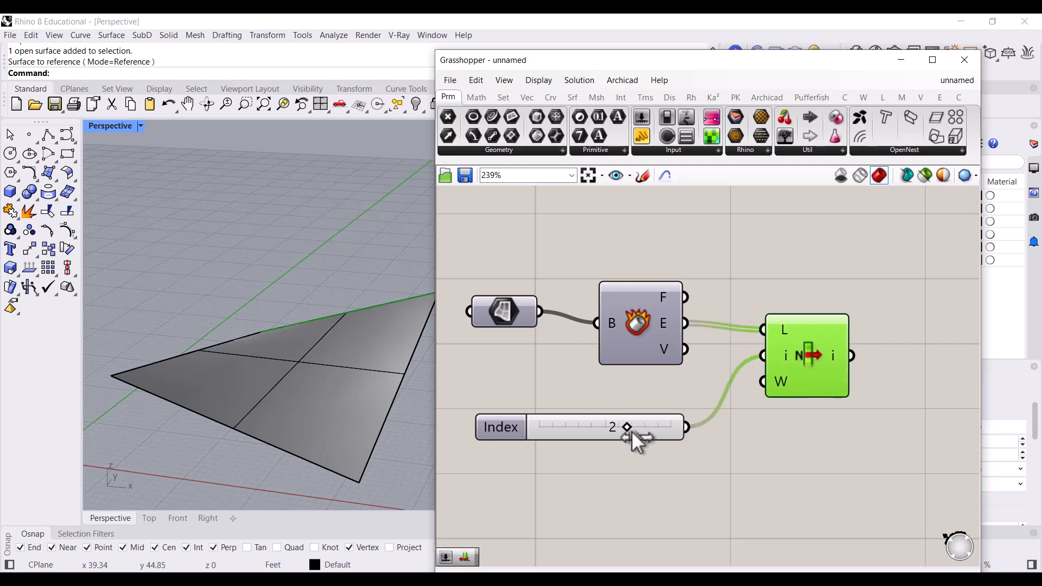
pyautogui.moveTo(641, 426); pyautogui.dragTo(539, 426)
pyautogui.moveTo(305, 444); pyautogui.dragTo(206, 460, button='right')
pyautogui.scroll(5, 207, 434)
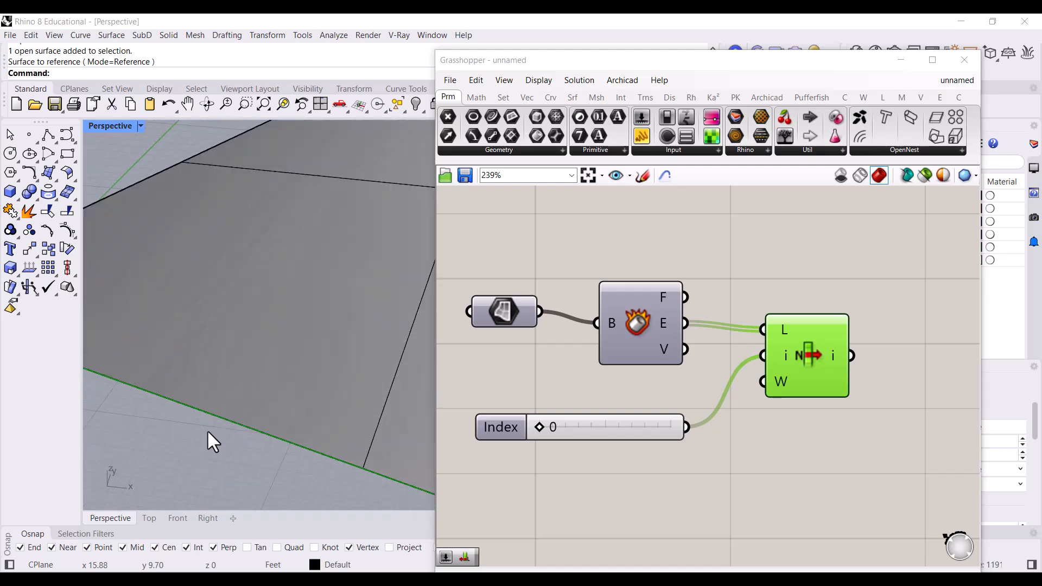
pyautogui.scroll(-5, 237, 424)
pyautogui.scroll(-3, 217, 399)
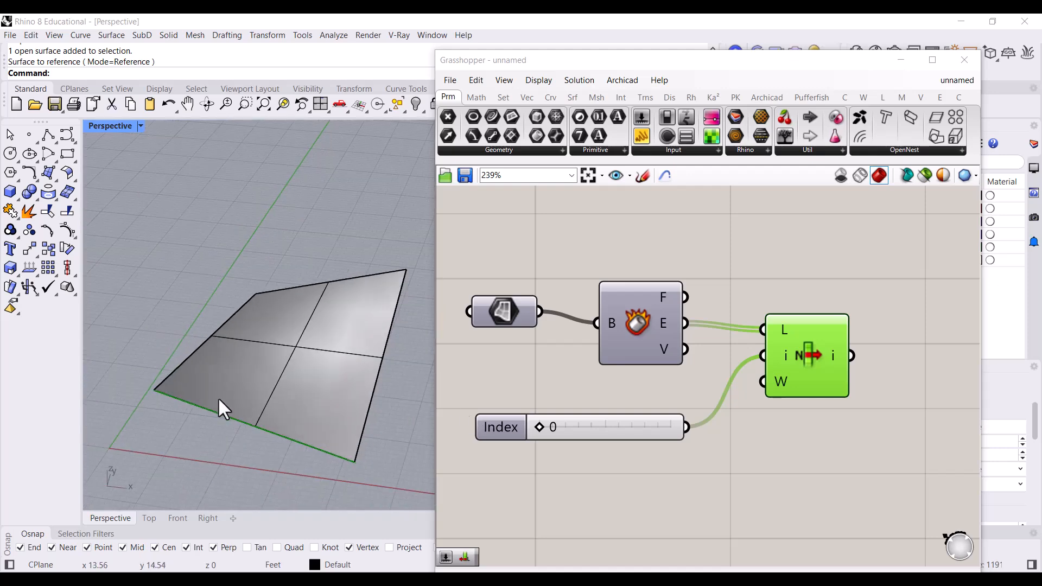
pyautogui.moveTo(836, 352)
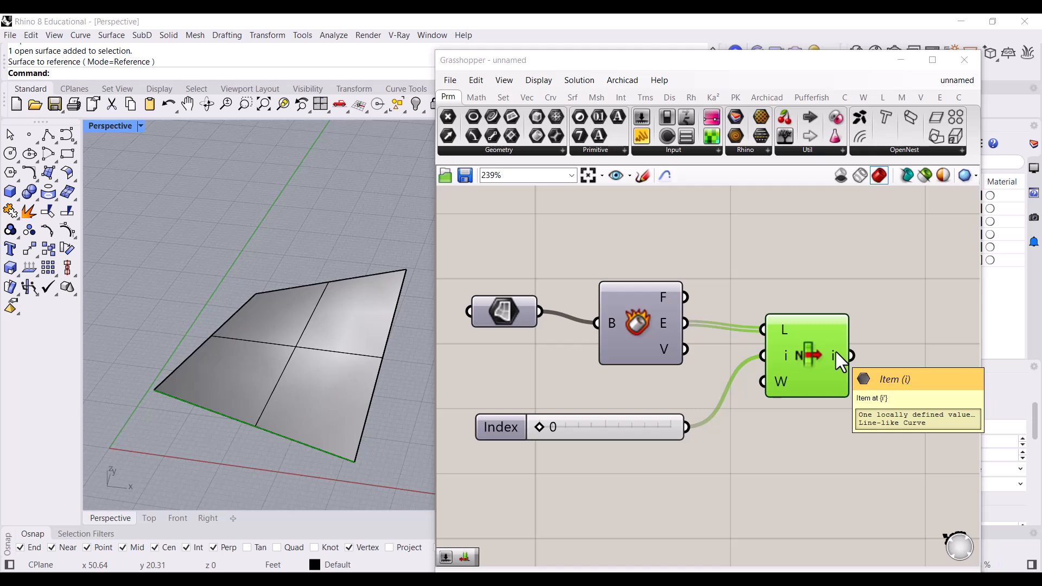
# Step: Switch to the Word outline and review the steps for extracting one edge and creating points along it, then return to Grasshopper
pyautogui.moveTo(850, 356); pyautogui.dragTo(382, 409)
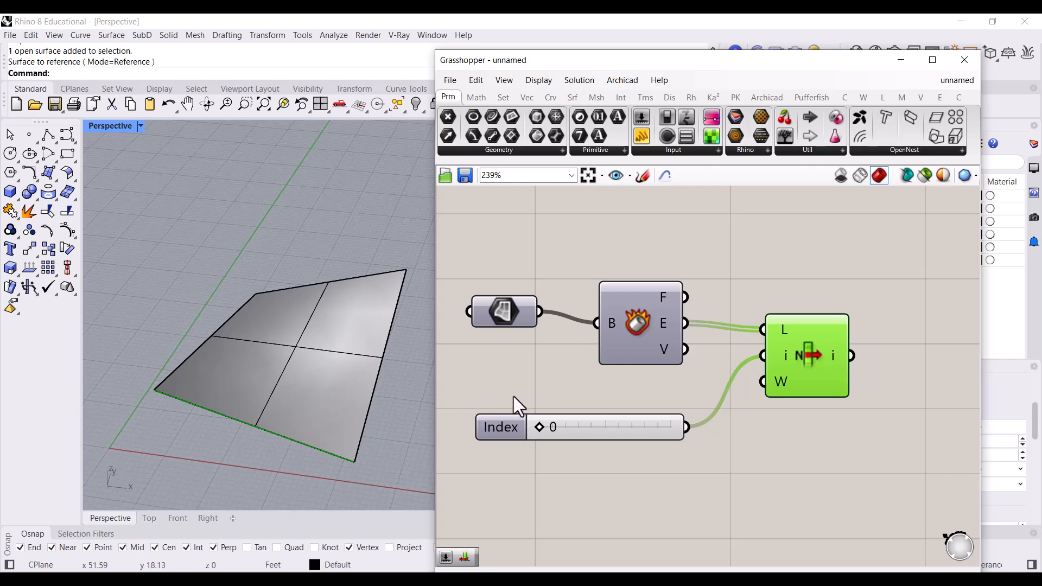
pyautogui.hotkey('alt', 'Tab')
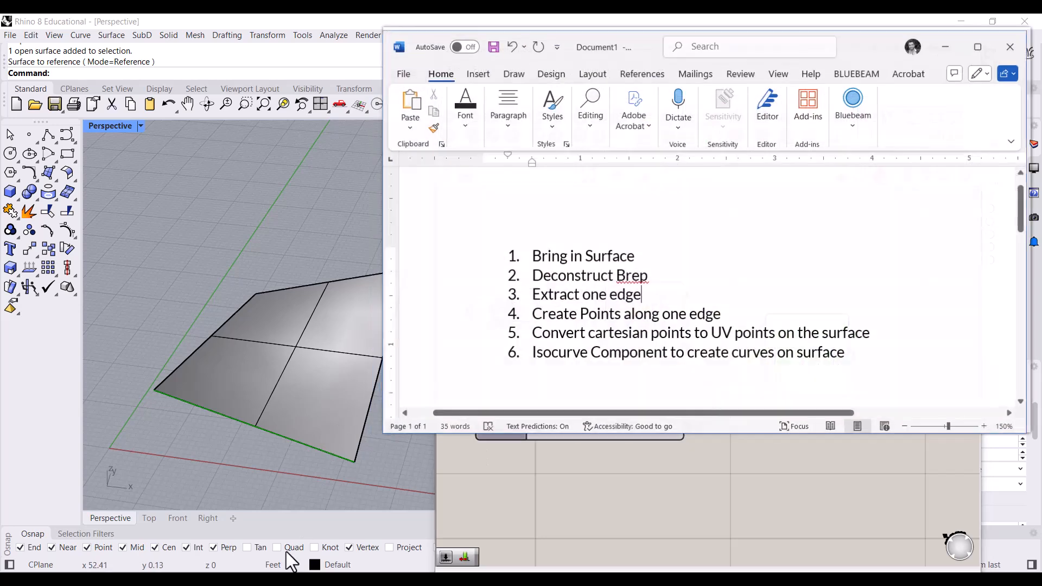
pyautogui.moveTo(563, 295); pyautogui.dragTo(644, 294)
pyautogui.click(535, 317)
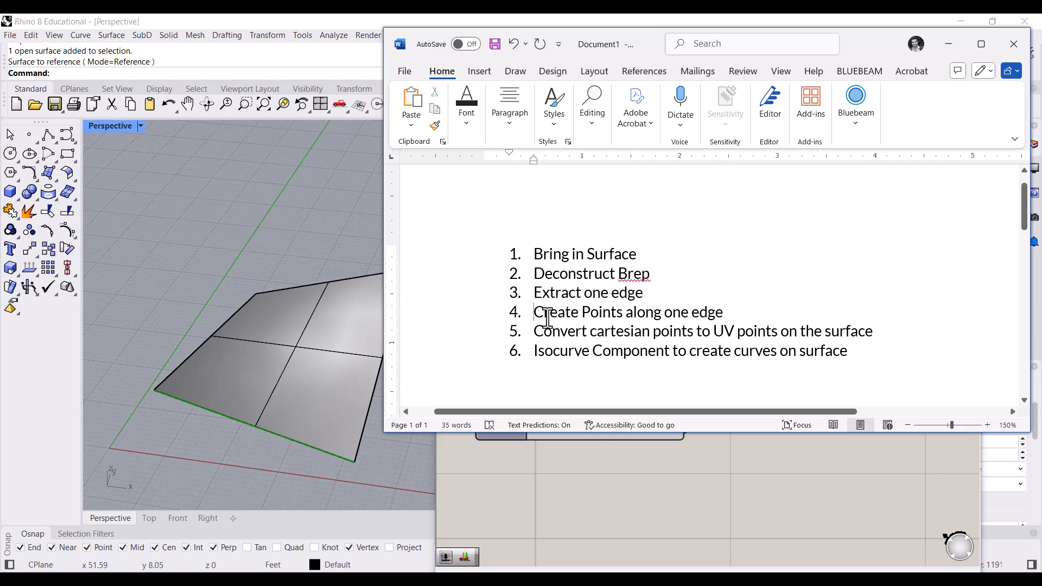
pyautogui.click(950, 43)
# Step: Add a Divide Curve component to the canvas on the output side of List Item
pyautogui.moveTo(738, 345); pyautogui.dragTo(688, 322, button='right')
pyautogui.click(724, 255)
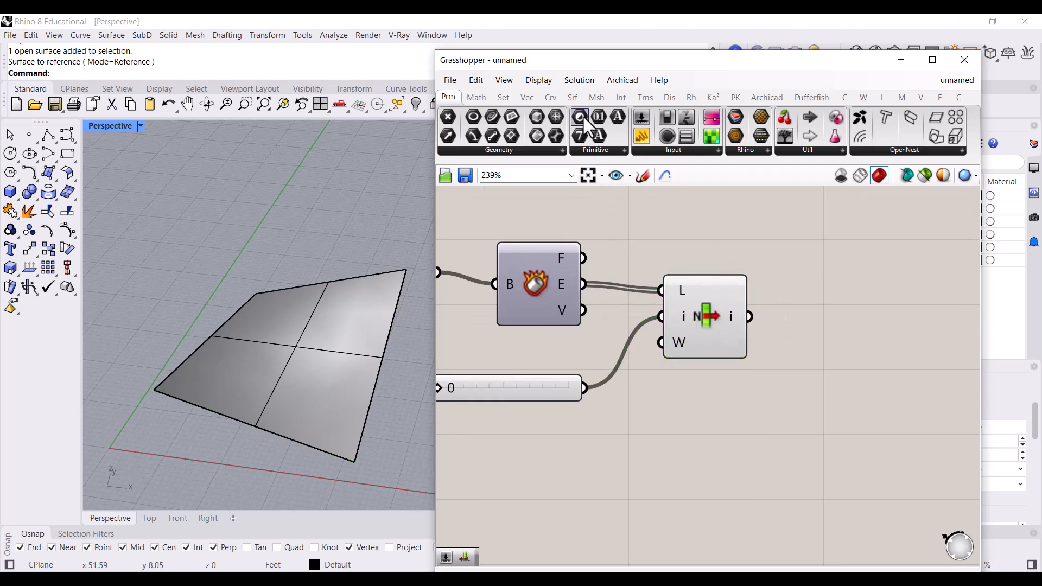
pyautogui.click(556, 97)
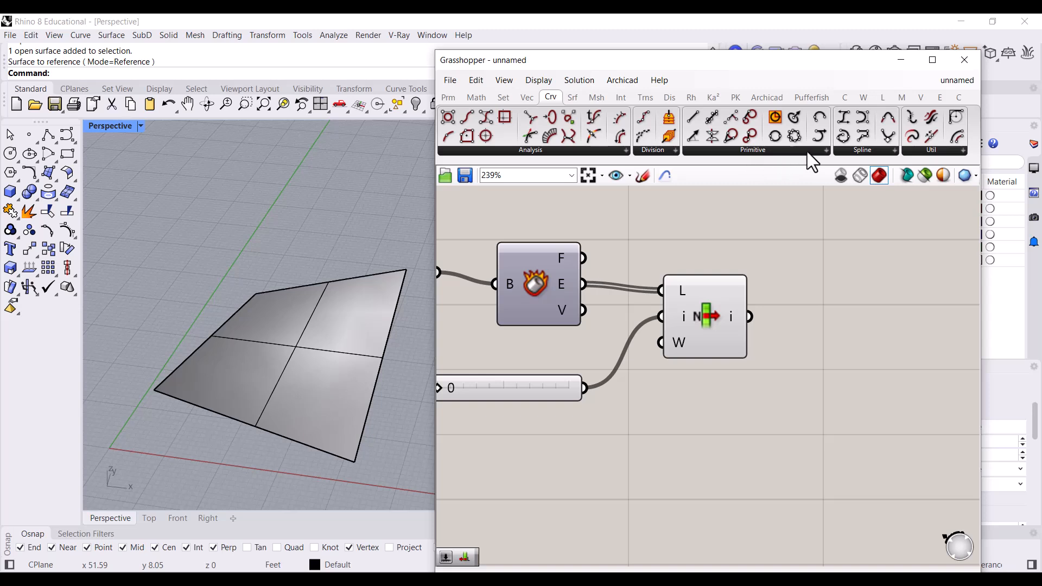
pyautogui.click(657, 152)
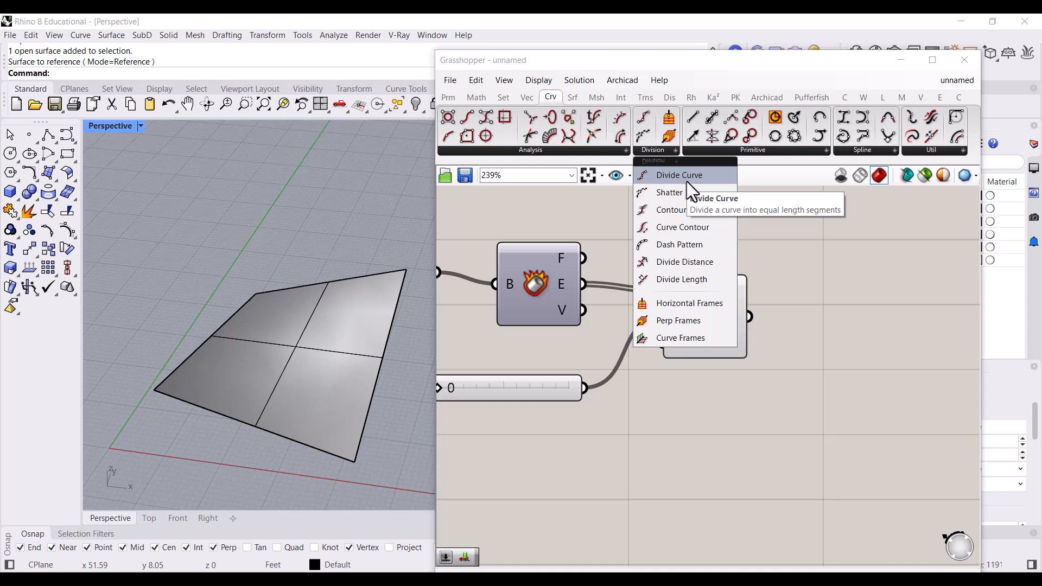
pyautogui.moveTo(686, 180); pyautogui.dragTo(877, 348)
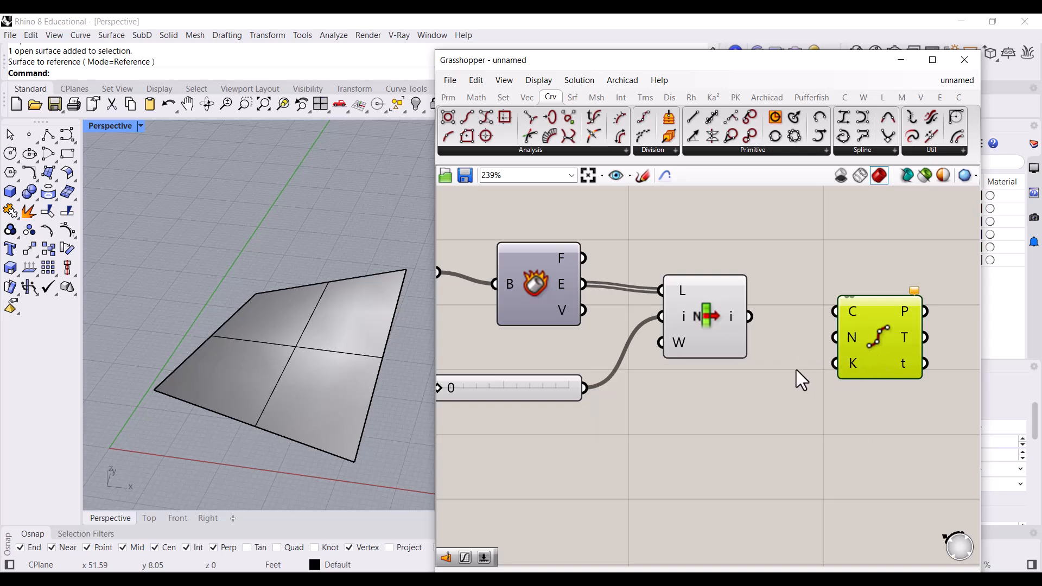
pyautogui.moveTo(767, 351); pyautogui.dragTo(725, 310, button='right')
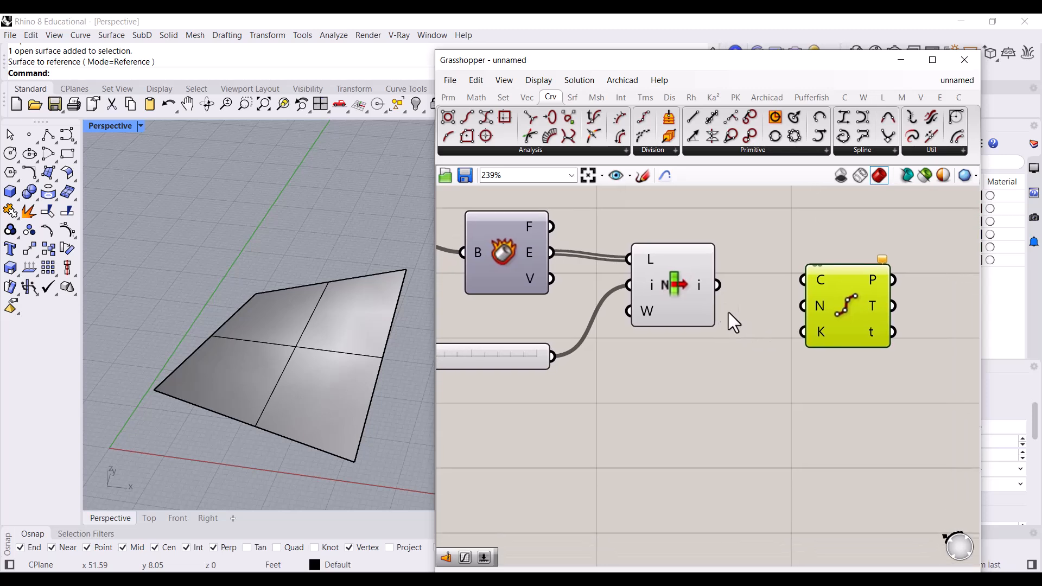
pyautogui.moveTo(835, 318); pyautogui.dragTo(834, 341)
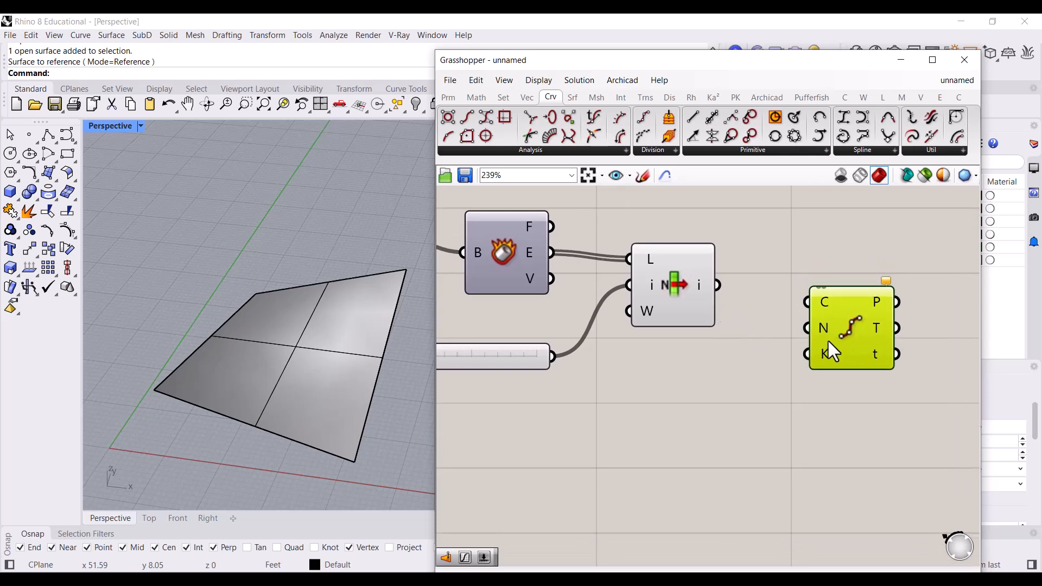
pyautogui.click(785, 325)
# Step: Connect List Item's i output to Divide Curve's C input and place Divide Curve slightly lower on the canvas
pyautogui.scroll(3, 860, 321)
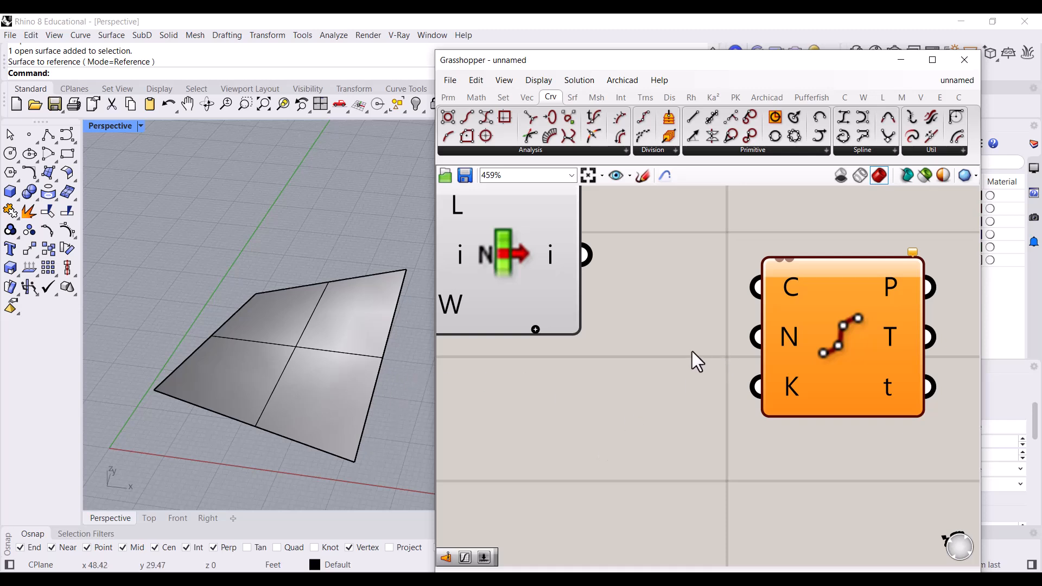
pyautogui.moveTo(783, 384)
pyautogui.moveTo(667, 331); pyautogui.dragTo(732, 395, button='right')
pyautogui.scroll(-4, 693, 368)
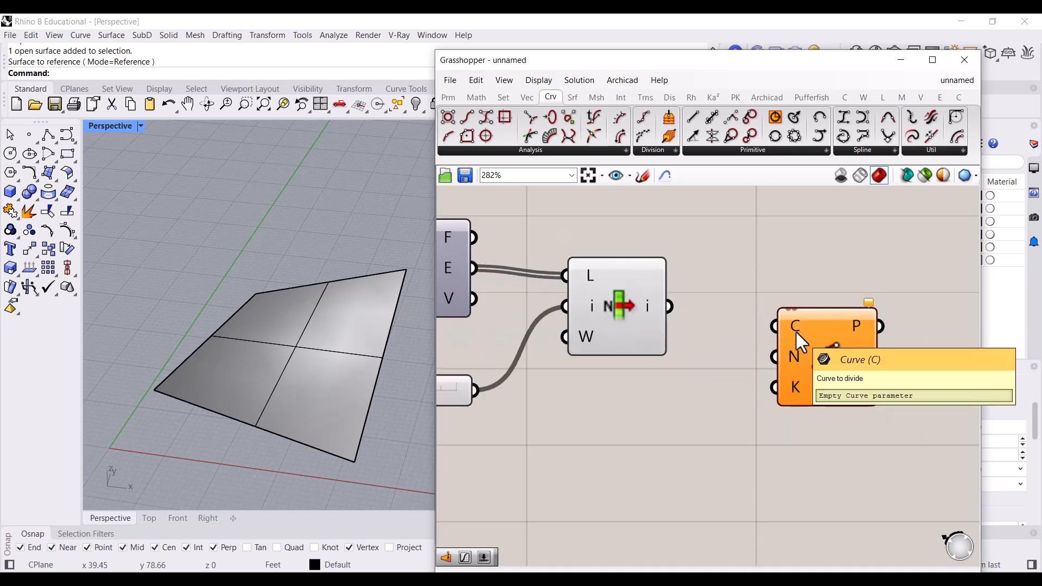
pyautogui.moveTo(796, 330); pyautogui.dragTo(669, 313)
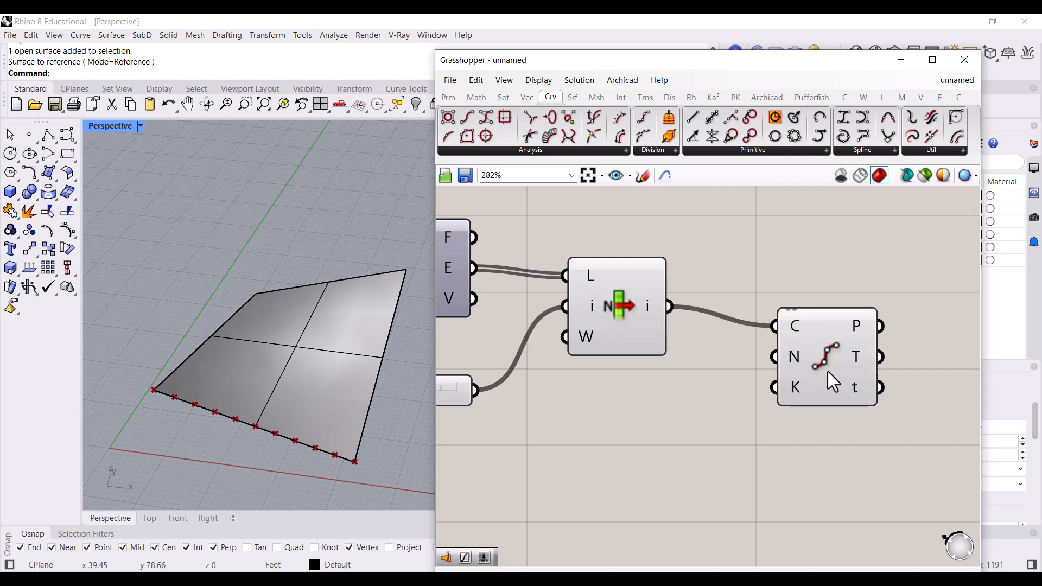
pyautogui.moveTo(827, 380); pyautogui.dragTo(806, 404)
pyautogui.click(704, 418)
pyautogui.scroll(3, 803, 402)
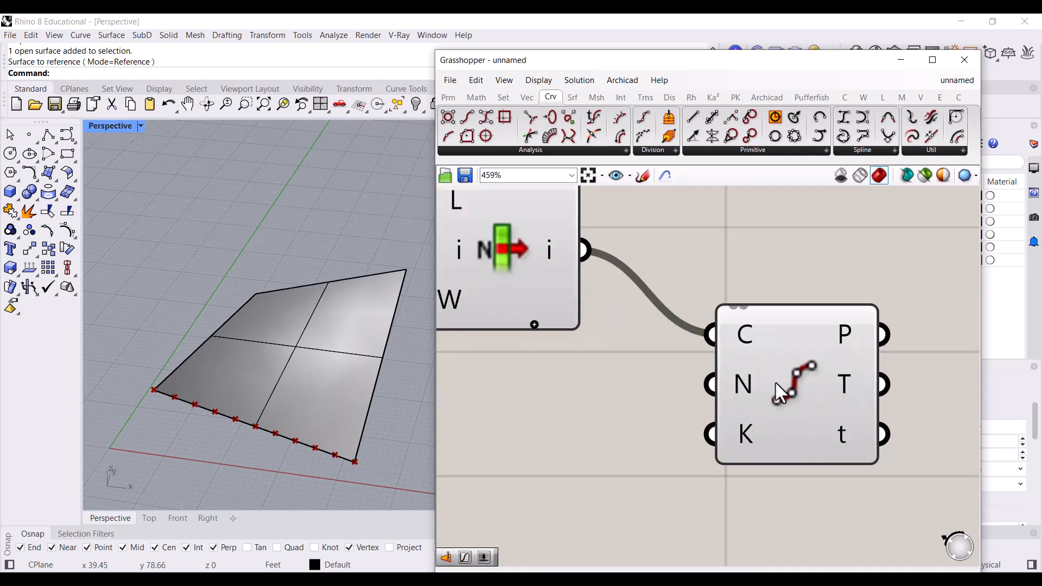
pyautogui.moveTo(776, 355); pyautogui.dragTo(766, 374)
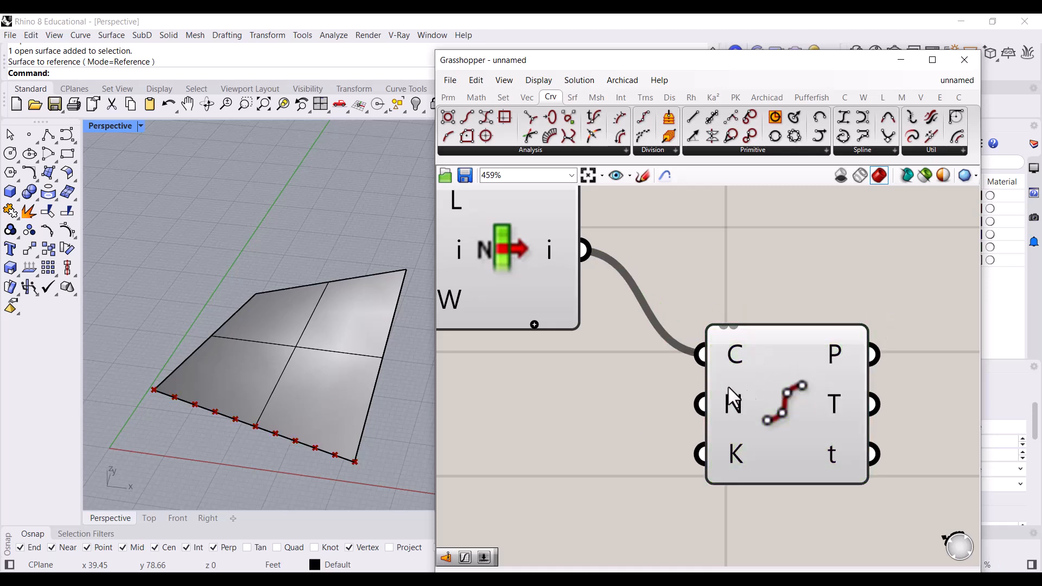
# Step: Inspect the division points along the edge in the Rhino viewport and the Count (N) input of Divide Curve
pyautogui.scroll(6, 302, 478)
pyautogui.moveTo(290, 453); pyautogui.dragTo(248, 330, button='right')
pyautogui.scroll(4, 228, 315)
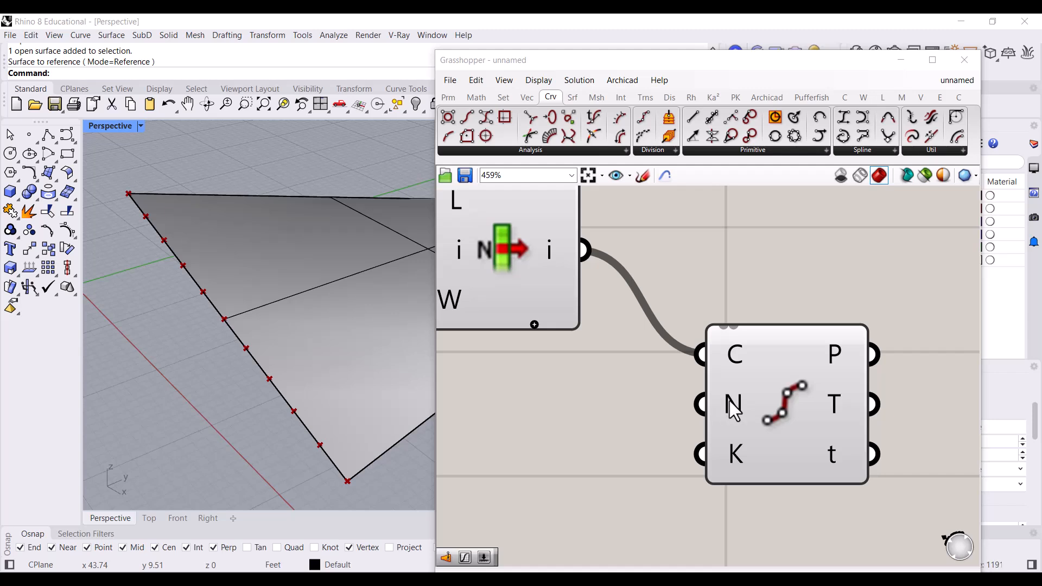
pyautogui.moveTo(729, 402)
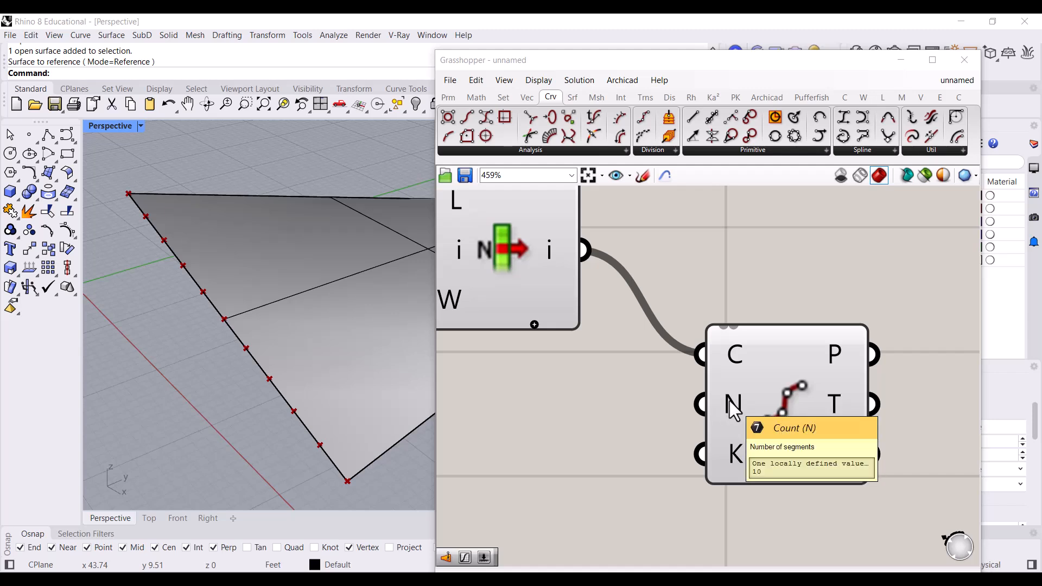
pyautogui.moveTo(815, 418); pyautogui.dragTo(829, 408)
pyautogui.moveTo(733, 386)
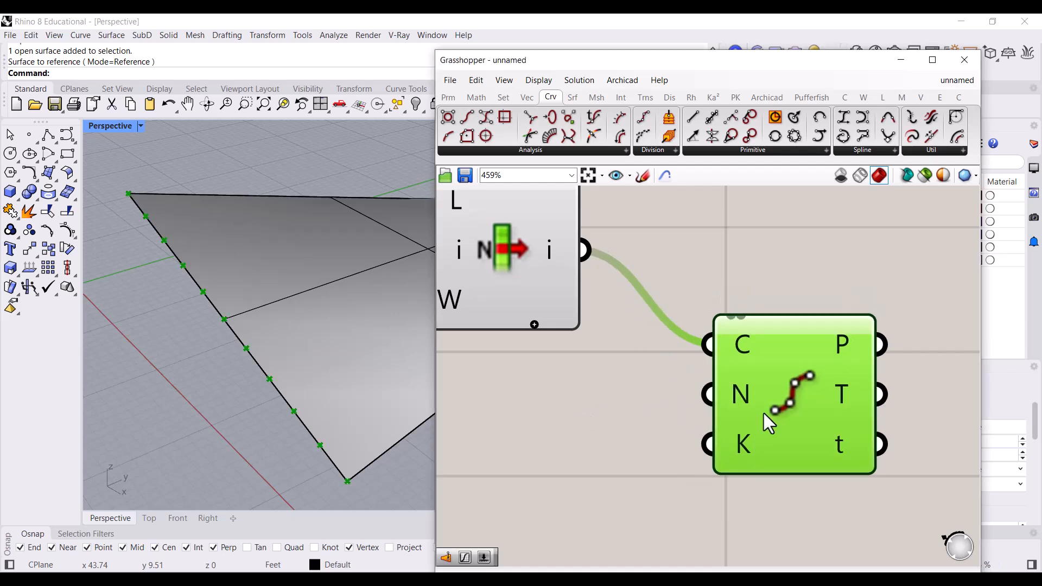
pyautogui.moveTo(763, 412); pyautogui.dragTo(790, 430)
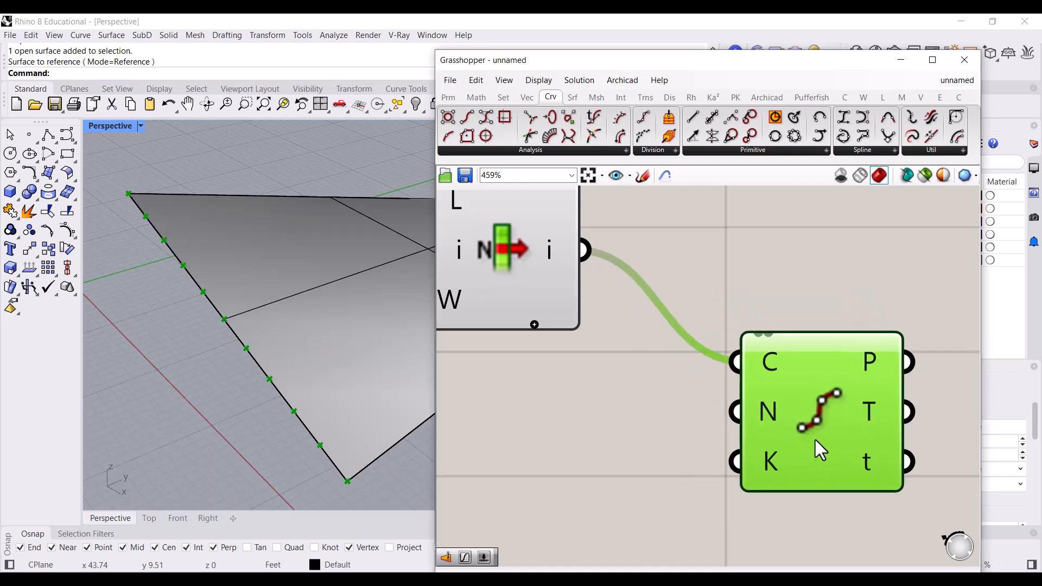
# Step: Add a number slider set to 12 and arrange it below List Item, in front of Divide Curve's inputs
pyautogui.moveTo(549, 436); pyautogui.dragTo(601, 433, button='right')
pyautogui.click(577, 429)
pyautogui.doubleClick(576, 426)
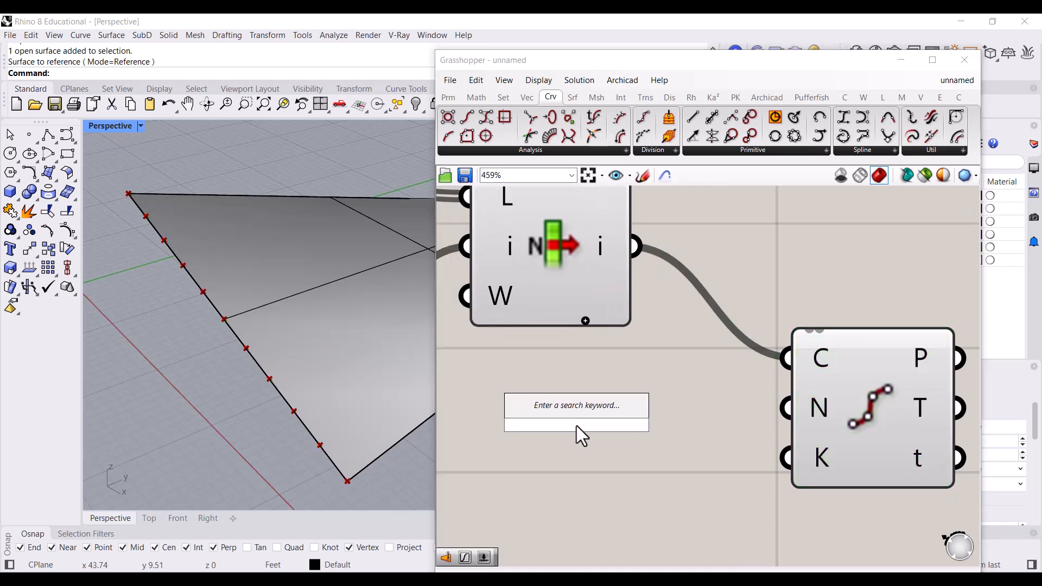
pyautogui.write('number slider')
pyautogui.click(588, 409)
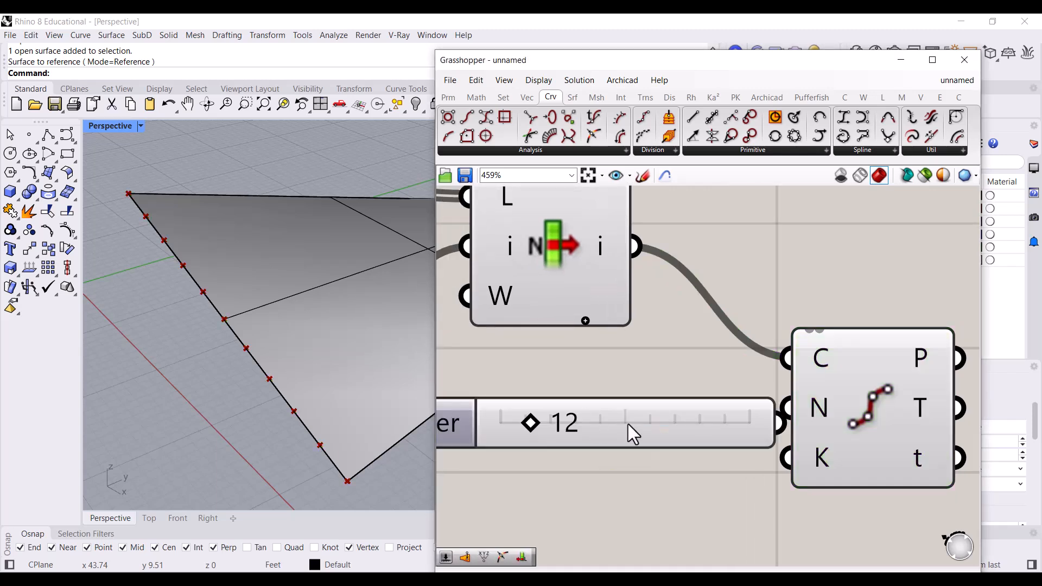
pyautogui.moveTo(647, 424); pyautogui.dragTo(618, 440)
pyautogui.scroll(-2, 732, 416)
pyautogui.moveTo(845, 432); pyautogui.dragTo(873, 409)
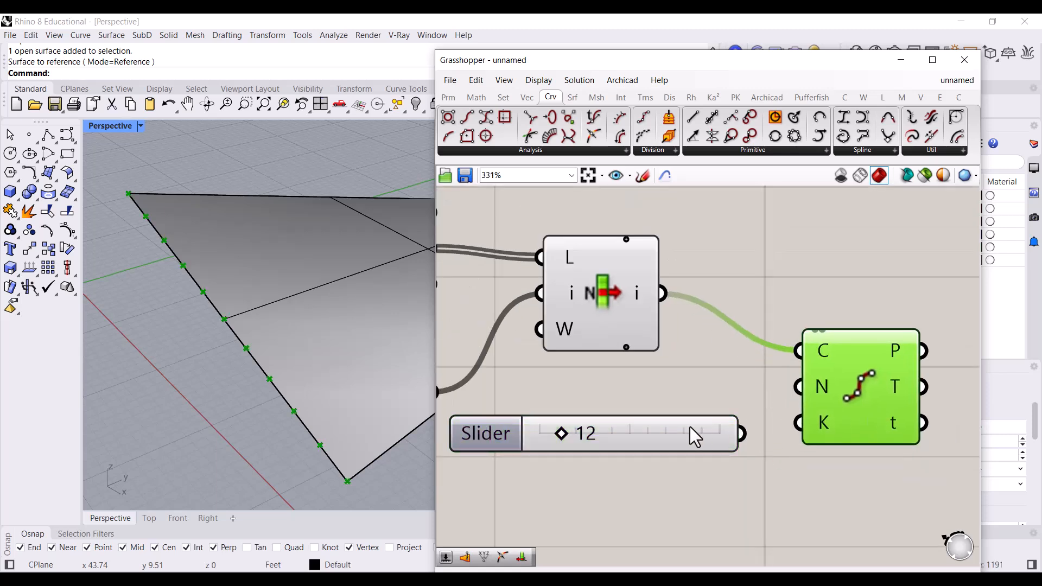
pyautogui.moveTo(689, 427); pyautogui.dragTo(705, 447)
pyautogui.click(682, 422)
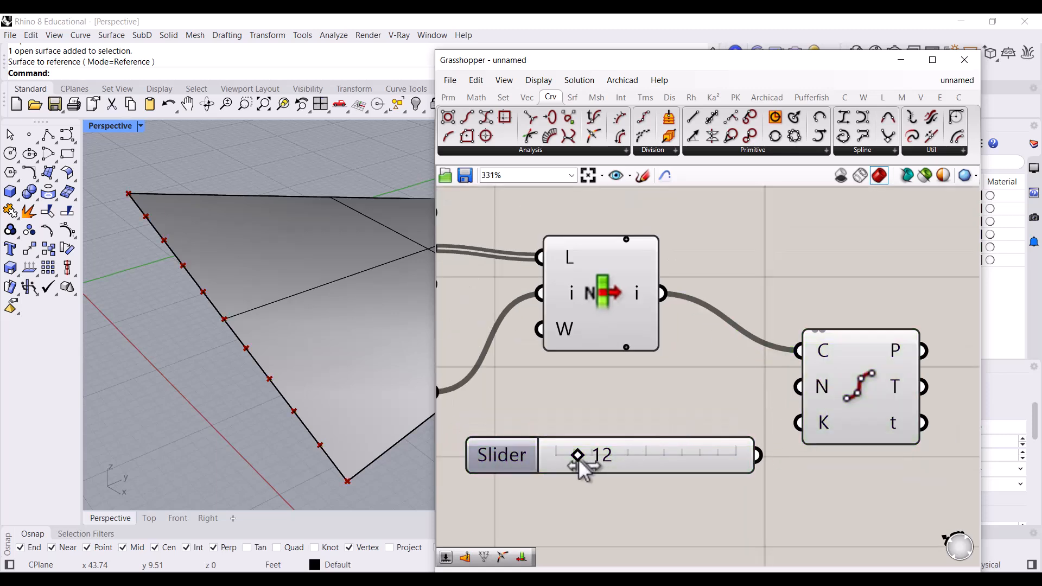
# Step: Try the slider at 93 and review its rounding and numeric domain settings without changing them
pyautogui.moveTo(560, 461); pyautogui.dragTo(721, 457)
pyautogui.click(524, 462)
pyautogui.rightClick(521, 463)
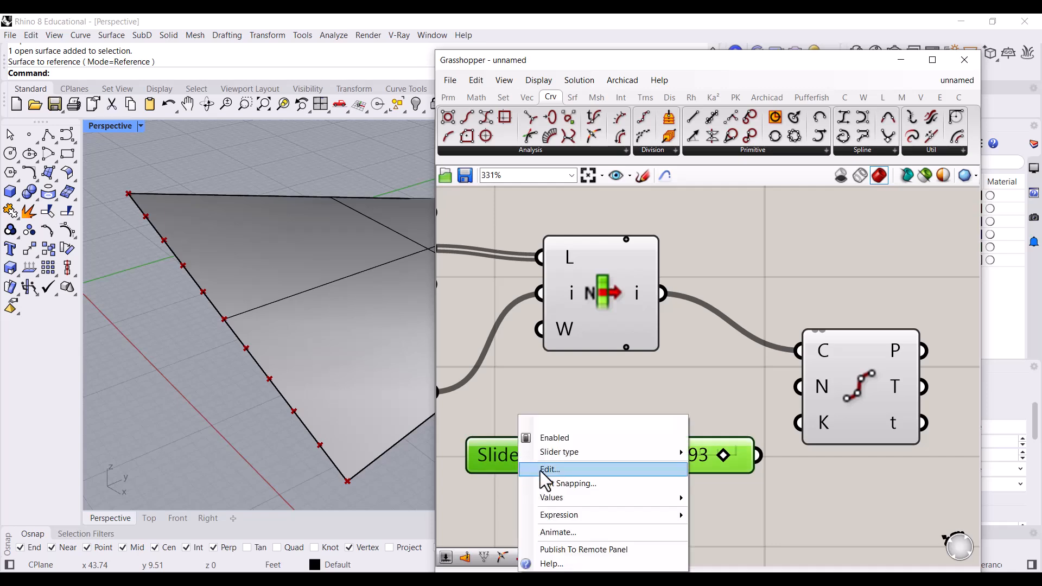
pyautogui.click(542, 470)
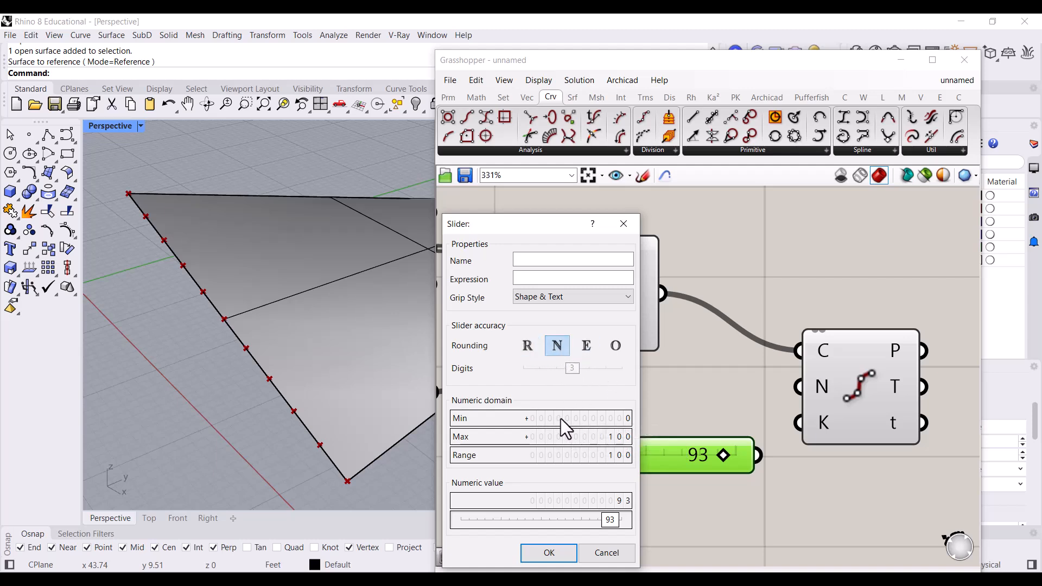
pyautogui.click(614, 554)
# Step: Set the slider to 15 and connect it to Divide Curve's N input
pyautogui.moveTo(726, 459); pyautogui.dragTo(587, 470)
pyautogui.moveTo(719, 461); pyautogui.dragTo(890, 396)
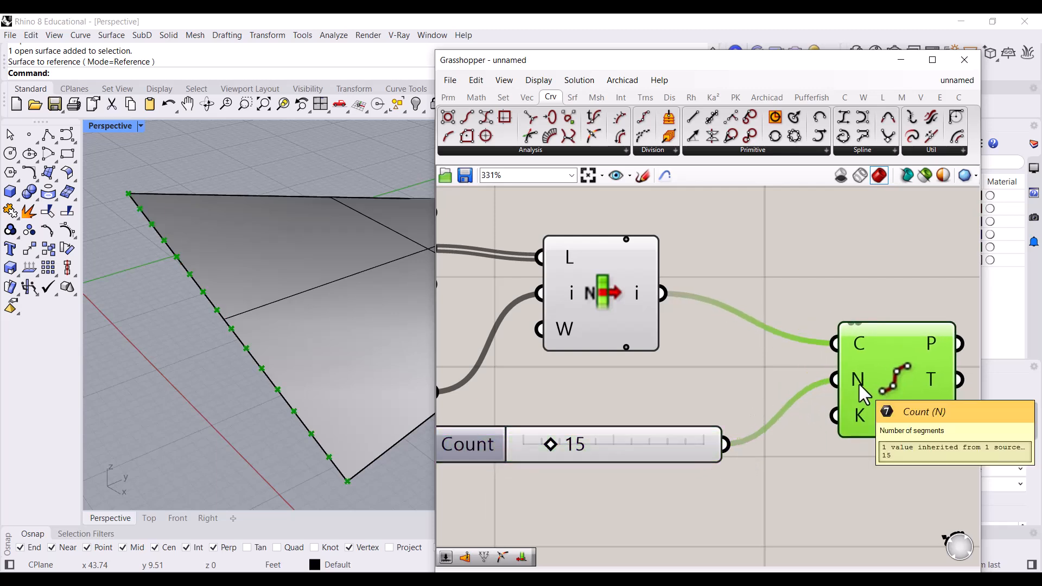
pyautogui.moveTo(321, 368)
pyautogui.mouseDown(button='right')
pyautogui.moveTo(330, 406)
pyautogui.moveTo(321, 367)
pyautogui.moveTo(319, 386)
pyautogui.mouseUp(button='right')
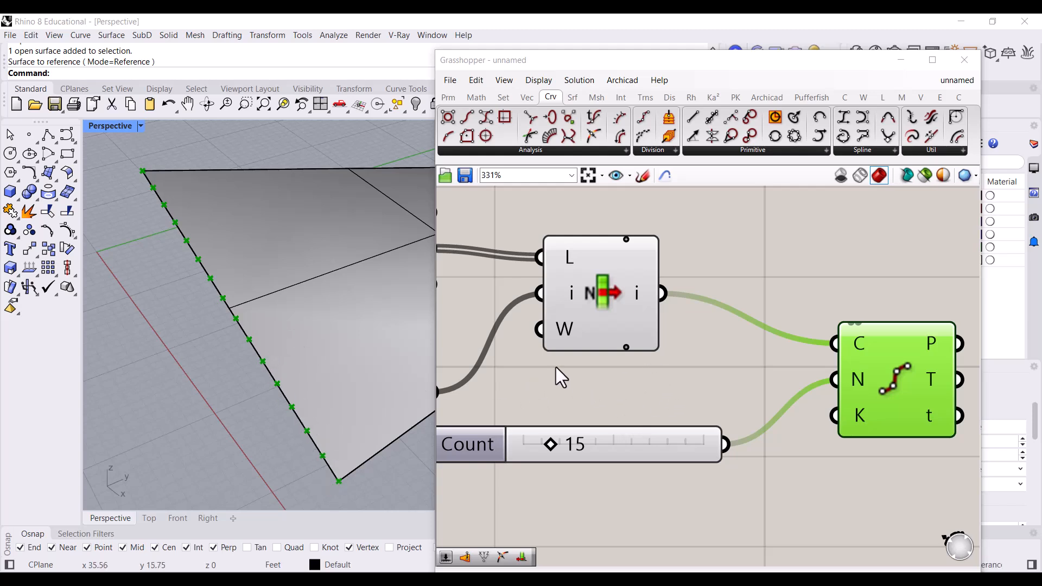
pyautogui.click(617, 380)
# Step: Switch to the Word outline, review creating edge points and converting cartesian points to UV points, and return to Grasshopper
pyautogui.moveTo(931, 348)
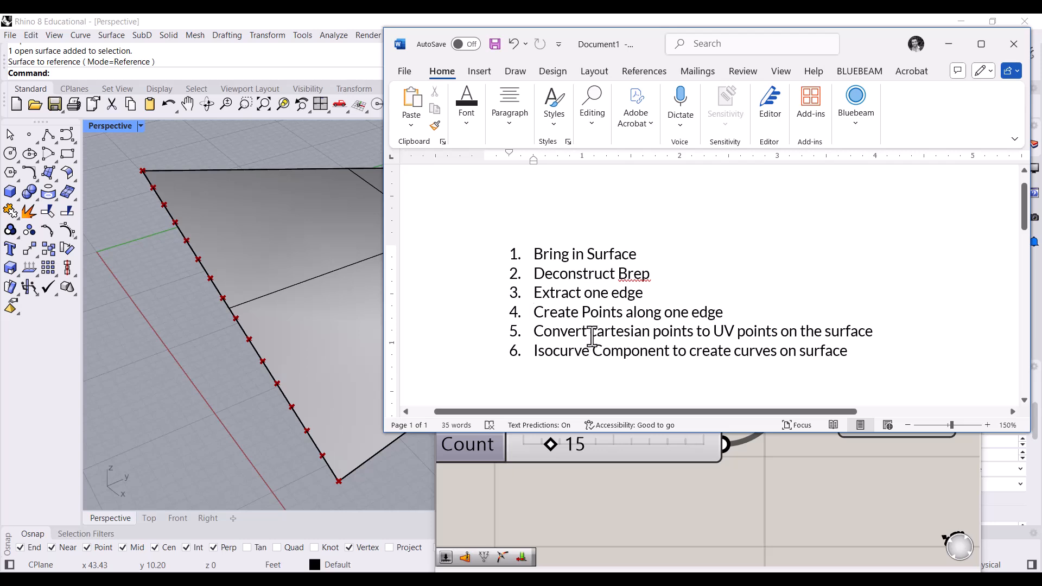
pyautogui.moveTo(535, 318); pyautogui.dragTo(710, 320)
pyautogui.click(605, 332)
pyautogui.moveTo(553, 333); pyautogui.dragTo(844, 331)
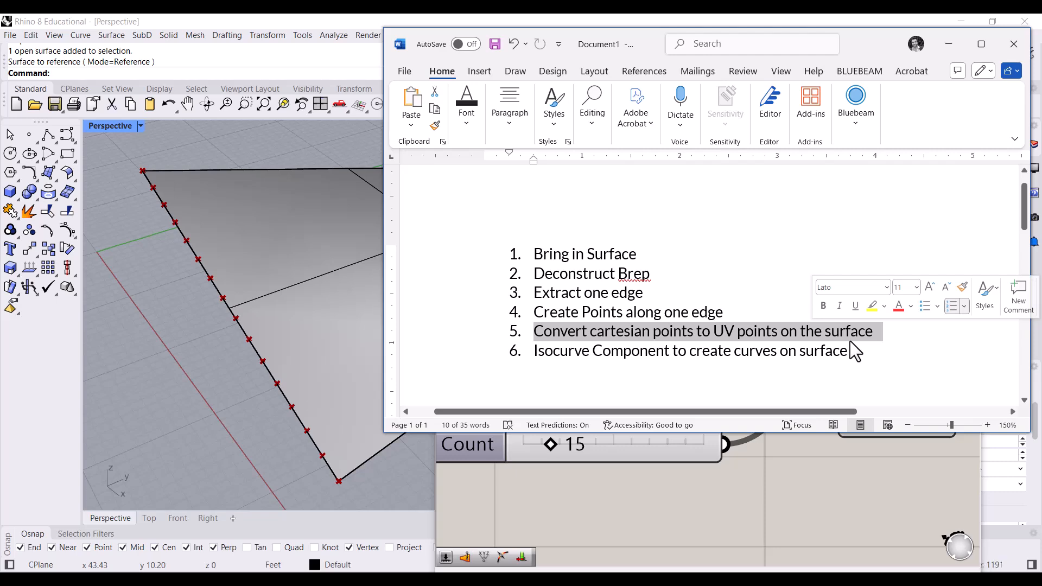
pyautogui.click(814, 349)
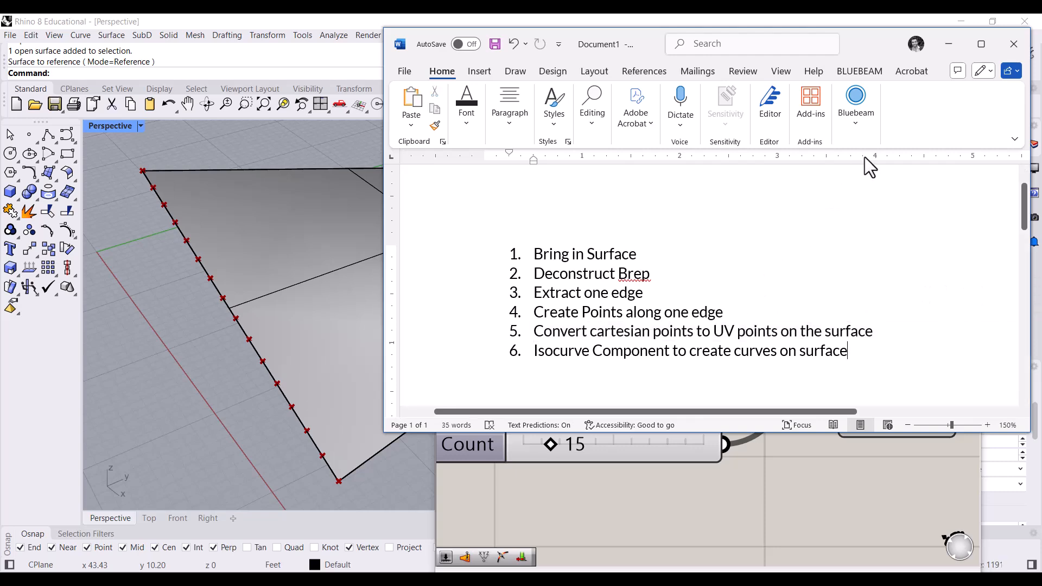
pyautogui.click(948, 44)
# Step: Add a Surface Closest Point component beside Divide Curve, leaving room for wires between them
pyautogui.moveTo(832, 366); pyautogui.dragTo(635, 363, button='right')
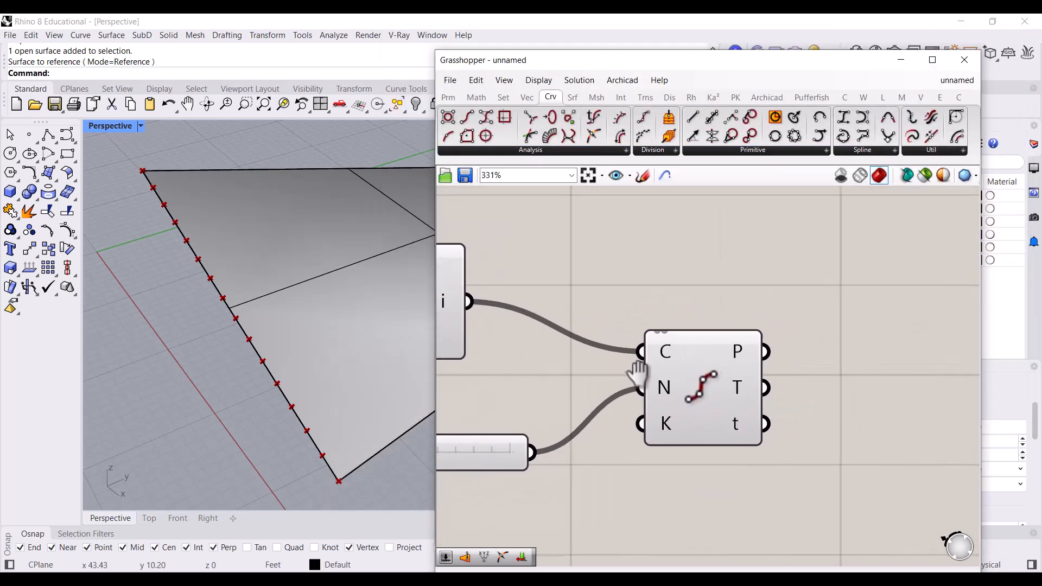
pyautogui.scroll(-3, 608, 395)
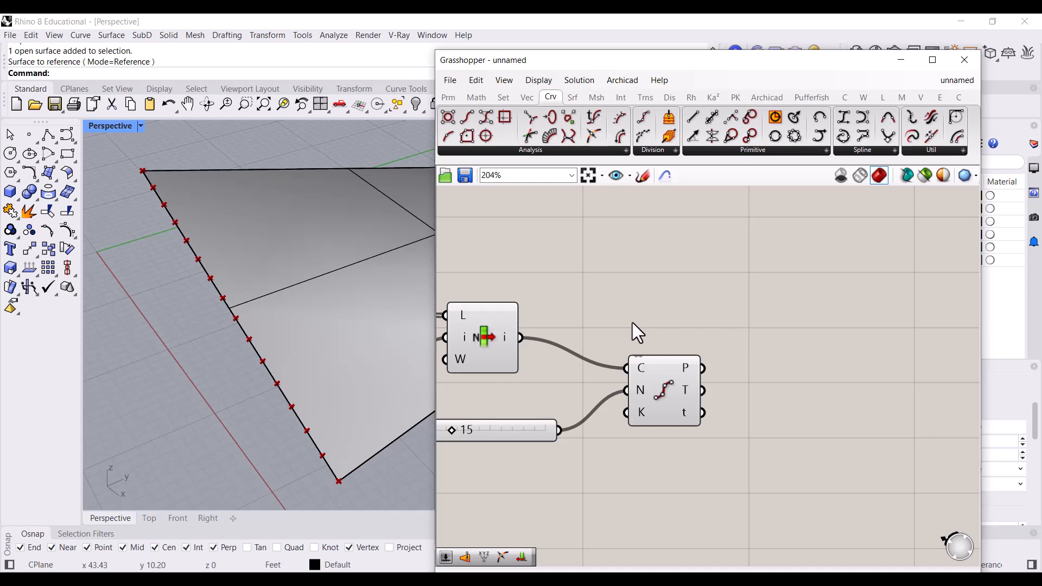
pyautogui.moveTo(159, 464); pyautogui.dragTo(217, 281, button='right')
pyautogui.moveTo(291, 307); pyautogui.dragTo(272, 291, button='right')
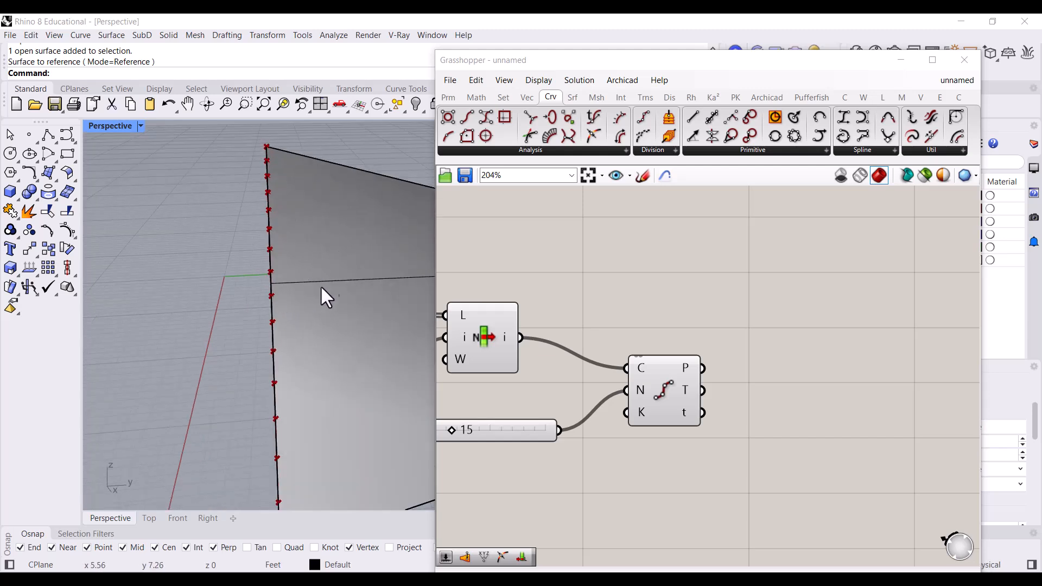
pyautogui.moveTo(303, 283); pyautogui.dragTo(190, 260, button='right')
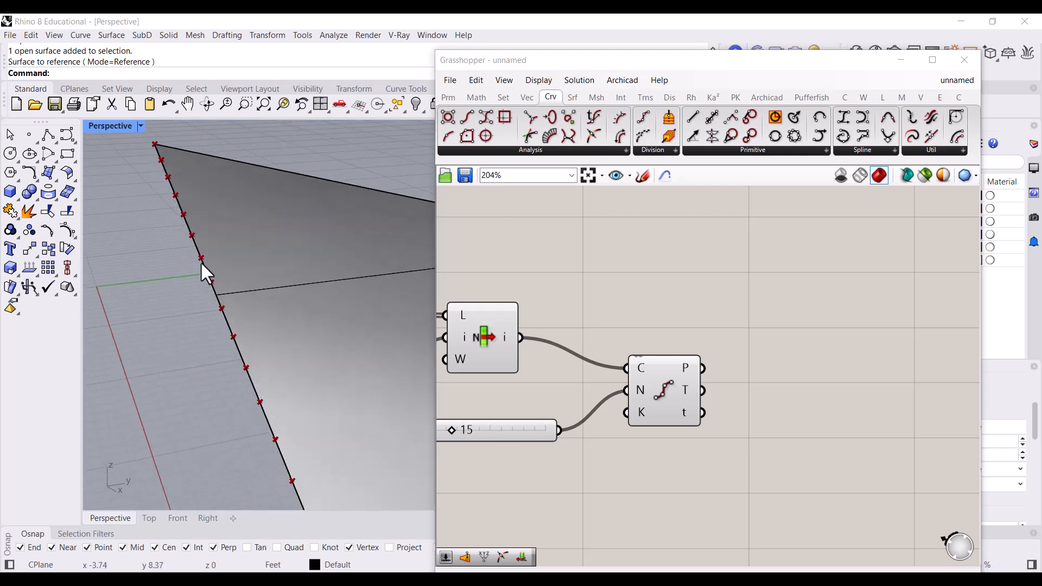
pyautogui.moveTo(268, 358); pyautogui.dragTo(353, 380, button='right')
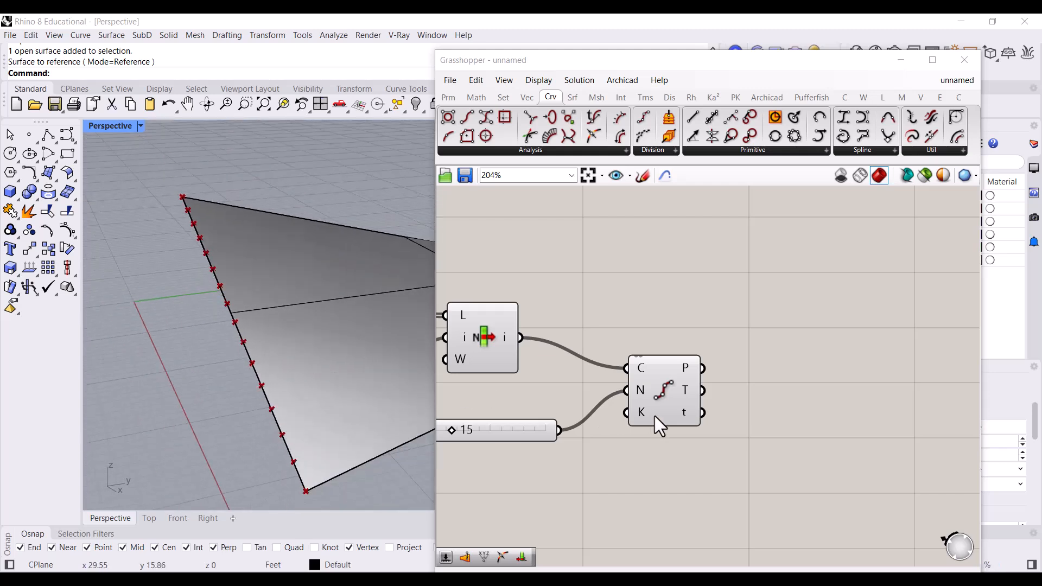
pyautogui.doubleClick(777, 375)
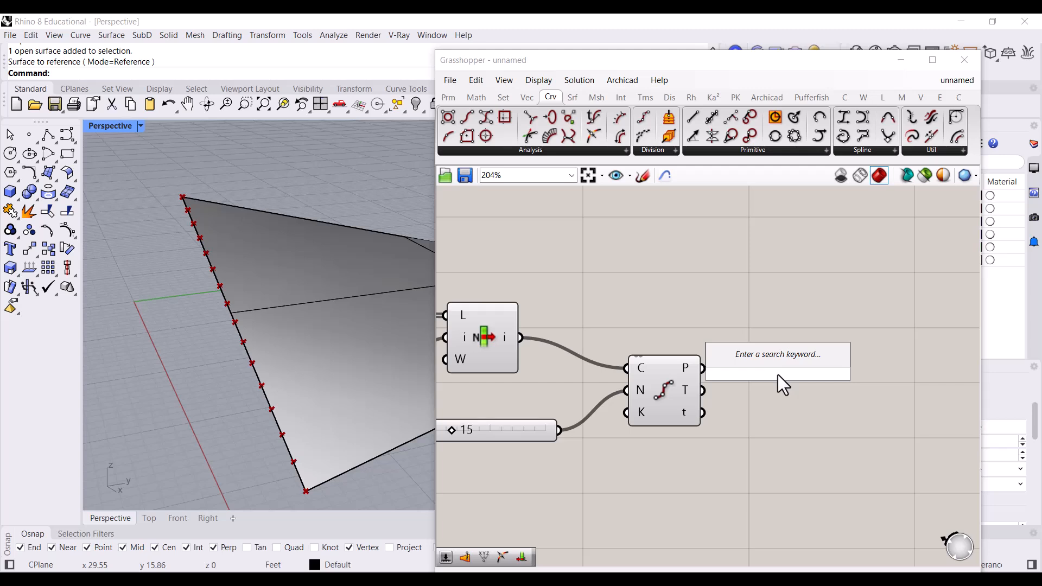
pyautogui.write('srf')
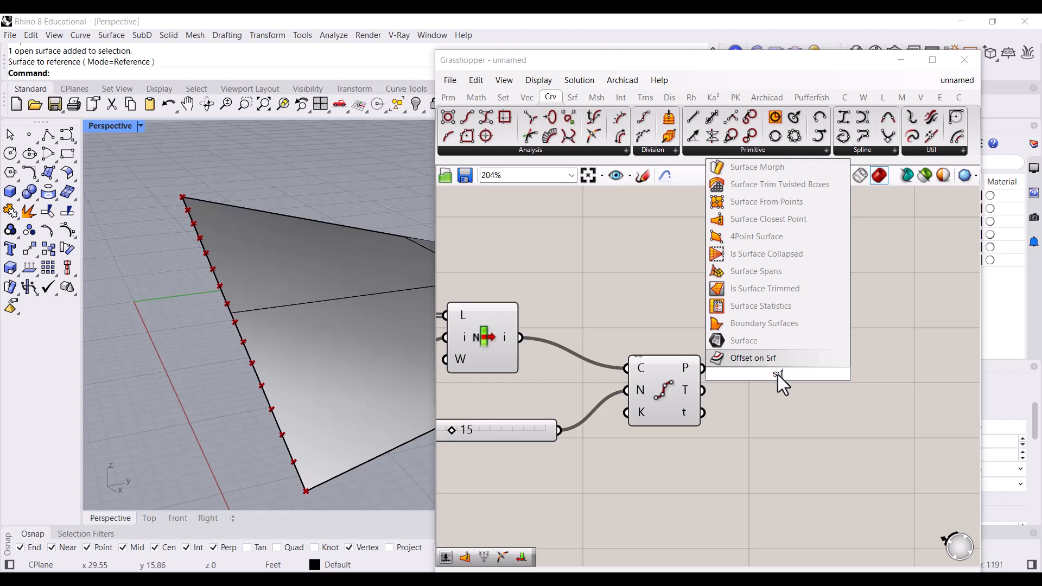
pyautogui.write(' cp')
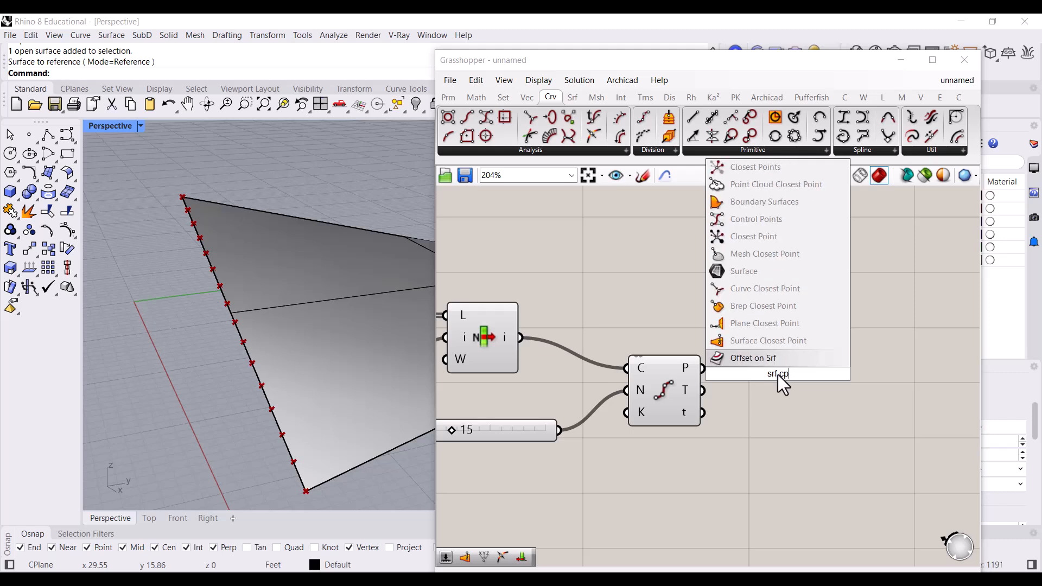
pyautogui.click(800, 340)
pyautogui.moveTo(800, 343); pyautogui.dragTo(852, 390)
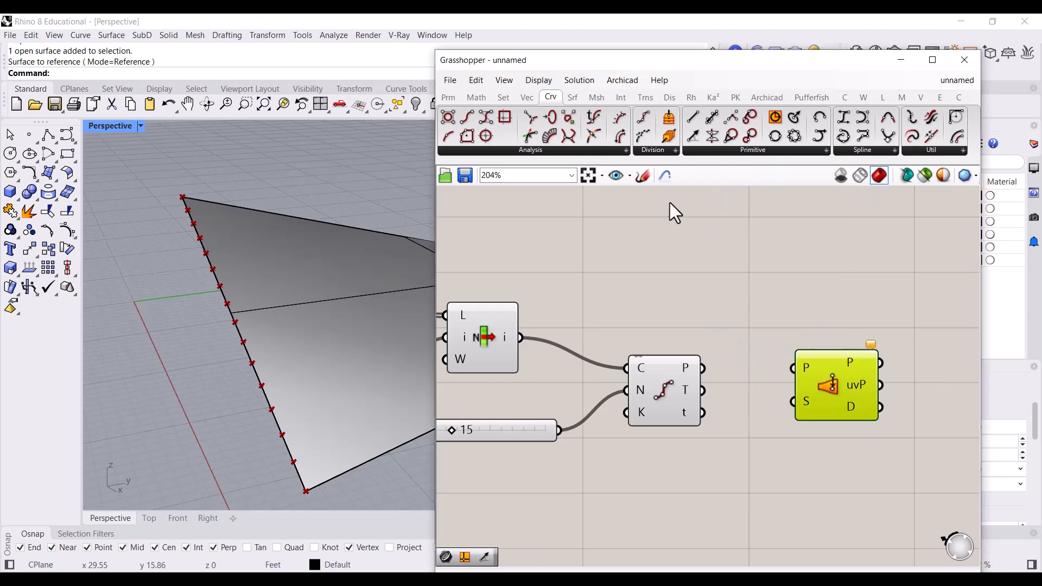
# Step: Review the surface component categories and examine the Surface Closest Point component's P input and uvP output
pyautogui.click(669, 203)
pyautogui.click(573, 99)
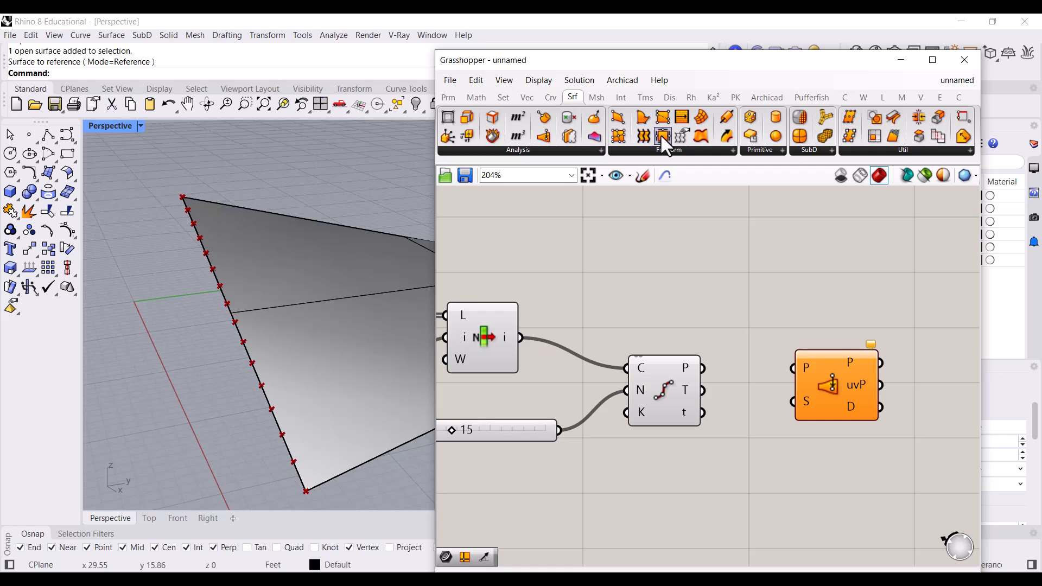
pyautogui.click(634, 149)
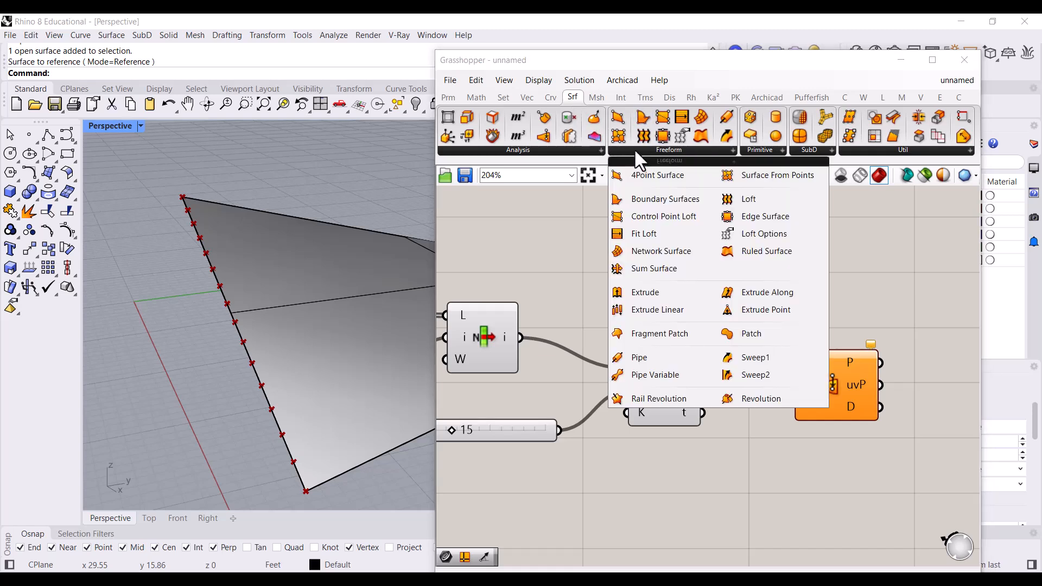
pyautogui.click(581, 148)
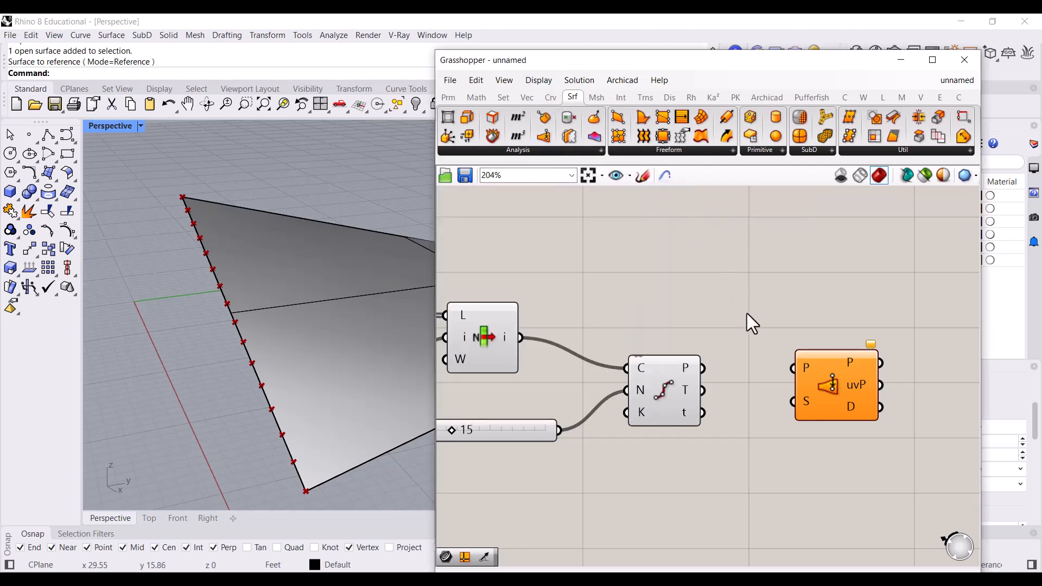
pyautogui.click(818, 399)
pyautogui.scroll(3, 807, 389)
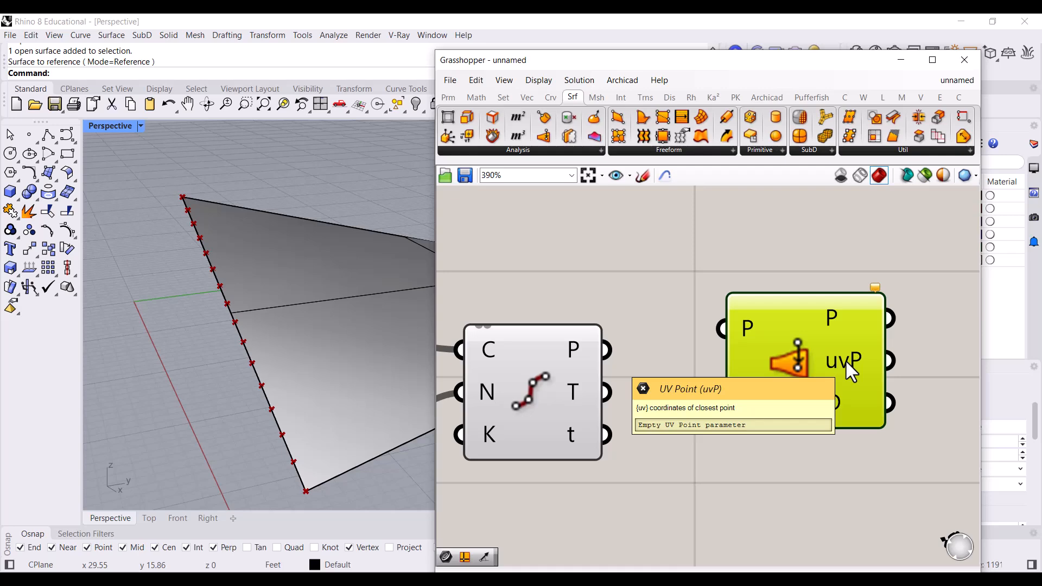
pyautogui.click(714, 257)
pyautogui.scroll(-3, 818, 322)
pyautogui.scroll(3, 774, 327)
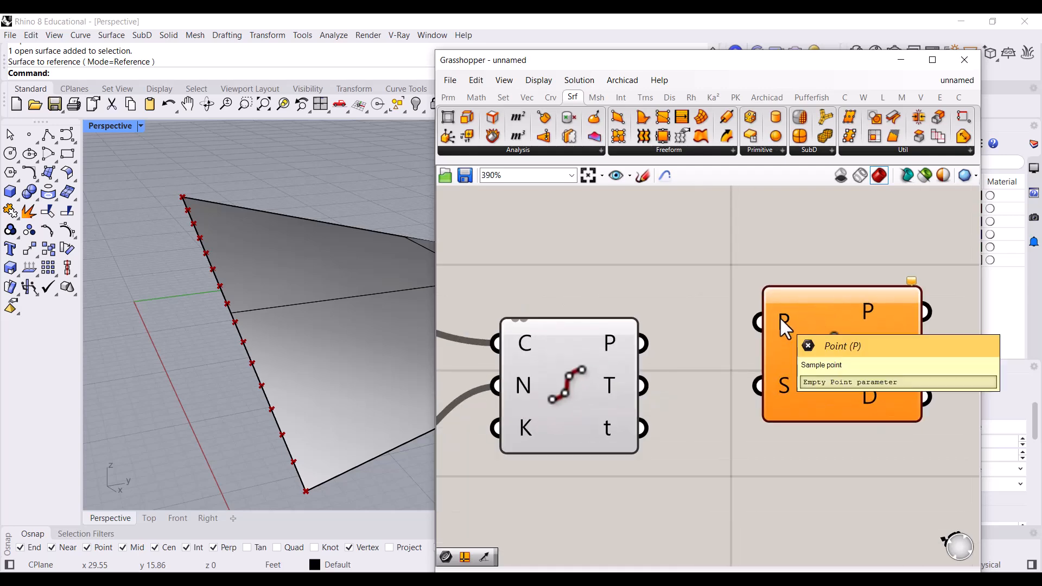
# Step: Connect Divide Curve's P output to Surface Closest Point's P input and reposition the component lower beside Divide Curve
pyautogui.moveTo(642, 343); pyautogui.dragTo(750, 323)
pyautogui.moveTo(862, 372); pyautogui.dragTo(850, 394)
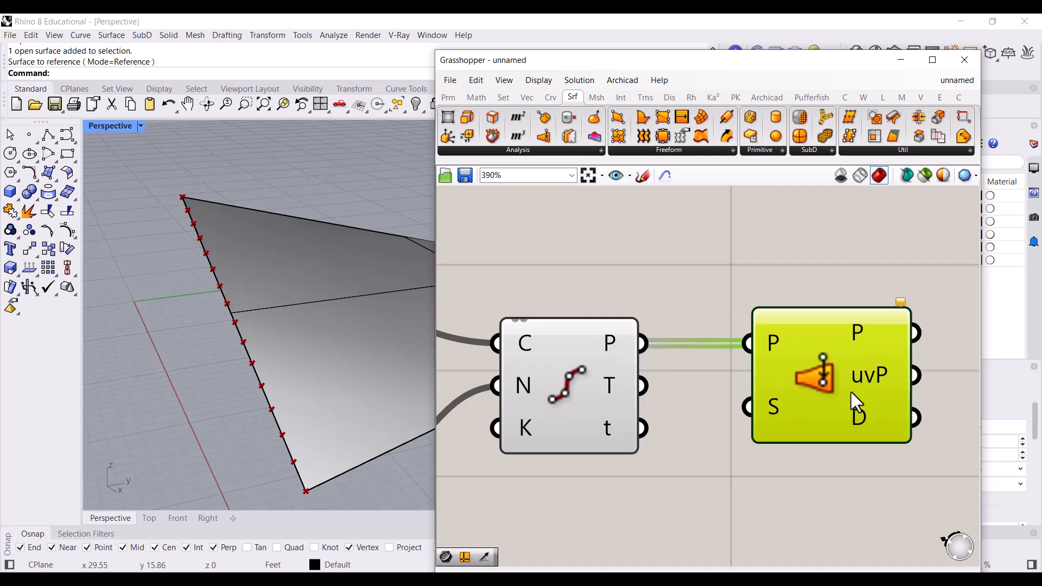
pyautogui.scroll(-3, 881, 292)
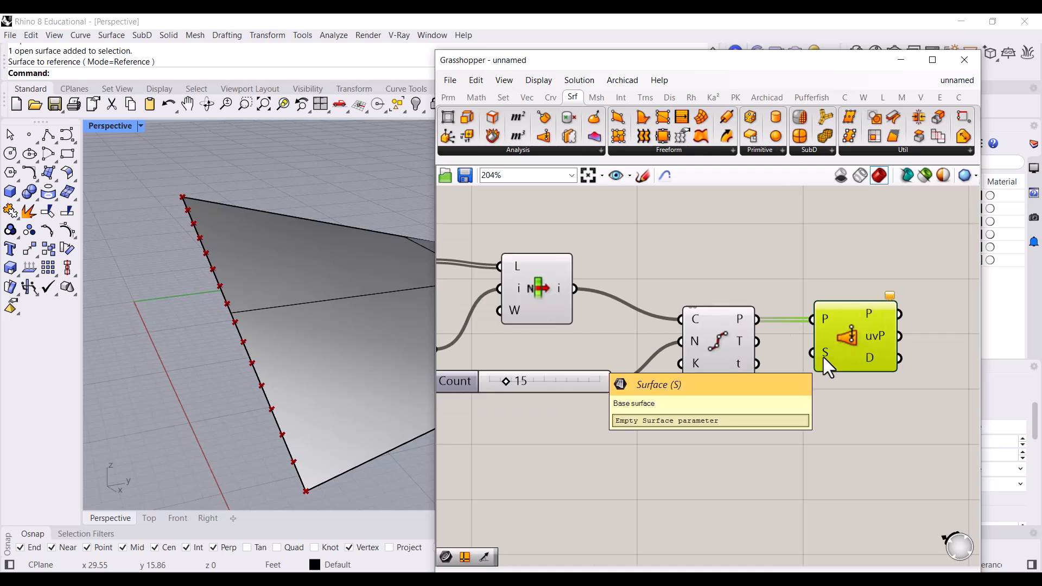
pyautogui.moveTo(823, 357); pyautogui.dragTo(851, 404)
# Step: Connect the Surface parameter to Surface Closest Point's S input, and lower the Surface parameter and Count slider to tidy the wires
pyautogui.scroll(-2, 851, 404)
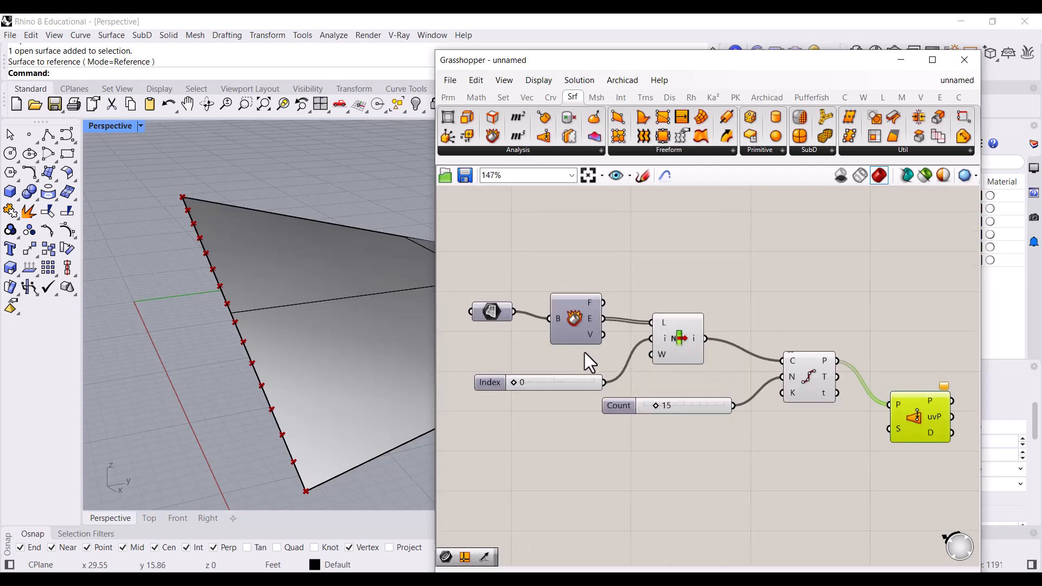
pyautogui.moveTo(889, 428); pyautogui.dragTo(473, 354)
pyautogui.click(493, 314)
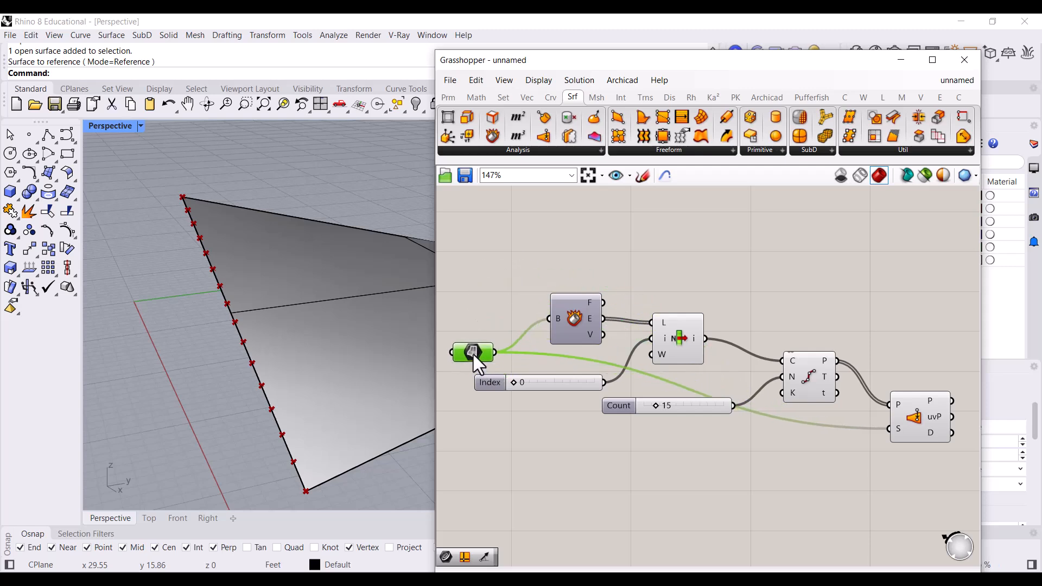
pyautogui.click(709, 409)
pyautogui.moveTo(709, 409); pyautogui.dragTo(703, 431)
pyautogui.click(800, 461)
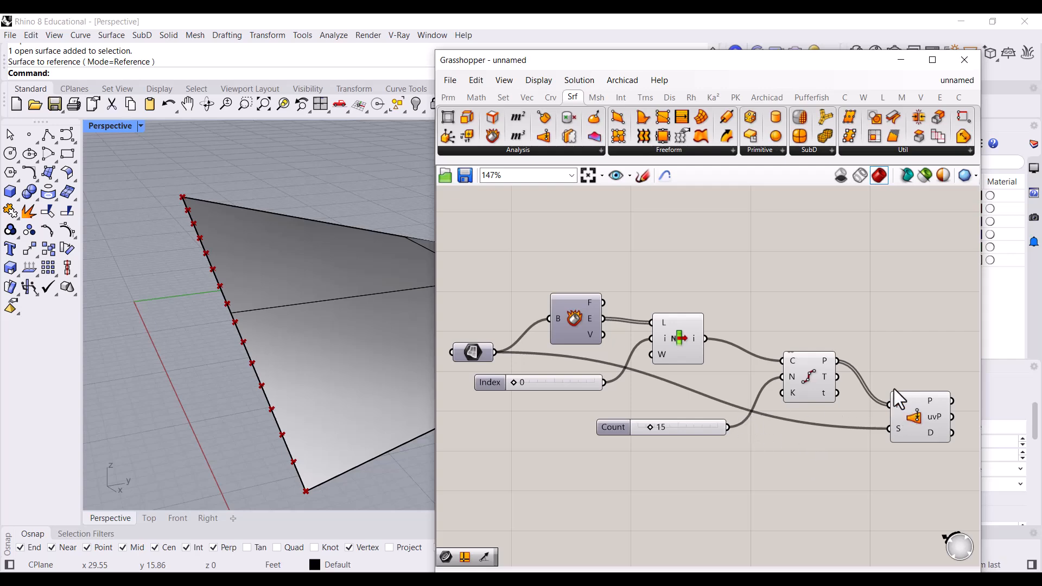
# Step: Check the point and surface inputs wired into Surface Closest Point
pyautogui.scroll(5, 891, 398)
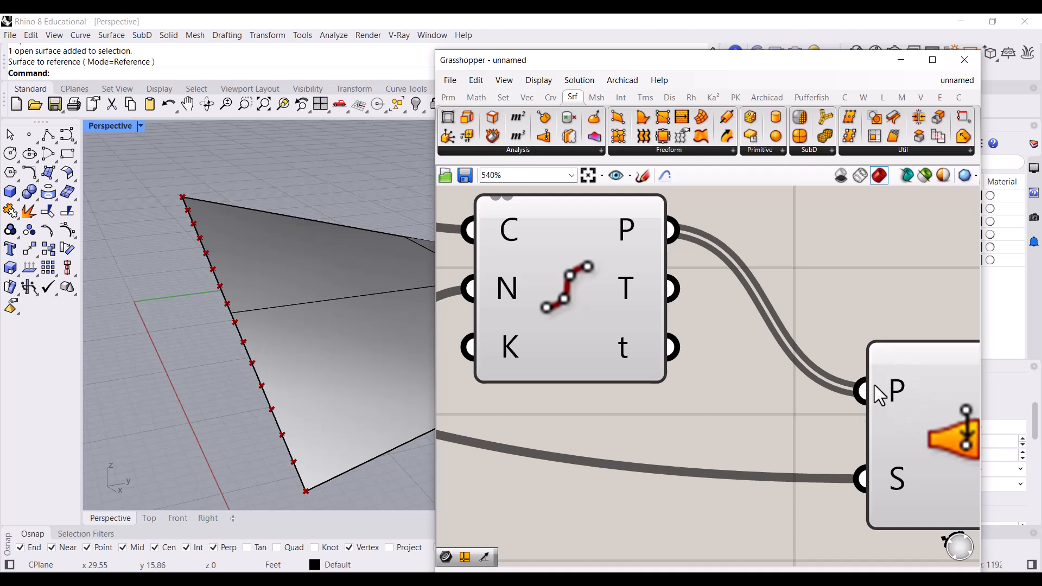
pyautogui.moveTo(877, 446); pyautogui.dragTo(836, 372, button='right')
pyautogui.moveTo(857, 415)
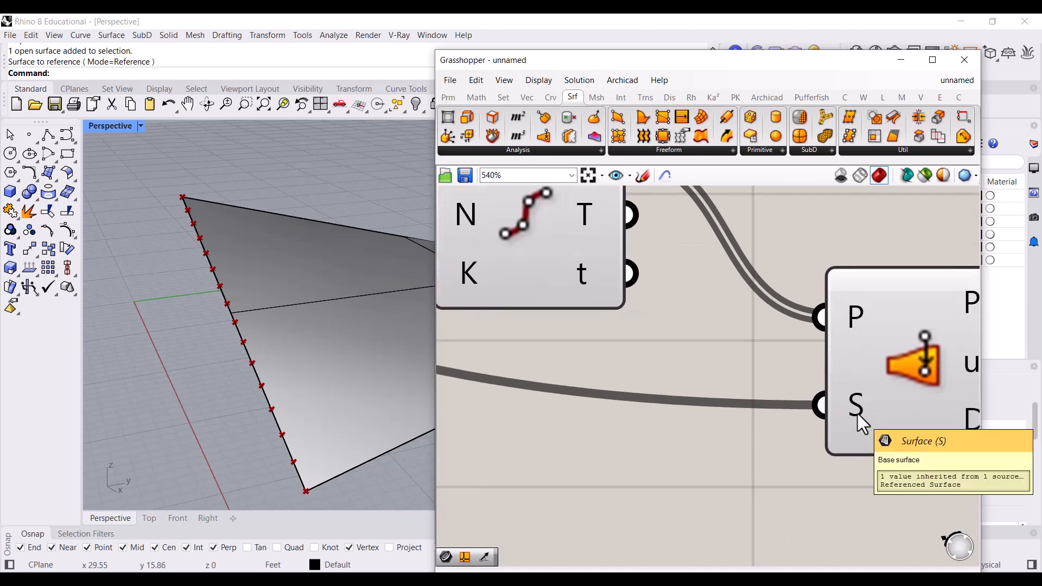
pyautogui.scroll(-3, 803, 407)
pyautogui.scroll(2, 851, 371)
pyautogui.moveTo(761, 317); pyautogui.dragTo(750, 395, button='right')
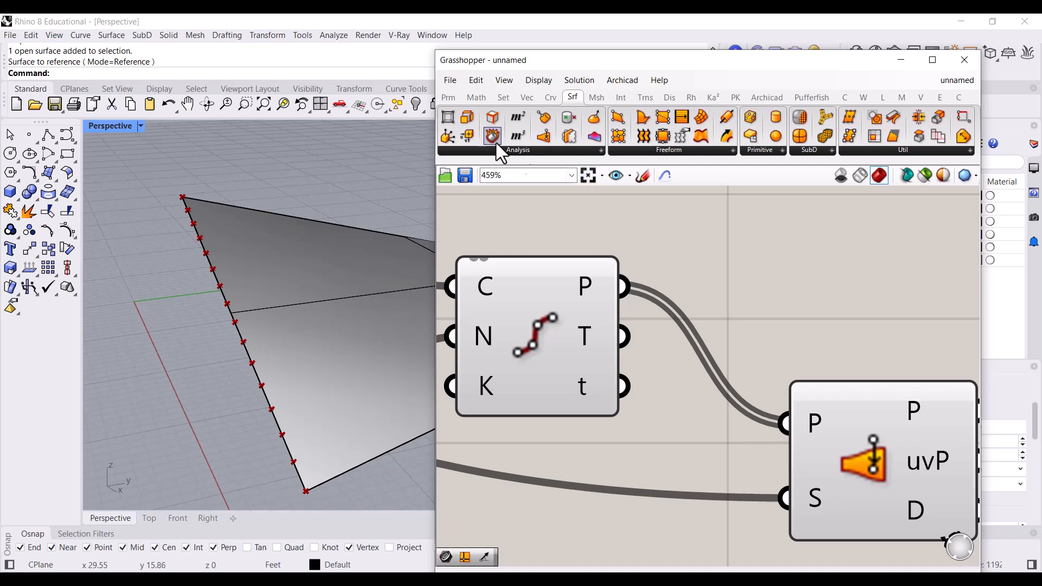
# Step: Add a Panel above Surface Closest Point, lower that component to make room, and connect Divide Curve's P output to the panel
pyautogui.click(447, 98)
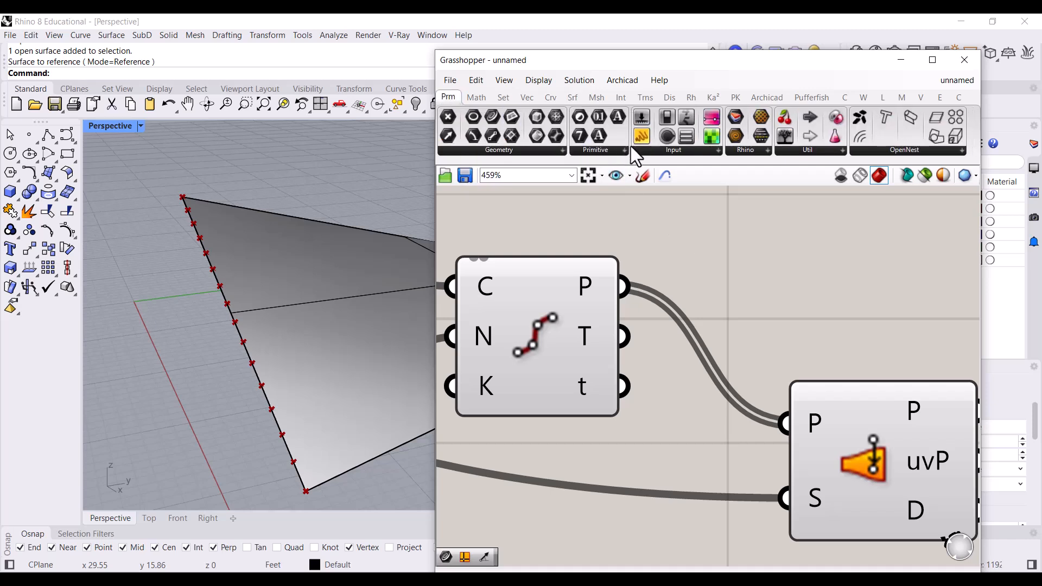
pyautogui.moveTo(641, 137); pyautogui.dragTo(799, 294)
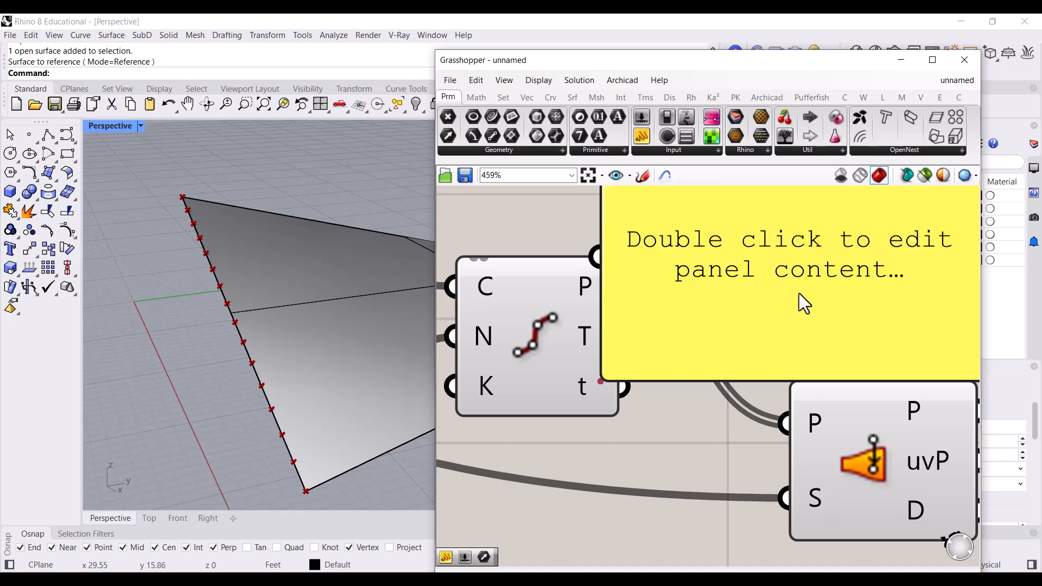
pyautogui.scroll(-3, 771, 304)
pyautogui.moveTo(726, 288); pyautogui.dragTo(781, 253)
pyautogui.click(654, 225)
pyautogui.moveTo(705, 272); pyautogui.dragTo(644, 330, button='right')
pyautogui.scroll(2, 644, 329)
pyautogui.moveTo(768, 476); pyautogui.dragTo(807, 522)
pyautogui.click(724, 437)
pyautogui.moveTo(644, 288); pyautogui.dragTo(601, 344)
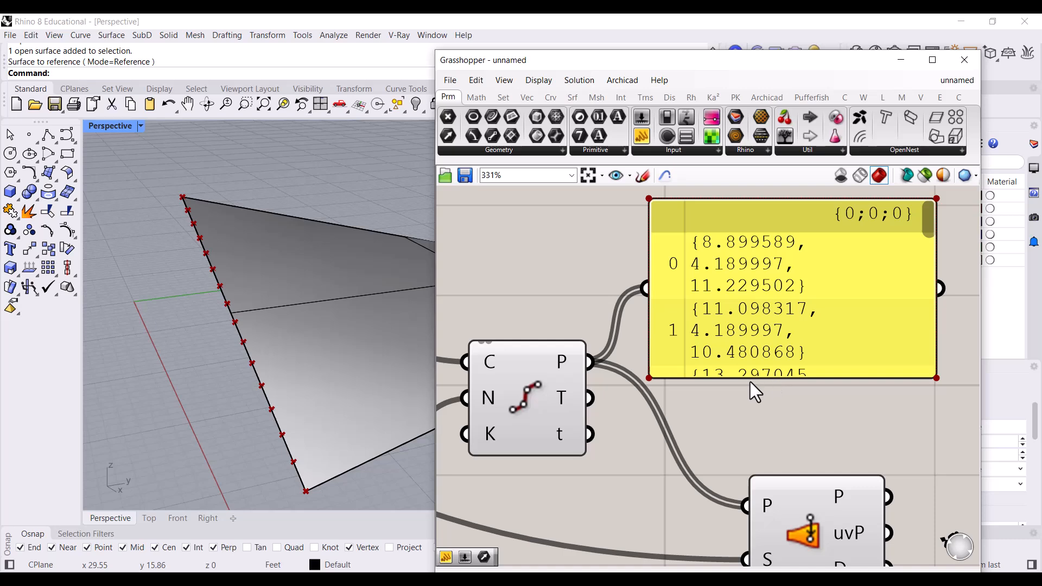
# Step: Widen and lengthen the division-point panel to fit its coordinate list, and place it above Surface Closest Point
pyautogui.scroll(-3, 664, 342)
pyautogui.moveTo(829, 338); pyautogui.dragTo(975, 338)
pyautogui.moveTo(886, 364); pyautogui.dragTo(880, 554)
pyautogui.moveTo(760, 439); pyautogui.dragTo(741, 326)
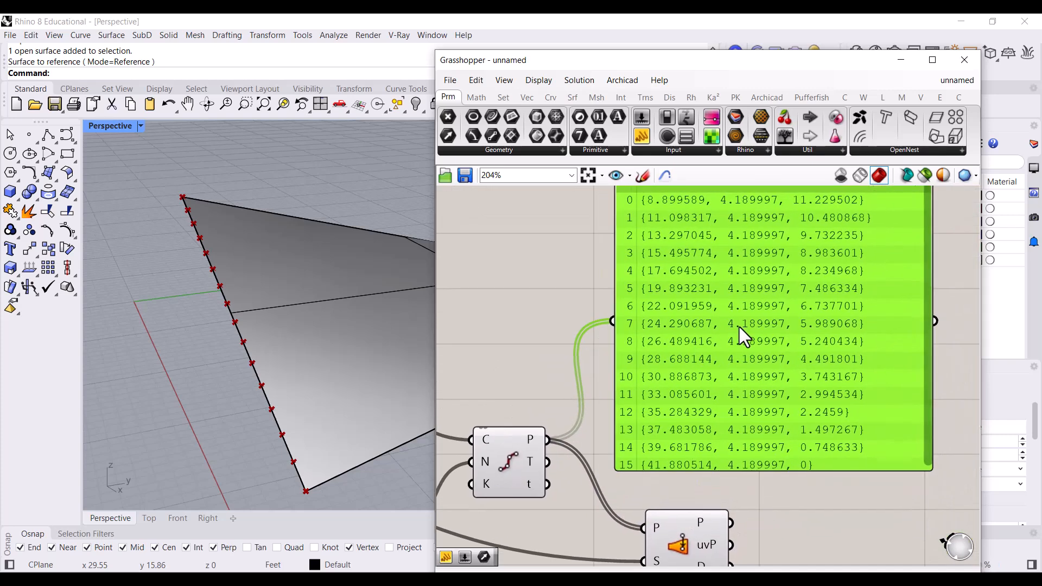
pyautogui.moveTo(589, 262); pyautogui.dragTo(623, 247, button='right')
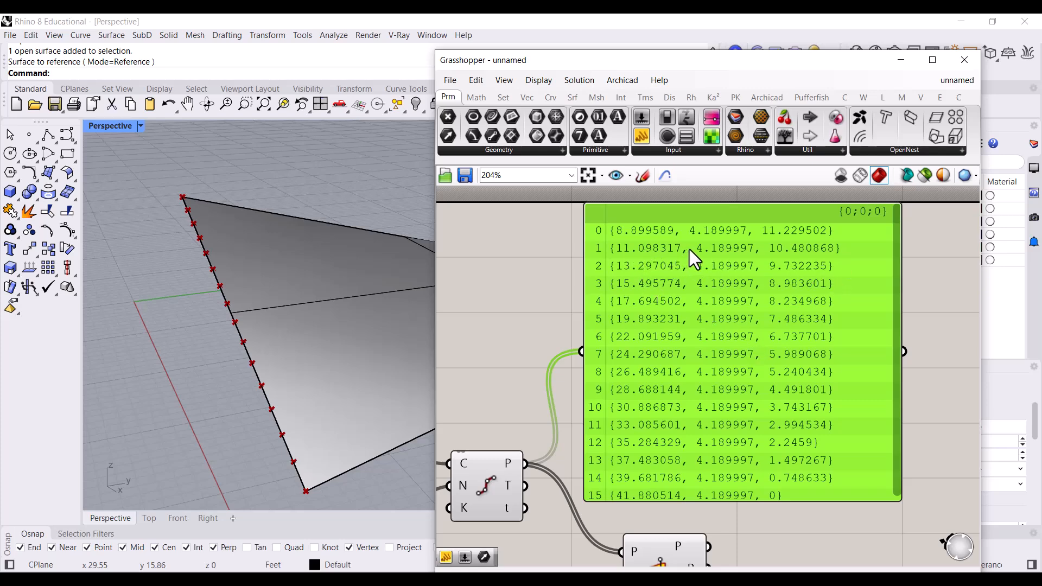
pyautogui.scroll(1, 688, 250)
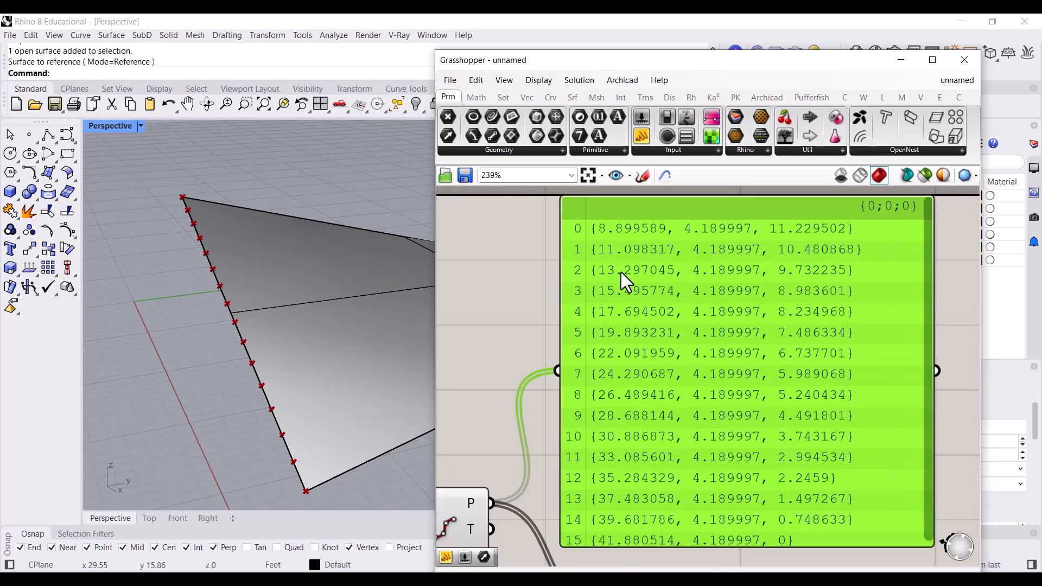
pyautogui.scroll(-3, 609, 263)
pyautogui.moveTo(650, 380); pyautogui.dragTo(655, 352)
pyautogui.click(717, 461)
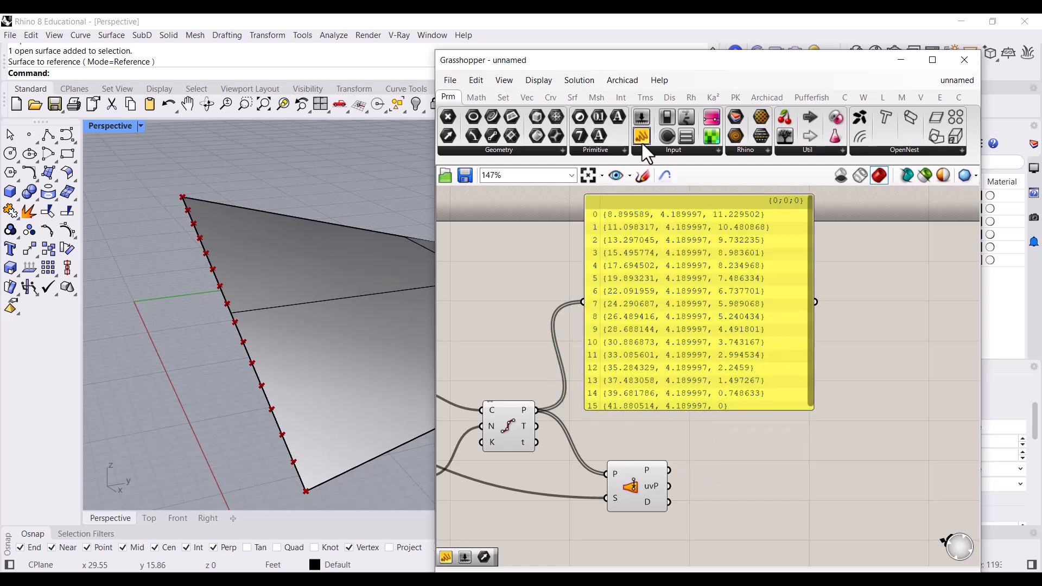
# Step: Add a second Panel beside Surface Closest Point and connect its uvP output to the panel
pyautogui.moveTo(643, 143); pyautogui.dragTo(825, 494)
pyautogui.moveTo(727, 463); pyautogui.dragTo(679, 369, button='right')
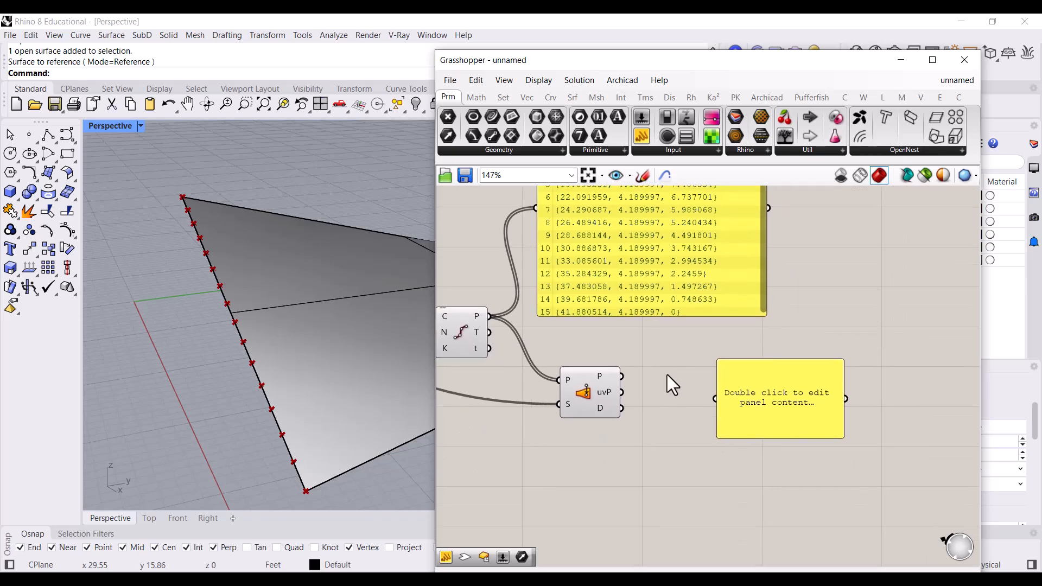
pyautogui.scroll(3, 624, 386)
pyautogui.moveTo(848, 442); pyautogui.dragTo(762, 442)
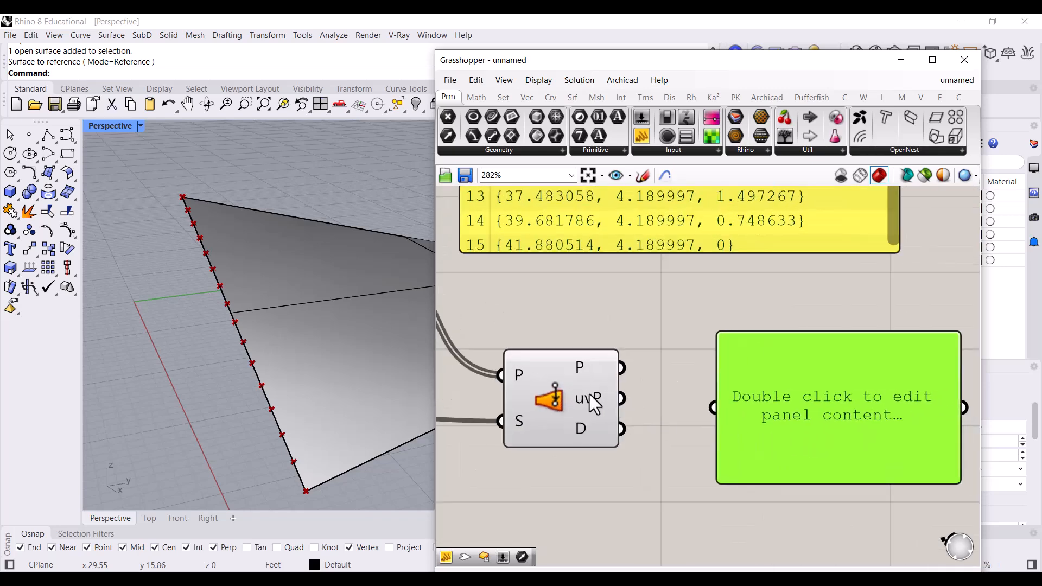
pyautogui.moveTo(595, 404)
pyautogui.moveTo(622, 398); pyautogui.dragTo(730, 429)
# Step: Enlarge the uvP panel and examine its list of UV coordinates
pyautogui.moveTo(843, 474); pyautogui.dragTo(759, 422, button='right')
pyautogui.moveTo(860, 430); pyautogui.dragTo(987, 510)
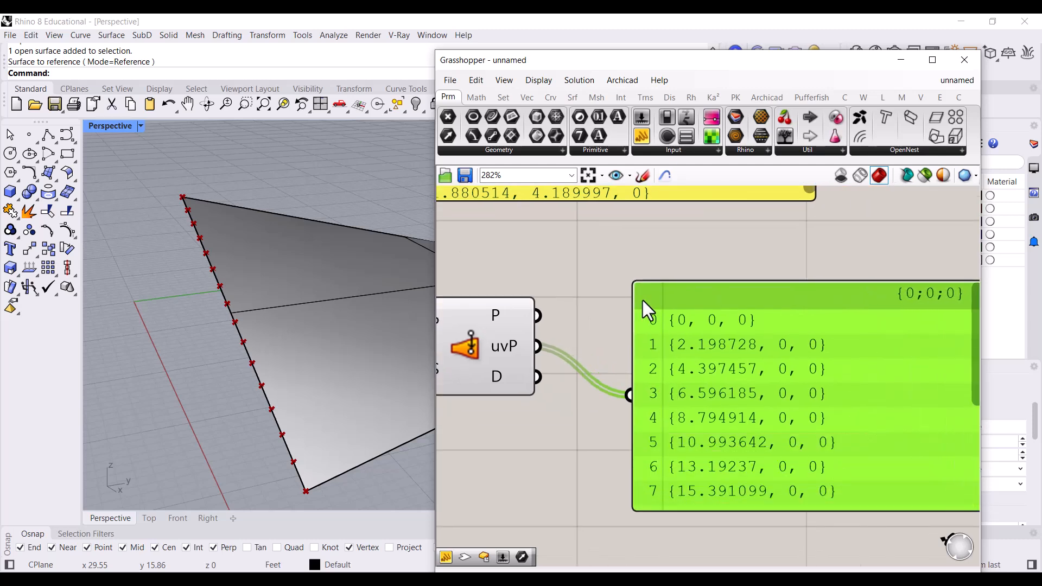
pyautogui.moveTo(704, 379); pyautogui.dragTo(651, 336, button='right')
pyautogui.moveTo(544, 320); pyautogui.dragTo(633, 350, button='right')
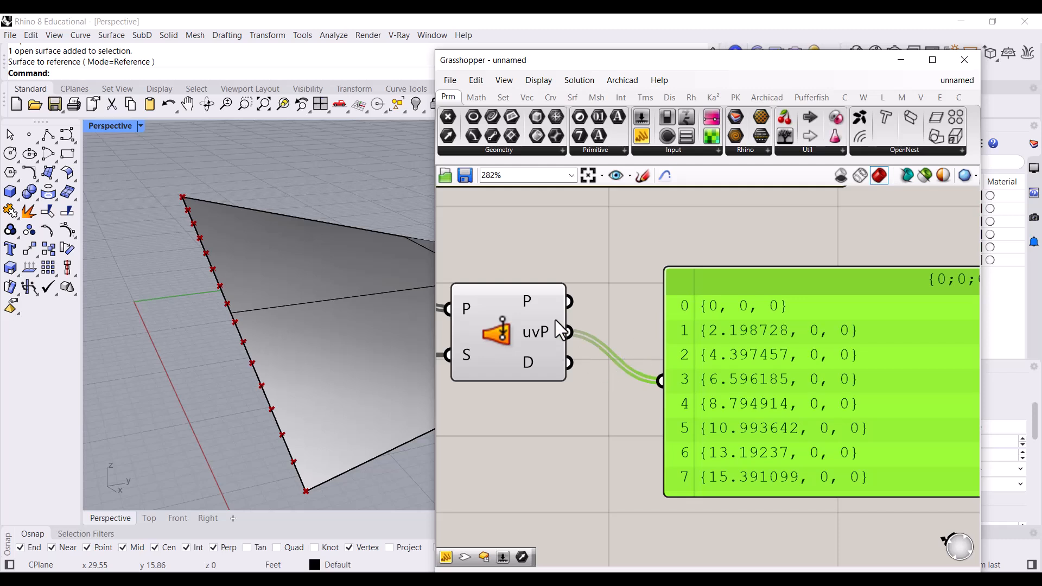
pyautogui.scroll(-2, 539, 301)
pyautogui.moveTo(809, 360); pyautogui.dragTo(688, 337, button='right')
pyautogui.moveTo(901, 339)
pyautogui.mouseDown()
pyautogui.moveTo(901, 439)
pyautogui.moveTo(905, 354)
pyautogui.mouseUp()
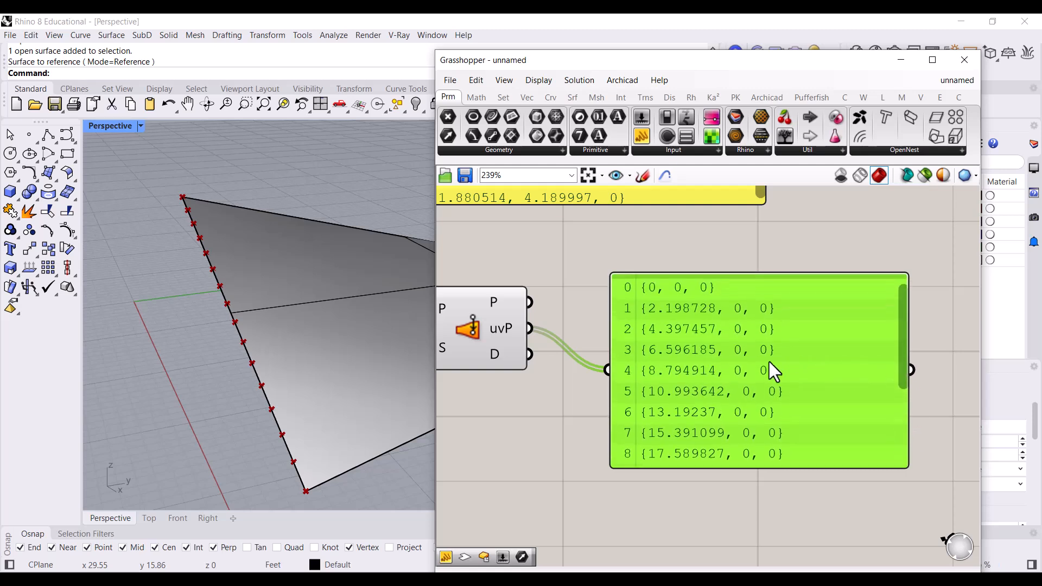
pyautogui.scroll(2, 705, 315)
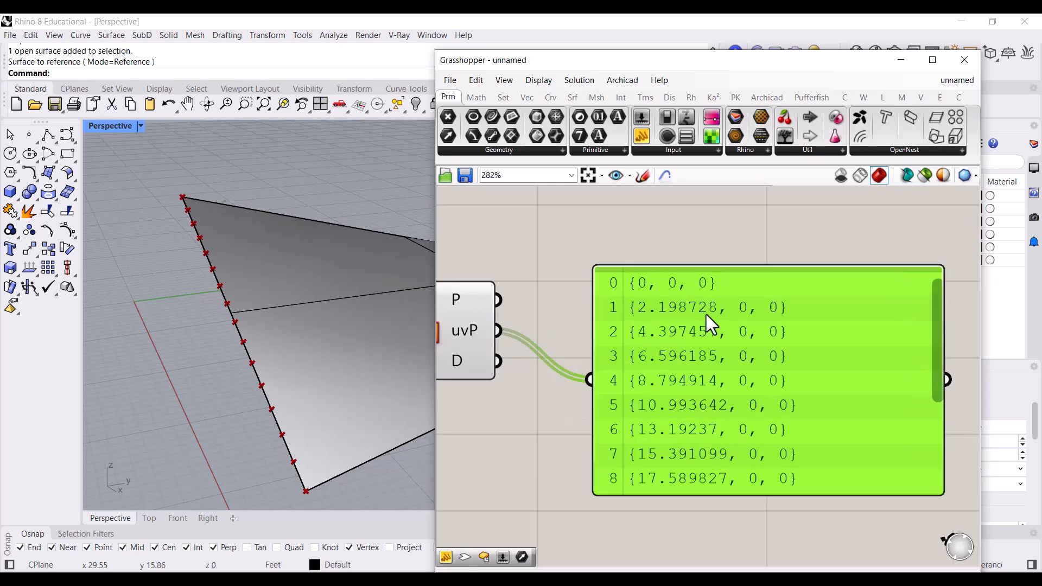
# Step: Move the uvP panel up beside the division-point panel so both coordinate lists sit side by side
pyautogui.scroll(-3, 696, 428)
pyautogui.moveTo(585, 326); pyautogui.dragTo(731, 428, button='right')
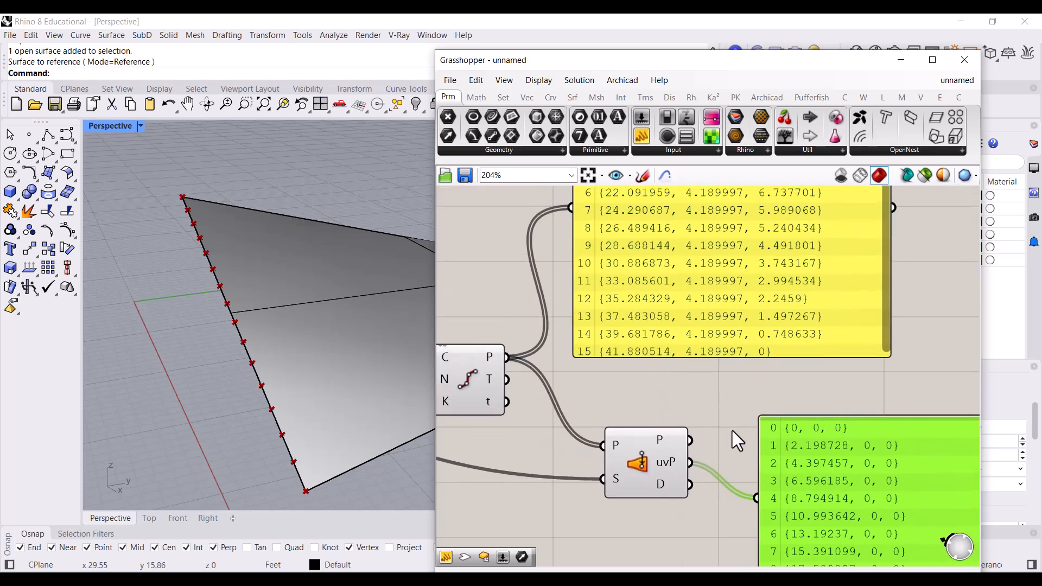
pyautogui.scroll(-1, 796, 453)
pyautogui.moveTo(713, 271); pyautogui.dragTo(676, 325, button='right')
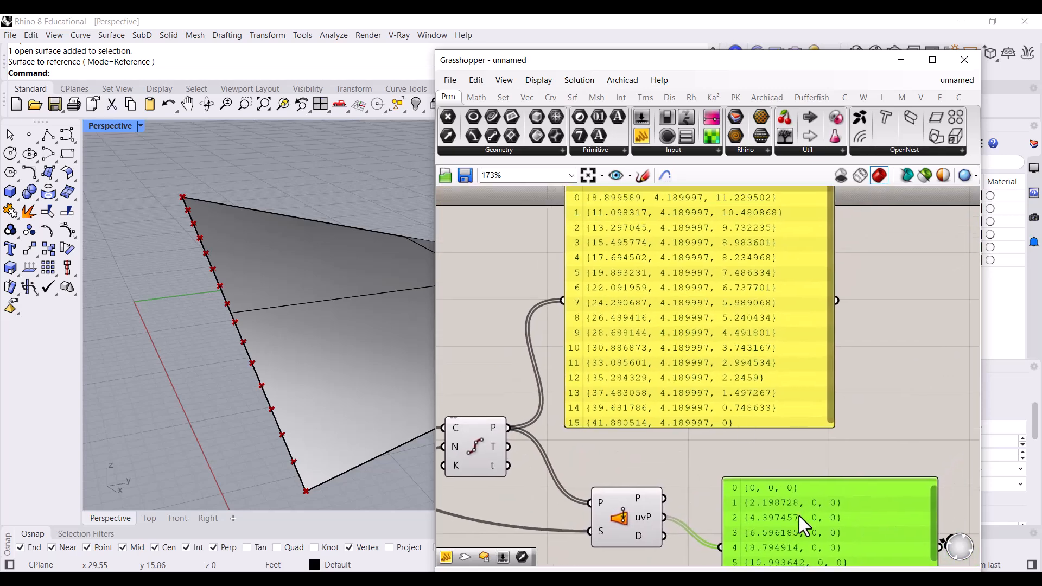
pyautogui.moveTo(799, 514); pyautogui.dragTo(904, 291)
pyautogui.moveTo(815, 297); pyautogui.dragTo(719, 354, button='right')
pyautogui.moveTo(772, 363); pyautogui.dragTo(810, 334)
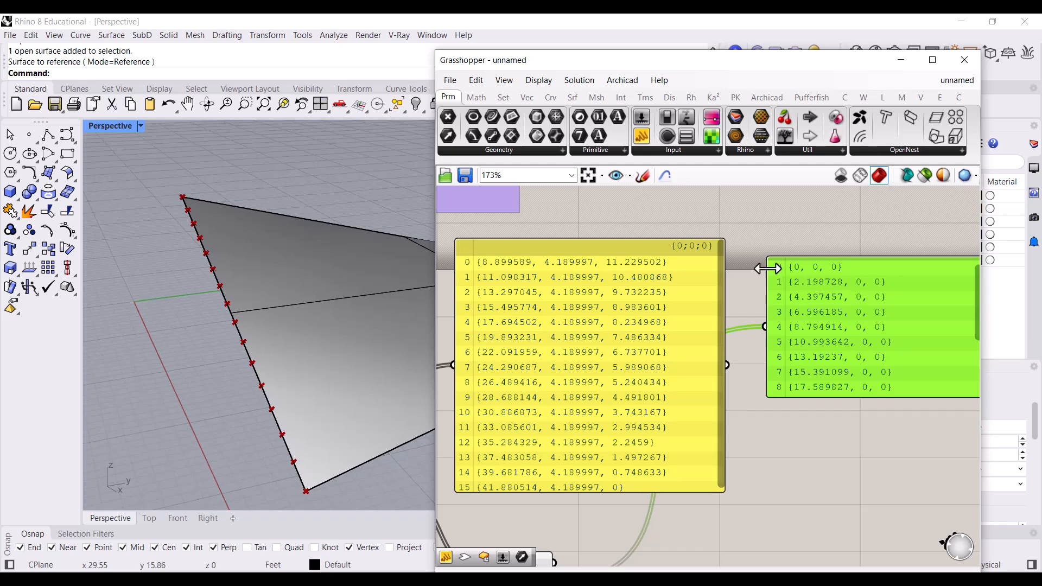
# Step: Compare the UV coordinates with the division points' XYZ coordinates and with the points on the surface edge
pyautogui.scroll(6, 781, 266)
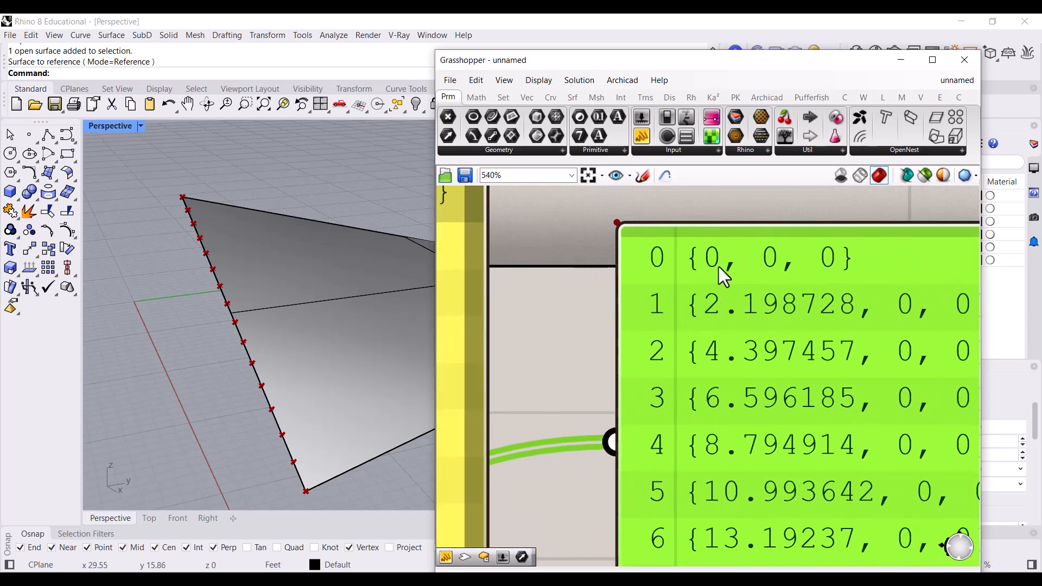
pyautogui.moveTo(314, 389); pyautogui.dragTo(289, 416, button='right')
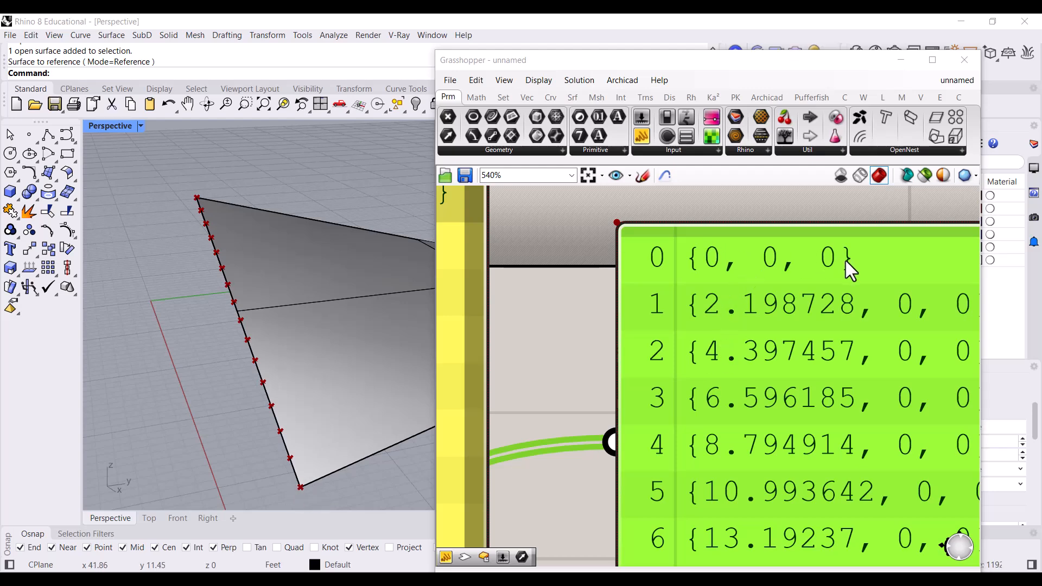
pyautogui.click(350, 364)
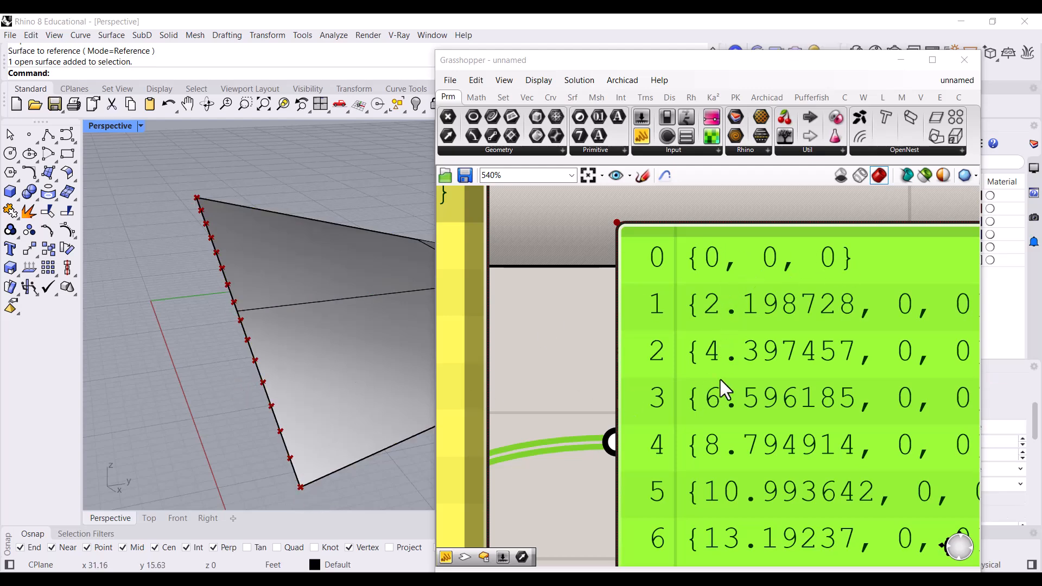
pyautogui.scroll(-3, 714, 382)
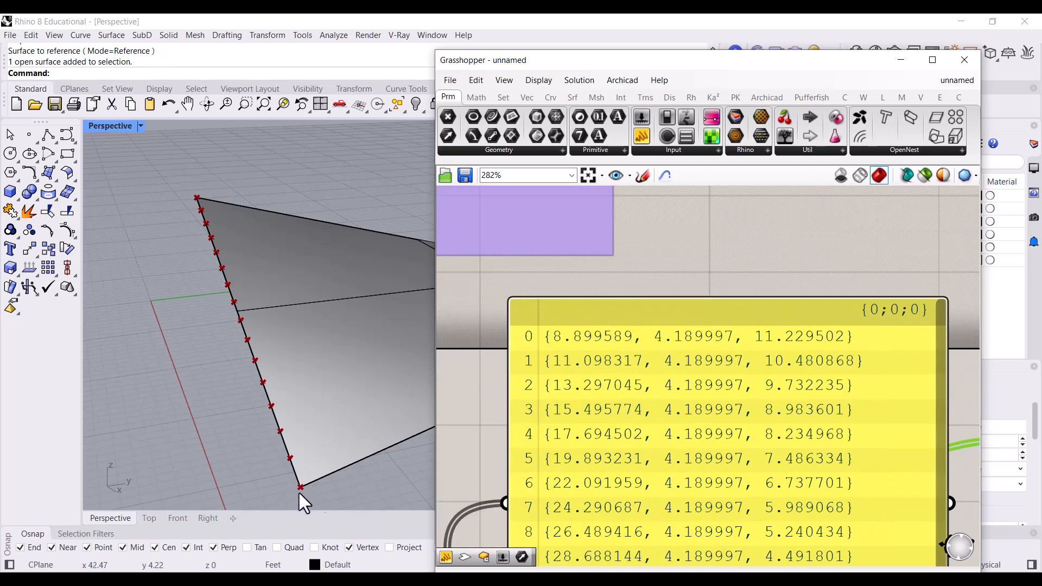
pyautogui.scroll(2, 601, 340)
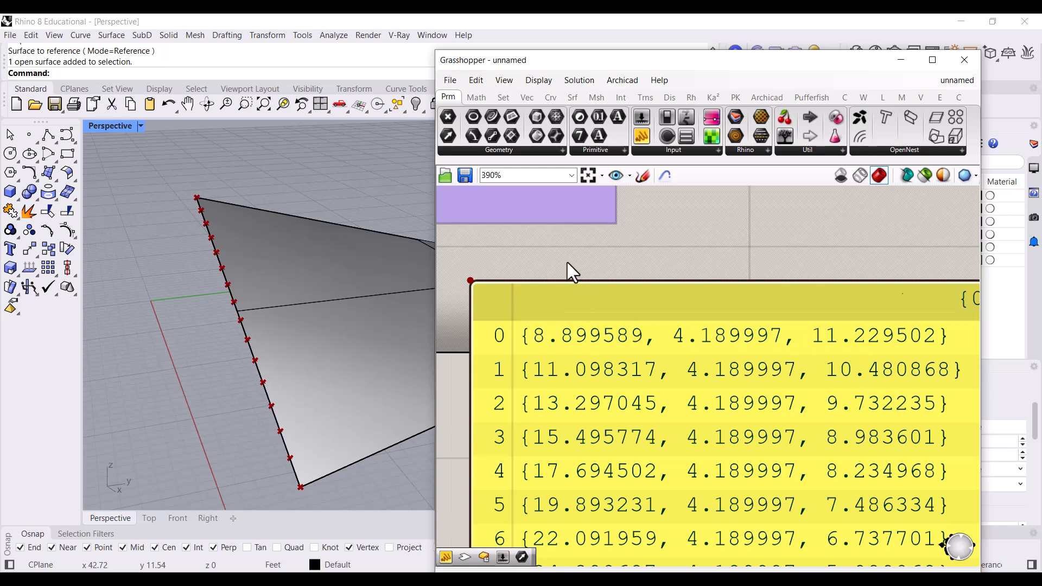
pyautogui.scroll(-4, 564, 261)
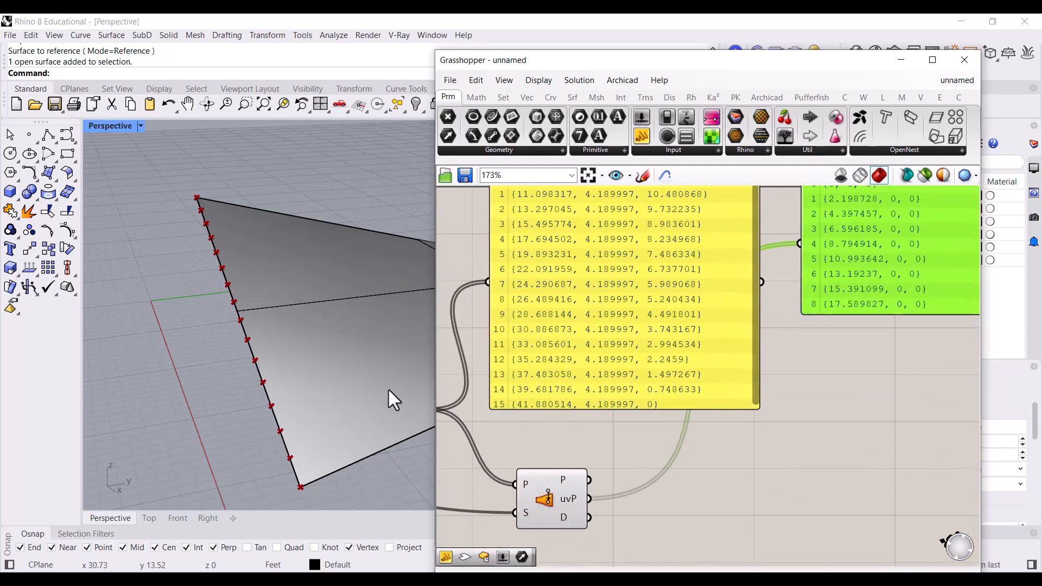
# Step: Move the uvP panel lower, clear of the division-point panel and closer to Surface Closest Point's level
pyautogui.moveTo(811, 307); pyautogui.dragTo(827, 360)
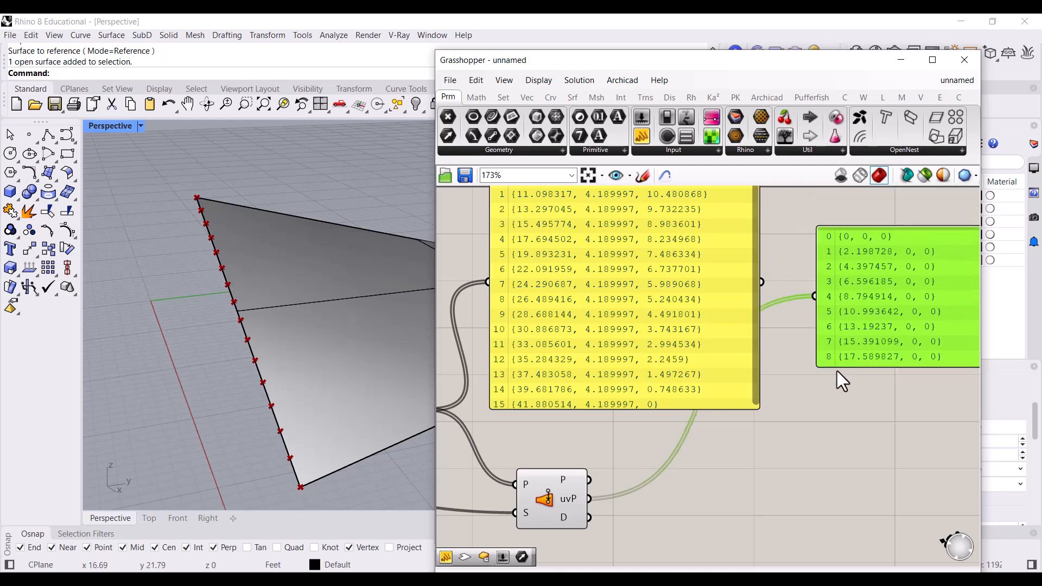
pyautogui.scroll(-2, 649, 386)
pyautogui.moveTo(618, 320); pyautogui.dragTo(605, 299)
pyautogui.moveTo(822, 334); pyautogui.dragTo(800, 413)
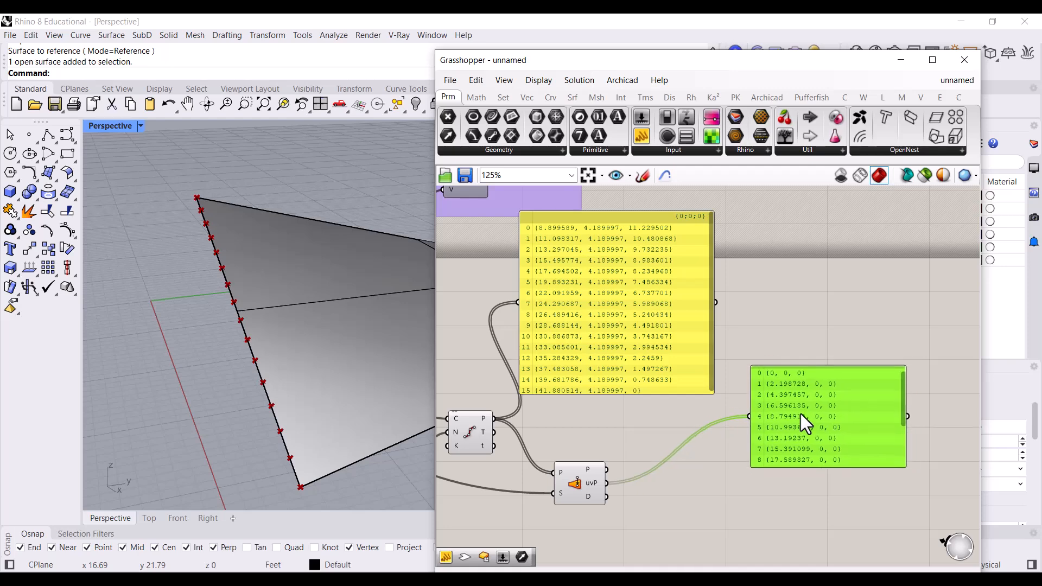
pyautogui.scroll(2, 799, 432)
pyautogui.moveTo(679, 471); pyautogui.dragTo(822, 409, button='right')
pyautogui.moveTo(890, 418); pyautogui.dragTo(870, 447)
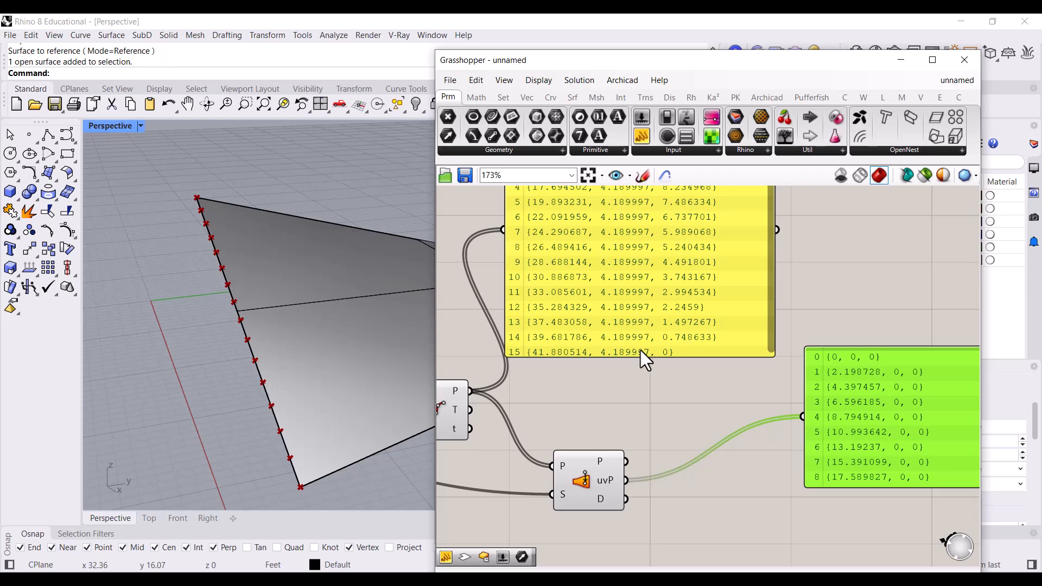
# Step: Delete both coordinate panels and move Surface Closest Point slightly closer to Divide Curve
pyautogui.moveTo(898, 303); pyautogui.dragTo(725, 393)
pyautogui.press('Delete')
pyautogui.moveTo(721, 427); pyautogui.dragTo(751, 421, button='right')
pyautogui.click(731, 431)
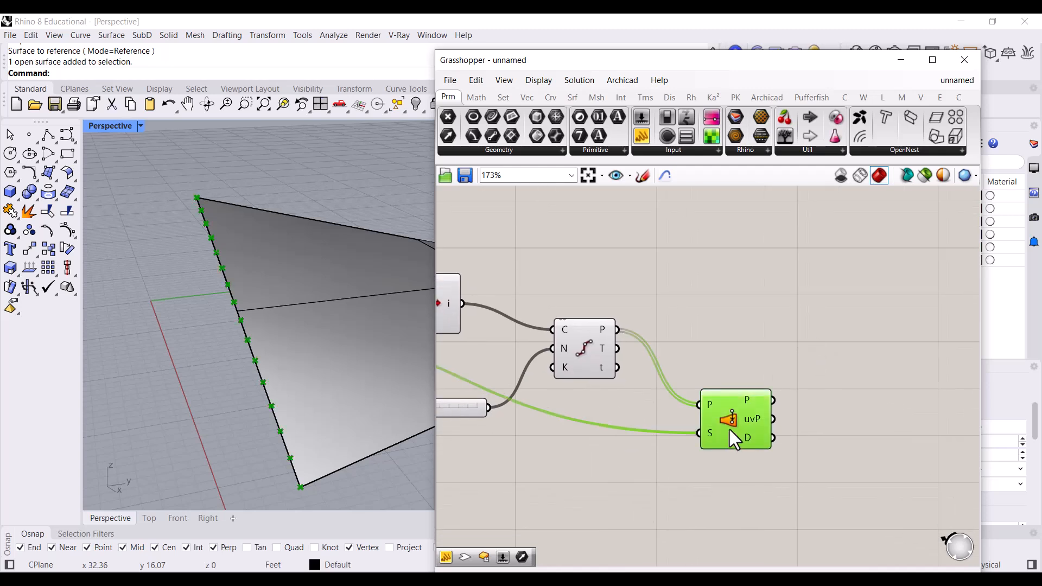
pyautogui.moveTo(730, 431); pyautogui.dragTo(718, 409)
pyautogui.click(742, 326)
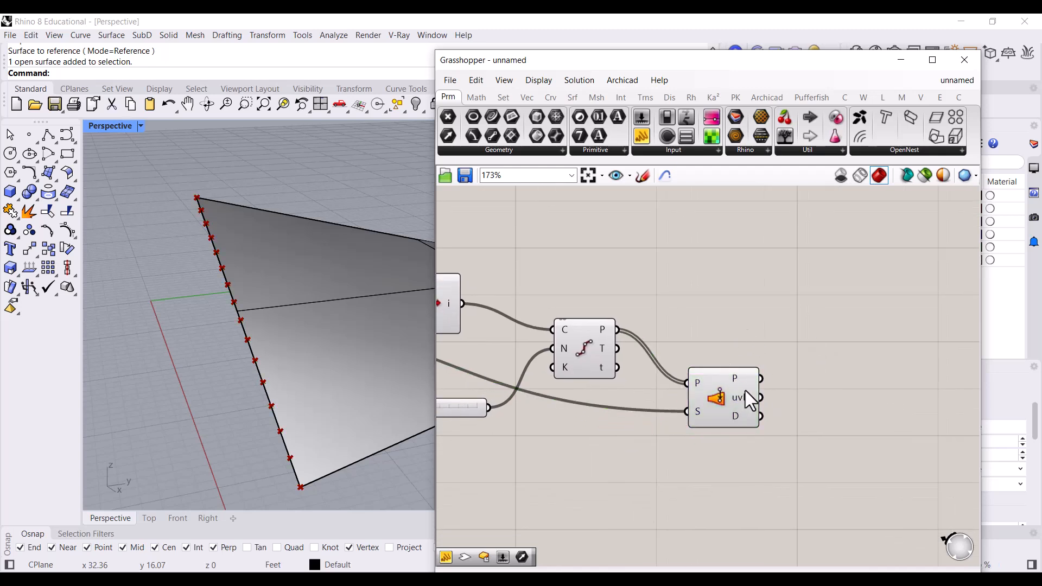
# Step: Add an Iso Curve component after Surface Closest Point
pyautogui.scroll(2, 745, 390)
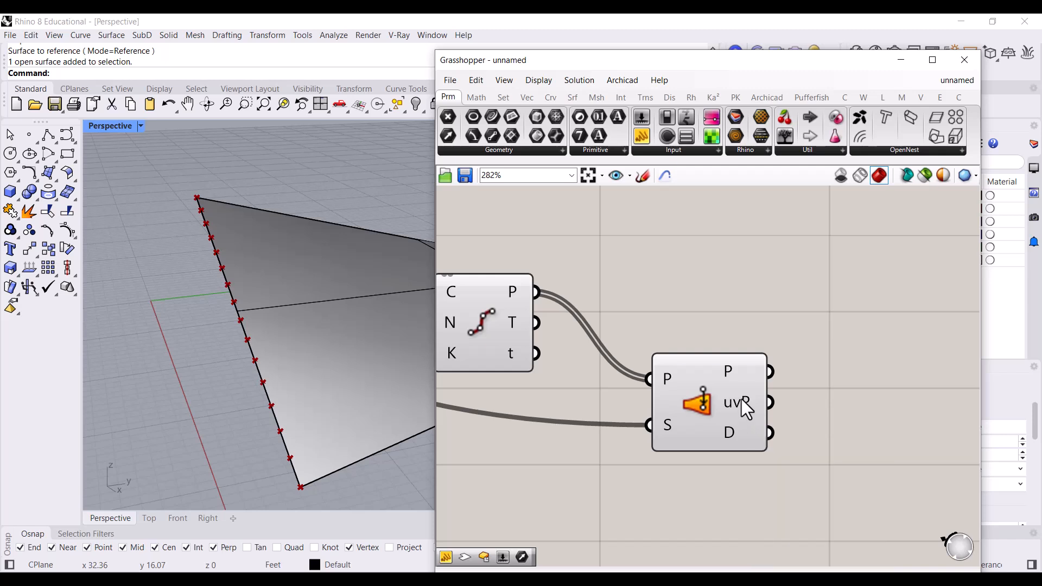
pyautogui.moveTo(757, 325); pyautogui.dragTo(678, 354, button='right')
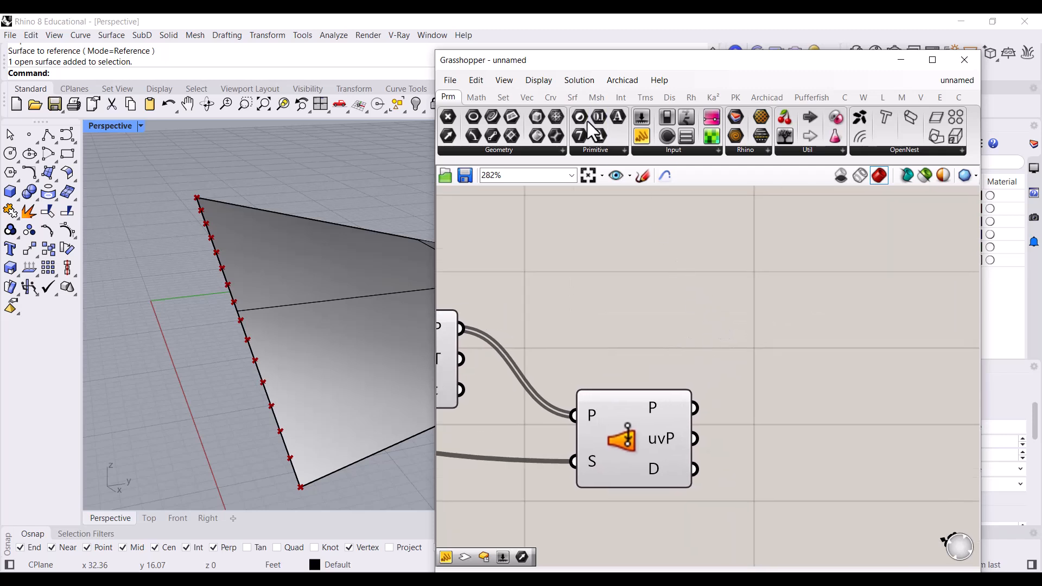
pyautogui.click(573, 99)
pyautogui.click(569, 151)
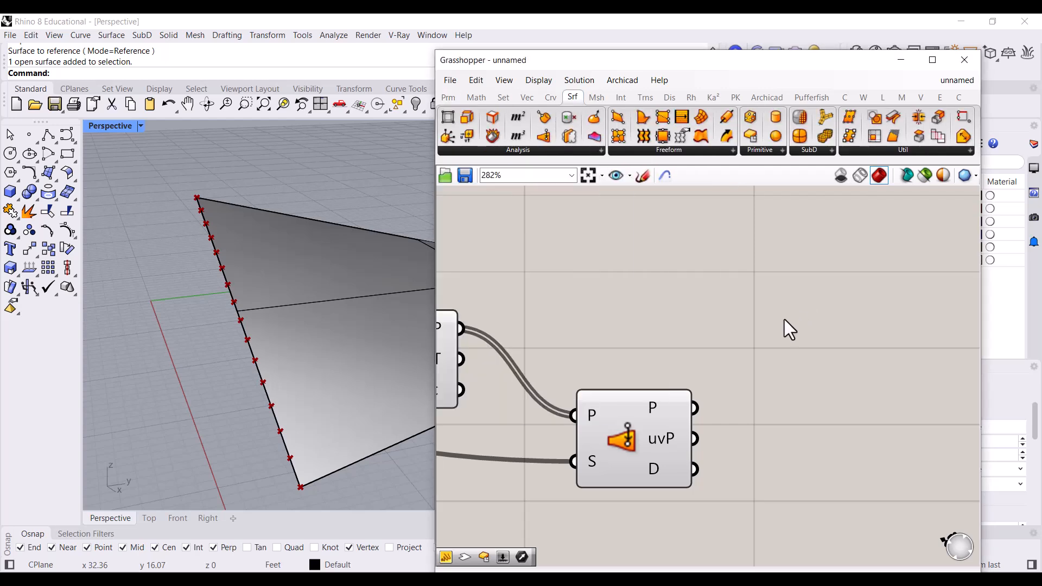
pyautogui.doubleClick(781, 321)
pyautogui.write('iso')
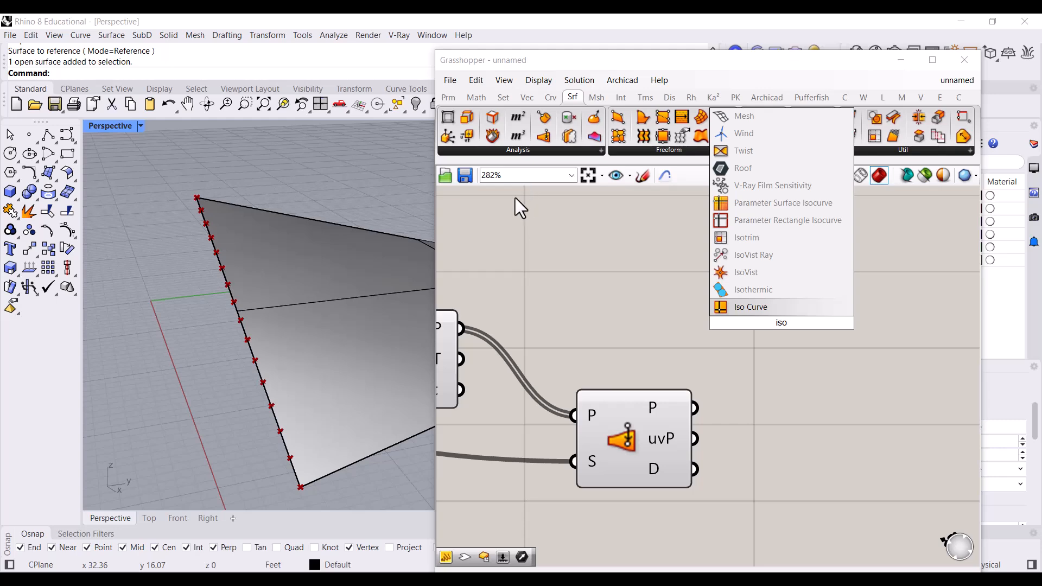
pyautogui.click(763, 307)
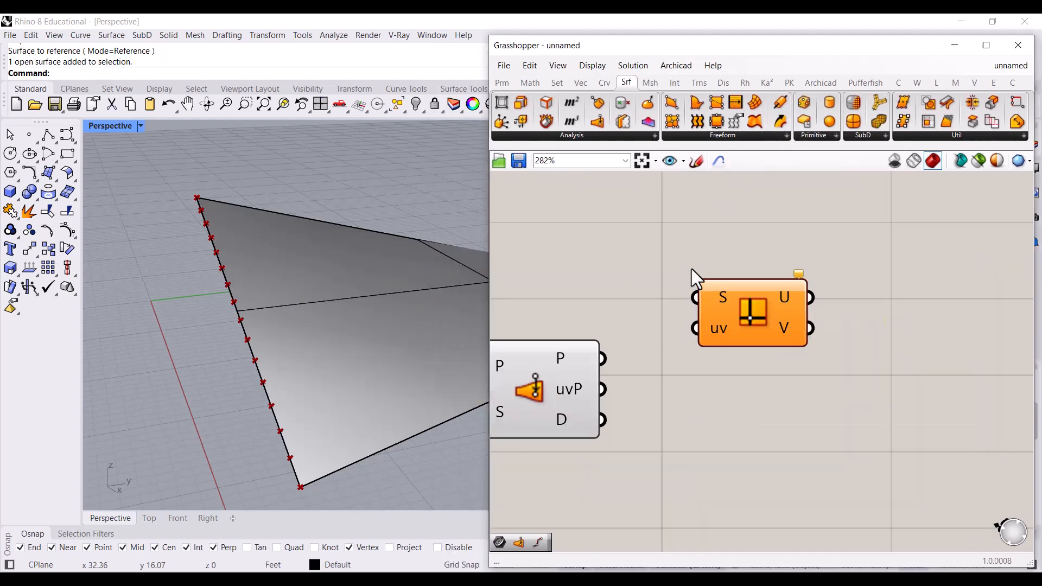
# Step: Connect the referenced surface parameter at the start of the definition to Iso Curve's S input
pyautogui.scroll(2, 693, 274)
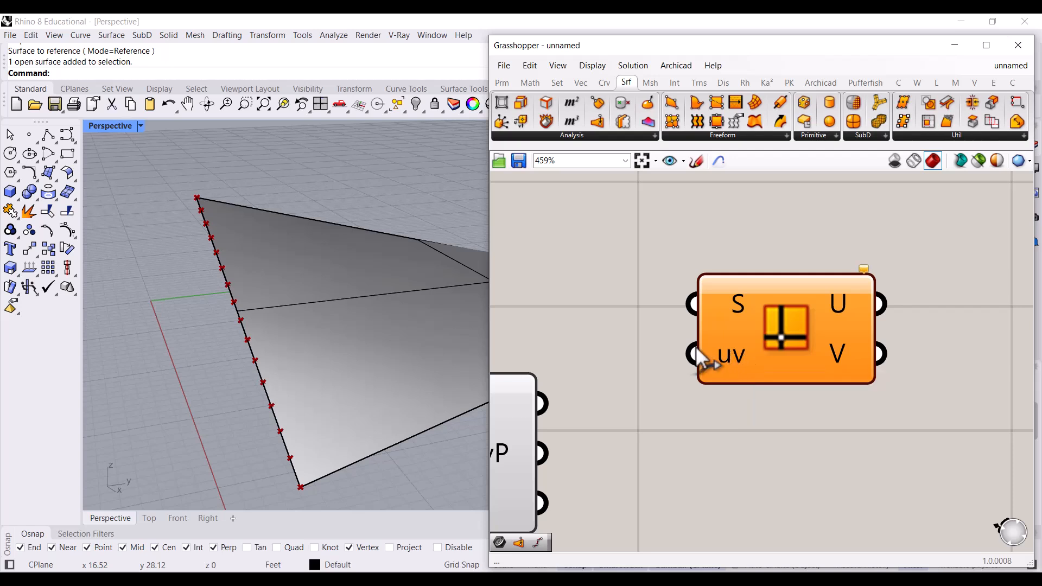
pyautogui.moveTo(688, 350); pyautogui.dragTo(668, 414, button='right')
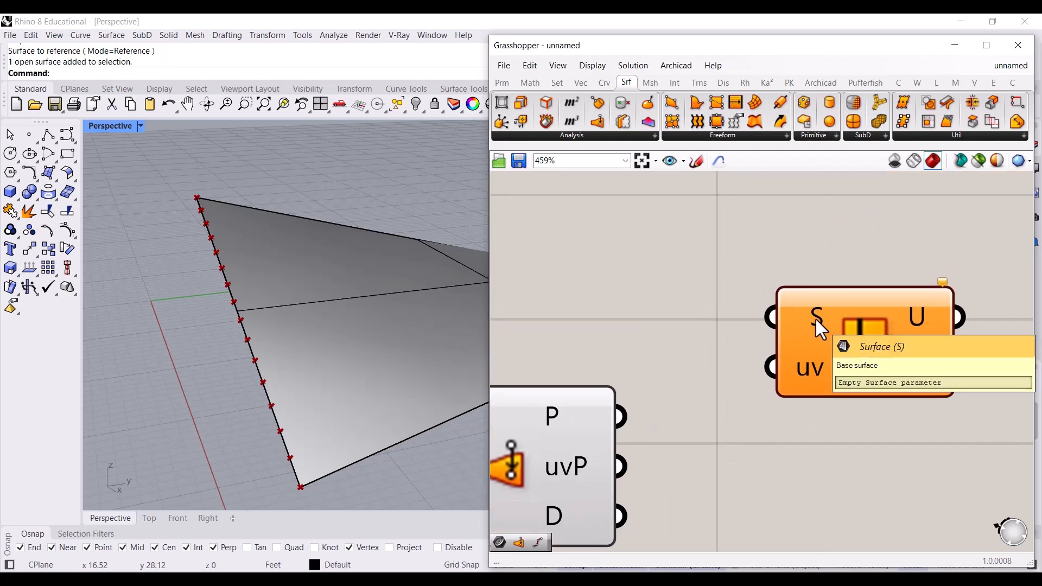
pyautogui.scroll(-6, 802, 348)
pyautogui.moveTo(801, 350); pyautogui.dragTo(894, 369, button='right')
pyautogui.scroll(-2, 893, 370)
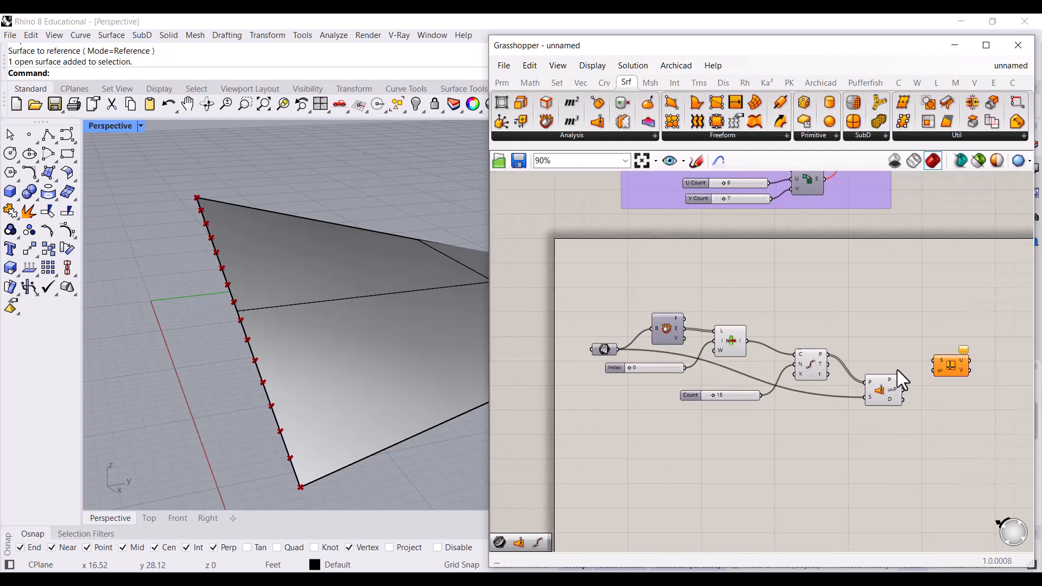
pyautogui.moveTo(932, 359); pyautogui.dragTo(618, 350)
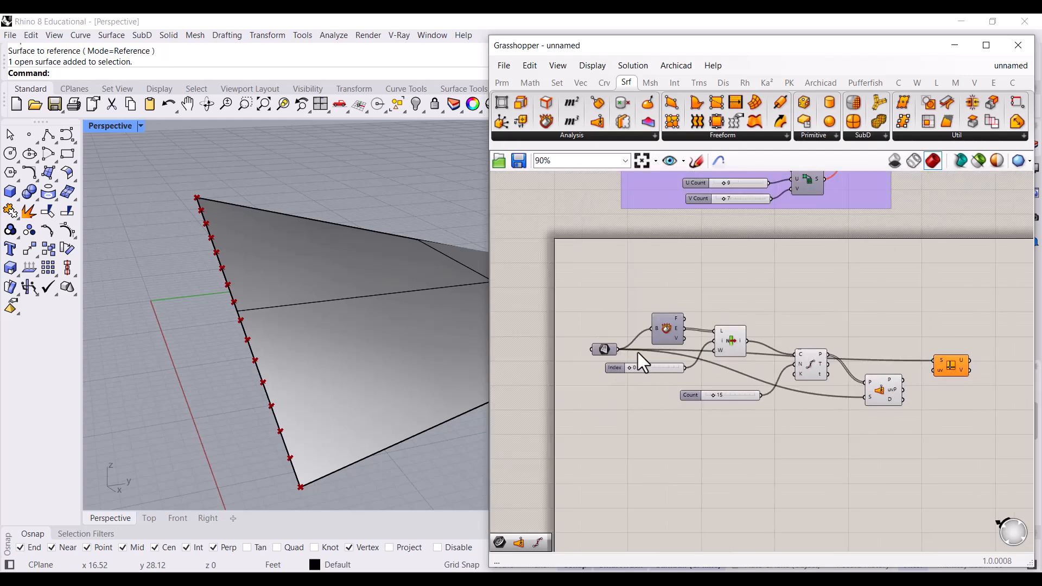
# Step: Connect Surface Closest Point's uvP output to Iso Curve's uv input
pyautogui.scroll(5, 948, 369)
pyautogui.click(946, 369)
pyautogui.scroll(2, 895, 393)
pyautogui.moveTo(895, 393); pyautogui.dragTo(809, 353, button='right')
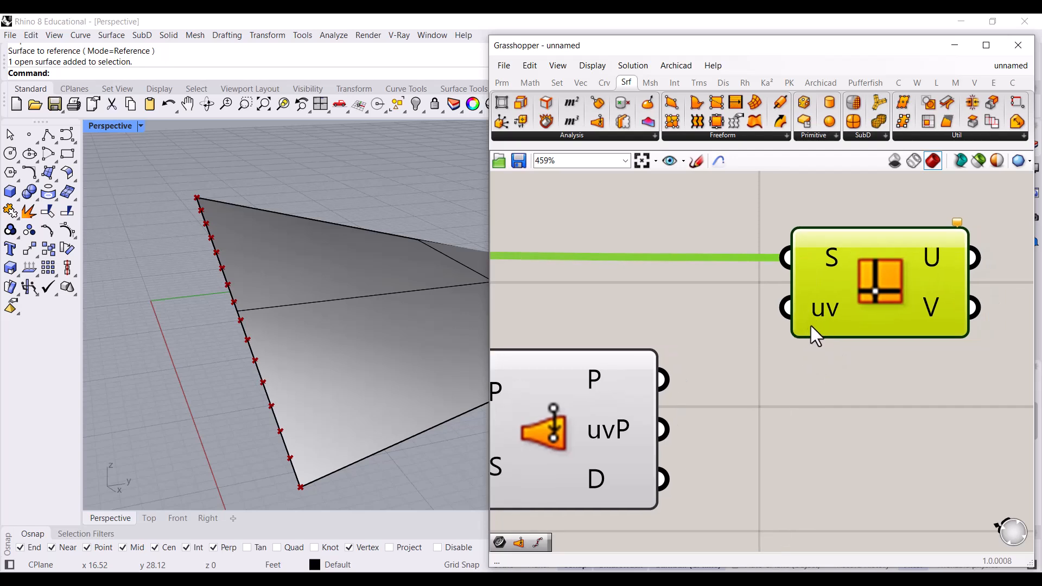
pyautogui.moveTo(823, 311)
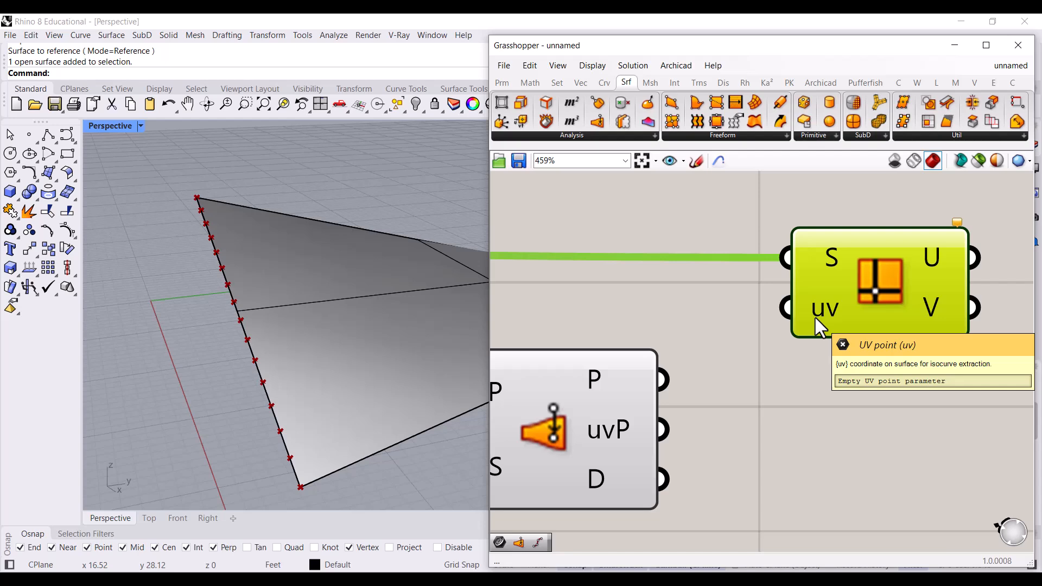
pyautogui.moveTo(799, 325)
pyautogui.mouseDown()
pyautogui.moveTo(767, 333)
pyautogui.moveTo(709, 433)
pyautogui.moveTo(694, 434)
pyautogui.mouseUp()
pyautogui.moveTo(731, 414); pyautogui.dragTo(770, 385, button='right')
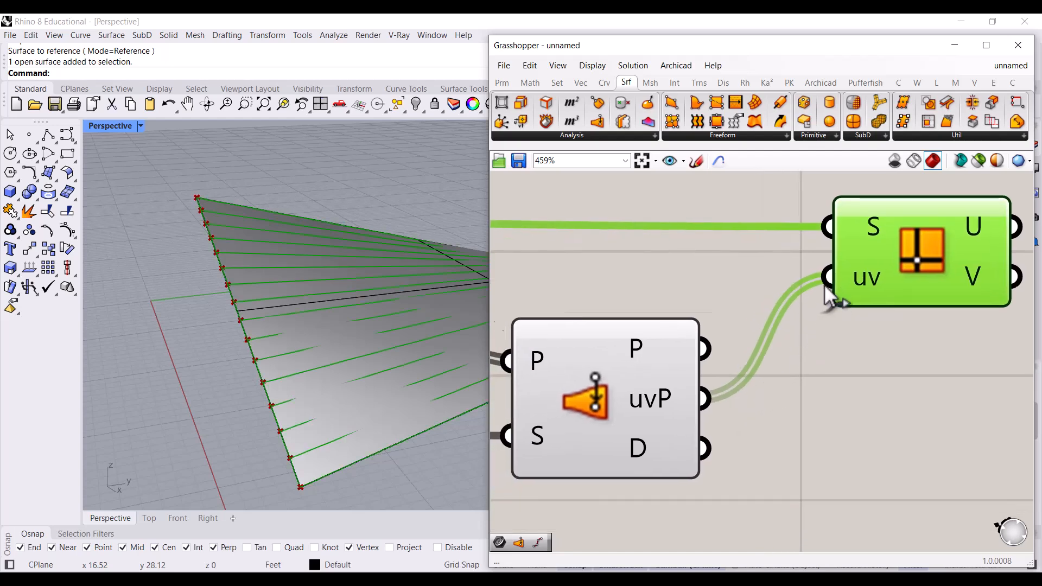
# Step: Examine the generated isocurves on the twisted surface and the data in Iso Curve's U and V outputs
pyautogui.scroll(-1, 822, 285)
pyautogui.click(696, 296)
pyautogui.moveTo(329, 322); pyautogui.dragTo(340, 359, button='right')
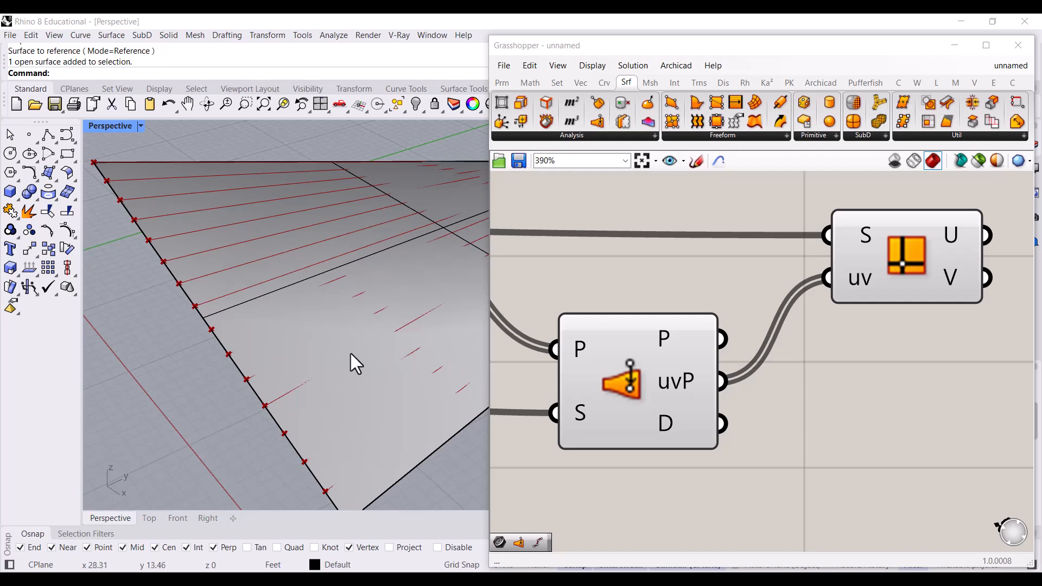
pyautogui.moveTo(735, 312); pyautogui.dragTo(673, 300, button='right')
pyautogui.scroll(-2, 658, 326)
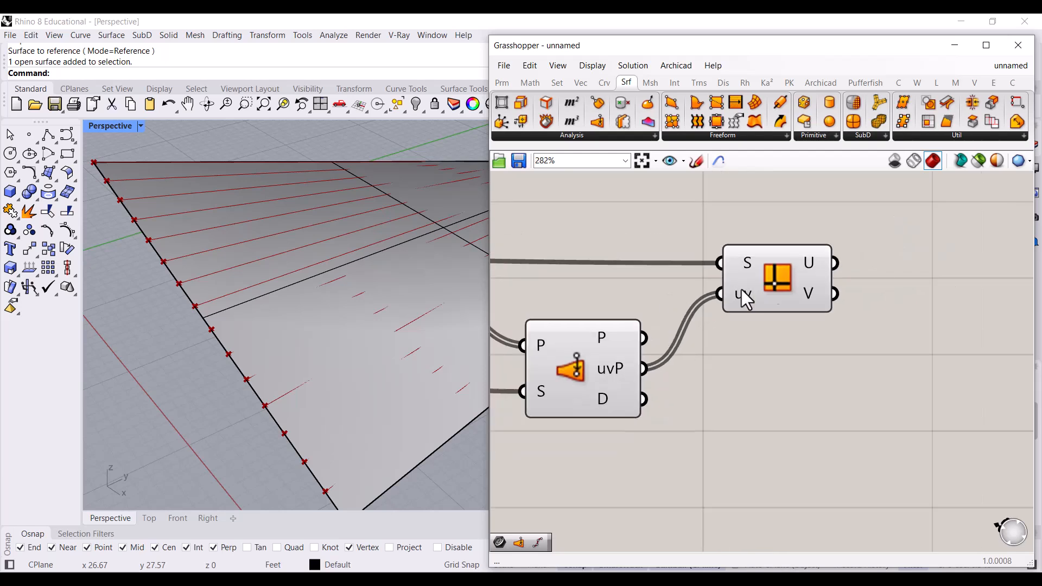
pyautogui.scroll(3, 824, 260)
pyautogui.moveTo(804, 267)
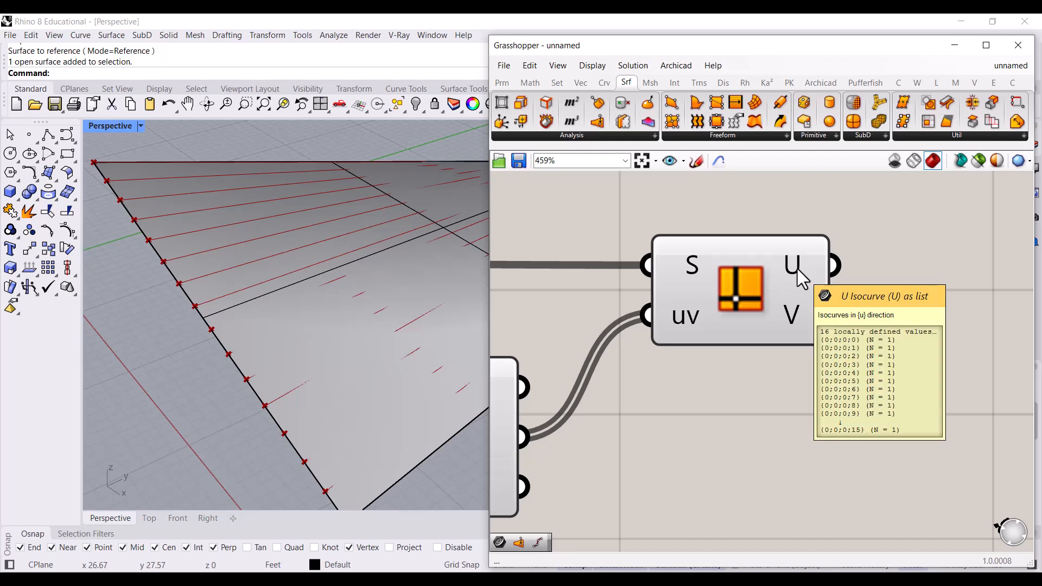
pyautogui.moveTo(794, 325)
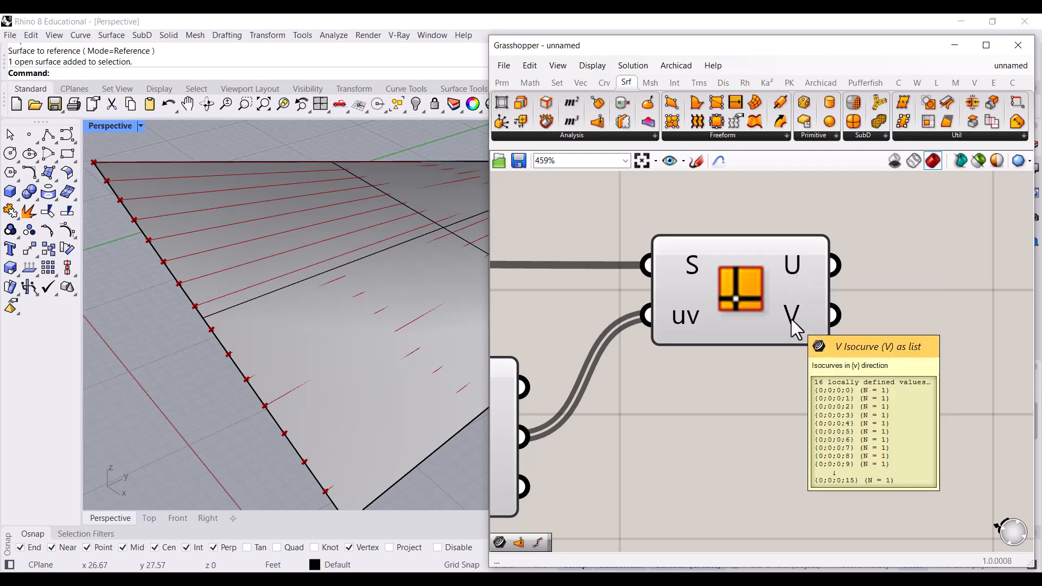
pyautogui.scroll(-5, 222, 331)
pyautogui.scroll(2, 271, 381)
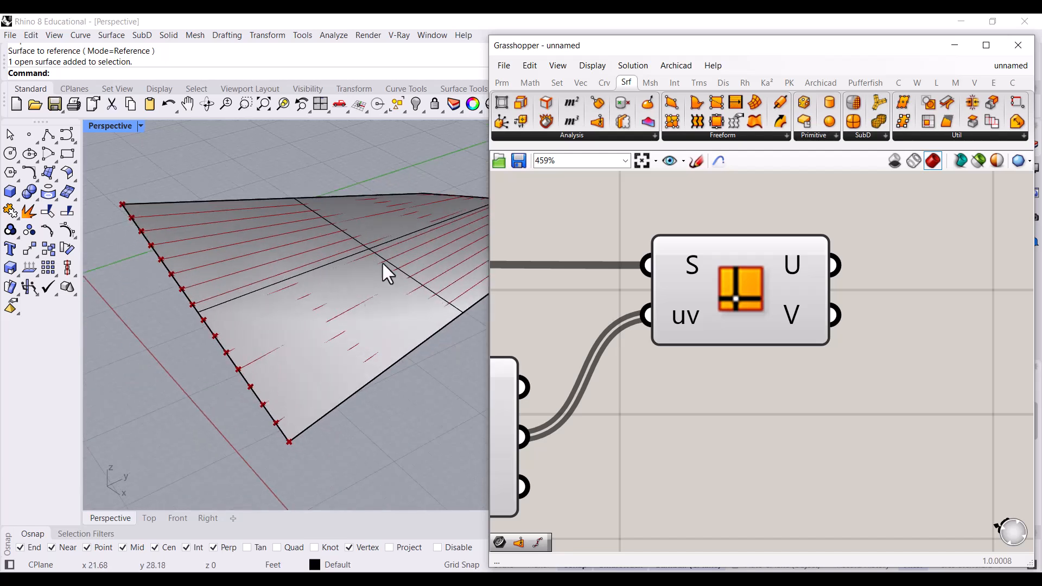
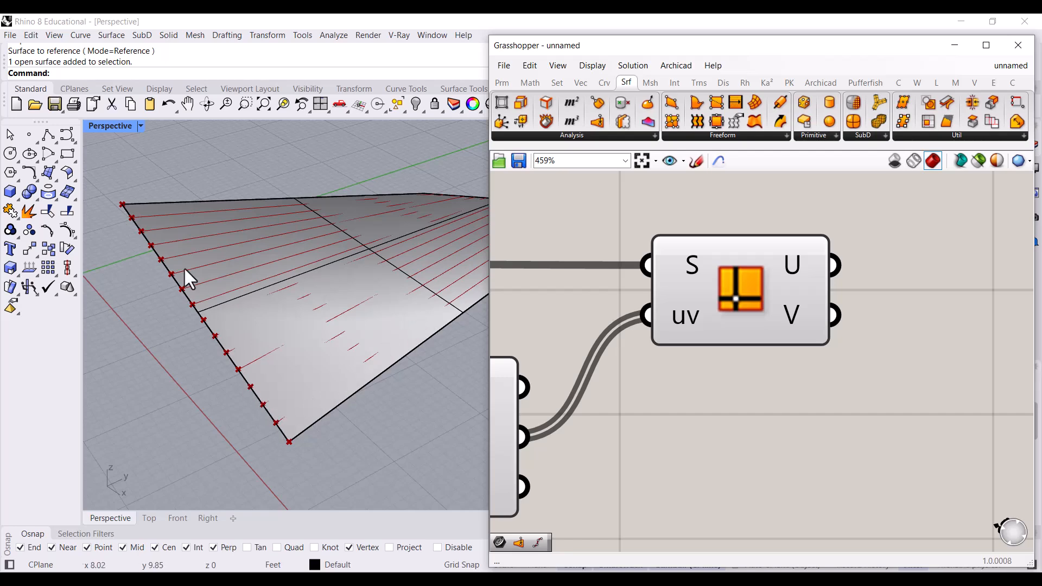
pyautogui.moveTo(201, 266); pyautogui.dragTo(310, 328, button='right')
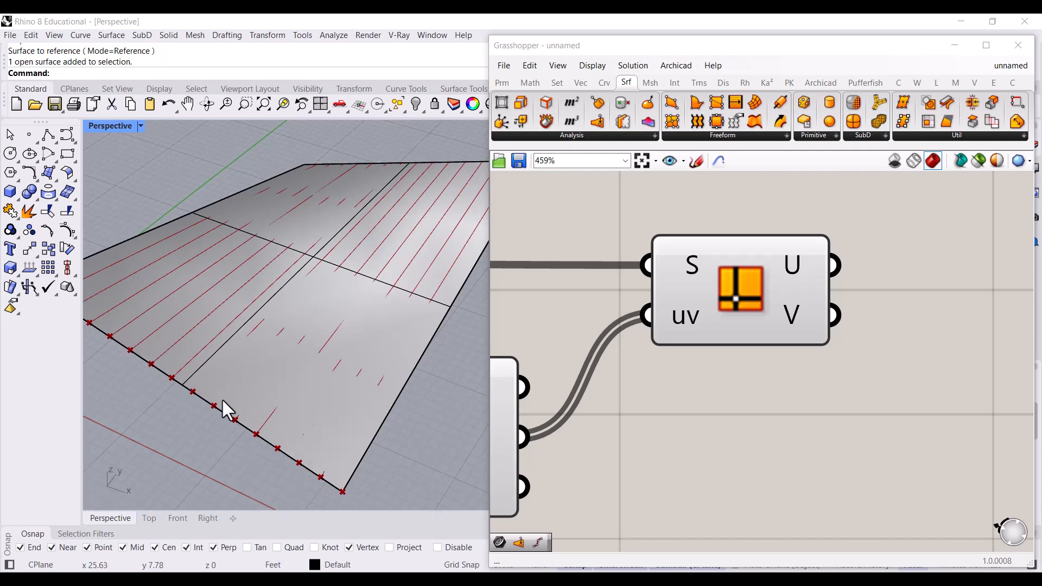
# Step: Add a Curve parameter to the canvas beside the Iso Curve component
pyautogui.moveTo(690, 383); pyautogui.dragTo(688, 427, button='right')
pyautogui.scroll(-2, 680, 386)
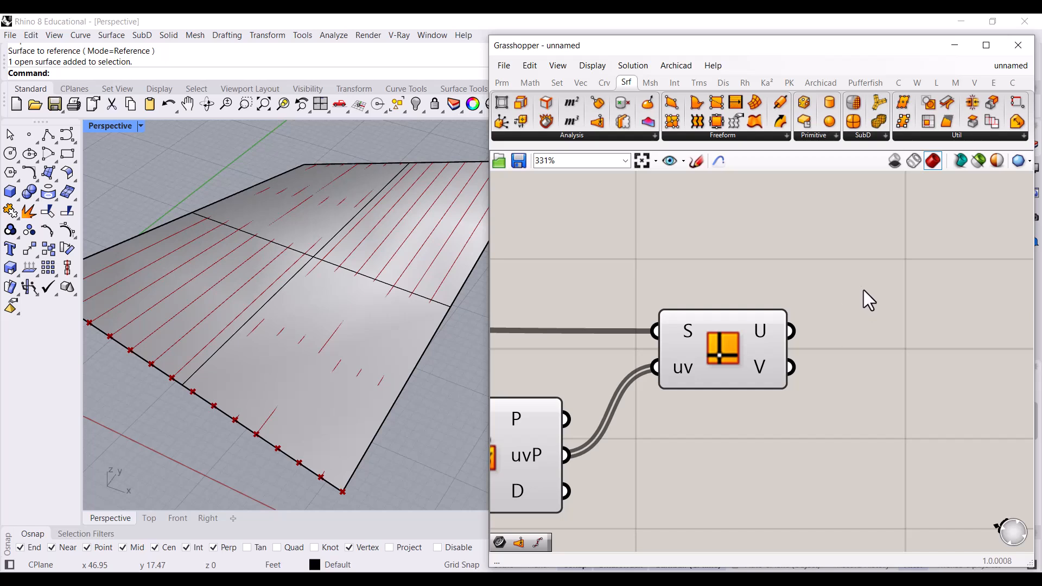
pyautogui.doubleClick(857, 262)
pyautogui.write('crv')
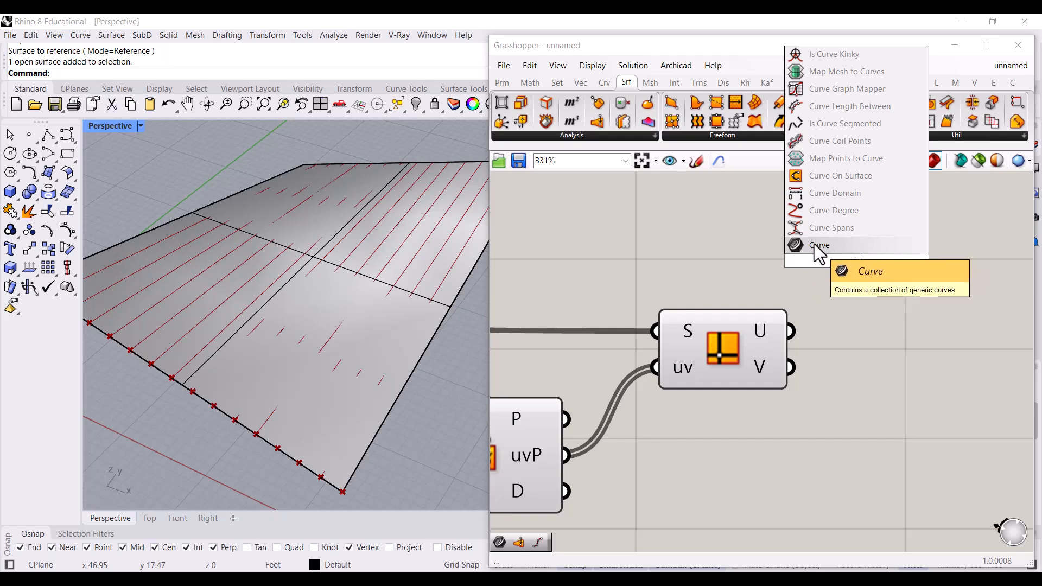
pyautogui.click(825, 246)
pyautogui.moveTo(839, 258); pyautogui.dragTo(910, 280)
pyautogui.moveTo(815, 284); pyautogui.dragTo(773, 279, button='right')
# Step: Try feeding Iso Curve's U output into the Curve parameter and select the parameter to preview its curves on the surface
pyautogui.moveTo(749, 339); pyautogui.dragTo(836, 279)
pyautogui.moveTo(886, 301)
pyautogui.mouseDown()
pyautogui.moveTo(895, 314)
pyautogui.moveTo(877, 298)
pyautogui.moveTo(888, 302)
pyautogui.mouseUp()
pyautogui.click(837, 356)
pyautogui.click(867, 285)
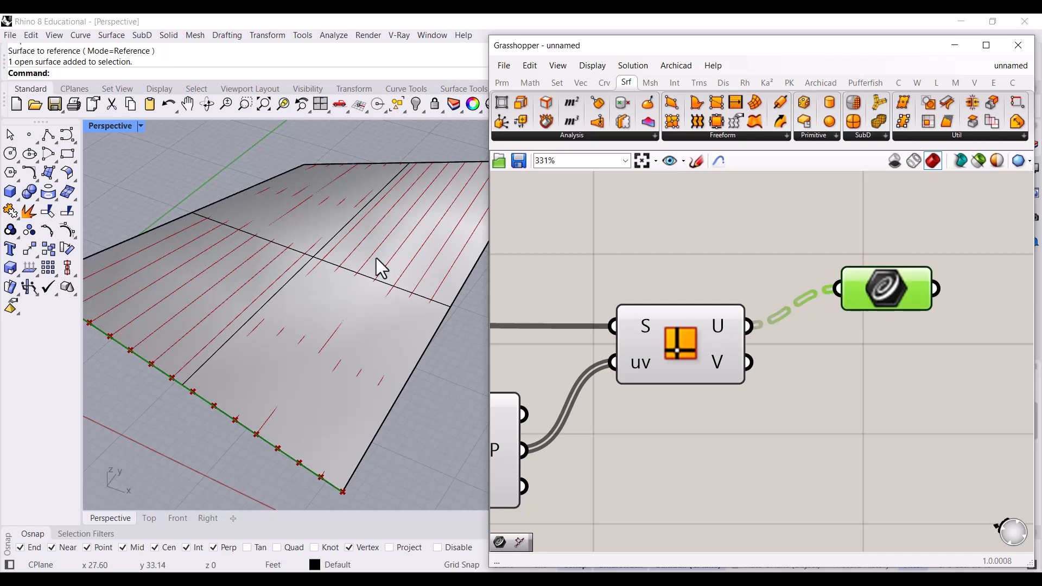
pyautogui.click(831, 408)
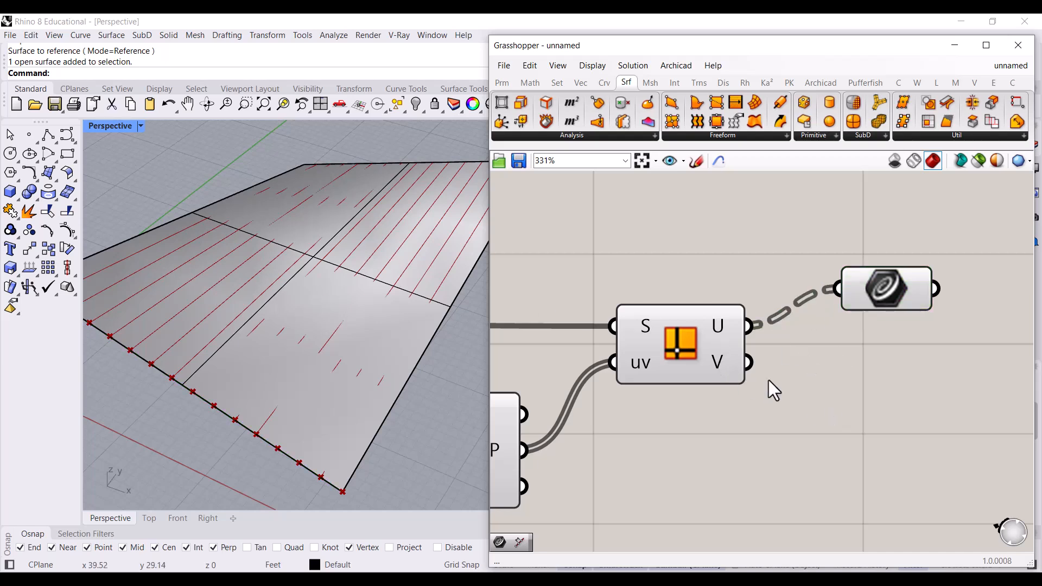
# Step: Connect Iso Curve's V output to the Curve parameter, place the parameter slightly lower, and preview its isocurves on the surface
pyautogui.moveTo(753, 371); pyautogui.dragTo(895, 360)
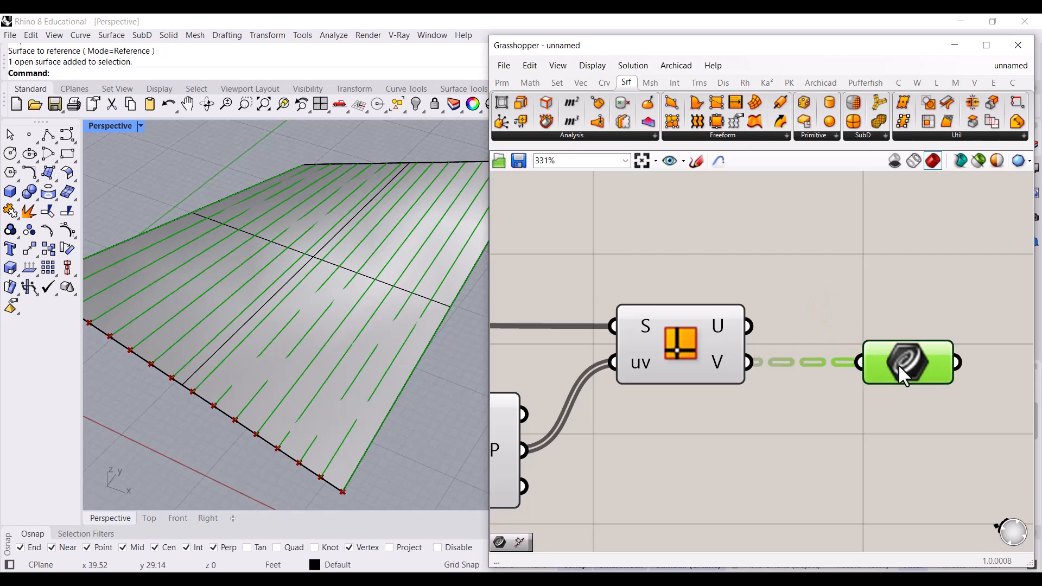
pyautogui.moveTo(800, 358); pyautogui.dragTo(742, 339, button='right')
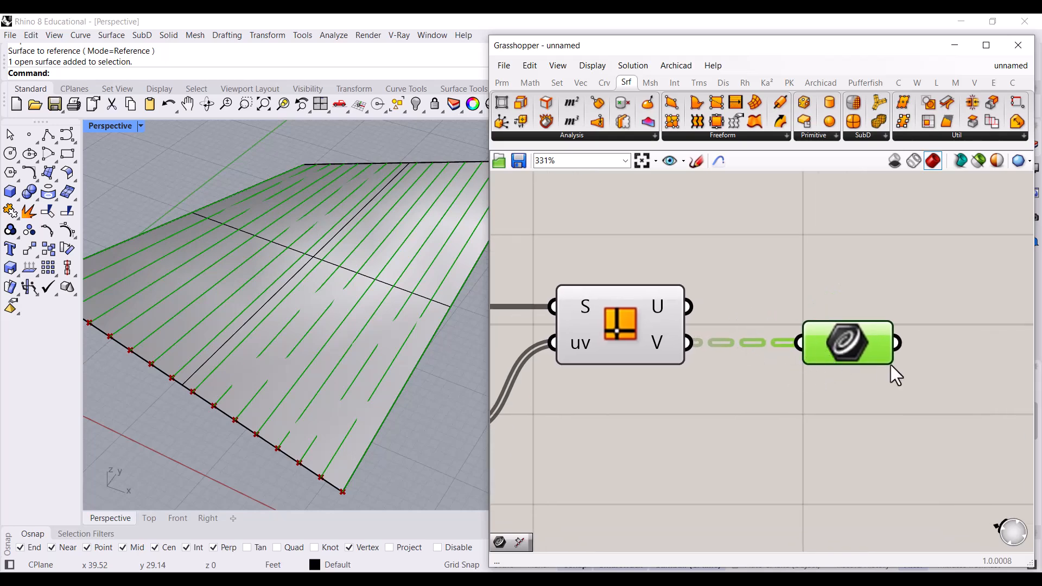
pyautogui.moveTo(861, 356); pyautogui.dragTo(856, 370)
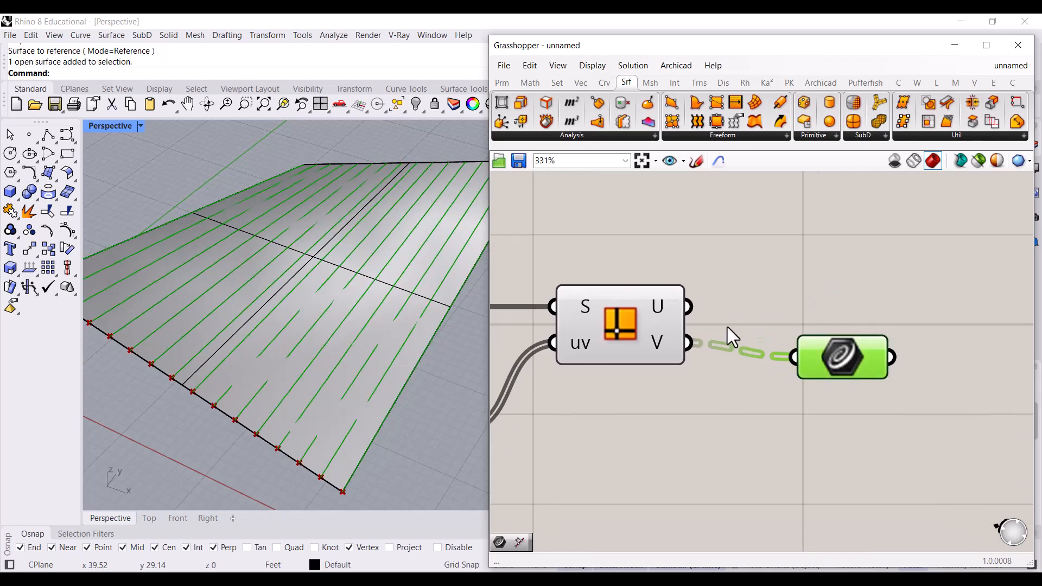
pyautogui.moveTo(838, 356); pyautogui.dragTo(839, 374)
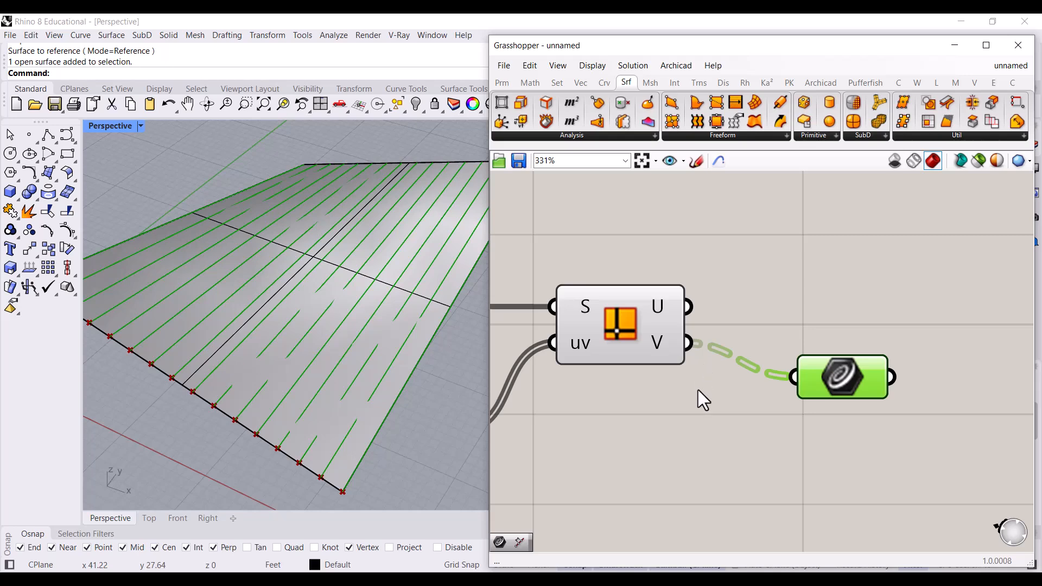
pyautogui.moveTo(384, 371); pyautogui.dragTo(370, 304, button='right')
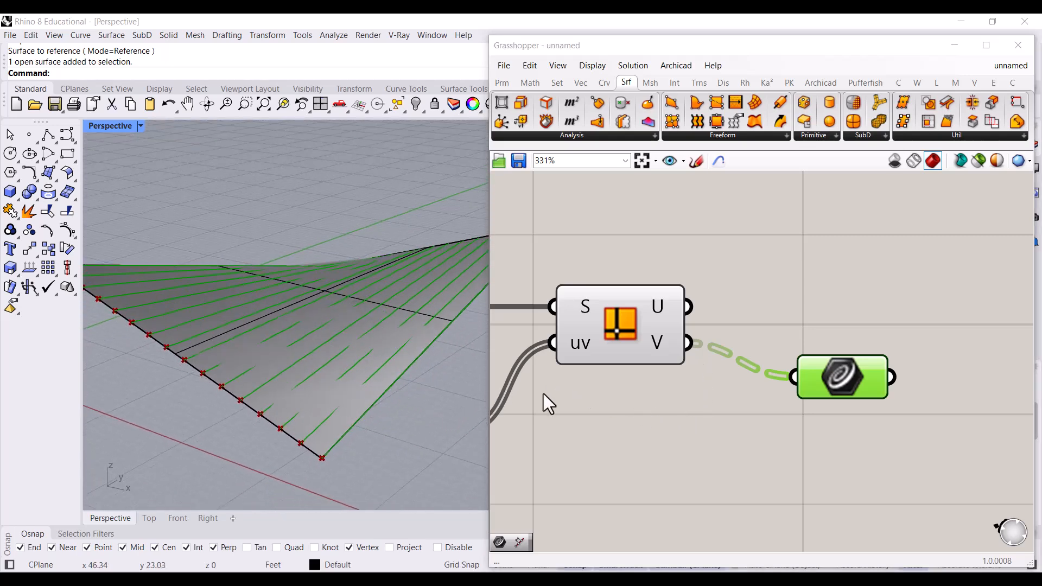
pyautogui.click(651, 402)
pyautogui.moveTo(829, 377)
pyautogui.mouseDown()
pyautogui.moveTo(796, 387)
pyautogui.moveTo(828, 375)
pyautogui.mouseUp()
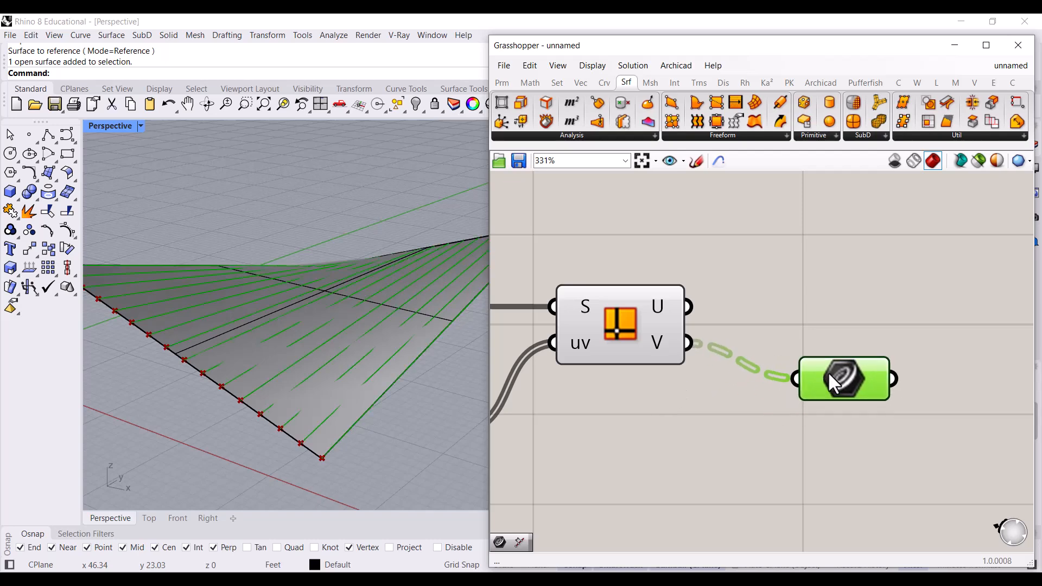
# Step: Try values of 10 and 30 on the Count slider feeding Divide Curve to compare the isocurve density
pyautogui.moveTo(727, 396); pyautogui.dragTo(875, 382, button='right')
pyautogui.scroll(-1, 875, 382)
pyautogui.scroll(-1, 875, 382)
pyautogui.moveTo(662, 373); pyautogui.dragTo(732, 356, button='right')
pyautogui.moveTo(602, 380); pyautogui.dragTo(906, 384, button='right')
pyautogui.scroll(-3, 738, 384)
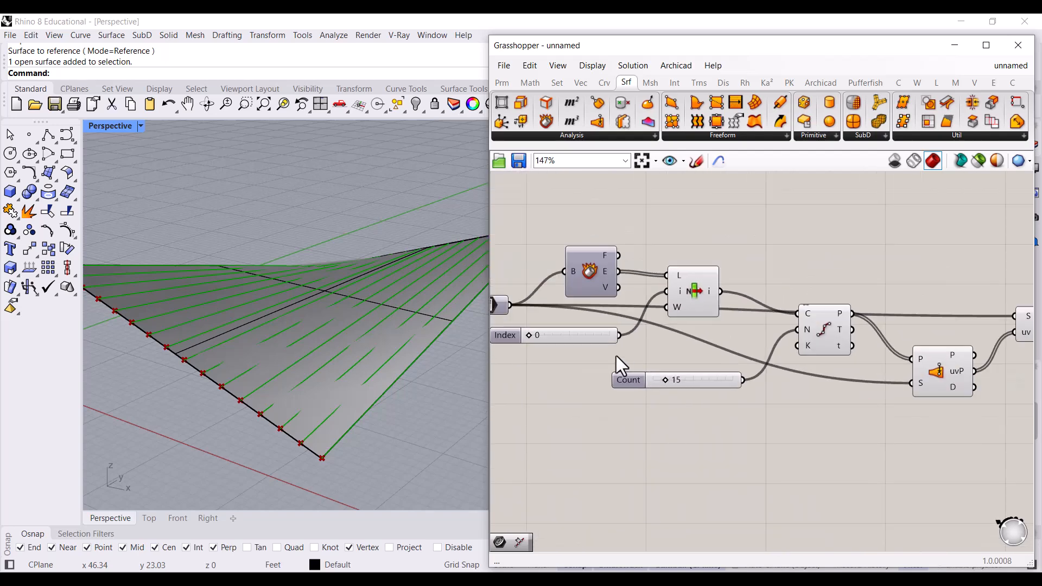
pyautogui.scroll(3, 683, 371)
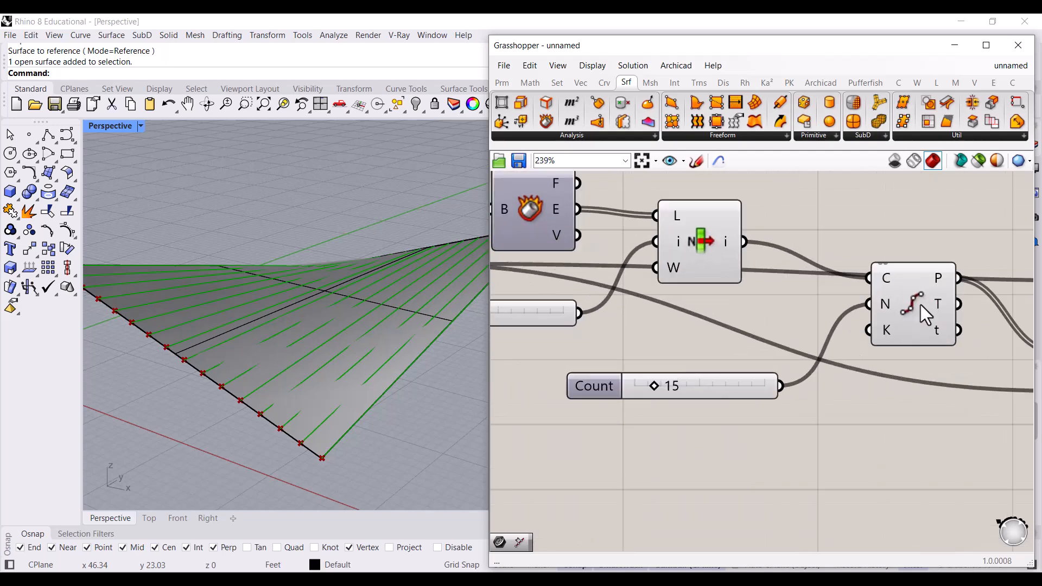
pyautogui.scroll(2, 640, 383)
pyautogui.moveTo(659, 387)
pyautogui.mouseDown()
pyautogui.moveTo(687, 386)
pyautogui.moveTo(650, 387)
pyautogui.mouseUp()
pyautogui.moveTo(419, 354); pyautogui.dragTo(402, 375, button='right')
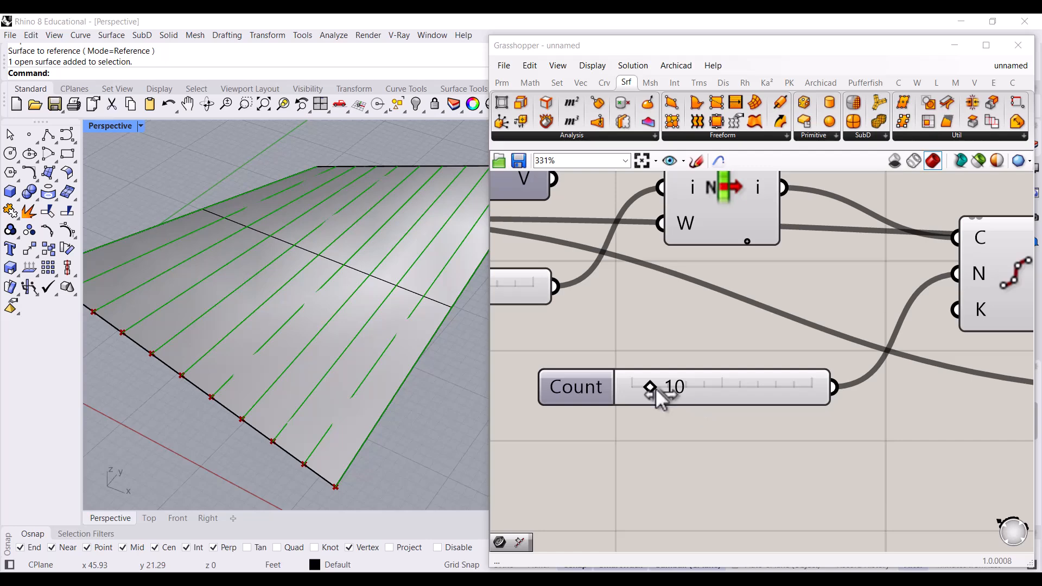
pyautogui.moveTo(654, 386); pyautogui.dragTo(690, 387)
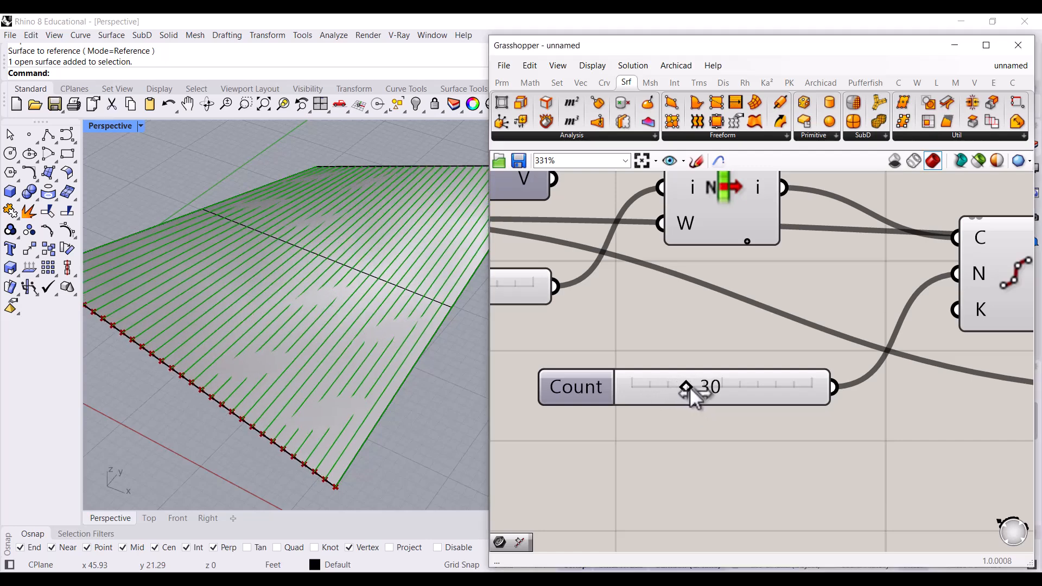
pyautogui.scroll(3, 340, 363)
pyautogui.moveTo(339, 362)
pyautogui.mouseDown(button='right')
pyautogui.moveTo(345, 332)
pyautogui.moveTo(347, 359)
pyautogui.mouseUp(button='right')
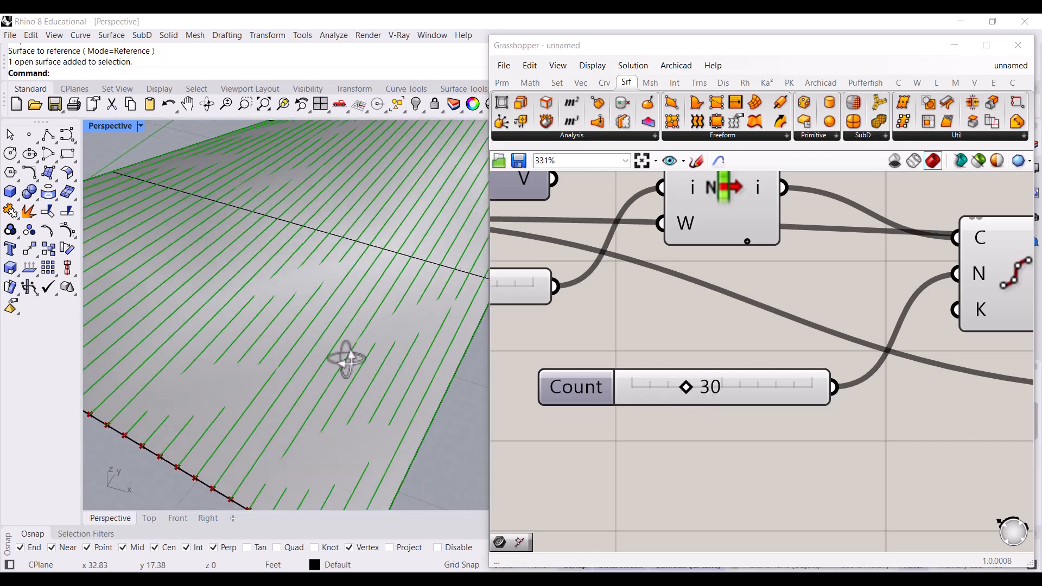
# Step: Set the Count slider feeding Divide Curve to 19
pyautogui.scroll(-3, 347, 358)
pyautogui.moveTo(685, 386); pyautogui.dragTo(671, 386)
pyautogui.scroll(-3, 678, 343)
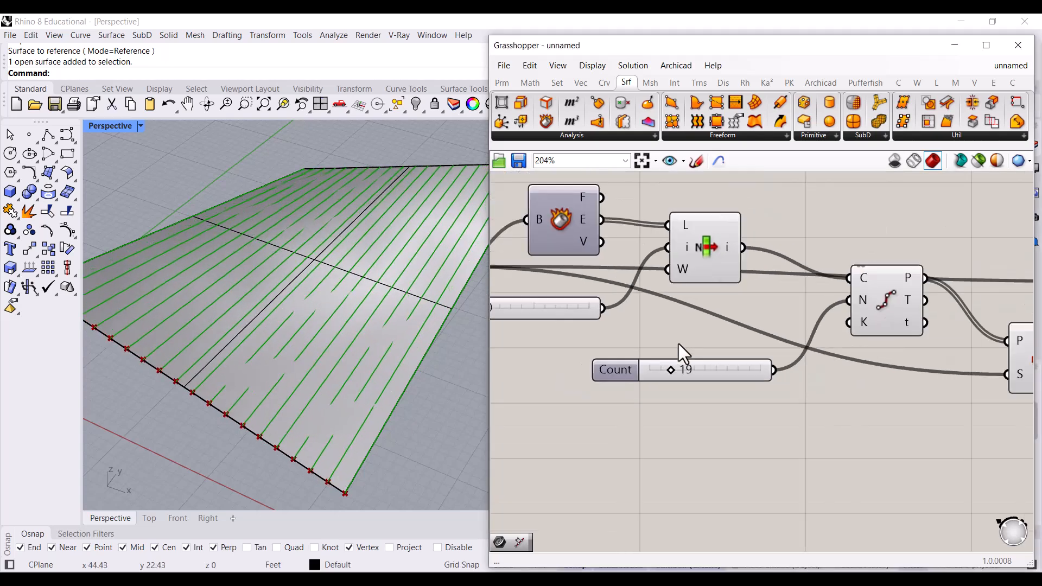
# Step: Shift the Curve parameter slightly up, closer in line with Iso Curve's V output
pyautogui.scroll(-2, 721, 308)
pyautogui.moveTo(723, 307); pyautogui.dragTo(588, 310, button='right')
pyautogui.moveTo(843, 356); pyautogui.dragTo(668, 364, button='right')
pyautogui.scroll(3, 873, 363)
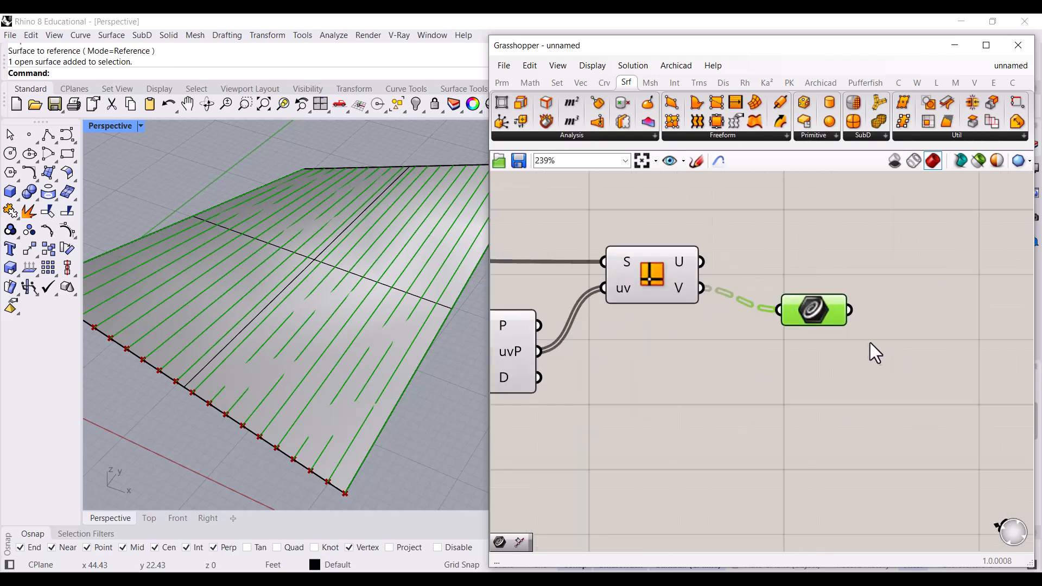
pyautogui.moveTo(877, 353); pyautogui.dragTo(758, 361, button='right')
pyautogui.doubleClick(781, 355)
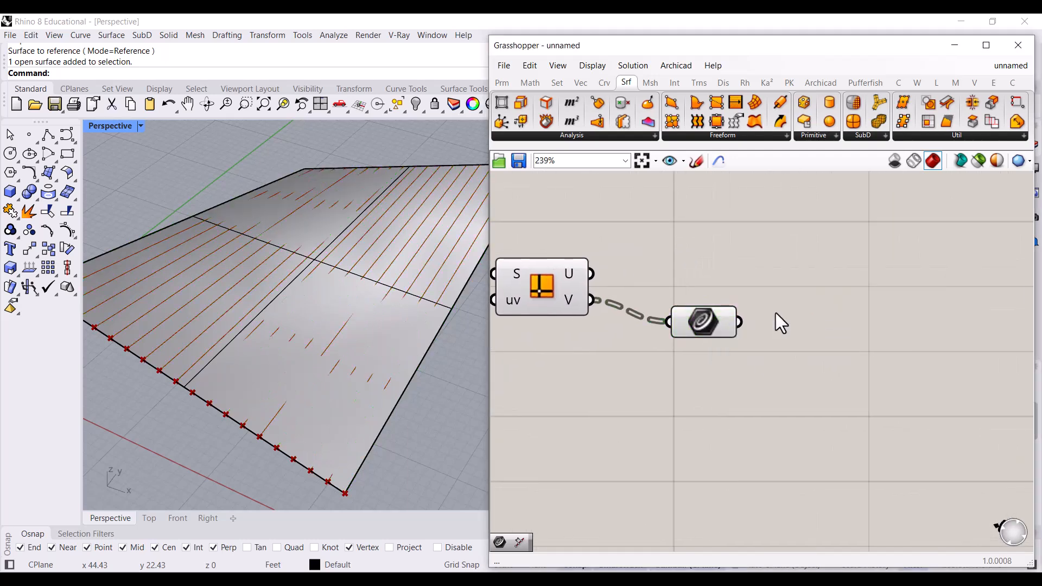
pyautogui.moveTo(700, 333)
pyautogui.mouseDown()
pyautogui.moveTo(701, 287)
pyautogui.moveTo(708, 329)
pyautogui.moveTo(701, 319)
pyautogui.mouseUp()
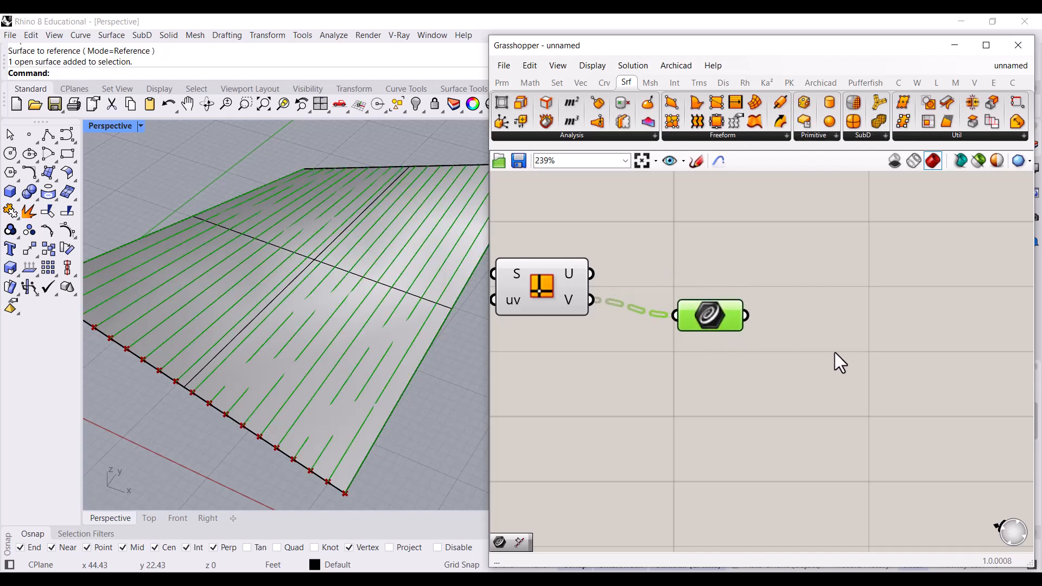
# Step: Add an Extrude component after the Curve parameter and connect the parameter's output to Extrude's B input
pyautogui.doubleClick(848, 330)
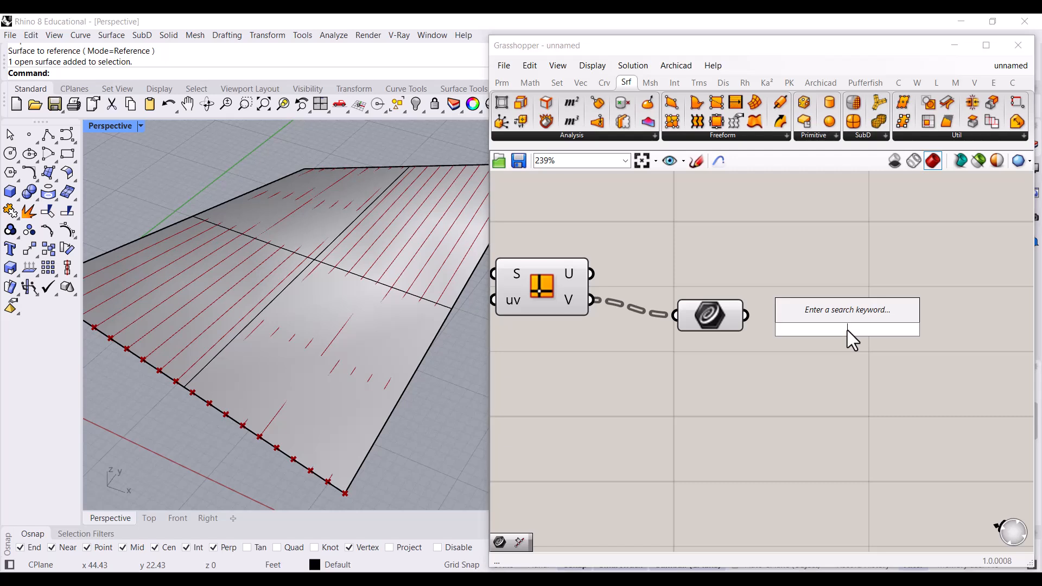
pyautogui.write('extrude')
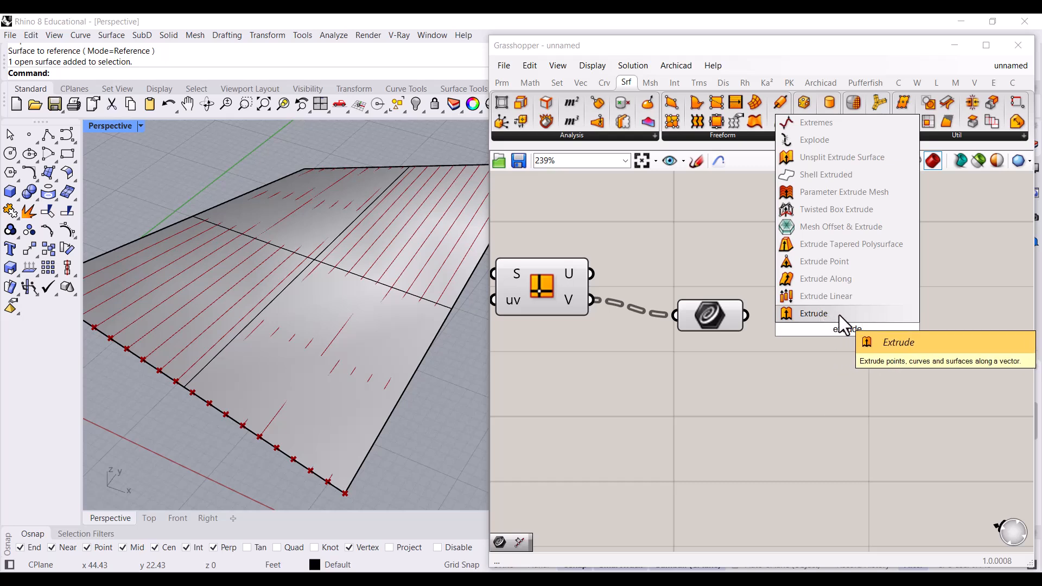
pyautogui.click(839, 315)
pyautogui.moveTo(828, 322); pyautogui.dragTo(857, 351)
pyautogui.click(776, 298)
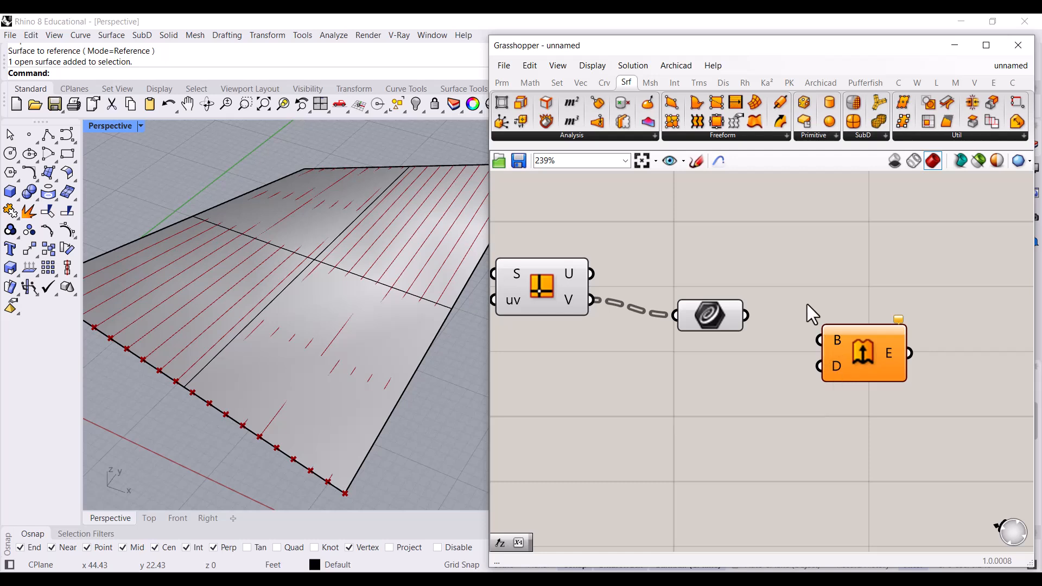
pyautogui.scroll(1, 786, 329)
pyautogui.moveTo(739, 314); pyautogui.dragTo(861, 374)
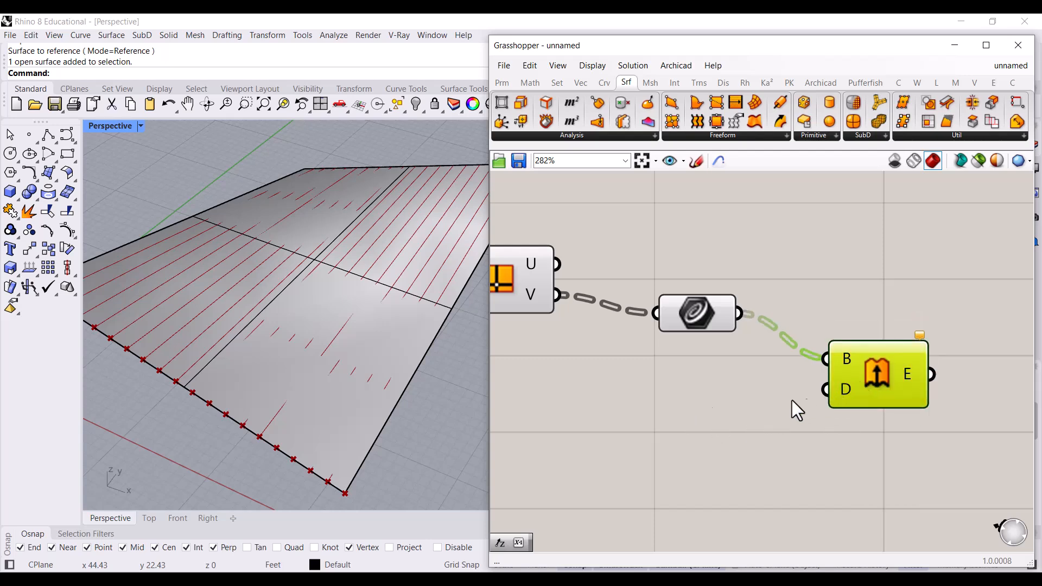
pyautogui.moveTo(325, 402); pyautogui.dragTo(326, 353, button='right')
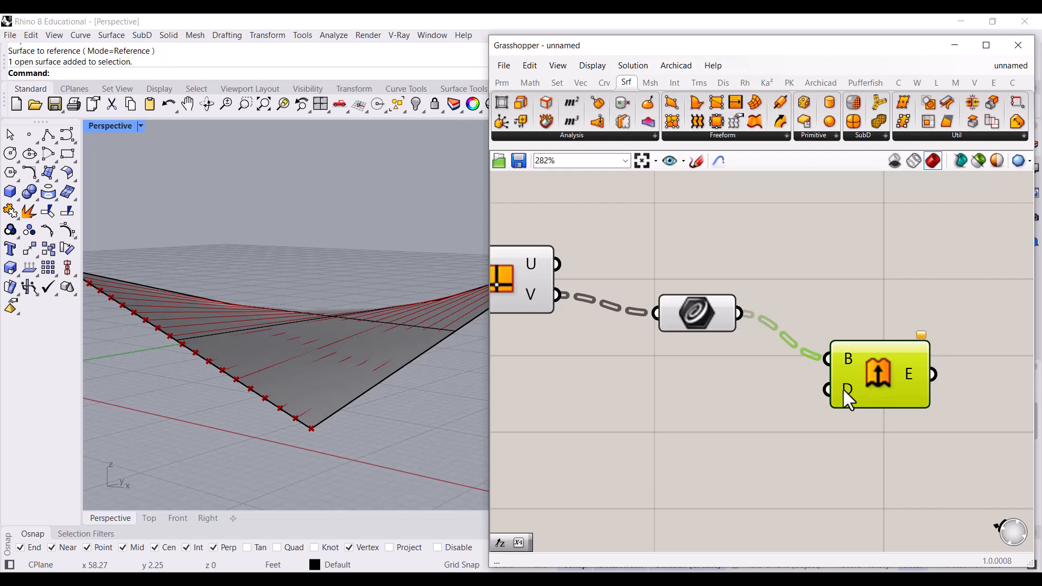
# Step: Add a Unit Z vector component below the Curve parameter, keeping the Rhino viewport visible beside the canvas
pyautogui.click(685, 410)
pyautogui.click(580, 84)
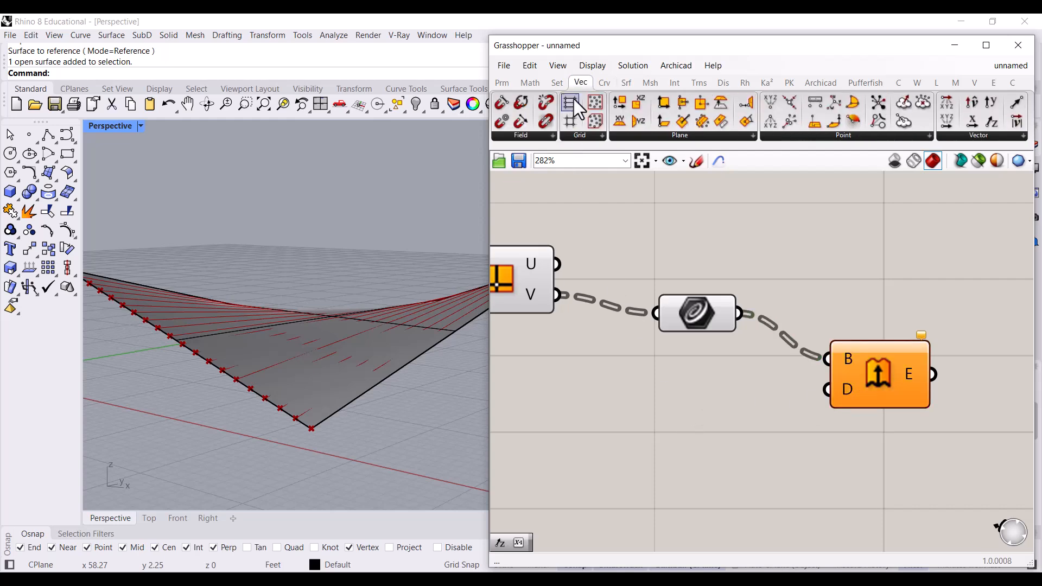
pyautogui.click(986, 45)
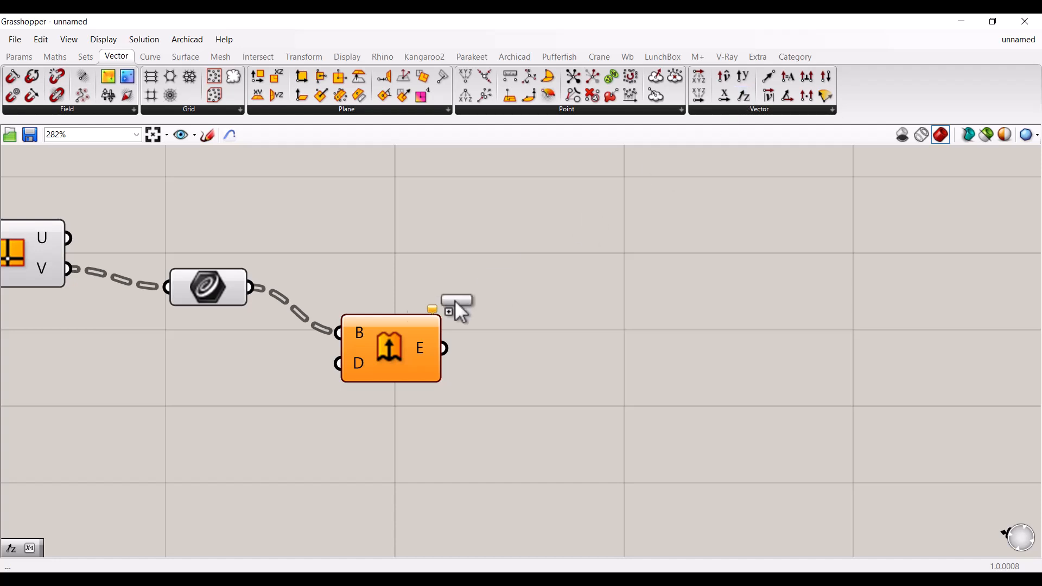
pyautogui.moveTo(496, 281); pyautogui.dragTo(224, 427)
pyautogui.moveTo(322, 400); pyautogui.dragTo(522, 377, button='right')
pyautogui.moveTo(406, 25); pyautogui.dragTo(714, 27)
pyautogui.moveTo(832, 374); pyautogui.dragTo(655, 344, button='right')
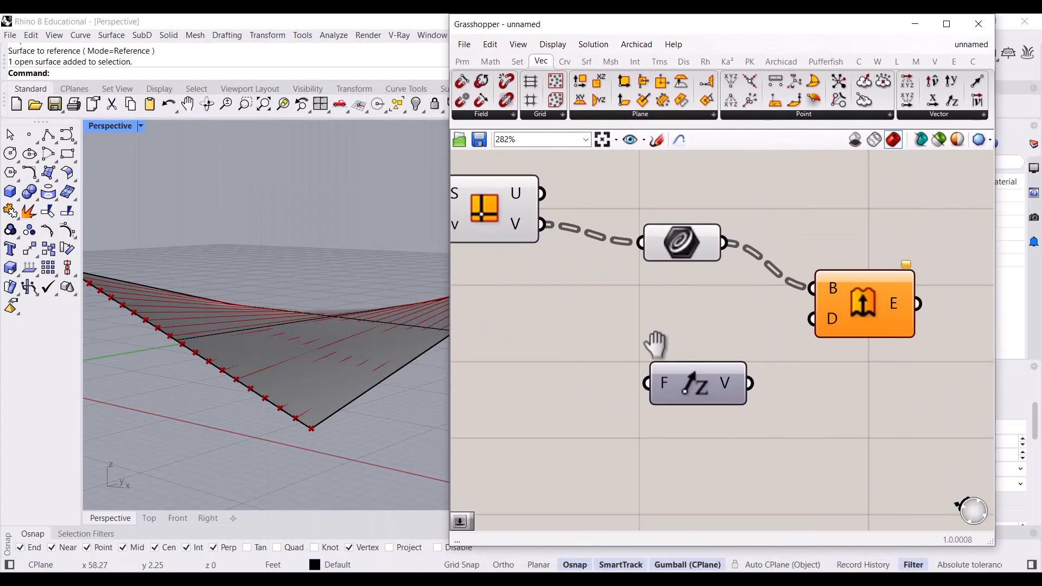
# Step: Connect Unit Z's V output to Extrude's D input and bring Unit Z closer to Extrude
pyautogui.moveTo(749, 383); pyautogui.dragTo(812, 319)
pyautogui.moveTo(699, 392); pyautogui.dragTo(688, 350)
pyautogui.click(652, 307)
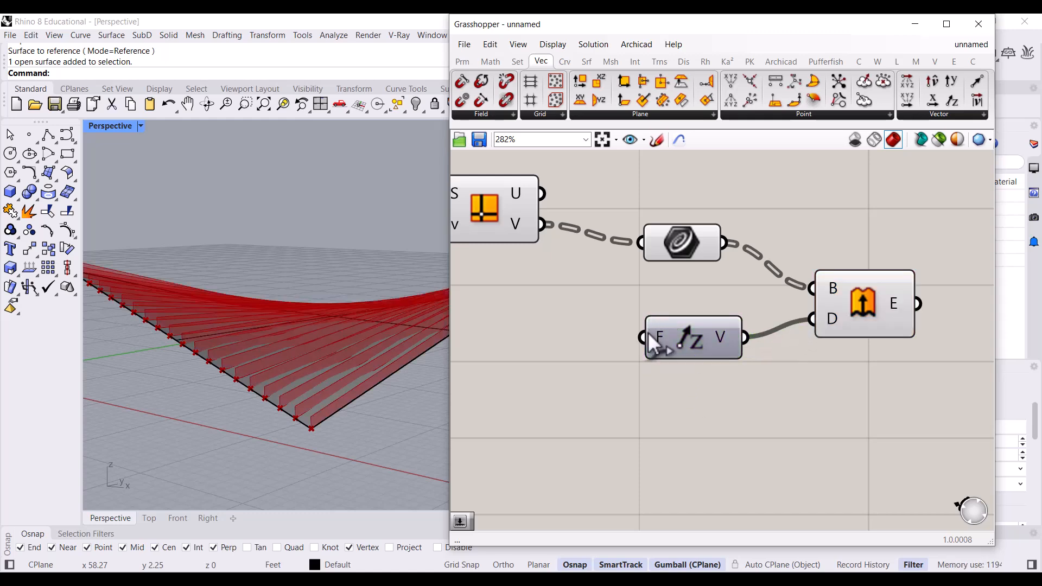
pyautogui.moveTo(402, 412); pyautogui.dragTo(356, 419, button='right')
pyautogui.scroll(5, 317, 422)
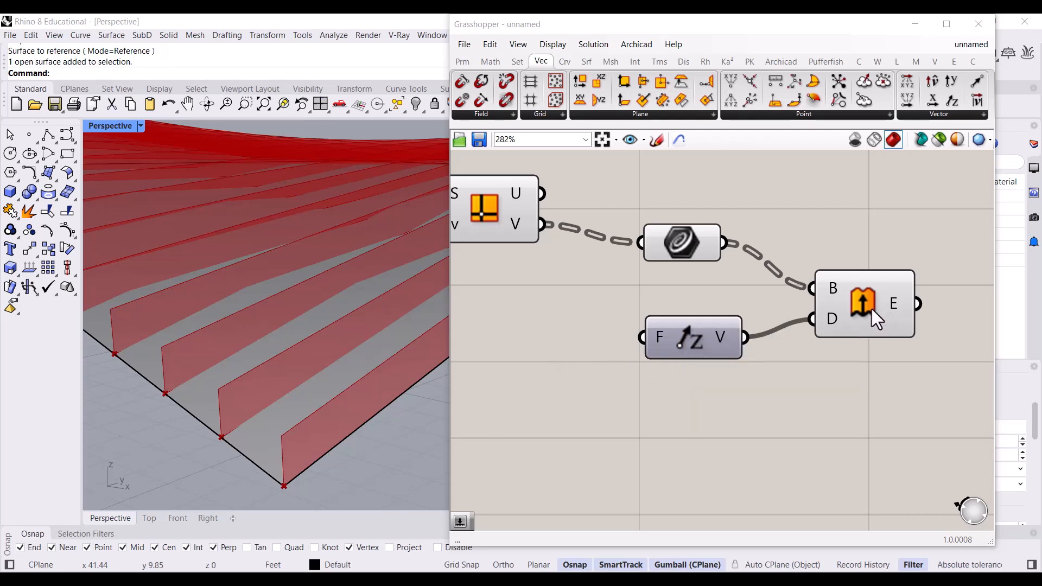
# Step: Make room around the Unit Z component and add a number slider with a value of 5.25 before it
pyautogui.moveTo(645, 347); pyautogui.dragTo(702, 341, button='right')
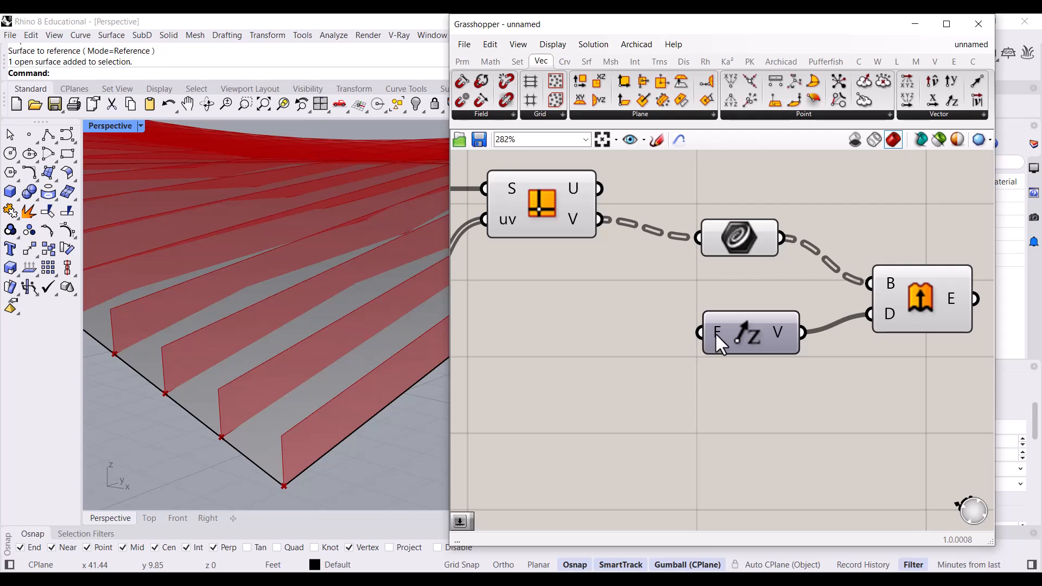
pyautogui.moveTo(739, 338); pyautogui.dragTo(758, 338)
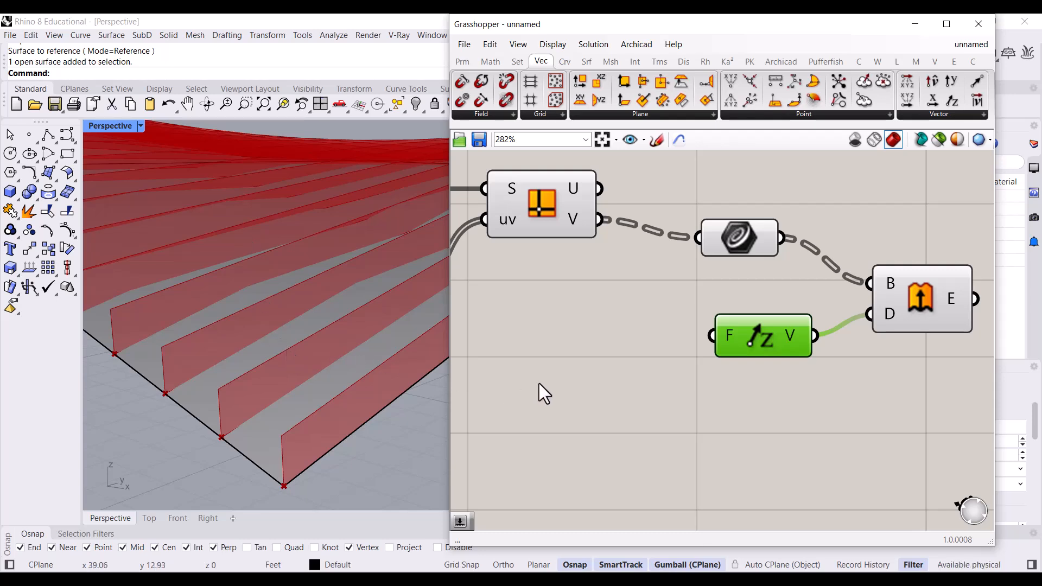
pyautogui.moveTo(562, 356); pyautogui.dragTo(610, 359, button='right')
pyautogui.doubleClick(616, 374)
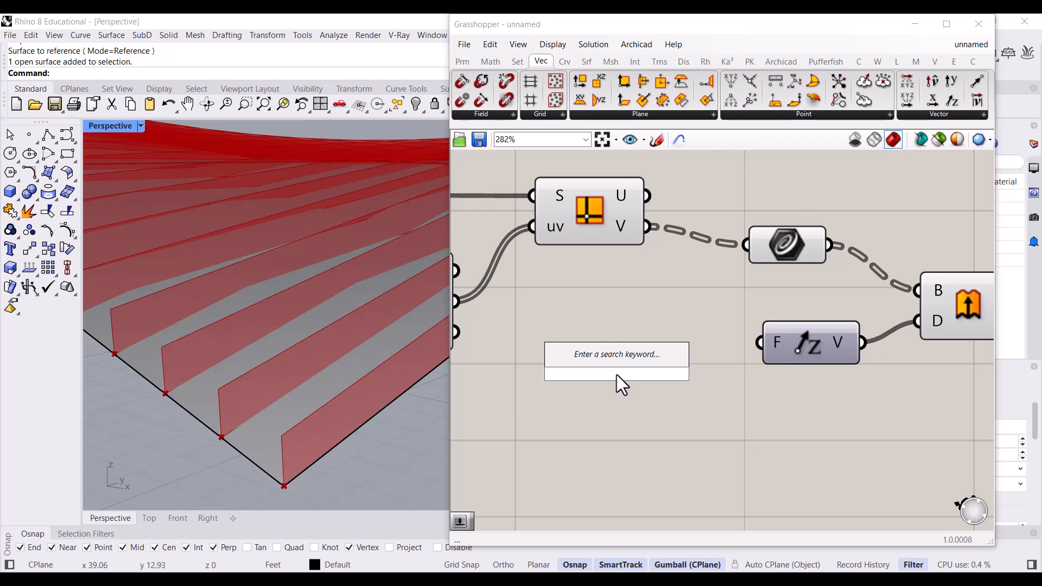
pyautogui.write('5.25')
pyautogui.press('Return')
# Step: Position the new number slider before Unit Z and connect it to Unit Z's F input
pyautogui.moveTo(699, 372); pyautogui.dragTo(603, 405)
pyautogui.scroll(4, 609, 403)
pyautogui.scroll(-4, 691, 379)
pyautogui.moveTo(696, 373); pyautogui.dragTo(613, 368)
pyautogui.moveTo(754, 367); pyautogui.dragTo(792, 333)
# Step: Adjust the extrusion height by setting the Factor slider to 2.79
pyautogui.moveTo(369, 391); pyautogui.dragTo(338, 359, button='right')
pyautogui.moveTo(620, 362)
pyautogui.mouseDown()
pyautogui.moveTo(717, 366)
pyautogui.moveTo(606, 367)
pyautogui.mouseUp()
pyautogui.moveTo(351, 346)
pyautogui.mouseDown(button='right')
pyautogui.moveTo(356, 284)
pyautogui.moveTo(388, 291)
pyautogui.moveTo(409, 333)
pyautogui.moveTo(338, 351)
pyautogui.mouseUp(button='right')
pyautogui.moveTo(605, 366); pyautogui.dragTo(630, 365)
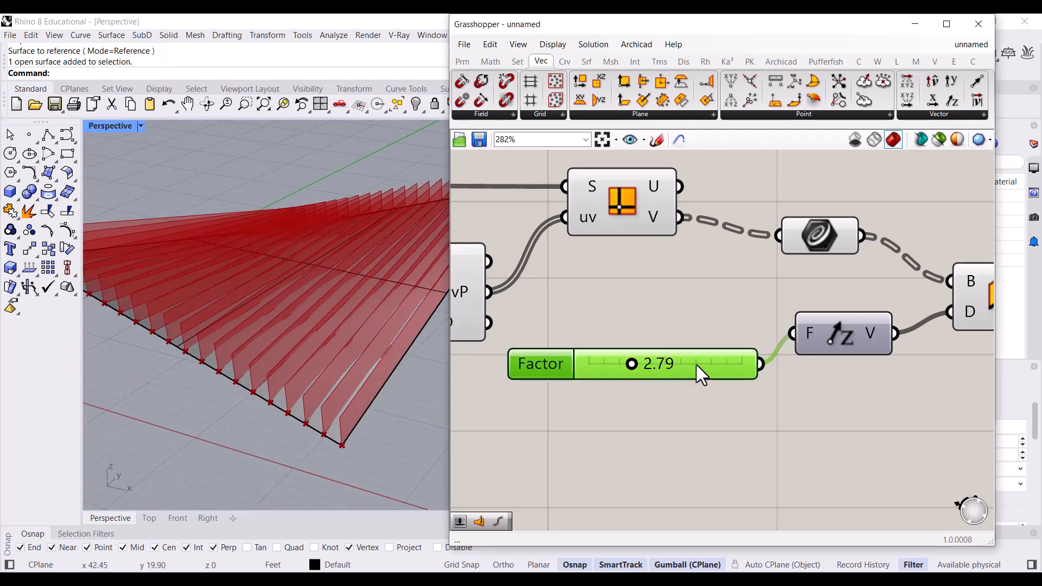
# Step: Move the Extrude component up to line up with the Curve parameter
pyautogui.scroll(-5, 700, 349)
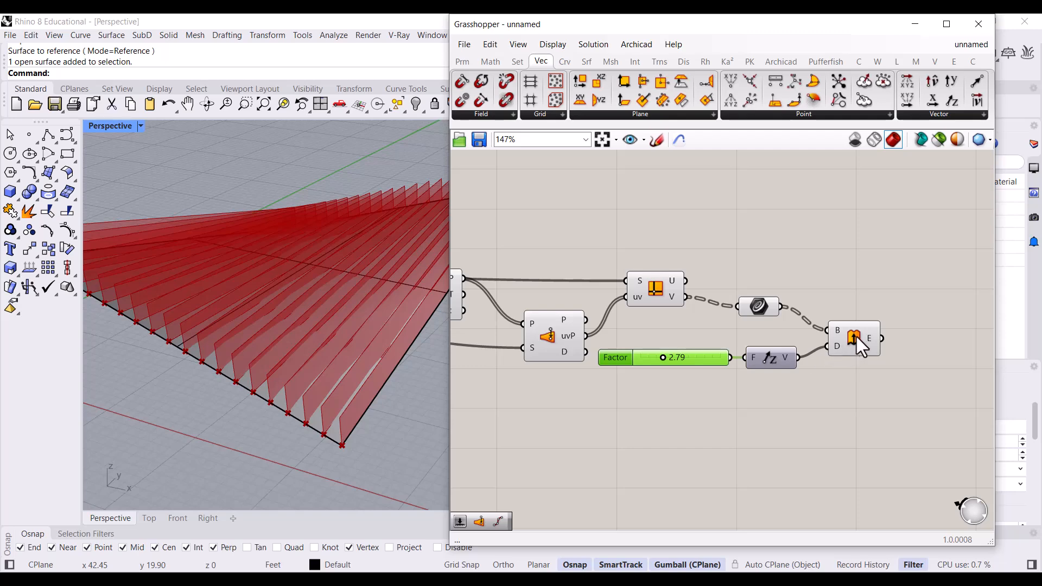
pyautogui.moveTo(857, 337); pyautogui.dragTo(857, 313)
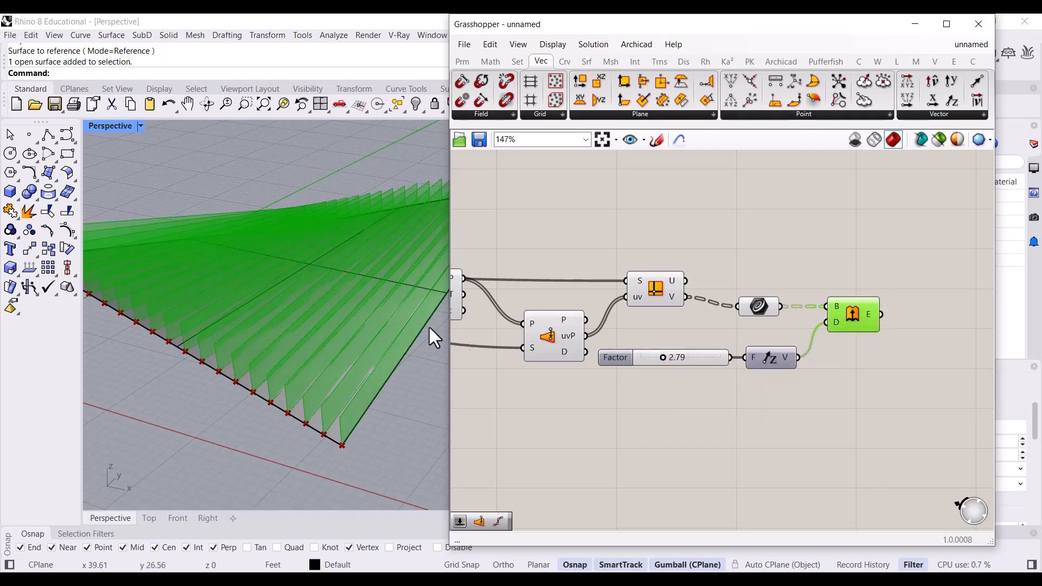
# Step: Bake the Extrude component's vertical fins into the Rhino model
pyautogui.click(893, 369)
pyautogui.moveTo(905, 356); pyautogui.dragTo(836, 357, button='right')
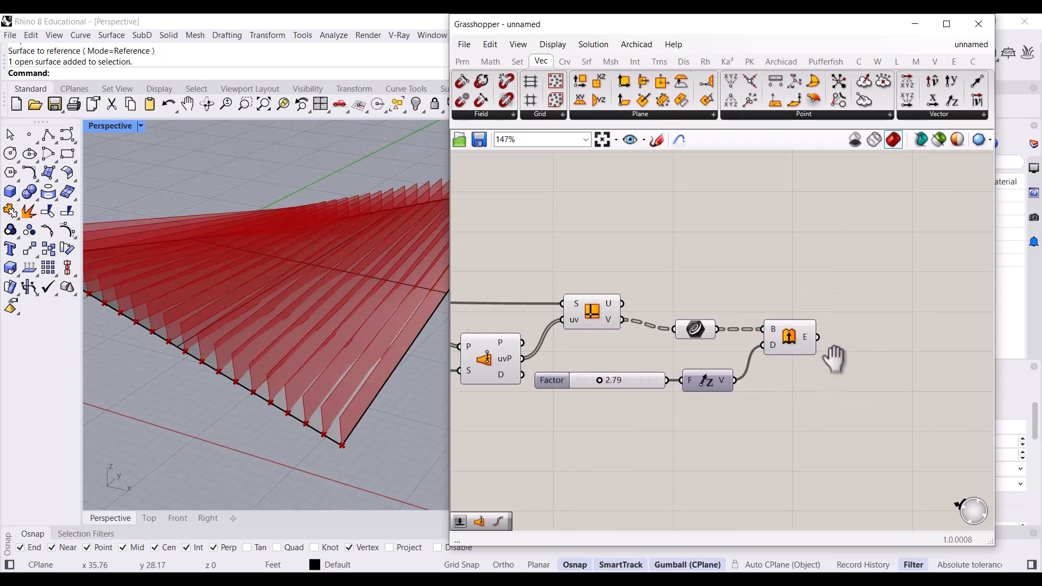
pyautogui.scroll(4, 803, 359)
pyautogui.click(792, 328)
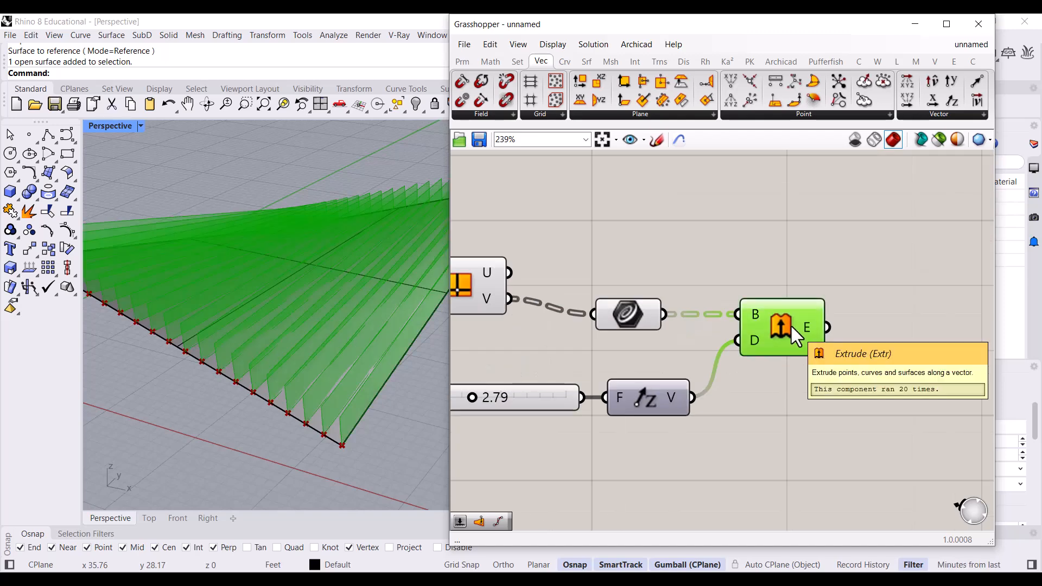
pyautogui.middleClick(828, 247)
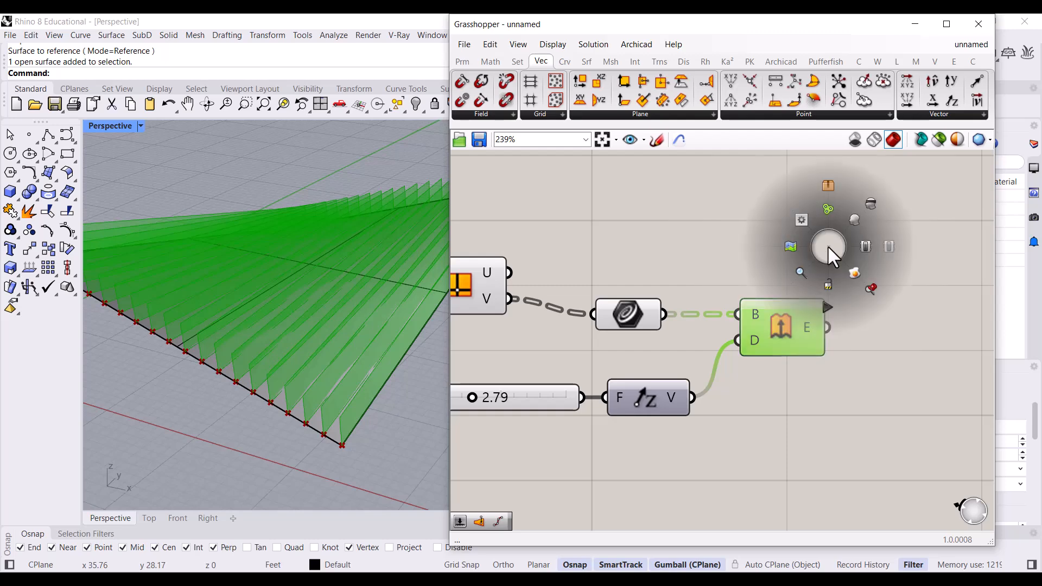
pyautogui.click(852, 273)
pyautogui.click(774, 230)
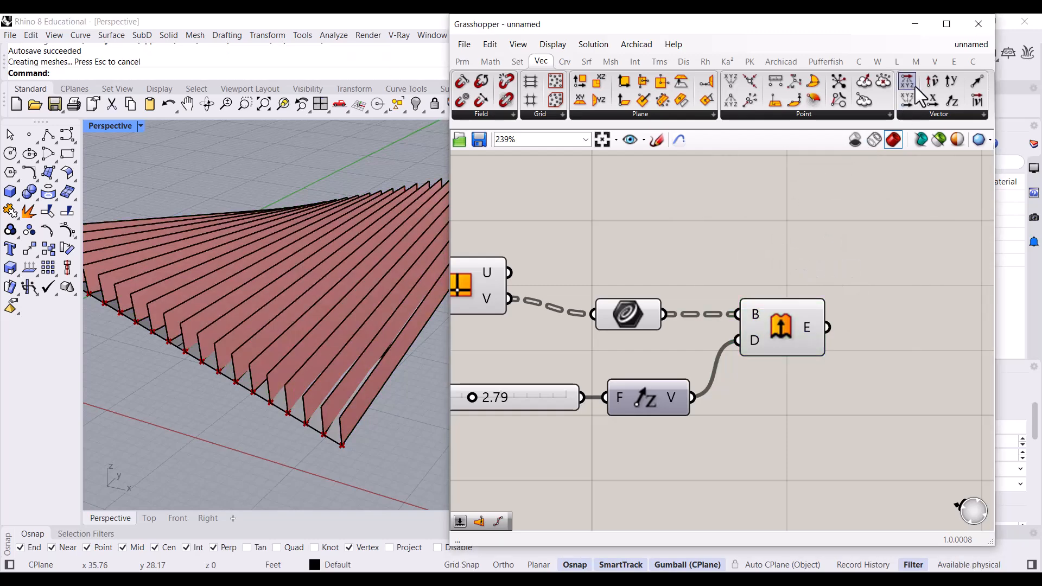
# Step: Save the Grasshopper definition as "Isocurves from Surface" in the ARCH 215 3D folder
pyautogui.click(478, 140)
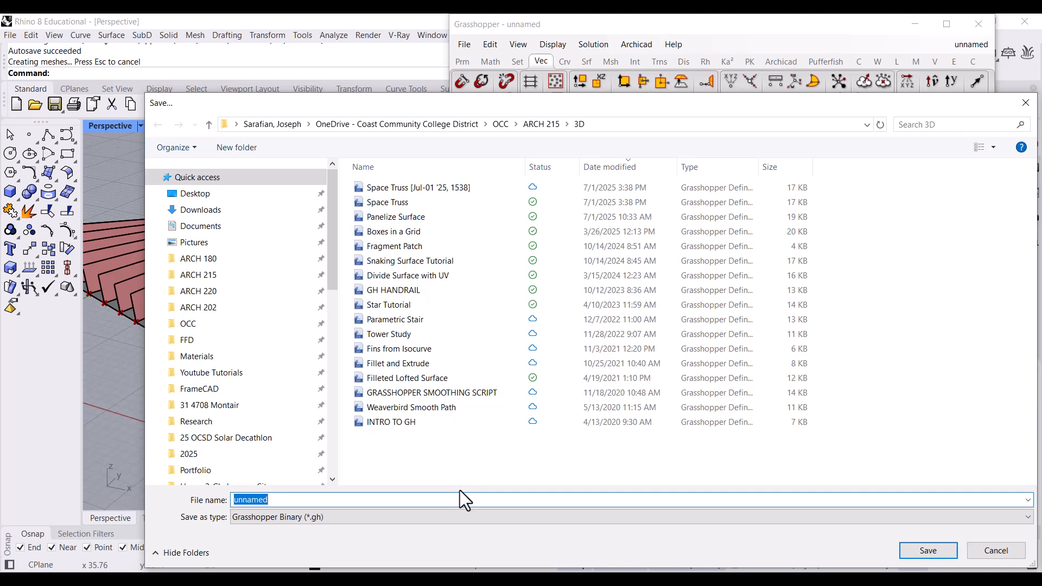
pyautogui.write('Isocurves from Surfaces')
pyautogui.press('BackSpace')
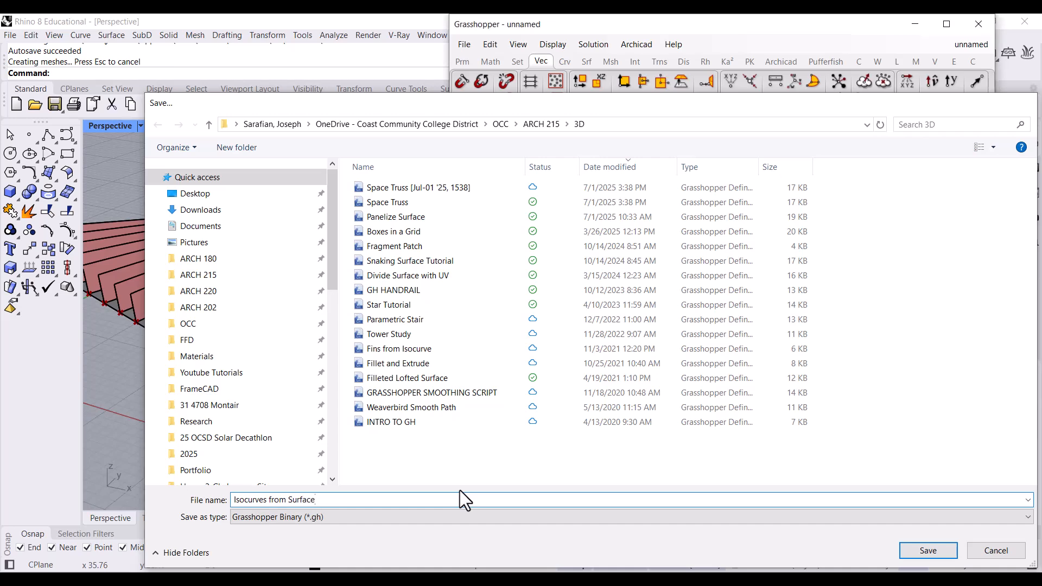
pyautogui.press('Return')
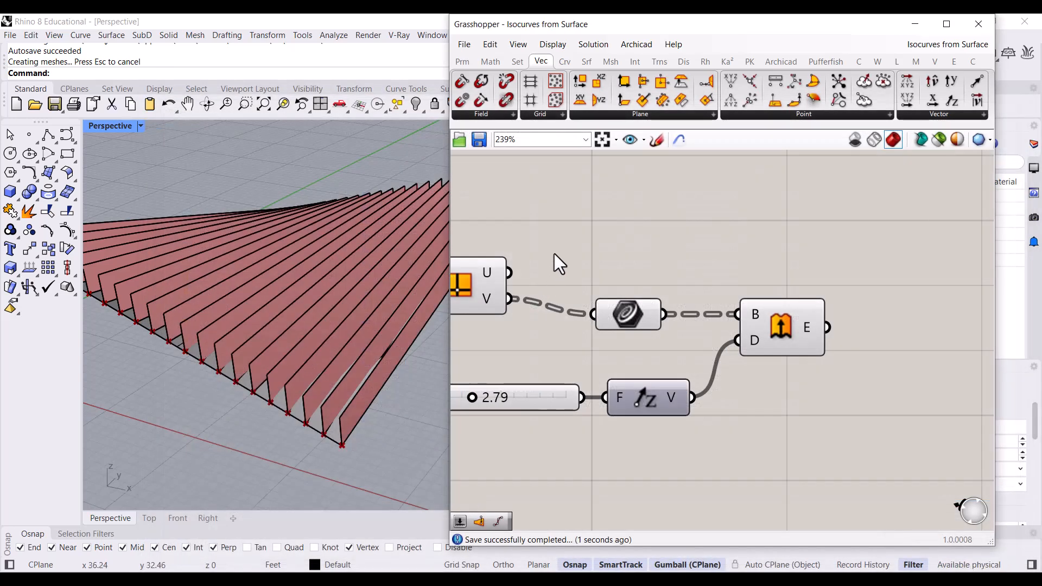
# Step: Save the Rhino model as "Isocurves from Surface" in the ARCH 215 3D folder
pyautogui.click(156, 167)
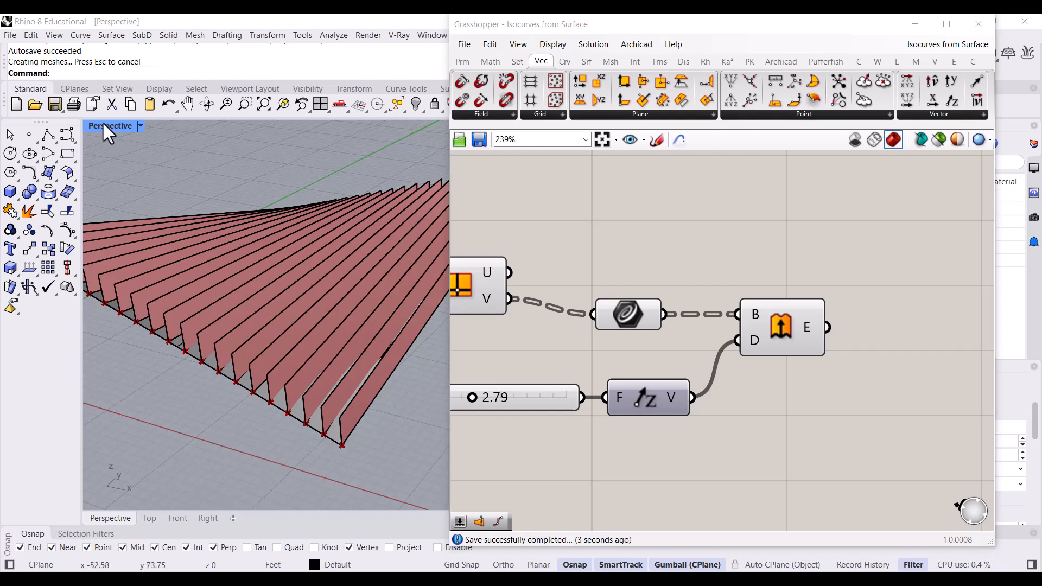
pyautogui.click(52, 103)
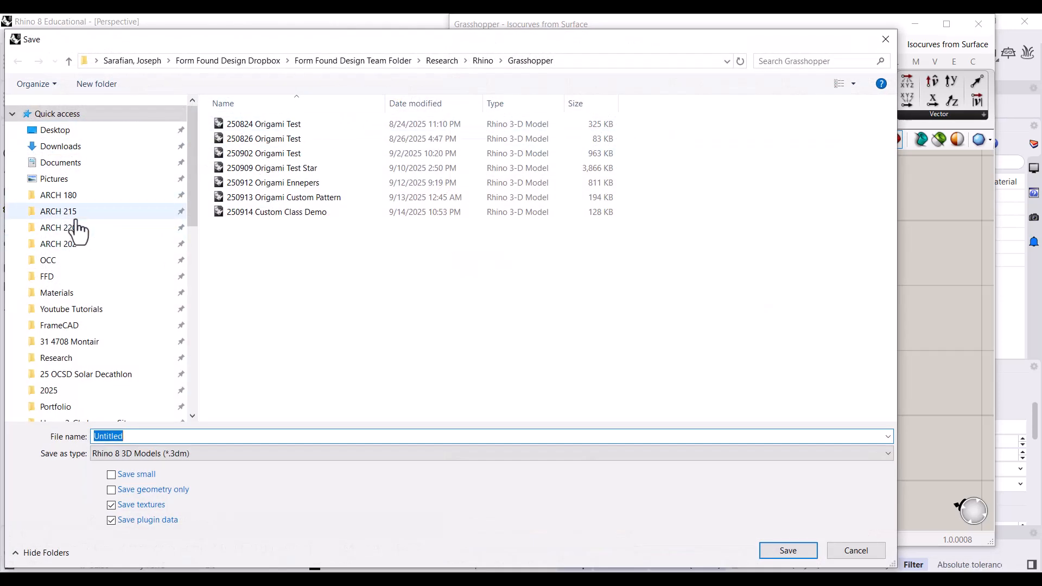
pyautogui.click(142, 214)
pyautogui.doubleClick(230, 139)
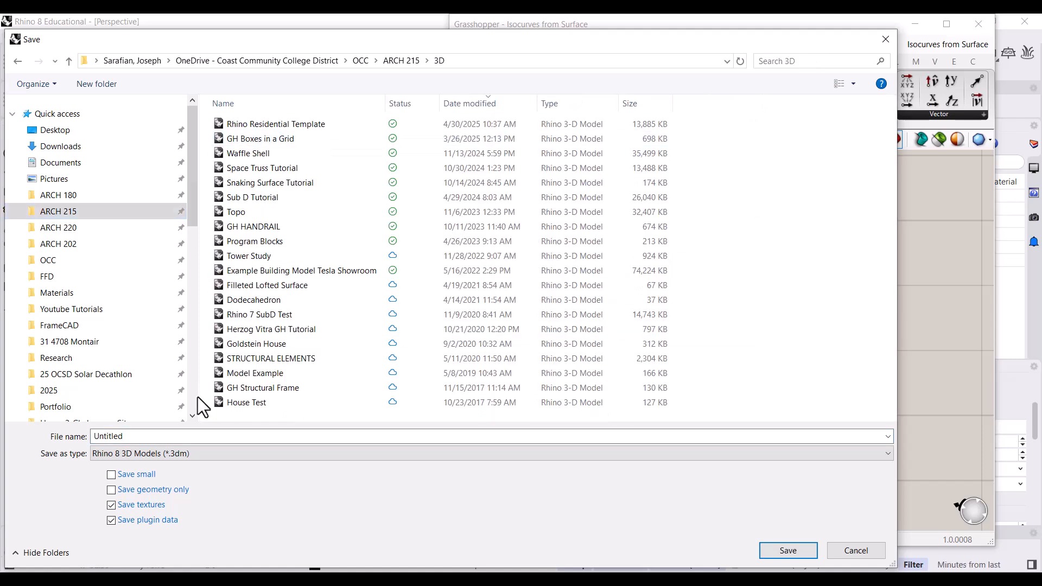
pyautogui.click(182, 437)
pyautogui.write('Isuc')
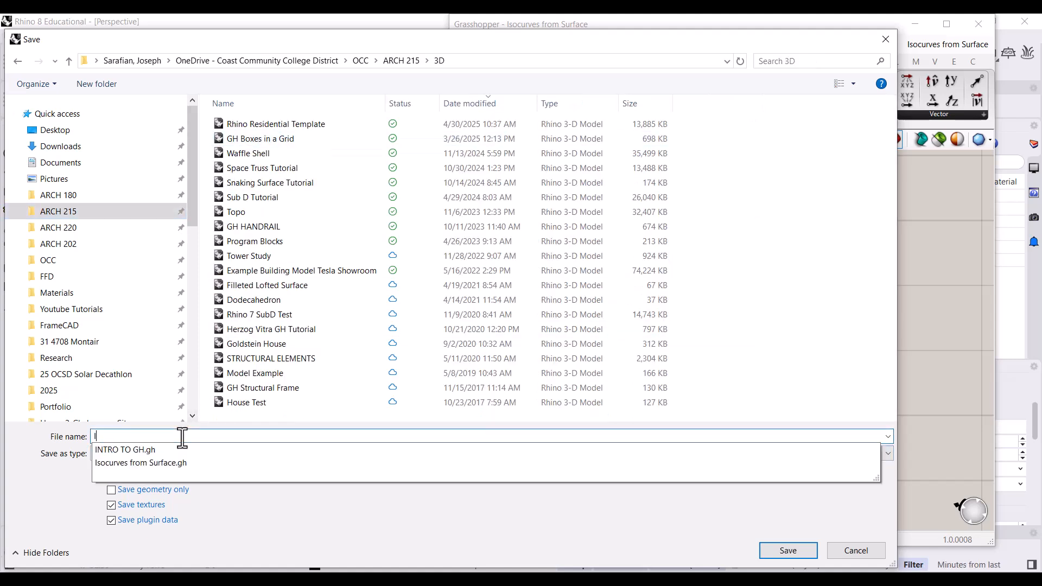
pyautogui.press('BackSpace')
pyautogui.write('oc')
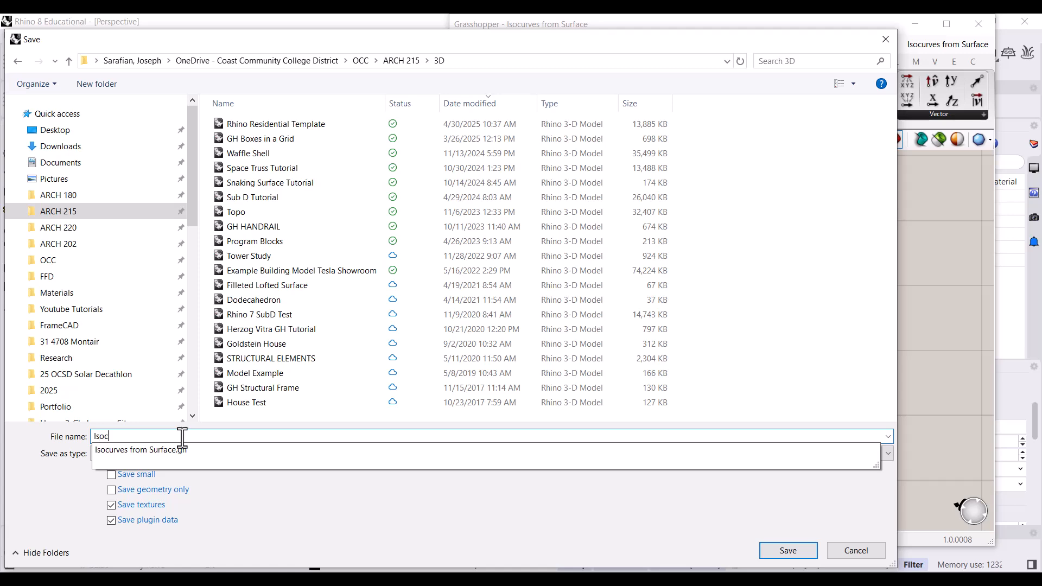
pyautogui.write('urves from Surface')
pyautogui.press('Return')
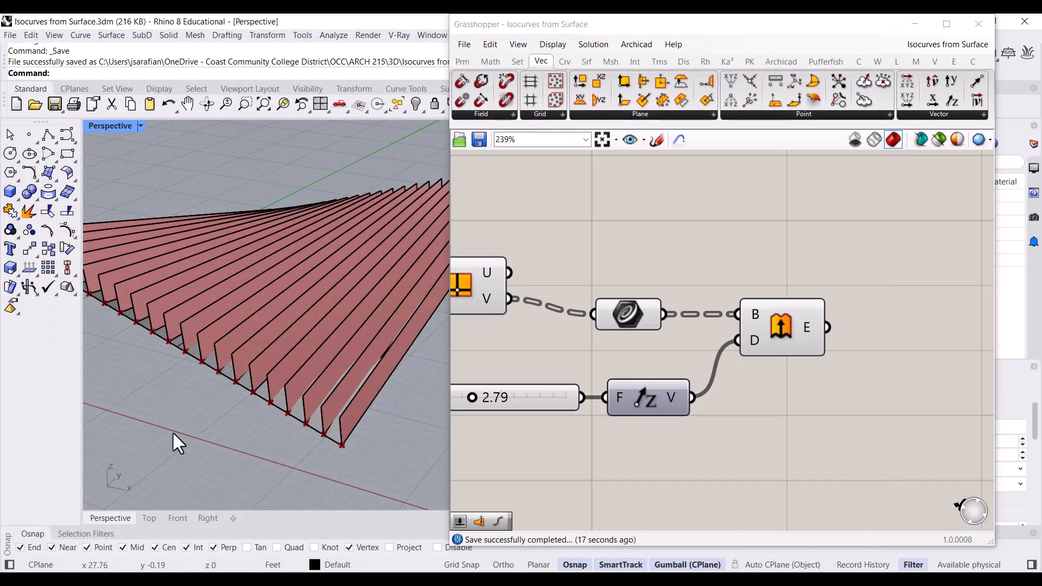
# Step: Close the Grasshopper window and examine the baked fins individually as Rhino surfaces
pyautogui.click(973, 28)
pyautogui.moveTo(521, 295)
pyautogui.mouseDown(button='right')
pyautogui.moveTo(490, 310)
pyautogui.moveTo(682, 373)
pyautogui.moveTo(414, 337)
pyautogui.moveTo(505, 260)
pyautogui.moveTo(525, 284)
pyautogui.moveTo(502, 293)
pyautogui.mouseUp(button='right')
pyautogui.scroll(3, 597, 265)
pyautogui.click(597, 265)
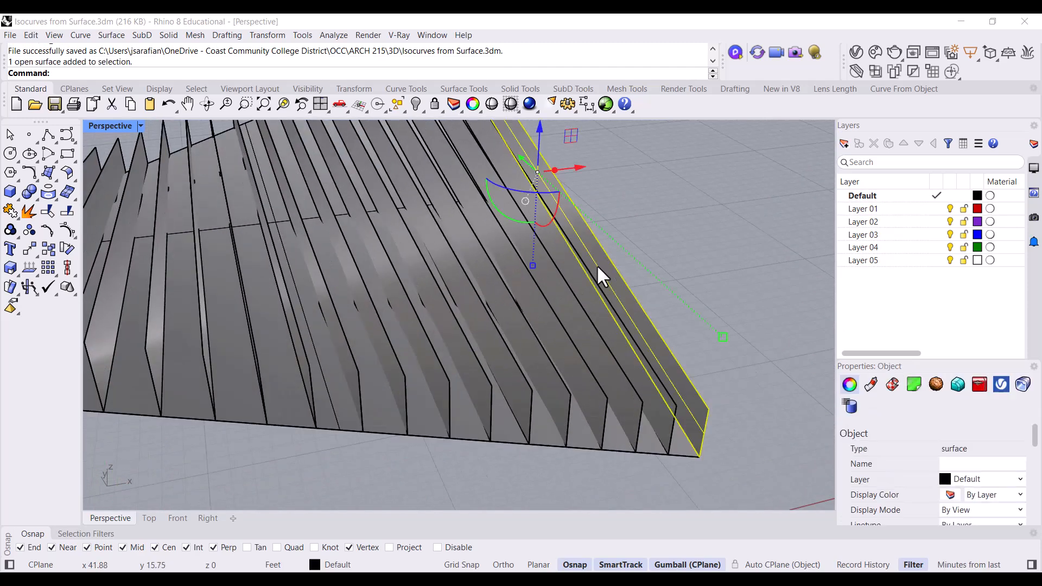
pyautogui.click(571, 276)
pyautogui.click(557, 282)
pyautogui.click(503, 316)
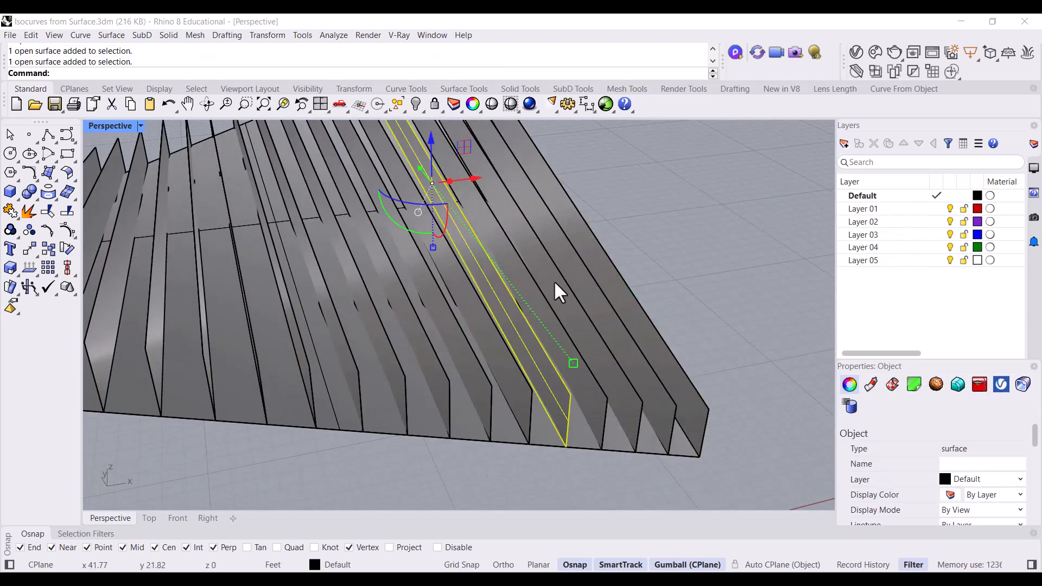
pyautogui.click(587, 278)
pyautogui.moveTo(588, 281); pyautogui.dragTo(395, 326, button='right')
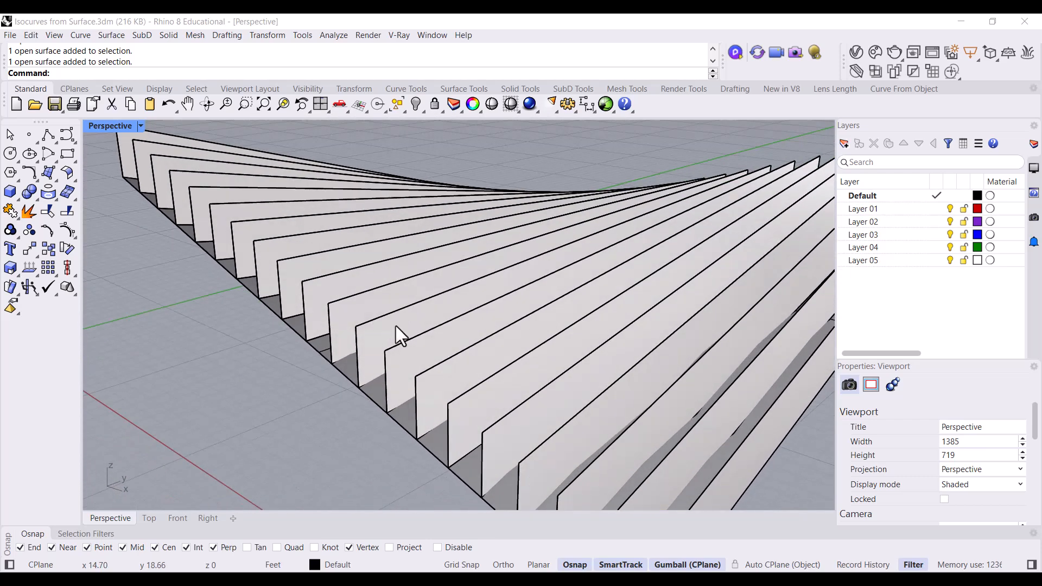
# Step: Reopen the Grasshopper window with the Grasshopper command and bring the whole fin array into view
pyautogui.write('Grasshopper')
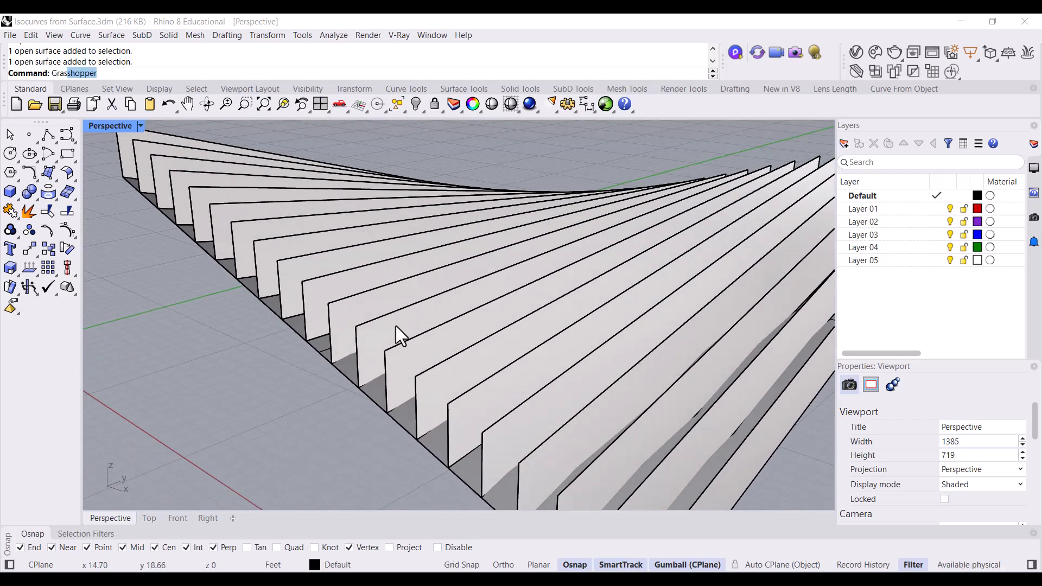
pyautogui.press('Return')
pyautogui.scroll(-5, 217, 353)
pyautogui.moveTo(156, 372); pyautogui.dragTo(412, 226, button='right')
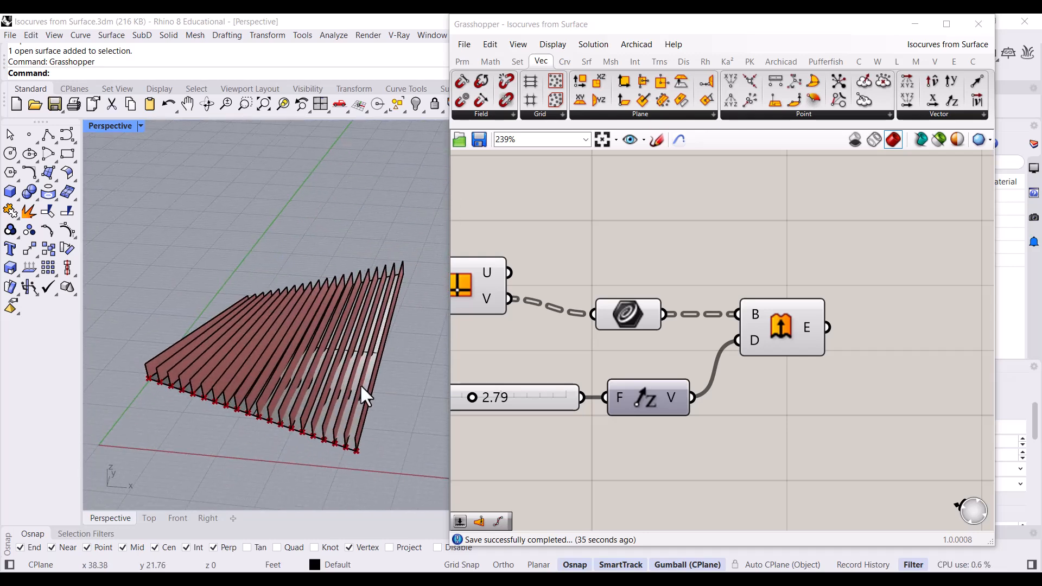
pyautogui.scroll(4, 357, 386)
pyautogui.moveTo(357, 385); pyautogui.dragTo(317, 382, button='right')
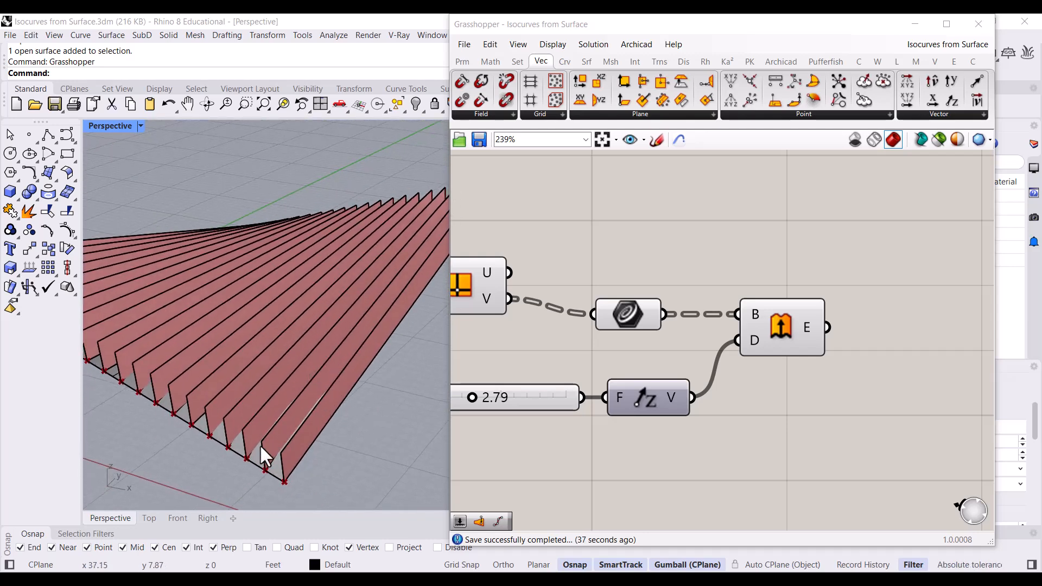
# Step: Duplicate the base twisted surface along the X axis to a clear spot beside the baked fins
pyautogui.click(217, 436)
pyautogui.scroll(-5, 162, 355)
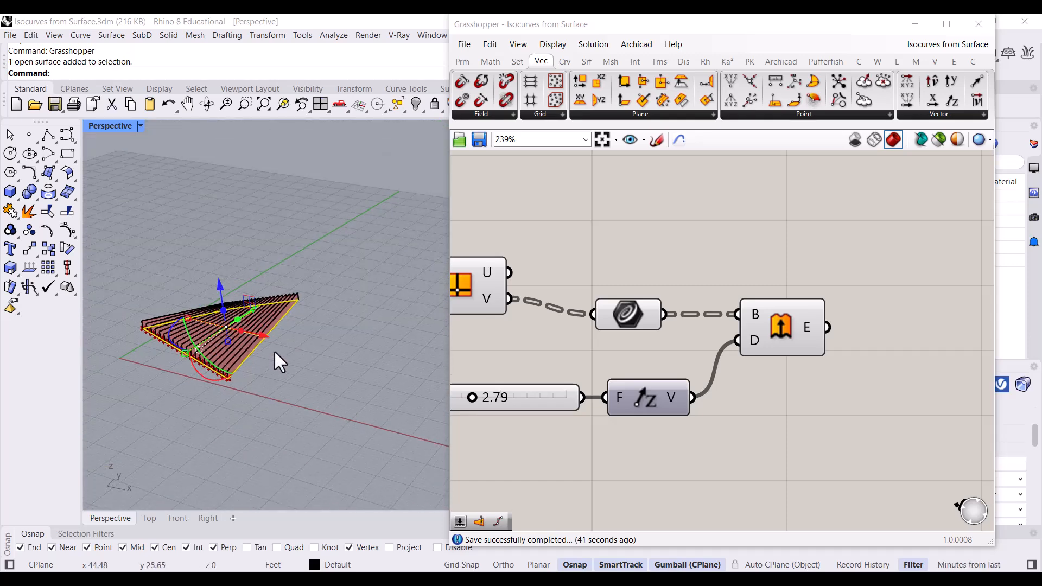
pyautogui.moveTo(264, 334); pyautogui.dragTo(413, 413)
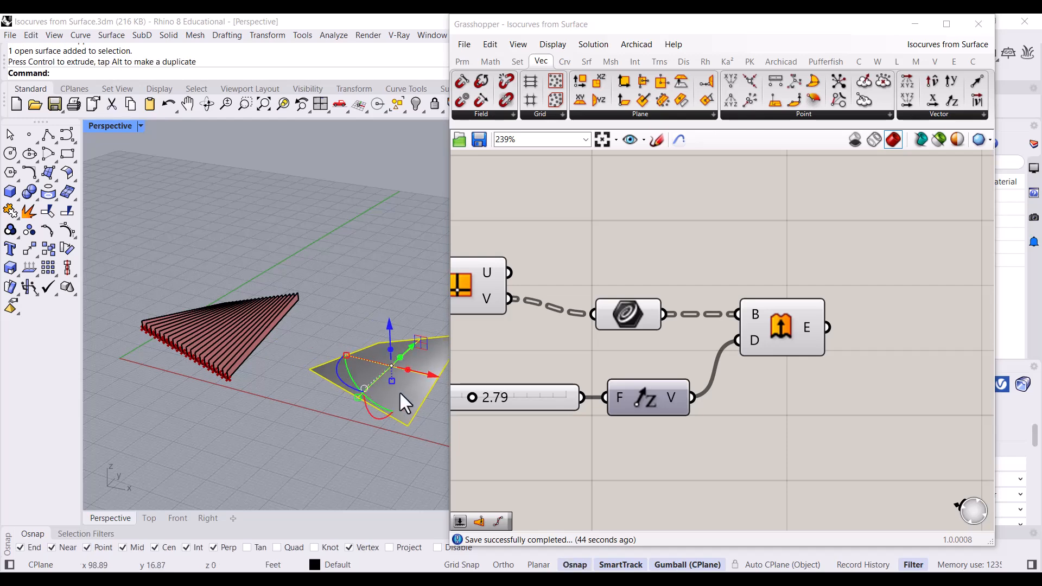
pyautogui.click(334, 300)
pyautogui.scroll(-4, 225, 334)
pyautogui.scroll(8, 352, 374)
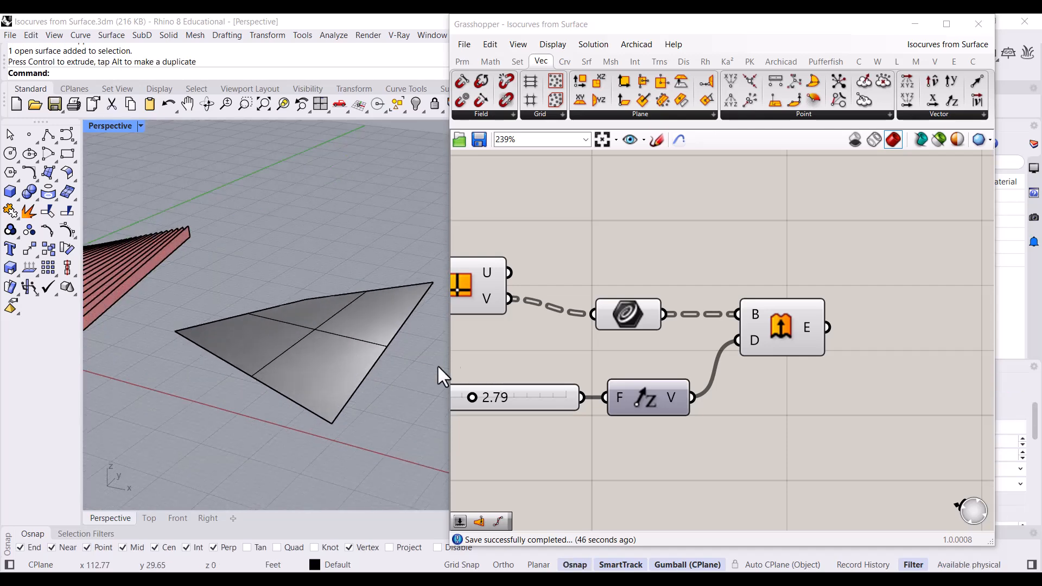
# Step: Reference the duplicated surface in the definition's Surface parameter as its single input surface
pyautogui.scroll(-5, 691, 365)
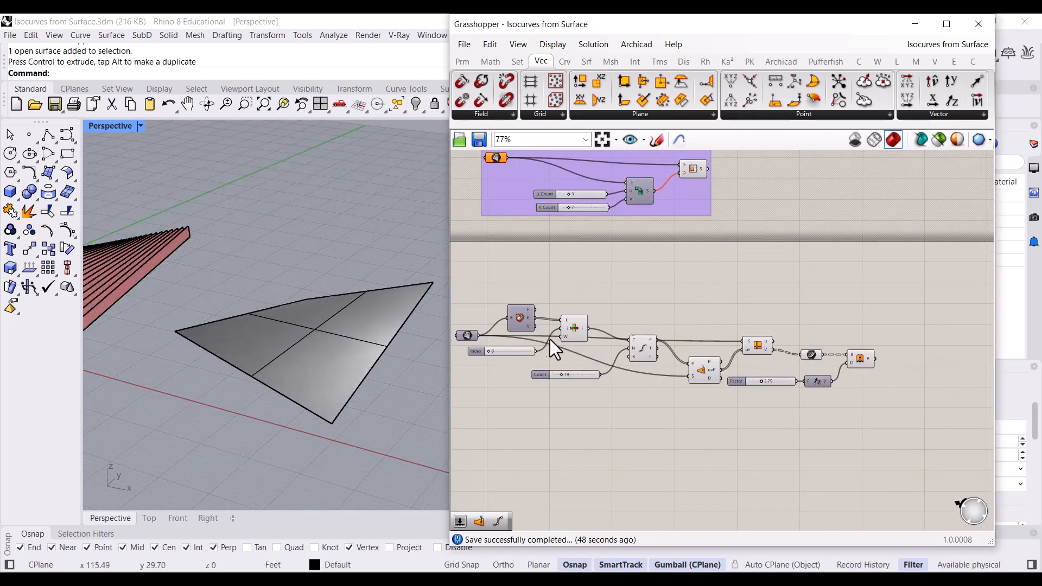
pyautogui.scroll(4, 488, 337)
pyautogui.rightClick(554, 322)
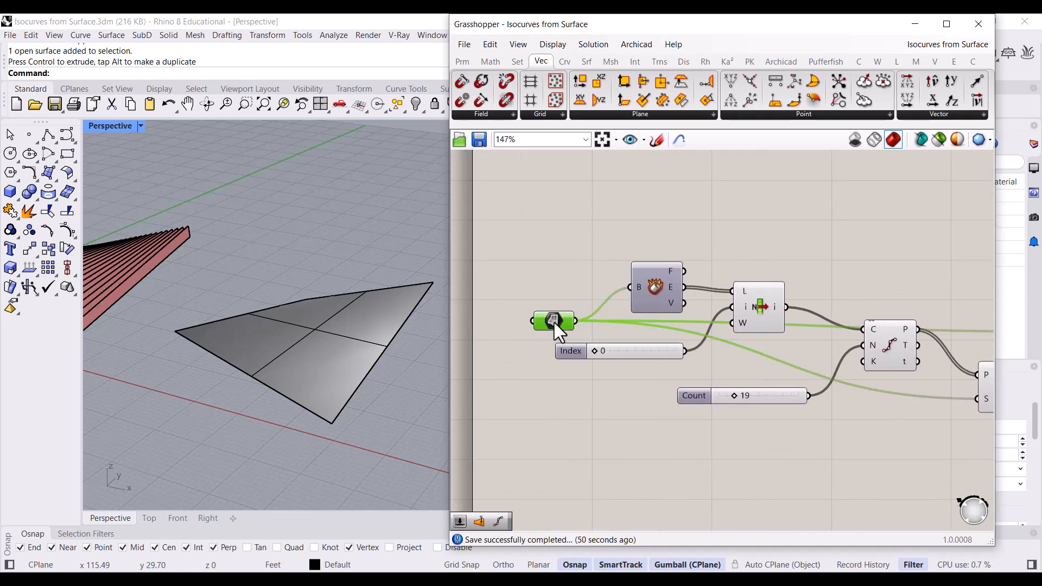
pyautogui.click(604, 472)
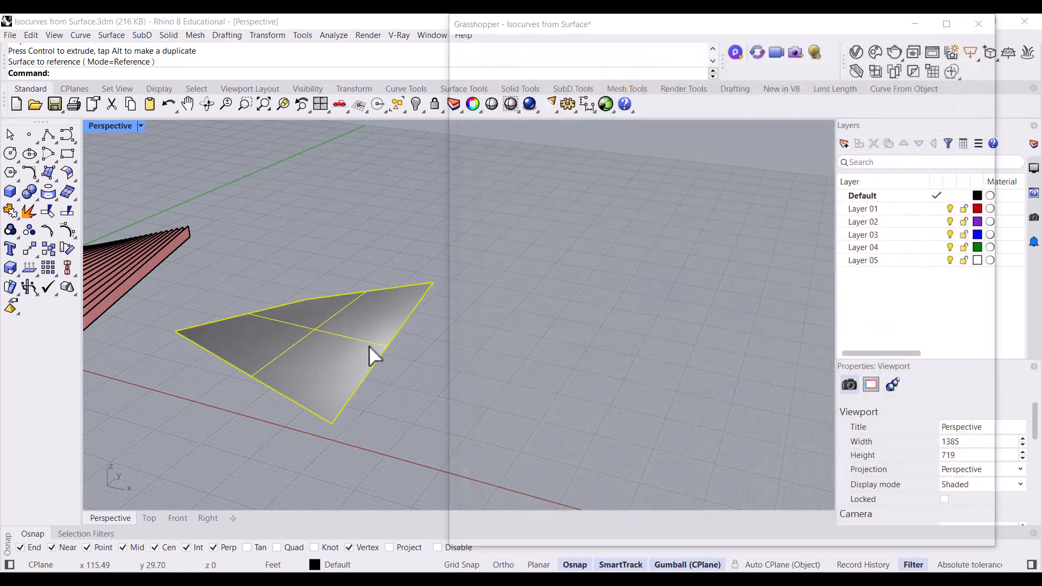
pyautogui.click(367, 348)
pyautogui.moveTo(366, 344); pyautogui.dragTo(342, 378, button='right')
# Step: Turn on the duplicated surface's control points with PointsOn and raise two opposite corner points along Z
pyautogui.click(356, 351)
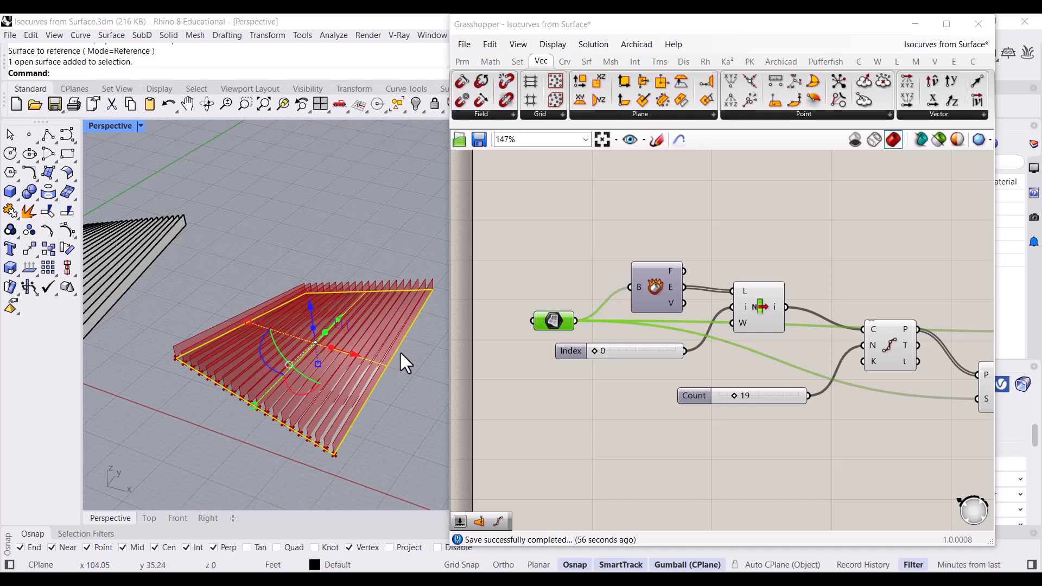
pyautogui.write('Points')
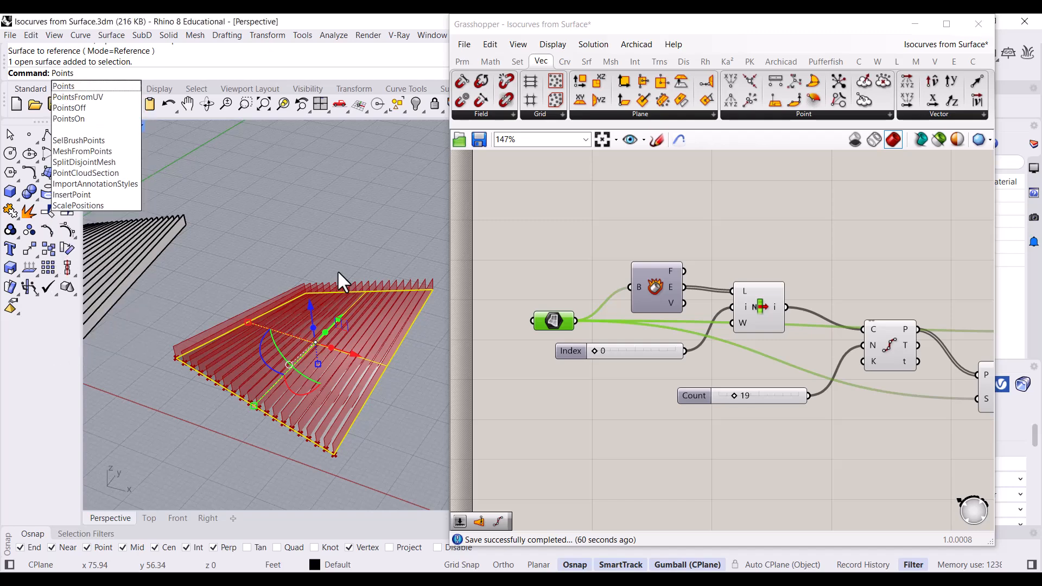
pyautogui.write('On')
pyautogui.press('Return')
pyautogui.moveTo(273, 254); pyautogui.dragTo(357, 479)
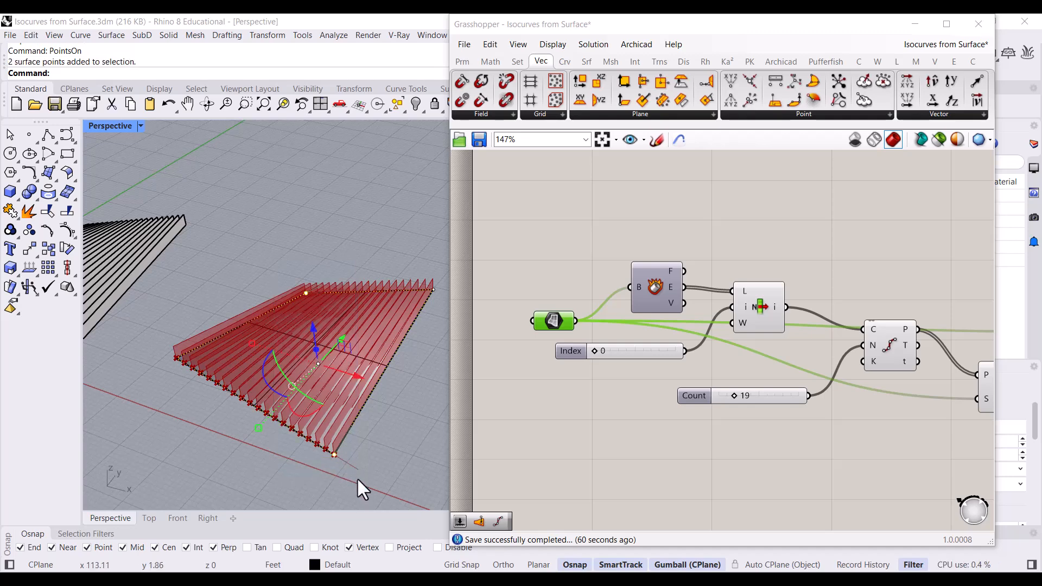
pyautogui.moveTo(311, 324); pyautogui.dragTo(293, 224)
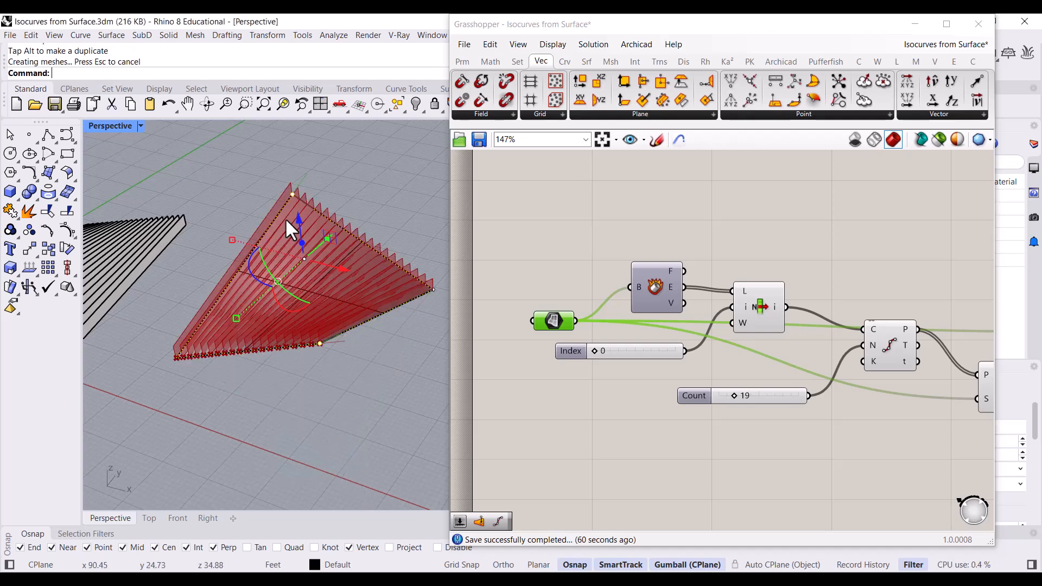
# Step: Bake the Extrude component's fins for the reshaped surface into the Rhino model
pyautogui.moveTo(365, 346); pyautogui.dragTo(380, 283, button='right')
pyautogui.moveTo(822, 278); pyautogui.dragTo(713, 296, button='right')
pyautogui.click(713, 297)
pyautogui.moveTo(825, 342); pyautogui.dragTo(616, 347, button='right')
pyautogui.moveTo(832, 386); pyautogui.dragTo(671, 360, button='right')
pyautogui.scroll(4, 801, 368)
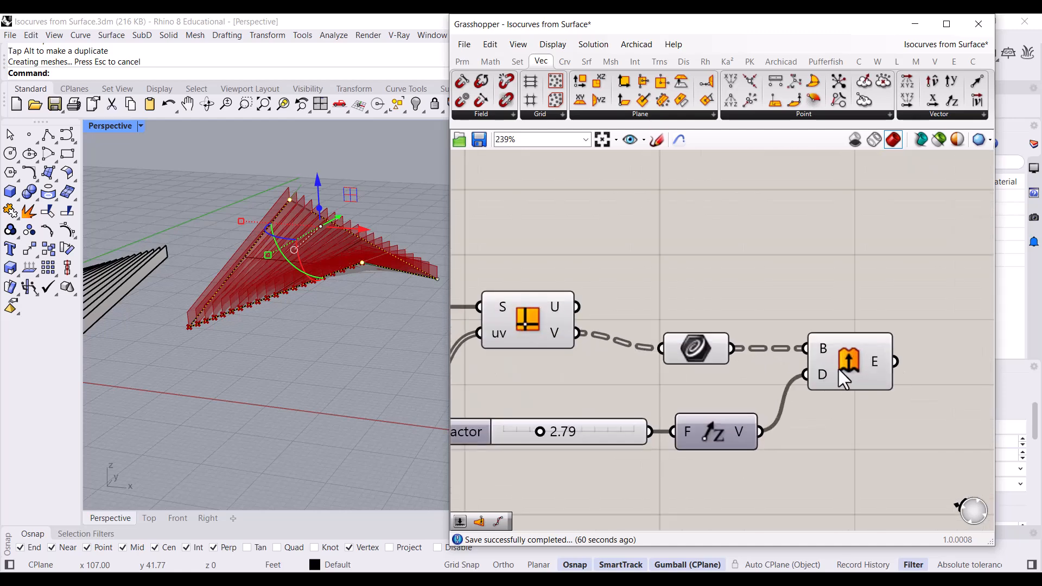
pyautogui.click(841, 369)
pyautogui.middleClick(792, 244)
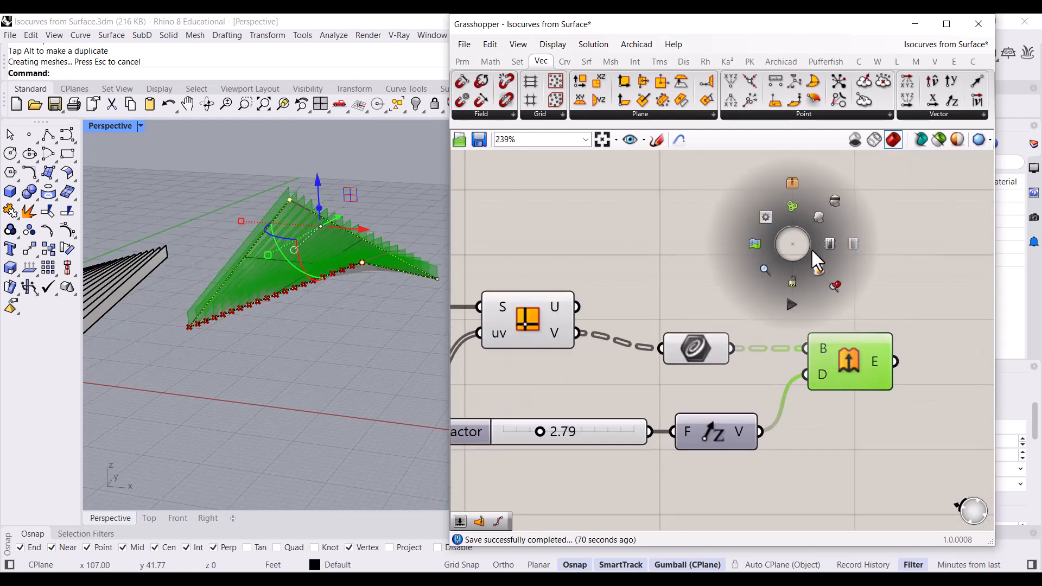
pyautogui.click(819, 268)
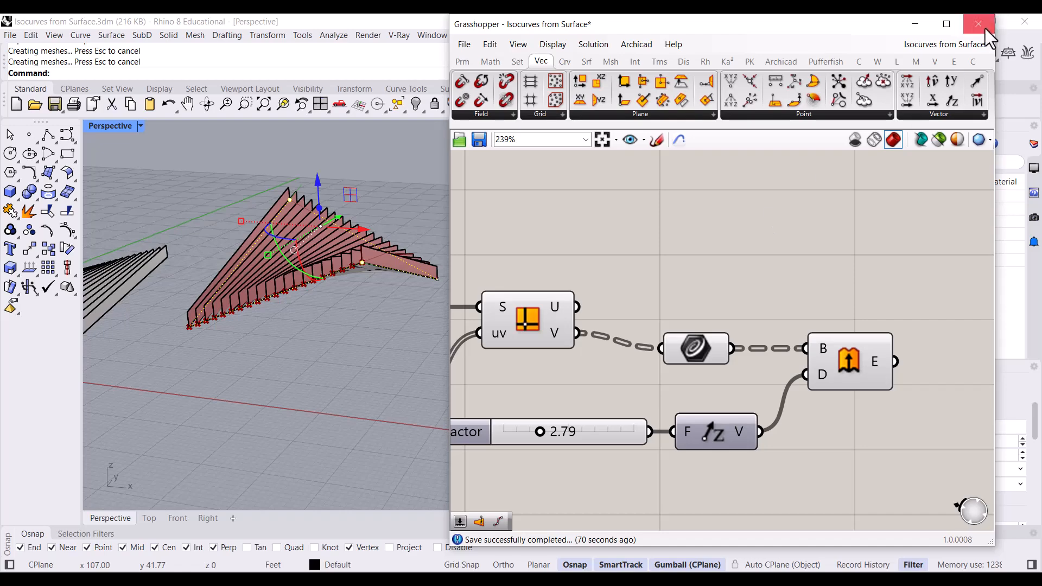
# Step: Close the Grasshopper window and examine both baked fin arrays from several angles and up close
pyautogui.click(978, 23)
pyautogui.moveTo(577, 204); pyautogui.dragTo(522, 304, button='right')
pyautogui.click(528, 301)
pyautogui.click(598, 317)
pyautogui.moveTo(598, 317); pyautogui.dragTo(268, 360, button='right')
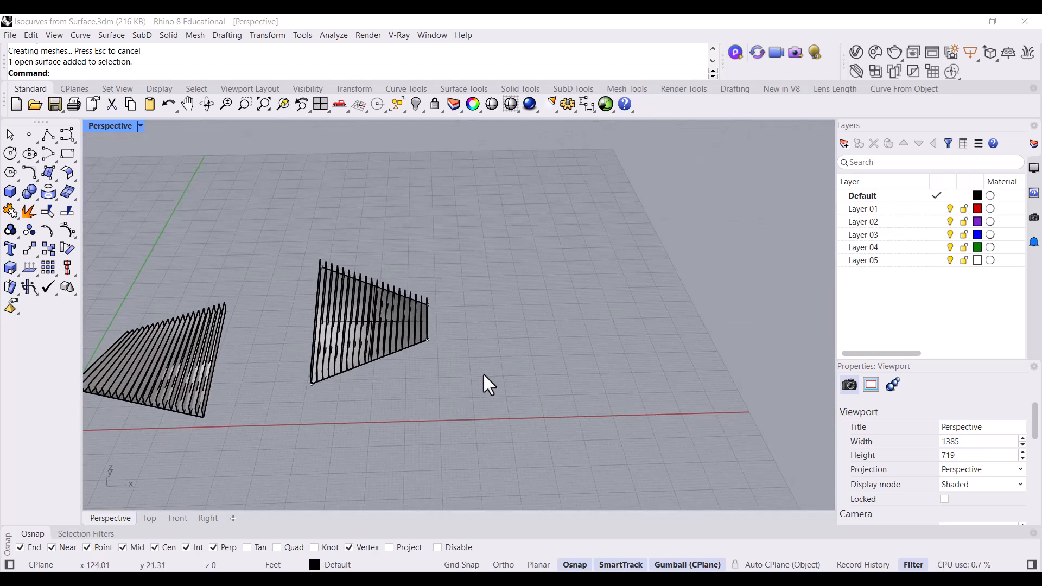
pyautogui.moveTo(394, 362); pyautogui.dragTo(329, 359, button='right')
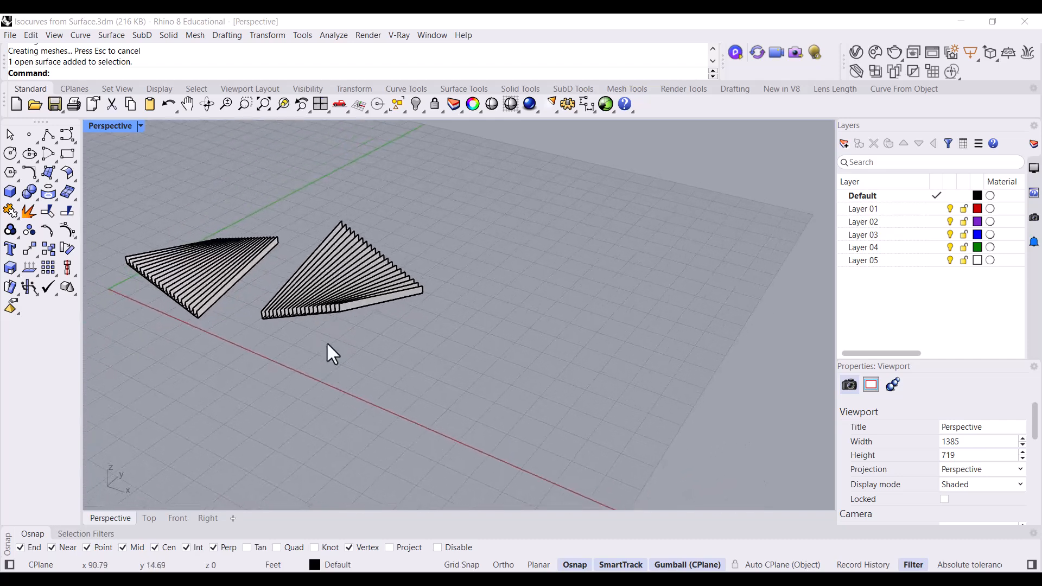
pyautogui.scroll(12, 330, 286)
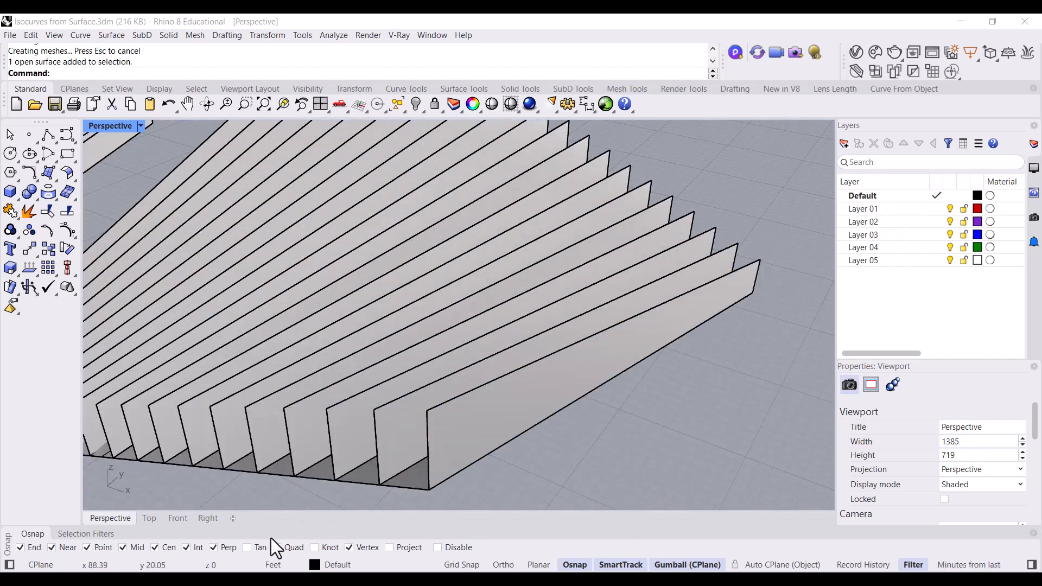
# Step: Review the numbered workflow notes in the Word document, focusing on converting cartesian points to UV points, and return to Rhino
pyautogui.click(257, 579)
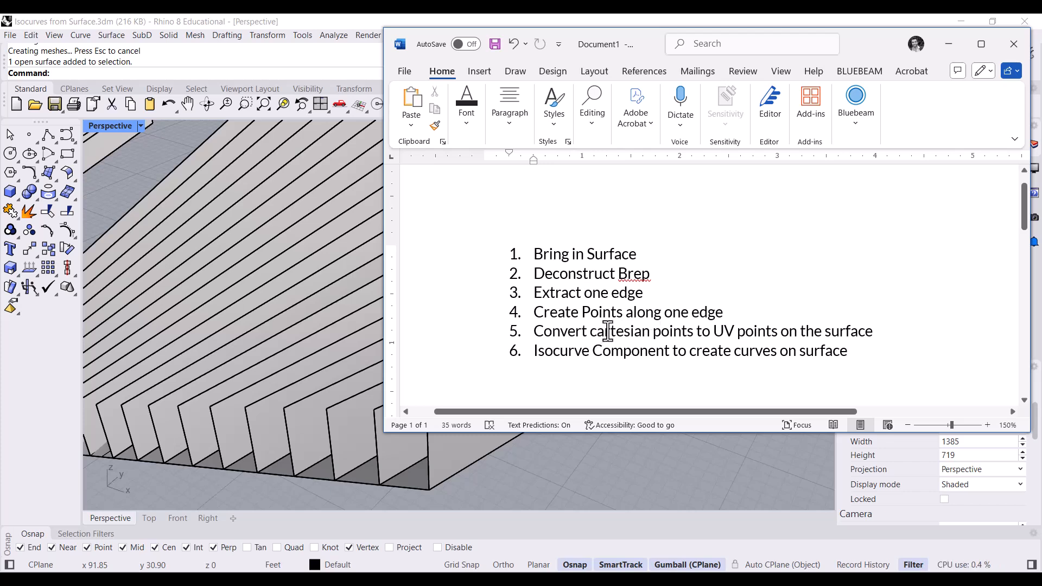
pyautogui.moveTo(534, 332); pyautogui.dragTo(694, 333)
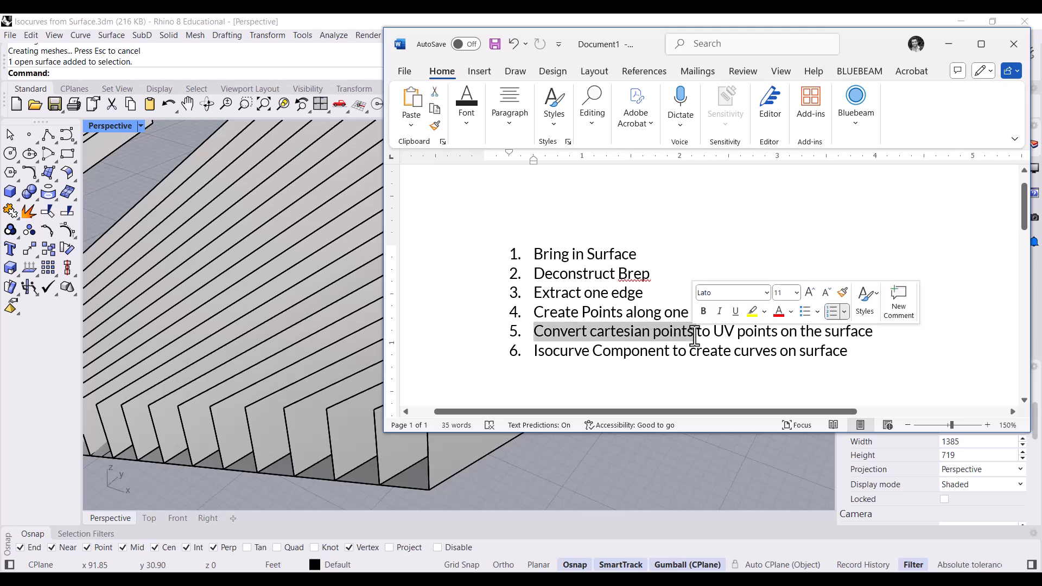
pyautogui.click(730, 340)
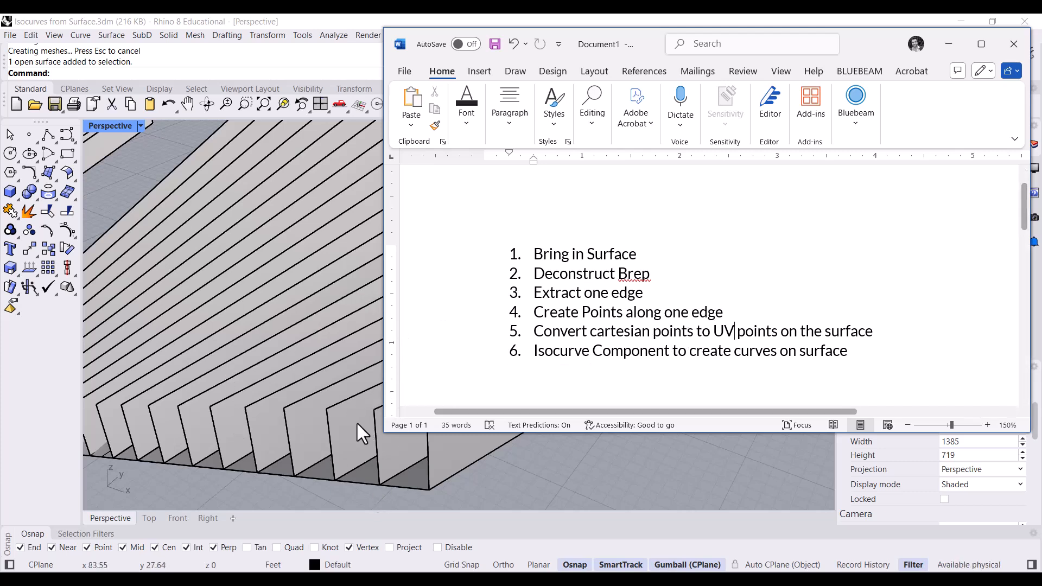
pyautogui.click(949, 44)
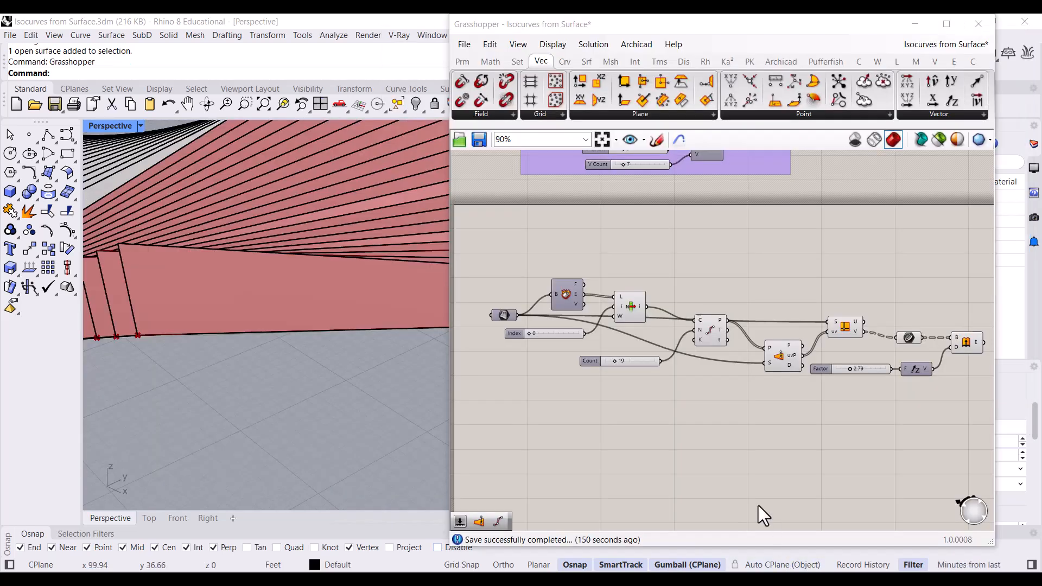
# Step: Duplicate the reshaped surface in Rhino and place the copy on clear ground beside the second fin array
pyautogui.moveTo(698, 447); pyautogui.dragTo(672, 308, button='right')
pyautogui.moveTo(302, 308); pyautogui.dragTo(382, 296, button='right')
pyautogui.moveTo(382, 354); pyautogui.dragTo(347, 326, button='right')
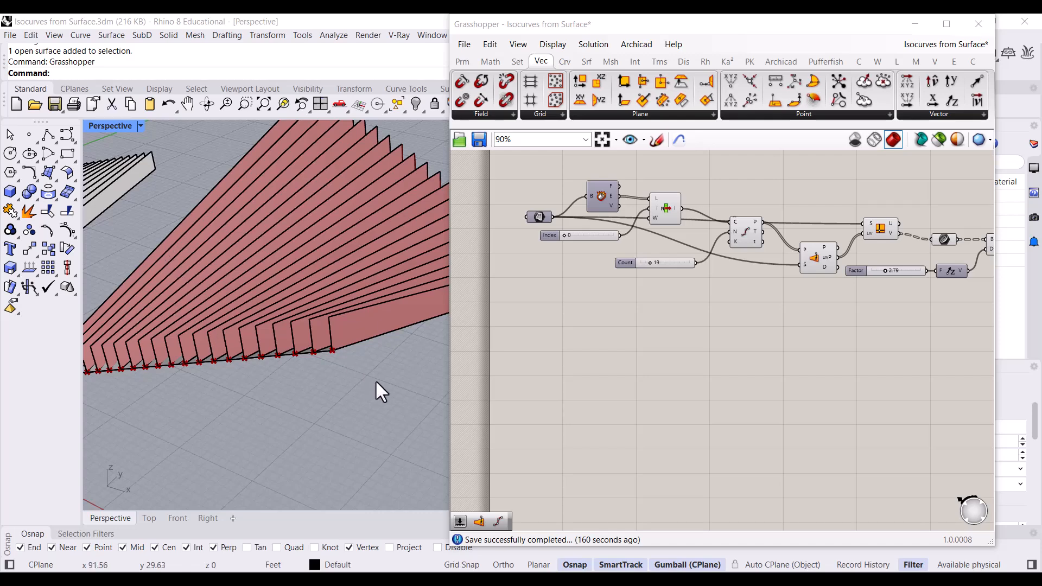
pyautogui.scroll(-5, 272, 327)
pyautogui.scroll(5, 262, 318)
pyautogui.click(282, 308)
pyautogui.scroll(-5, 255, 315)
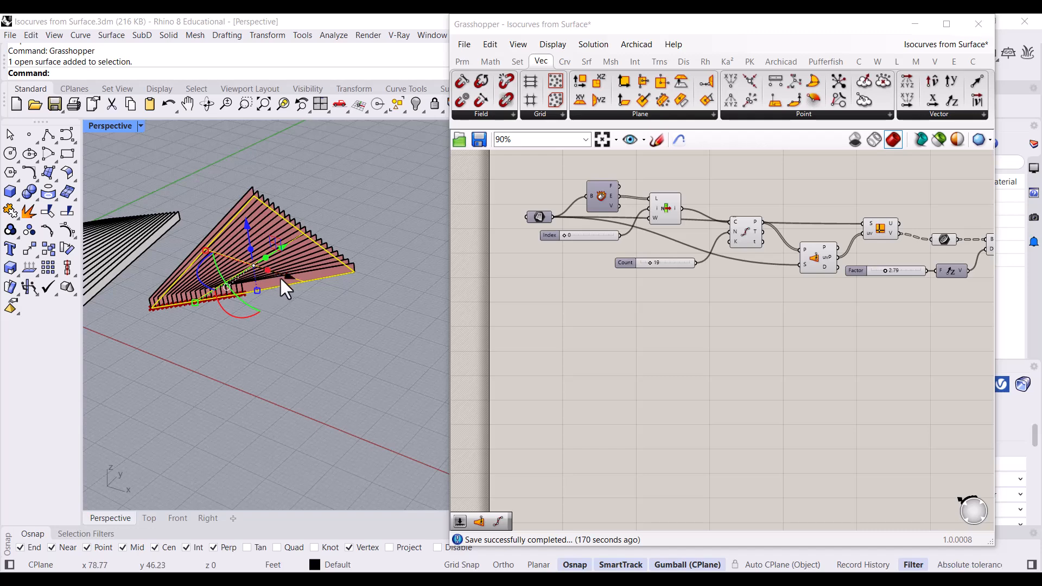
pyautogui.moveTo(289, 275); pyautogui.dragTo(408, 437)
pyautogui.scroll(-3, 205, 297)
pyautogui.click(353, 235)
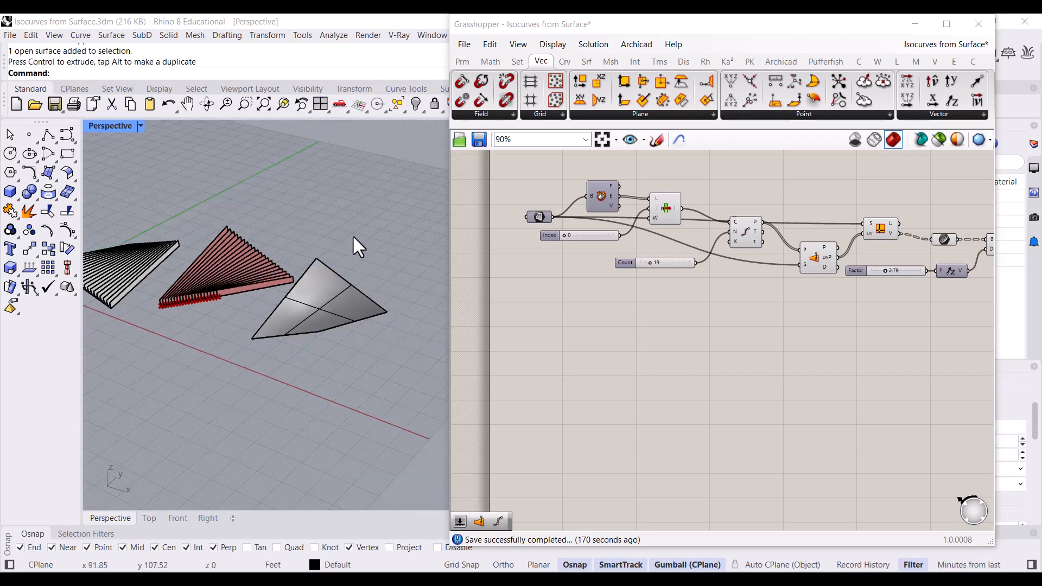
pyautogui.moveTo(288, 319); pyautogui.dragTo(311, 339, button='right')
# Step: Turn off the preview of all components in the fin definition and disable them
pyautogui.moveTo(601, 323); pyautogui.dragTo(544, 345, button='right')
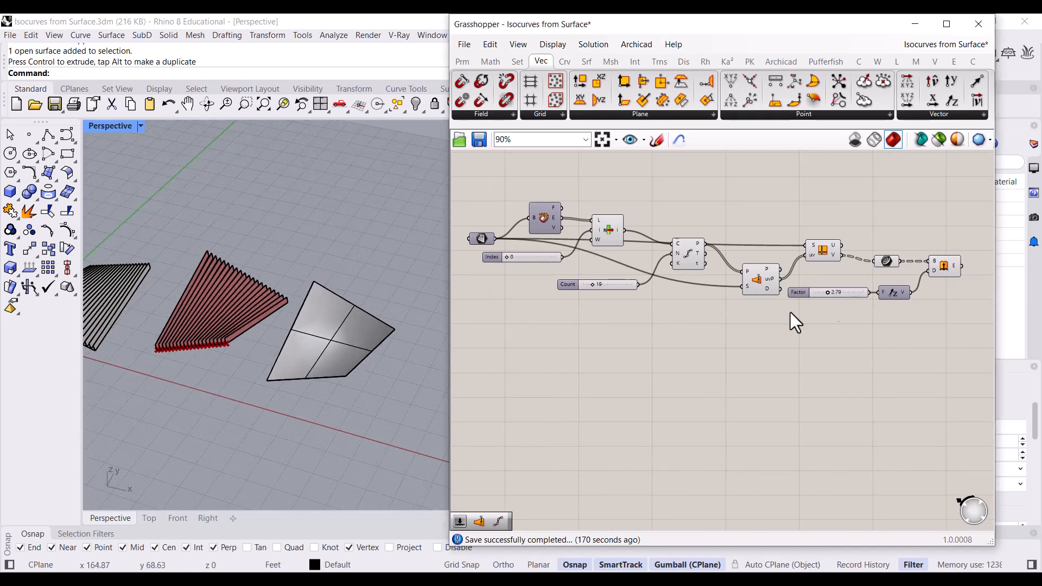
pyautogui.moveTo(971, 312); pyautogui.dragTo(470, 187)
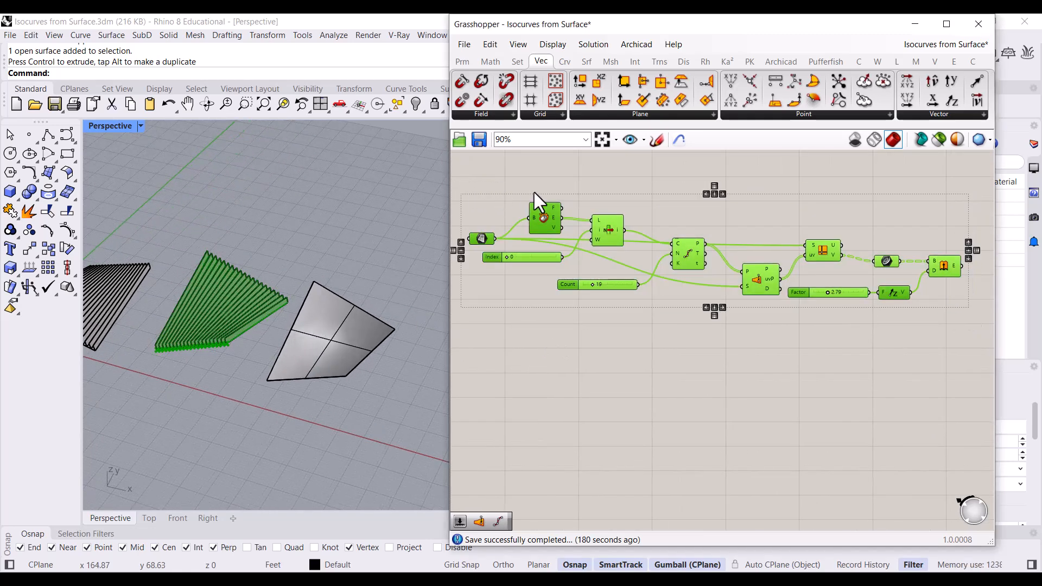
pyautogui.rightClick(599, 171)
pyautogui.click(626, 193)
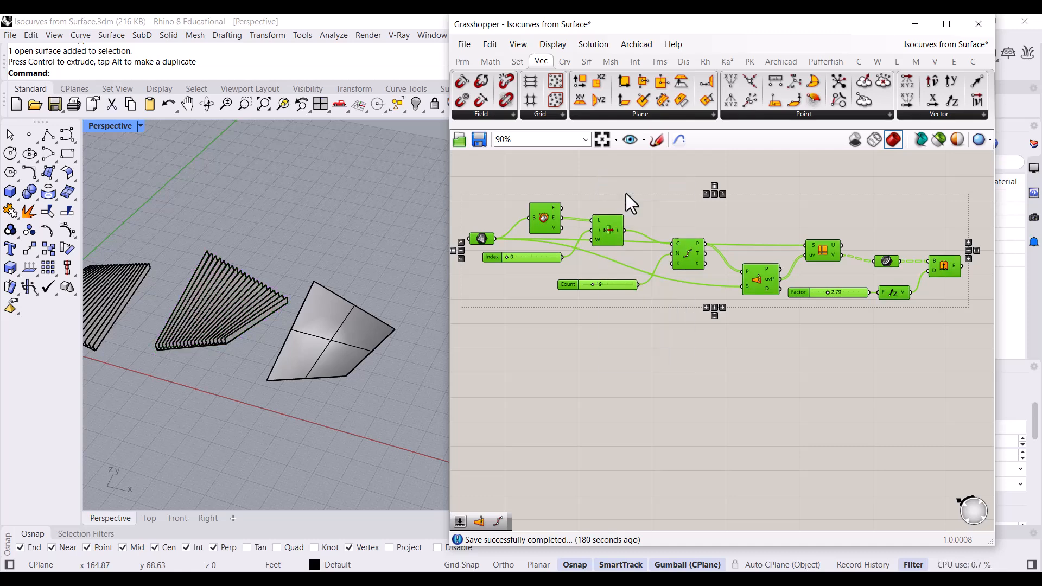
pyautogui.rightClick(609, 172)
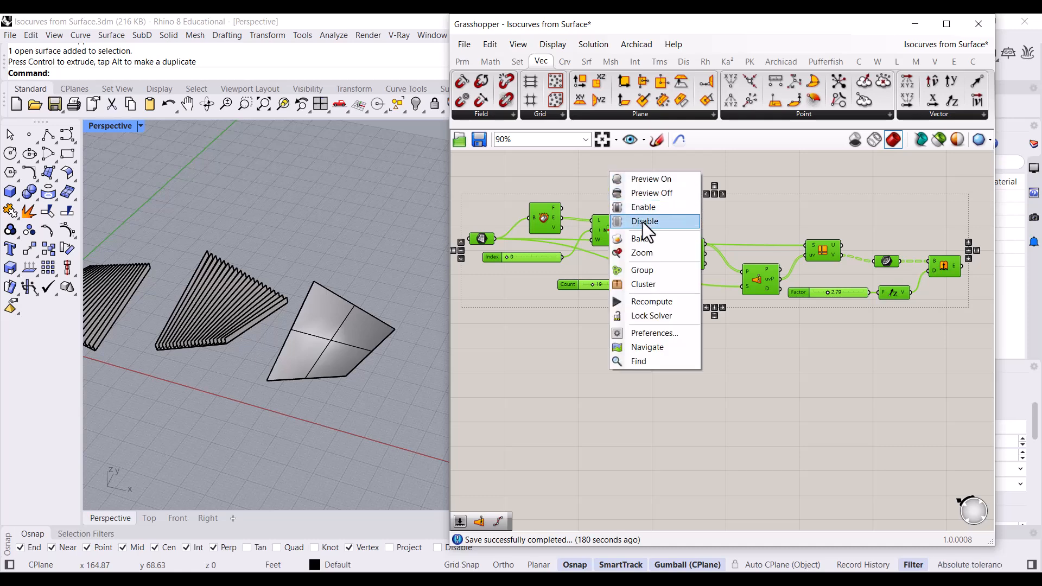
pyautogui.click(643, 223)
pyautogui.click(601, 186)
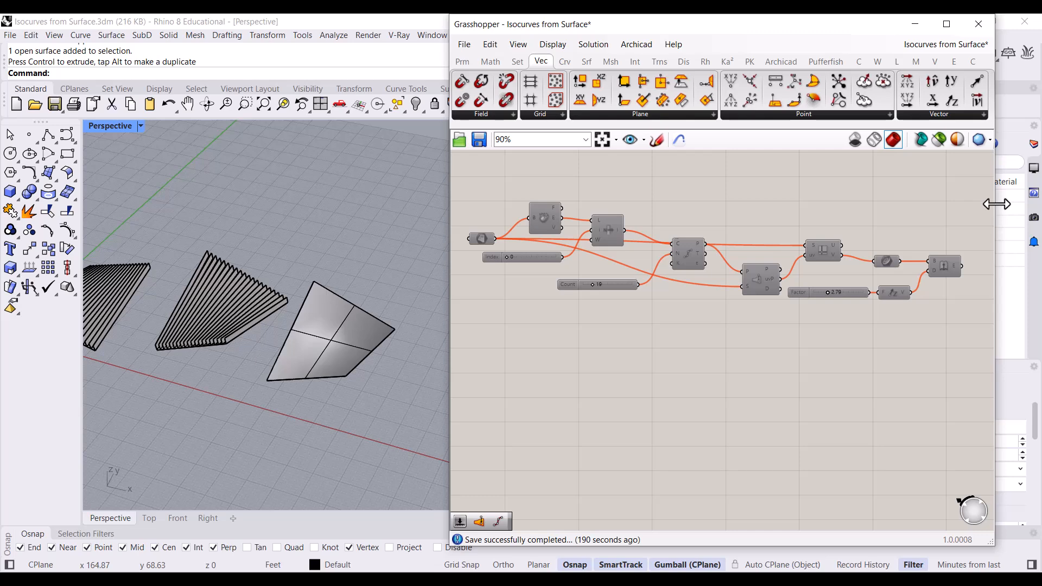
# Step: Widen the Grasshopper window slightly and bring an empty canvas area below the disabled definition into view
pyautogui.moveTo(996, 201); pyautogui.dragTo(1019, 205)
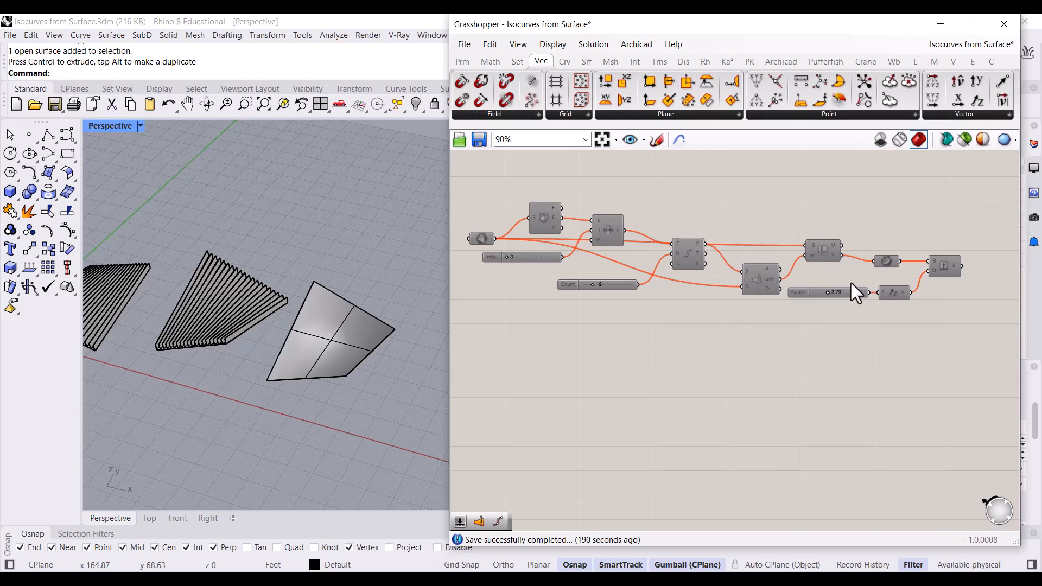
pyautogui.moveTo(731, 307); pyautogui.dragTo(767, 268, button='right')
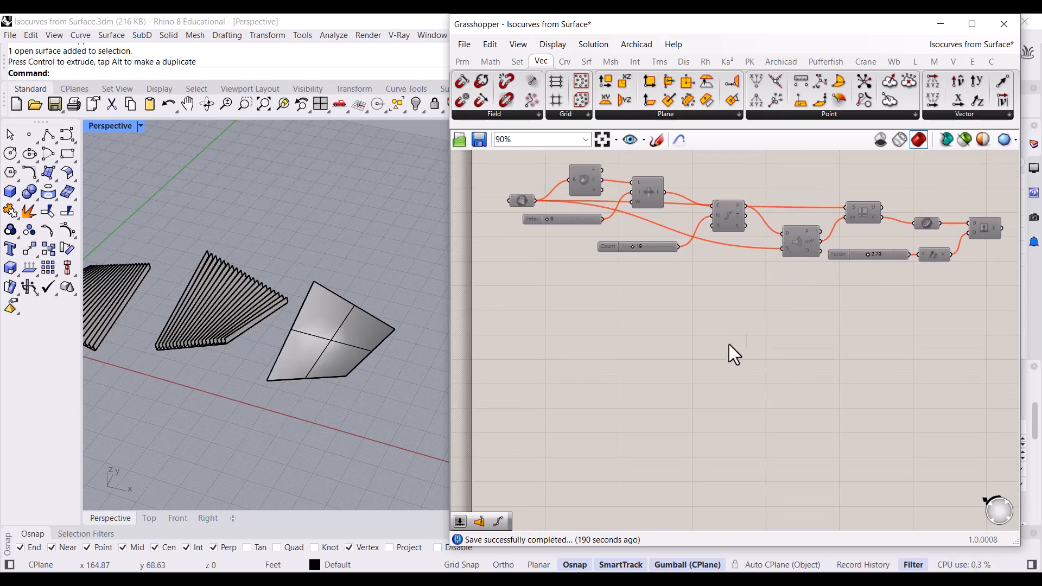
pyautogui.moveTo(722, 331); pyautogui.dragTo(722, 283, button='right')
pyautogui.scroll(1, 638, 312)
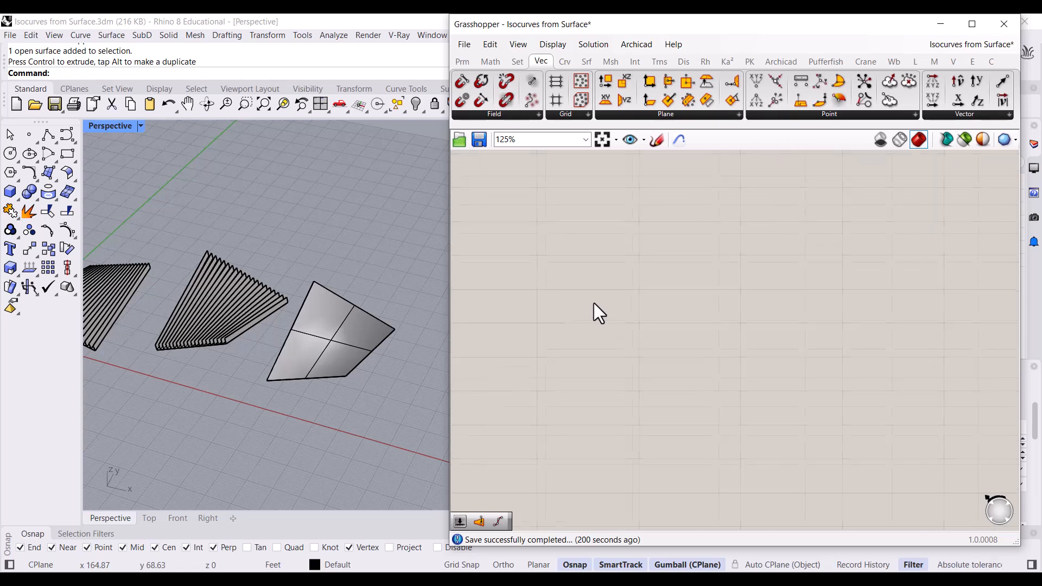
# Step: Select the copied surface in Rhino and add a new Surface parameter to the empty Grasshopper canvas
pyautogui.moveTo(358, 337); pyautogui.dragTo(346, 372, button='right')
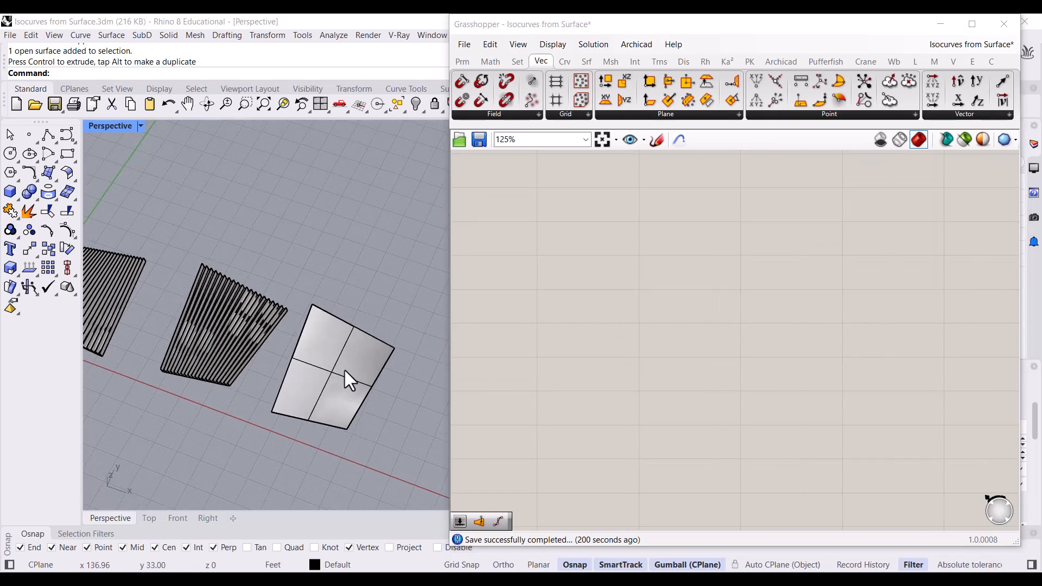
pyautogui.moveTo(378, 342); pyautogui.dragTo(374, 301, button='right')
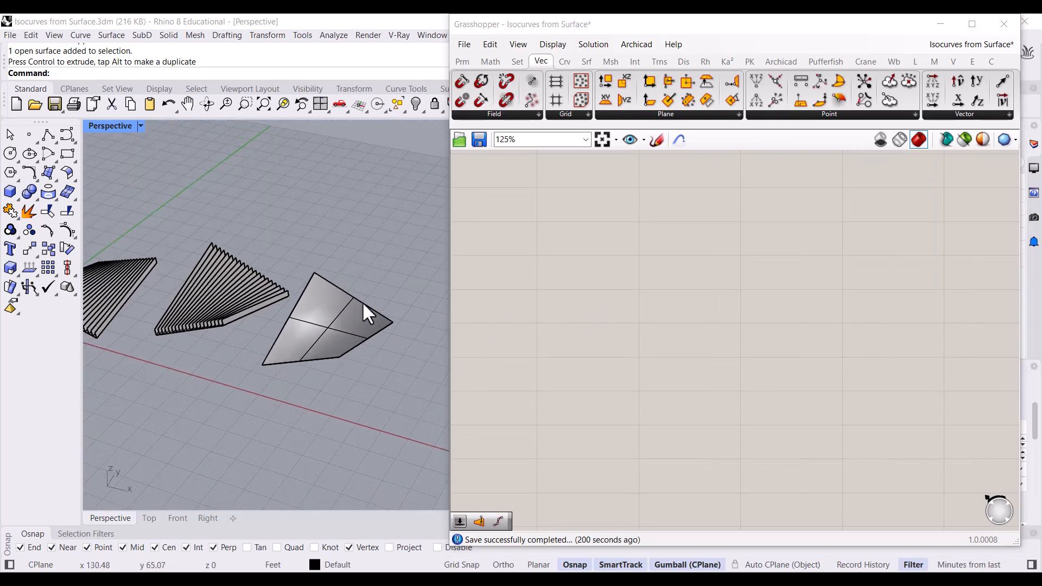
pyautogui.scroll(4, 358, 306)
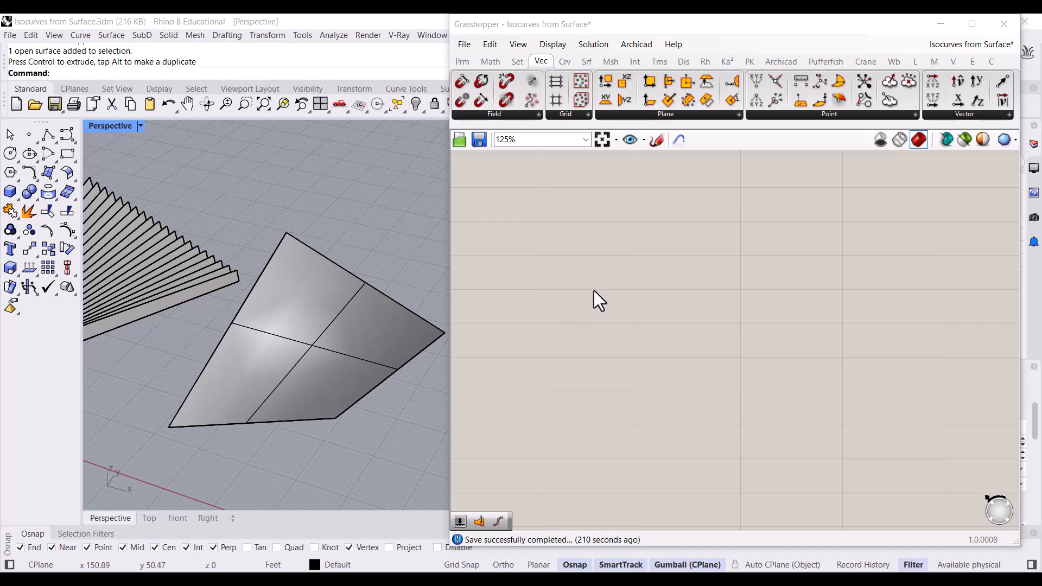
pyautogui.click(356, 333)
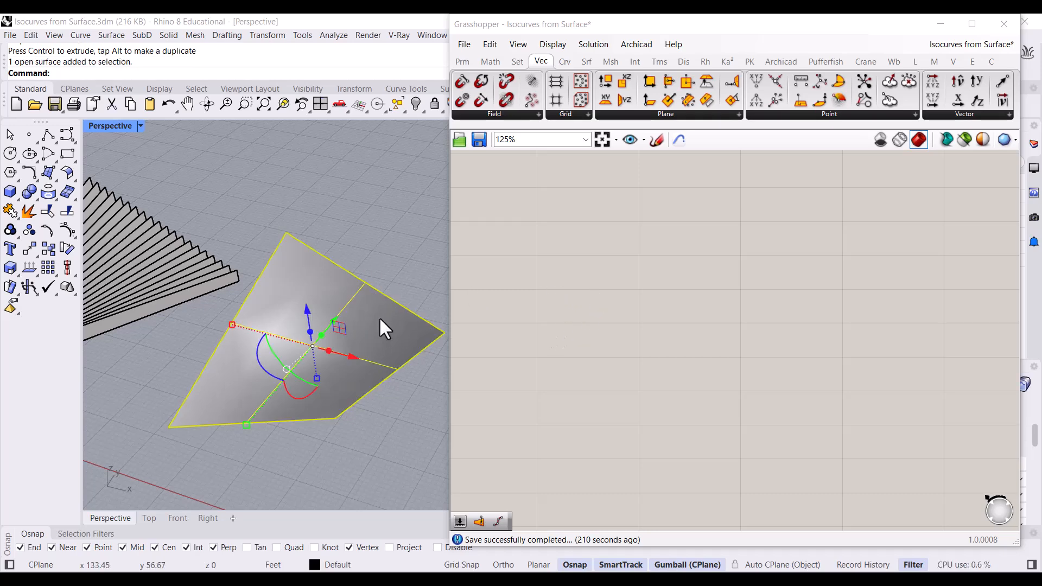
pyautogui.moveTo(386, 328); pyautogui.dragTo(412, 296, button='right')
pyautogui.scroll(1, 574, 287)
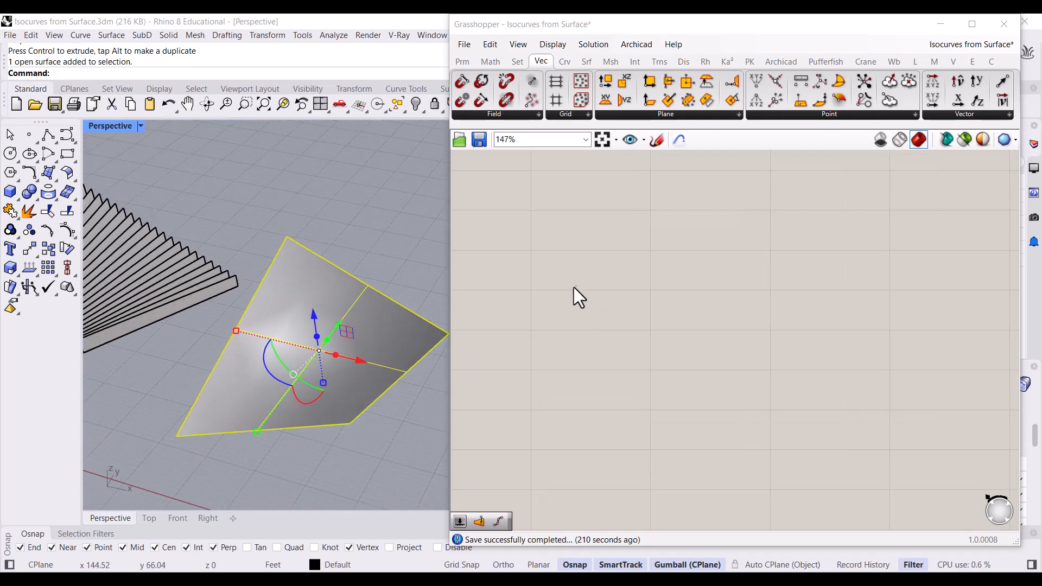
pyautogui.moveTo(572, 297); pyautogui.dragTo(639, 293, button='right')
pyautogui.doubleClick(639, 269)
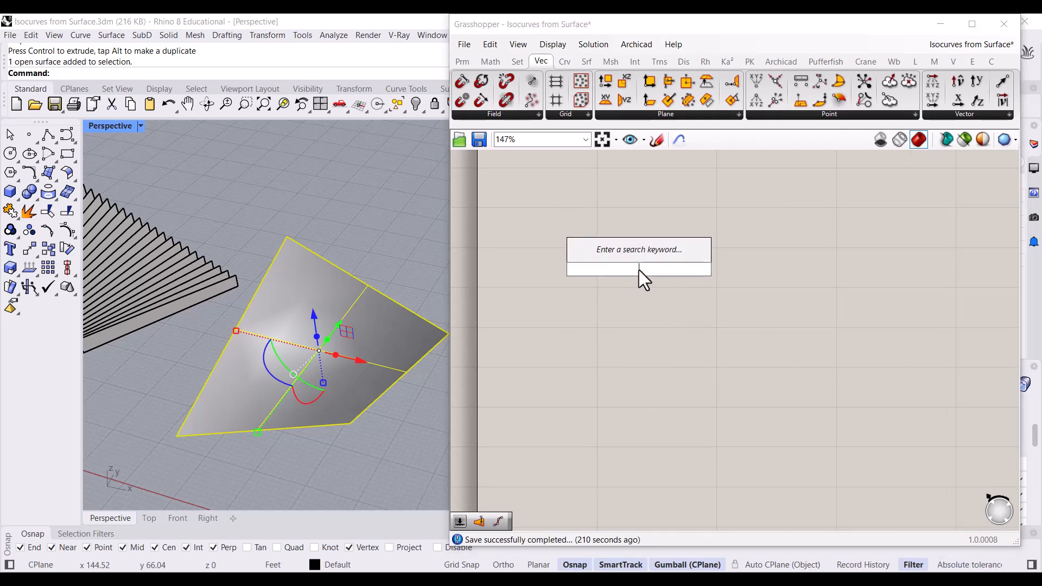
pyautogui.write('srf')
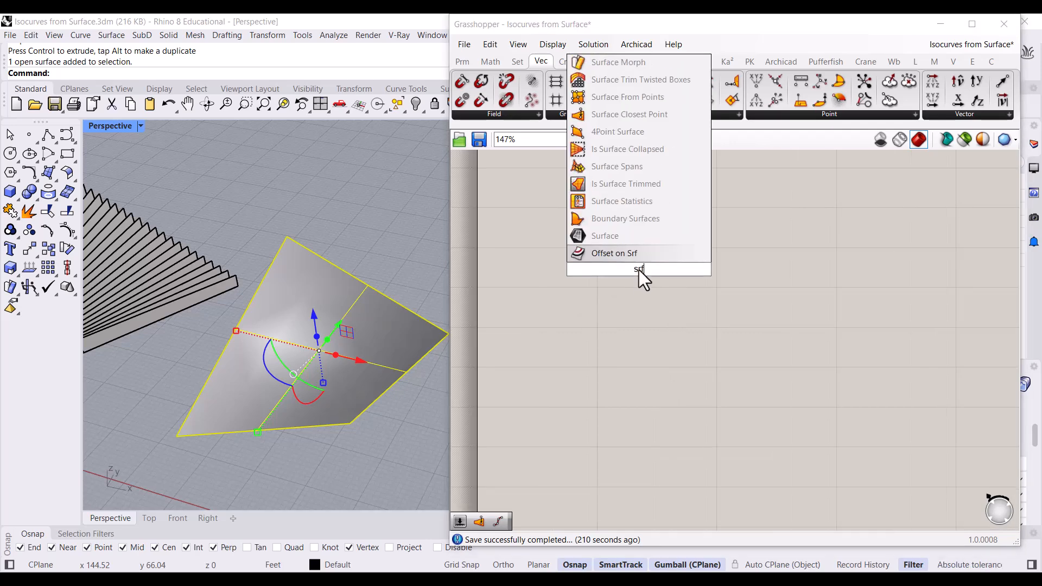
pyautogui.click(616, 235)
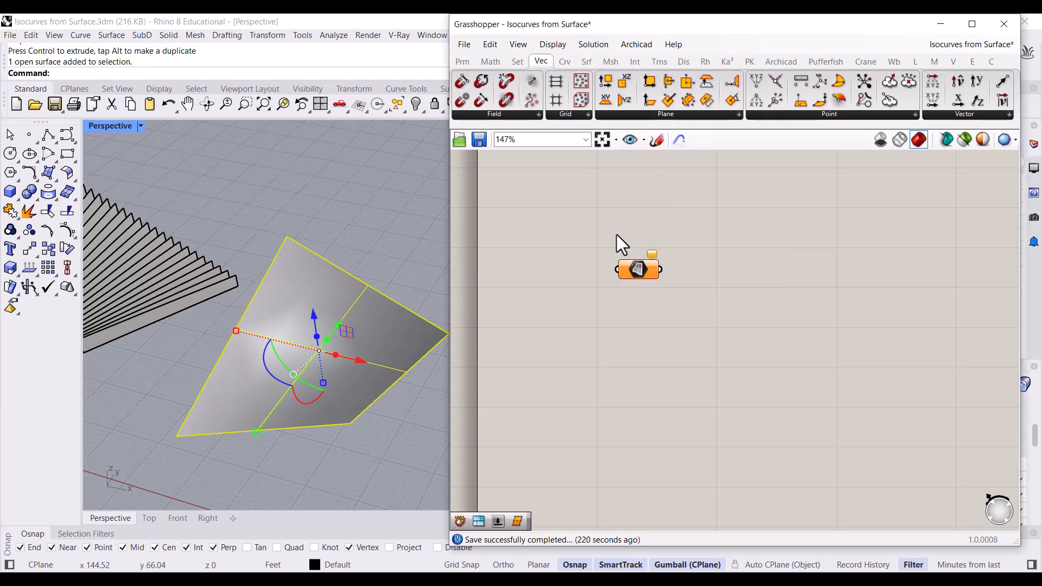
# Step: Nudge the Surface parameter aside and look up where Surface is listed among the geometry parameters
pyautogui.moveTo(641, 273); pyautogui.dragTo(653, 287)
pyautogui.click(638, 251)
pyautogui.click(462, 61)
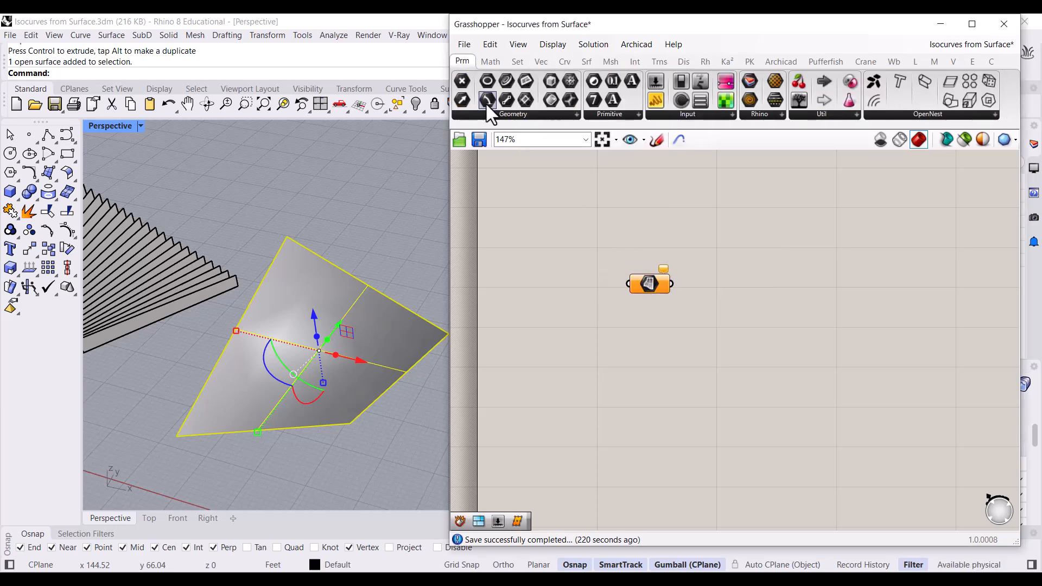
pyautogui.click(507, 115)
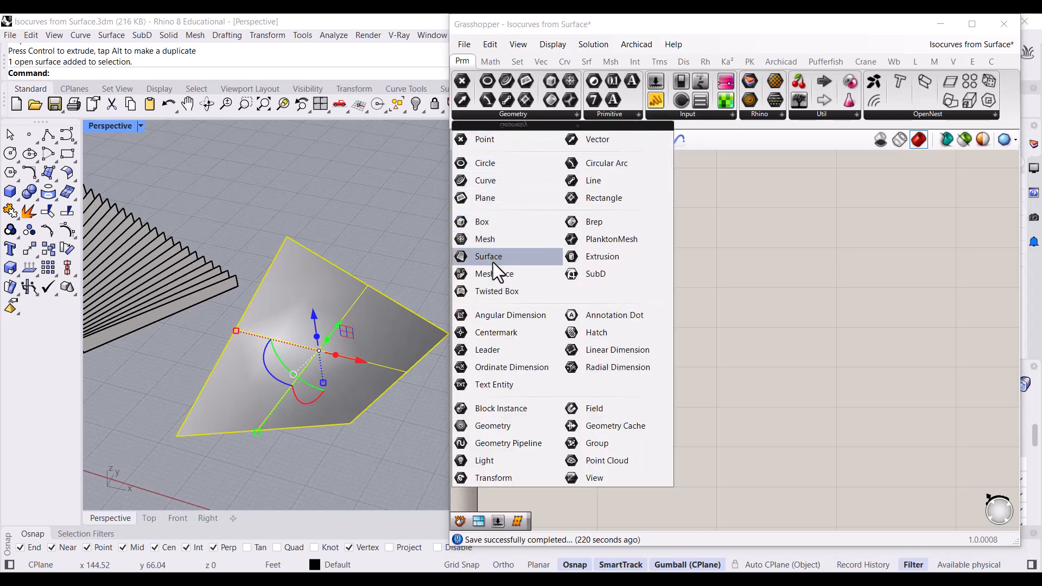
# Step: Reference the copied surface in the new Surface parameter as its single input surface
pyautogui.scroll(3, 656, 302)
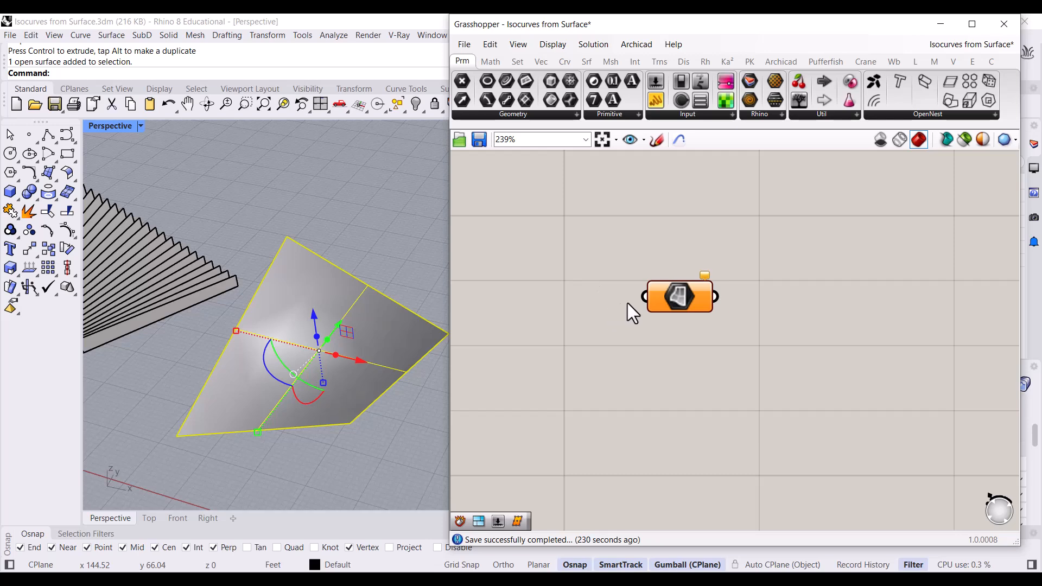
pyautogui.moveTo(688, 297); pyautogui.dragTo(667, 299)
pyautogui.rightClick(653, 295)
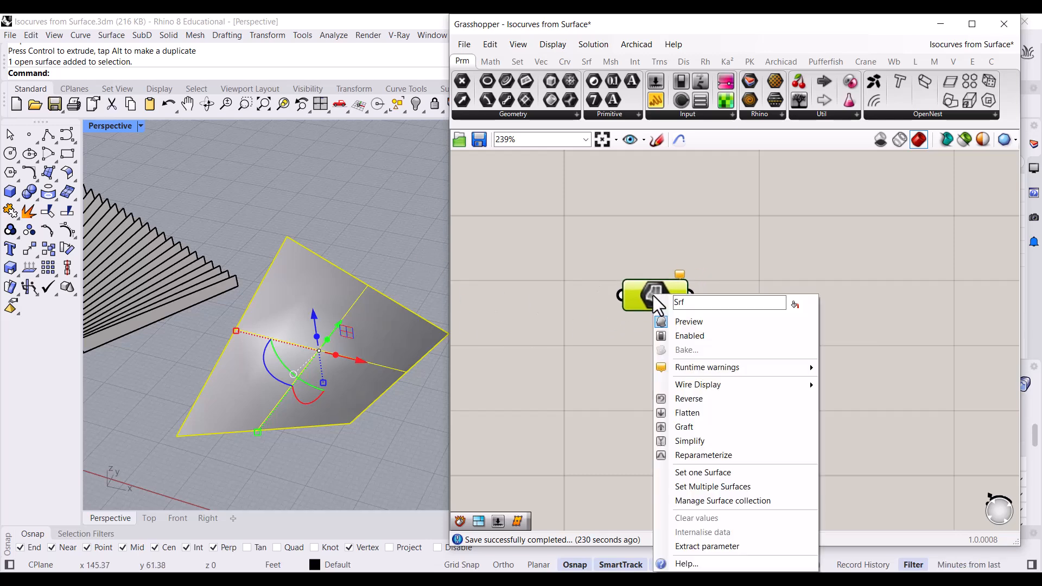
pyautogui.click(705, 474)
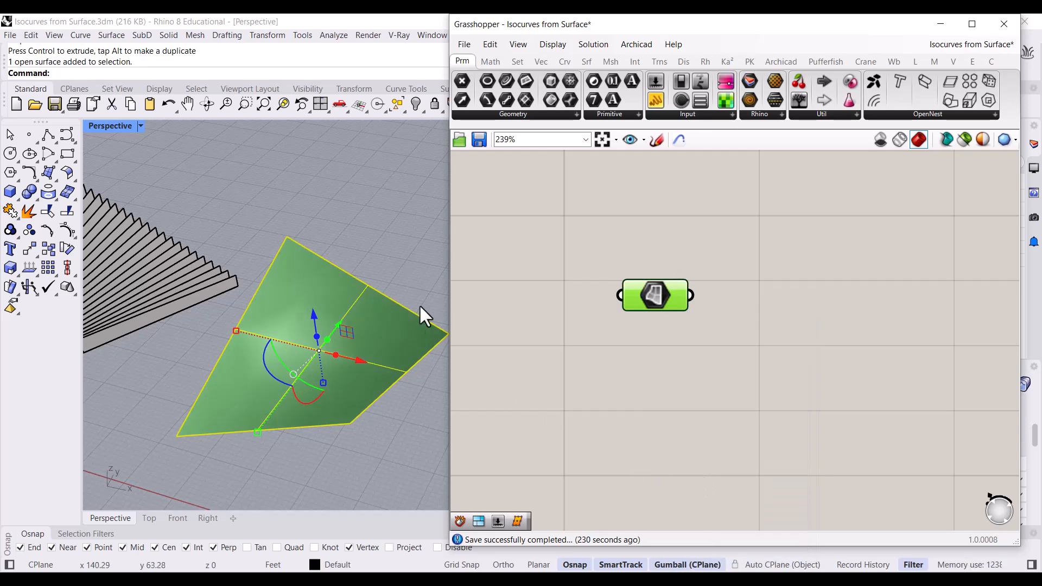
pyautogui.moveTo(379, 312)
pyautogui.mouseDown(button='right')
pyautogui.moveTo(372, 279)
pyautogui.moveTo(369, 304)
pyautogui.mouseUp(button='right')
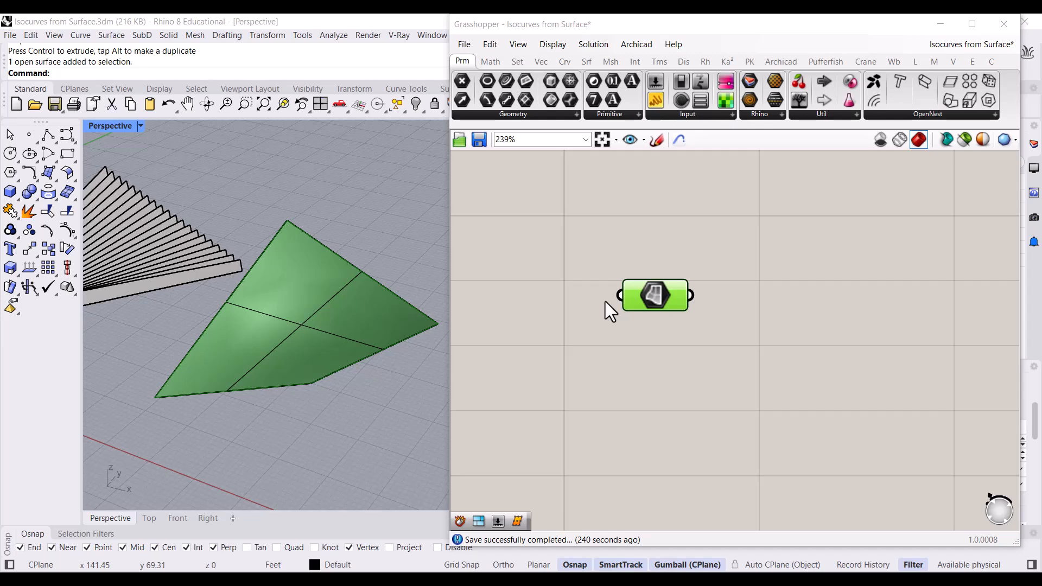
pyautogui.moveTo(687, 298); pyautogui.dragTo(669, 298)
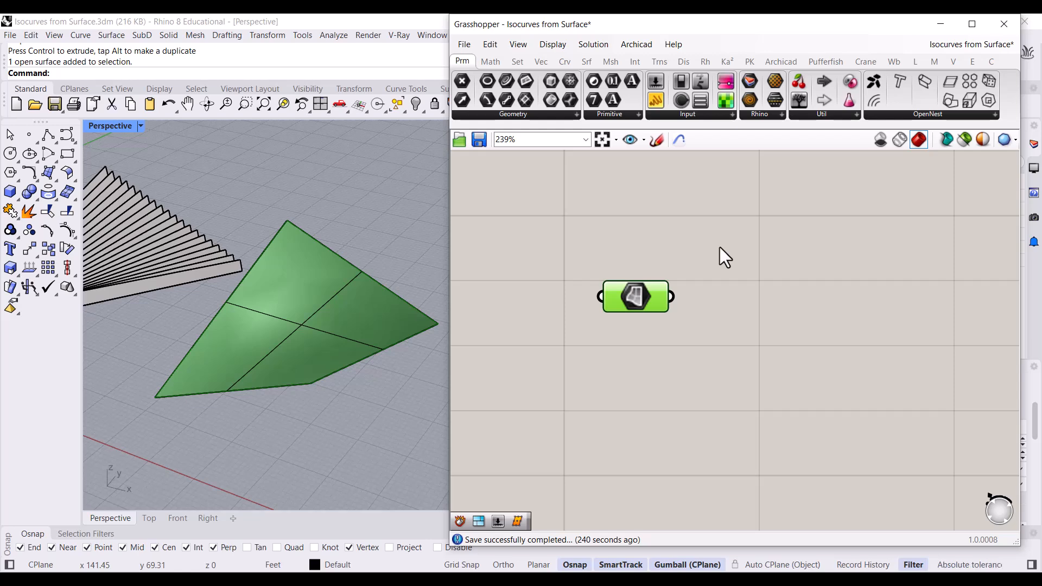
# Step: Add an Isotrim component from the surface utilities on the canvas, downstream of the new Surface parameter
pyautogui.moveTo(725, 243); pyautogui.dragTo(665, 233, button='right')
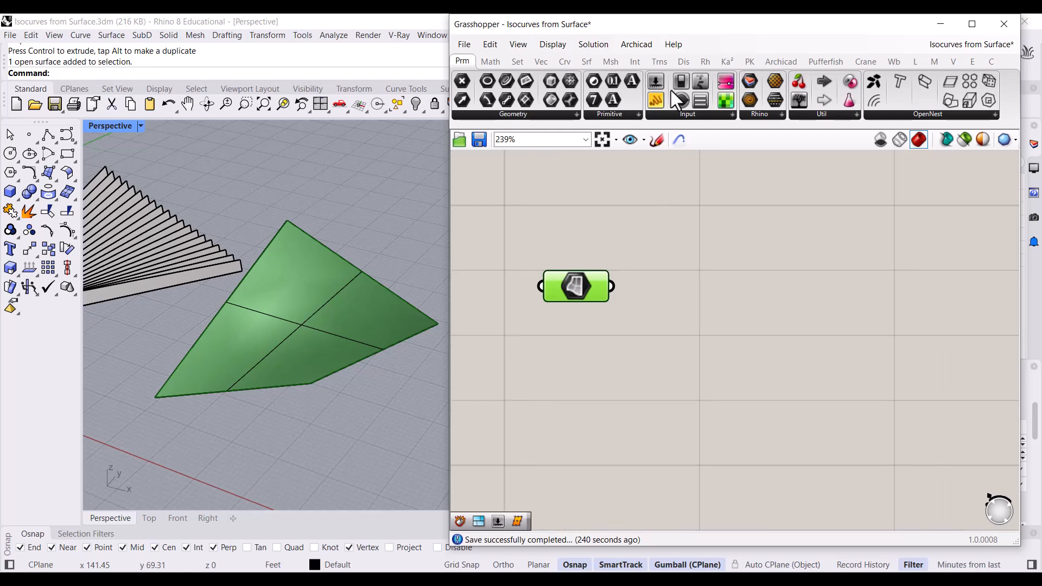
pyautogui.click(586, 64)
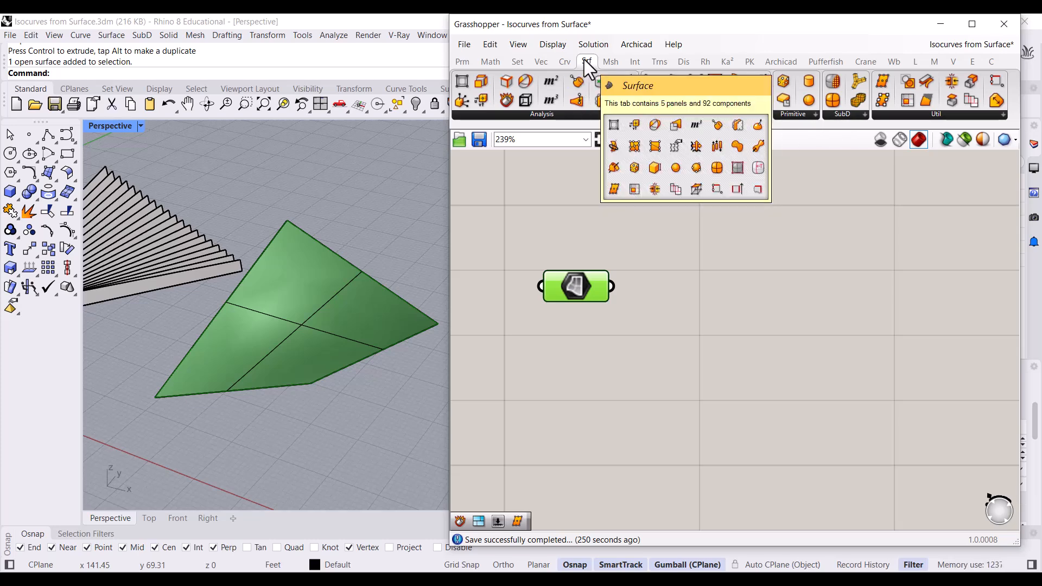
pyautogui.click(896, 115)
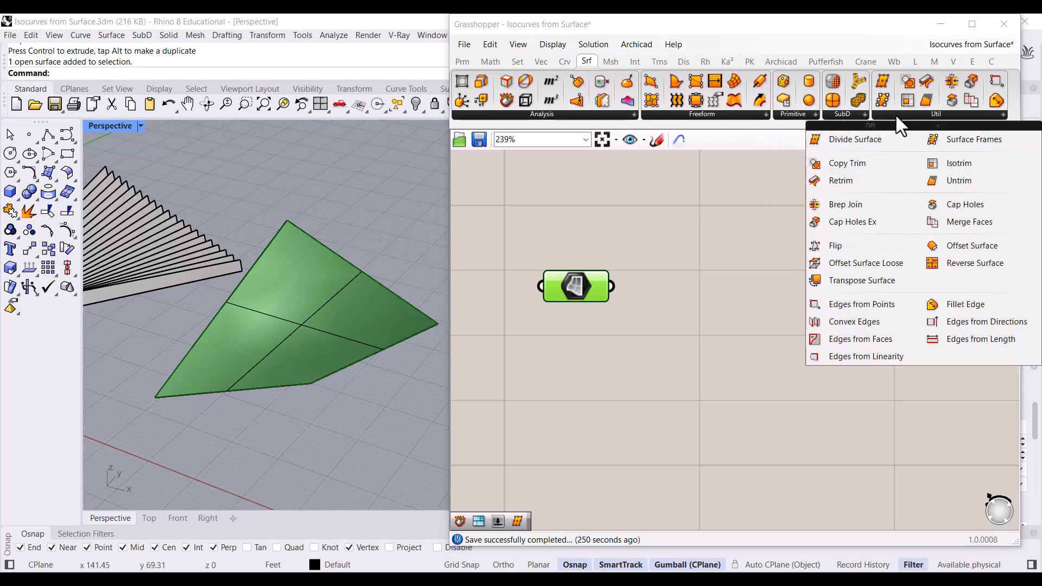
pyautogui.click(941, 164)
pyautogui.click(821, 263)
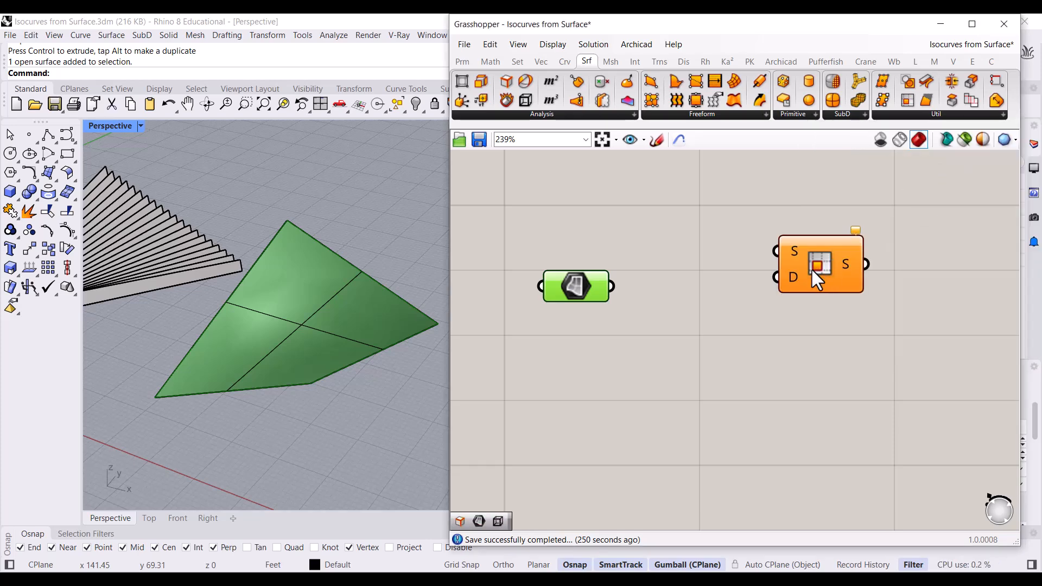
pyautogui.scroll(6, 808, 274)
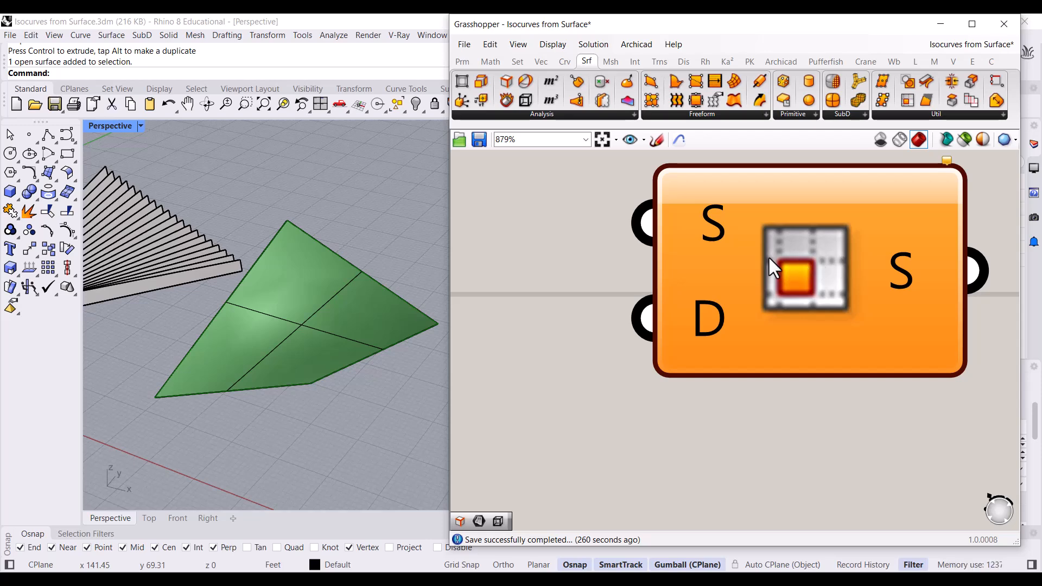
# Step: Wire the Surface parameter into Isotrim's surface input and align Isotrim to the right of it
pyautogui.moveTo(769, 260)
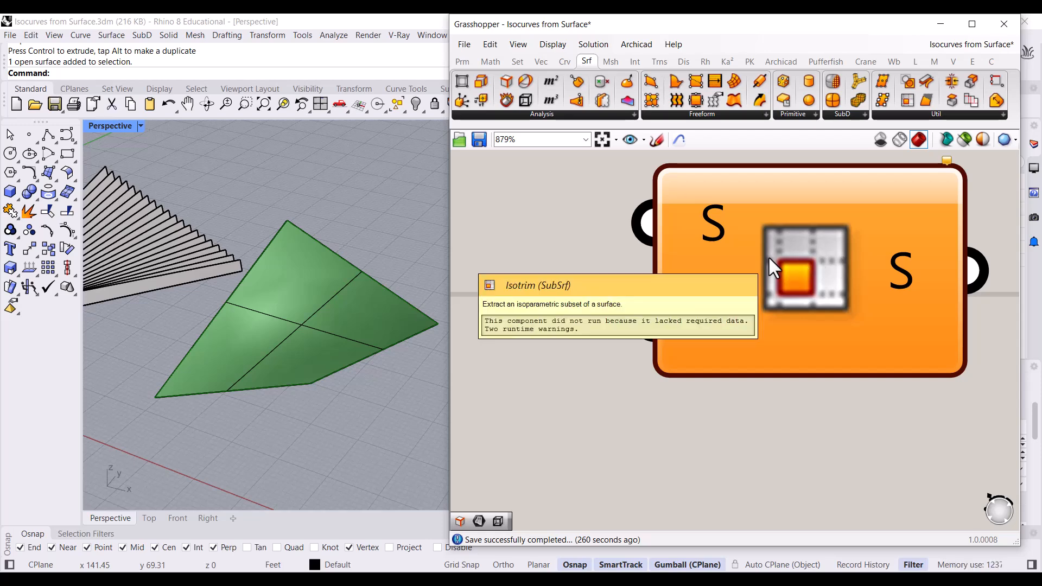
pyautogui.moveTo(880, 278)
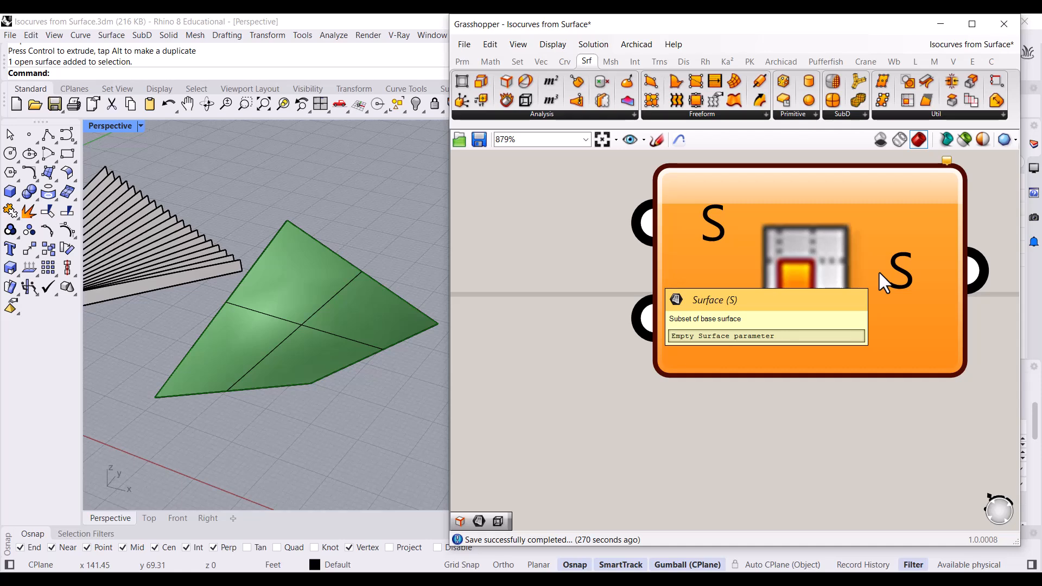
pyautogui.scroll(-6, 796, 323)
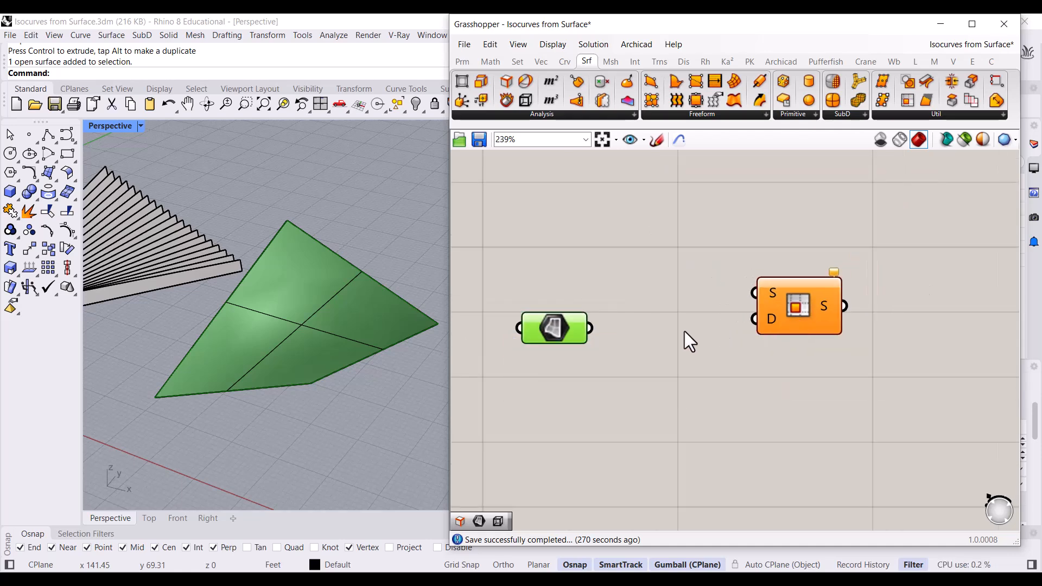
pyautogui.scroll(1, 747, 311)
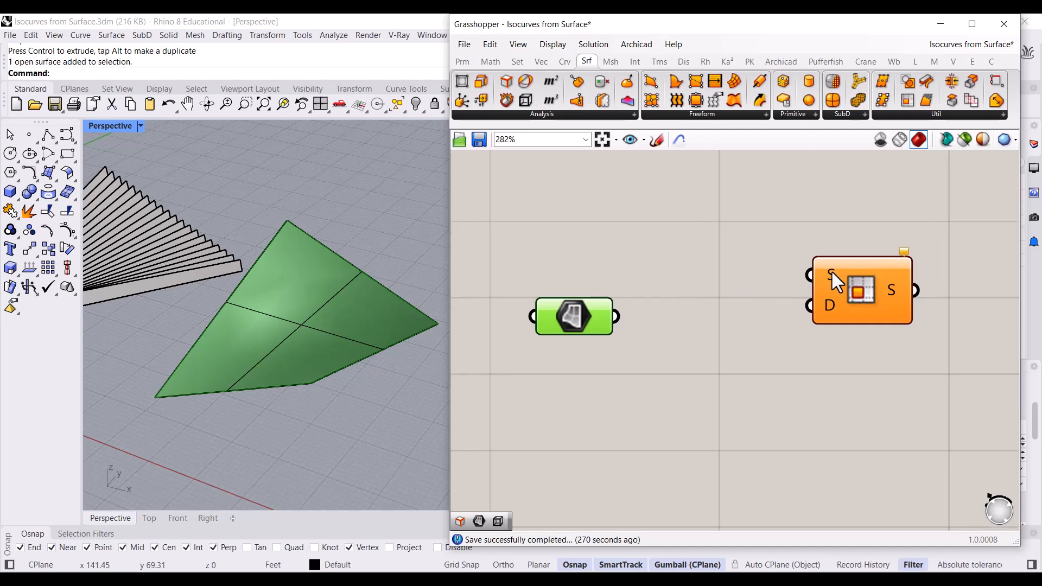
pyautogui.moveTo(831, 269)
pyautogui.moveTo(616, 317); pyautogui.dragTo(857, 344)
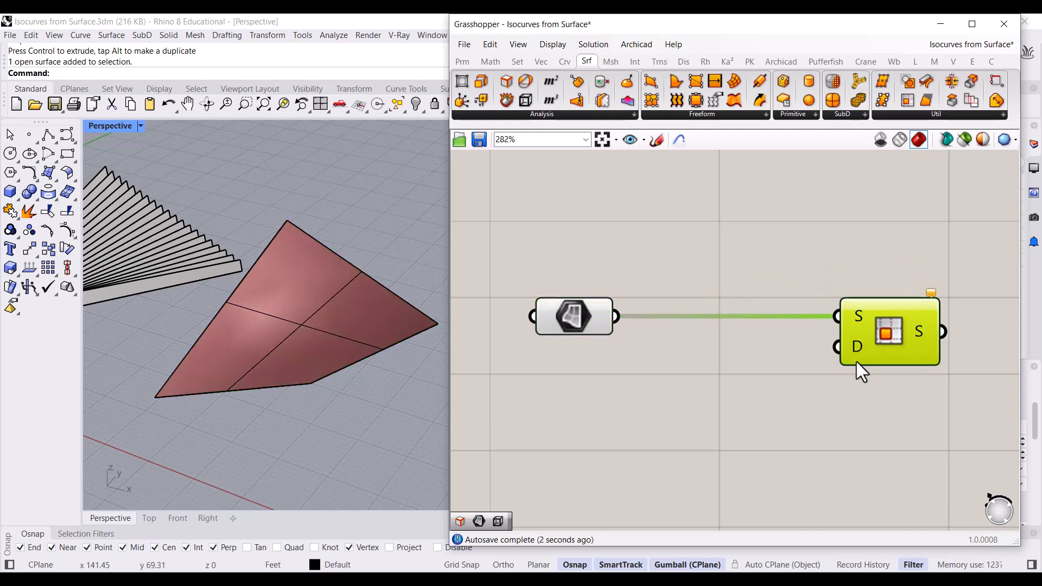
# Step: Add a Construct Domain² component from the domain components below the wire and connect its output to Isotrim's domain input
pyautogui.moveTo(855, 340)
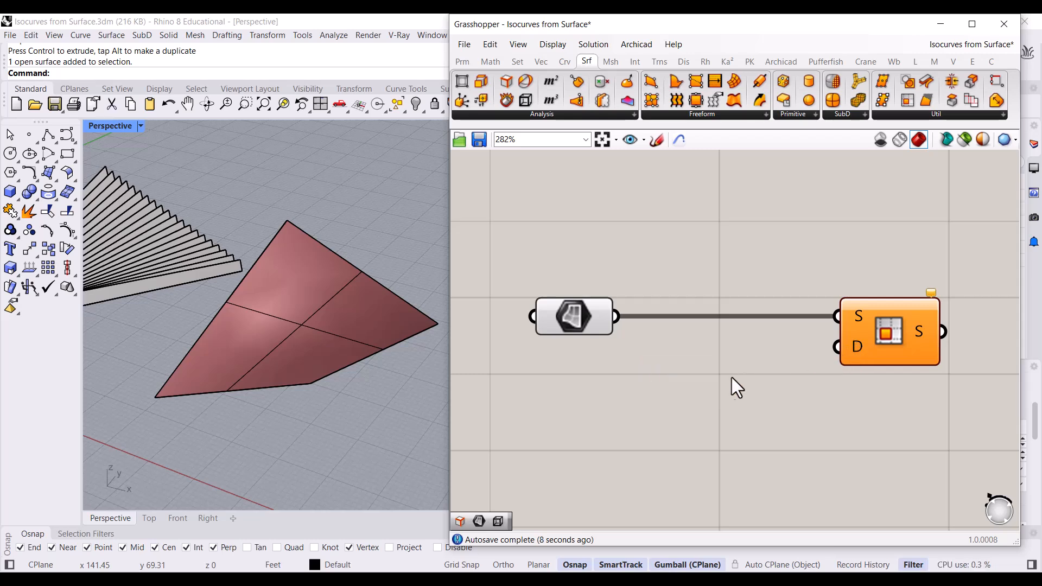
pyautogui.click(493, 62)
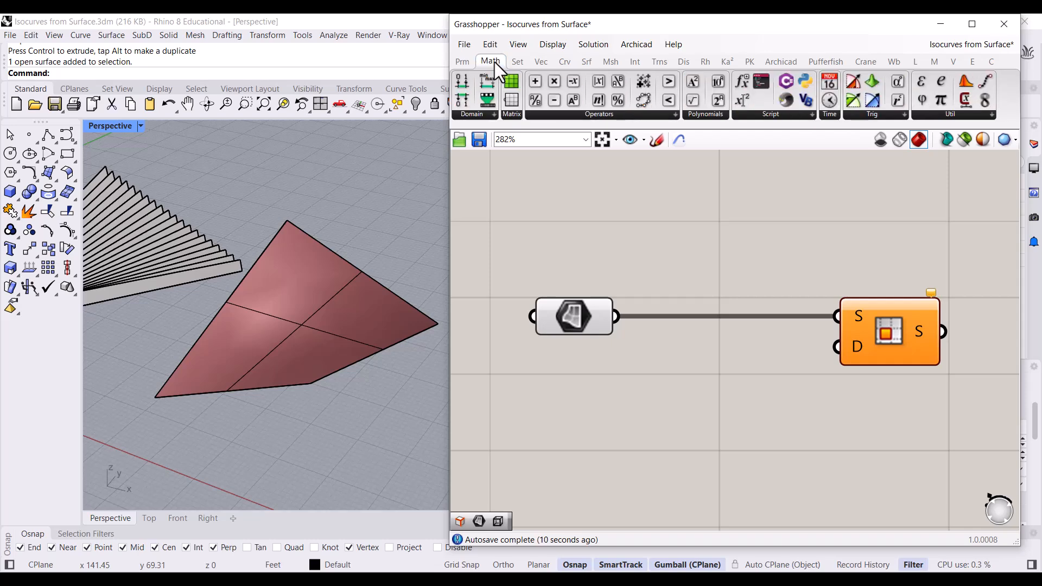
pyautogui.click(478, 115)
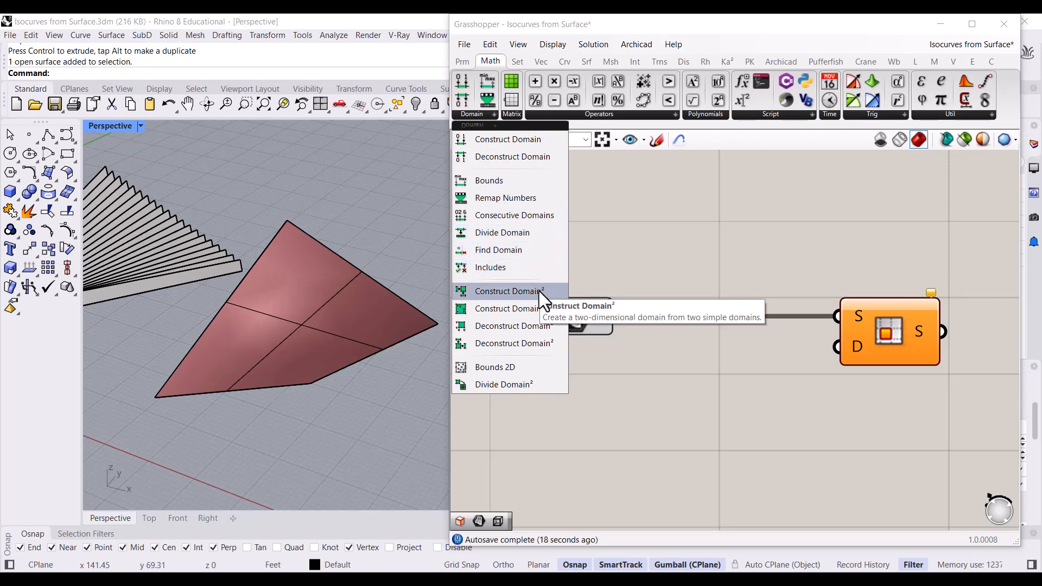
pyautogui.moveTo(538, 291); pyautogui.dragTo(727, 411)
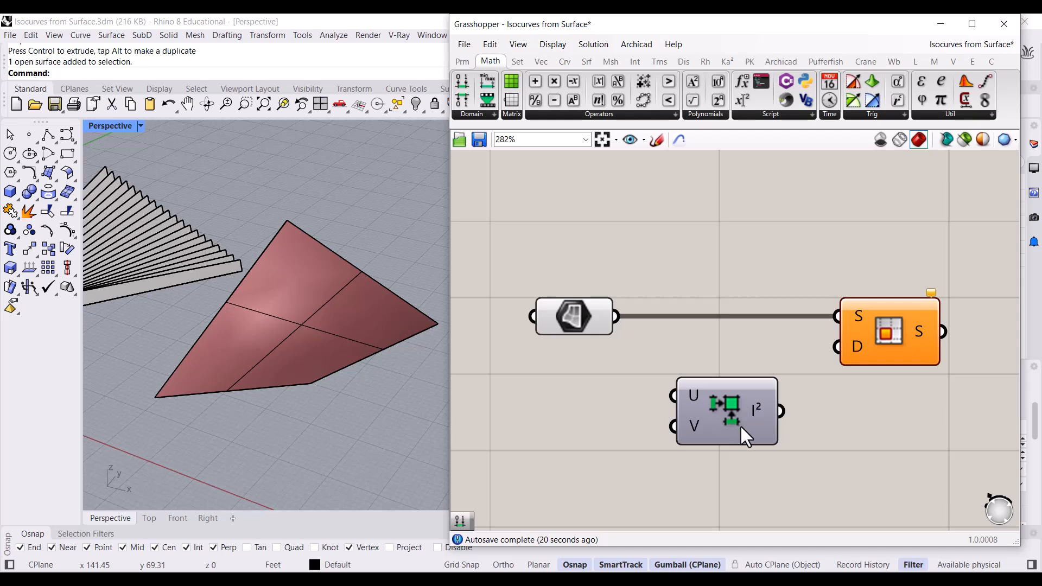
pyautogui.moveTo(888, 333); pyautogui.dragTo(883, 304)
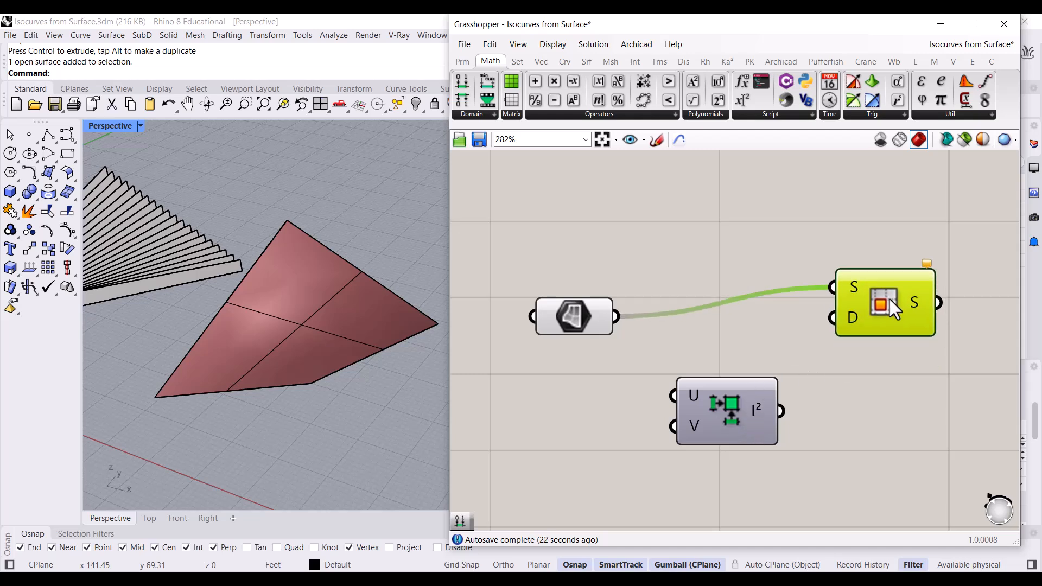
pyautogui.moveTo(747, 413); pyautogui.dragTo(766, 425)
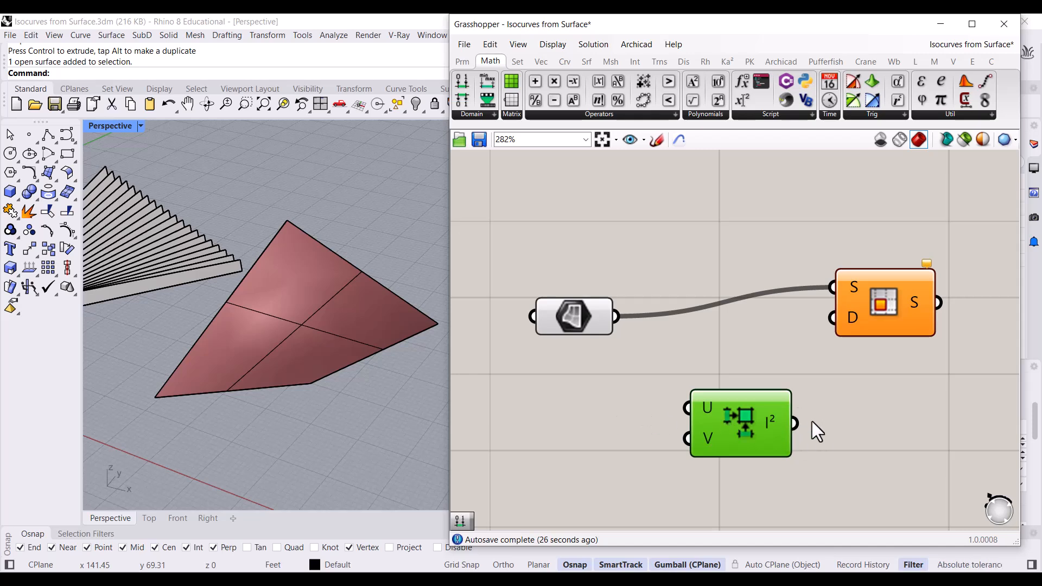
pyautogui.moveTo(791, 424); pyautogui.dragTo(833, 317)
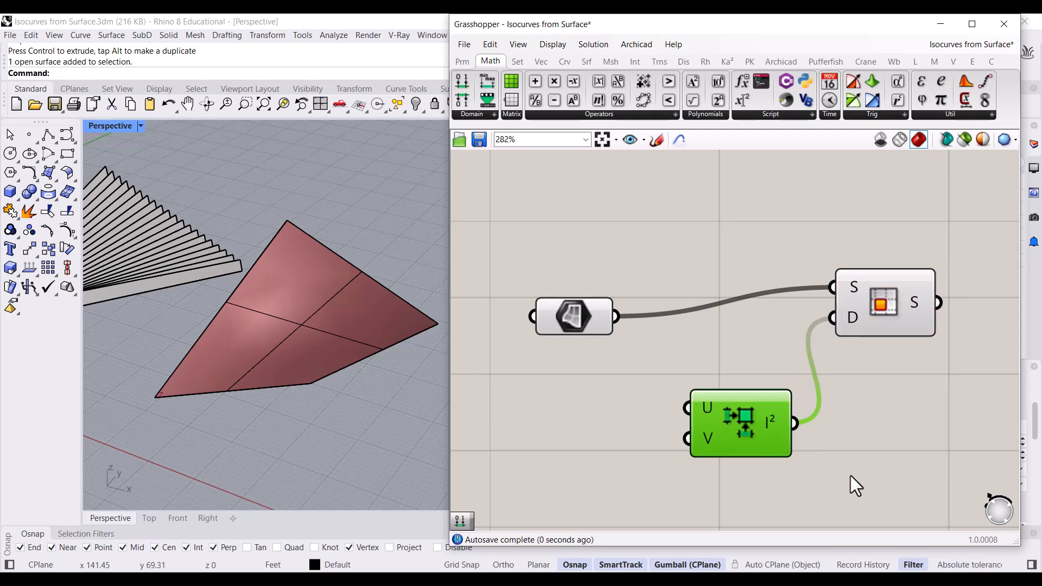
# Step: Compare with the Divide Domain² setup in the Simple Panelize group and delete the Construct Domain² component
pyautogui.scroll(-8, 765, 490)
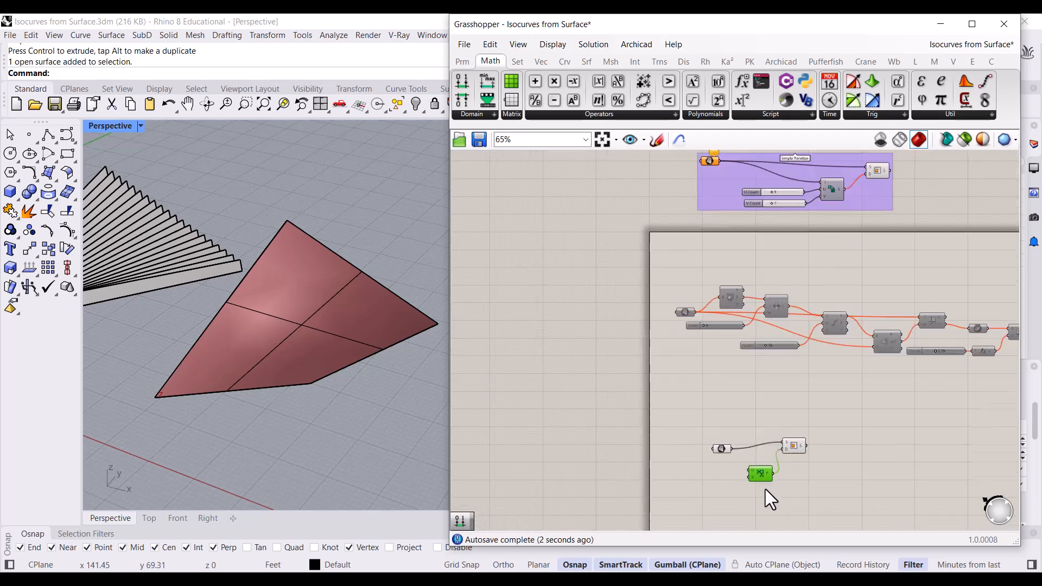
pyautogui.scroll(5, 792, 231)
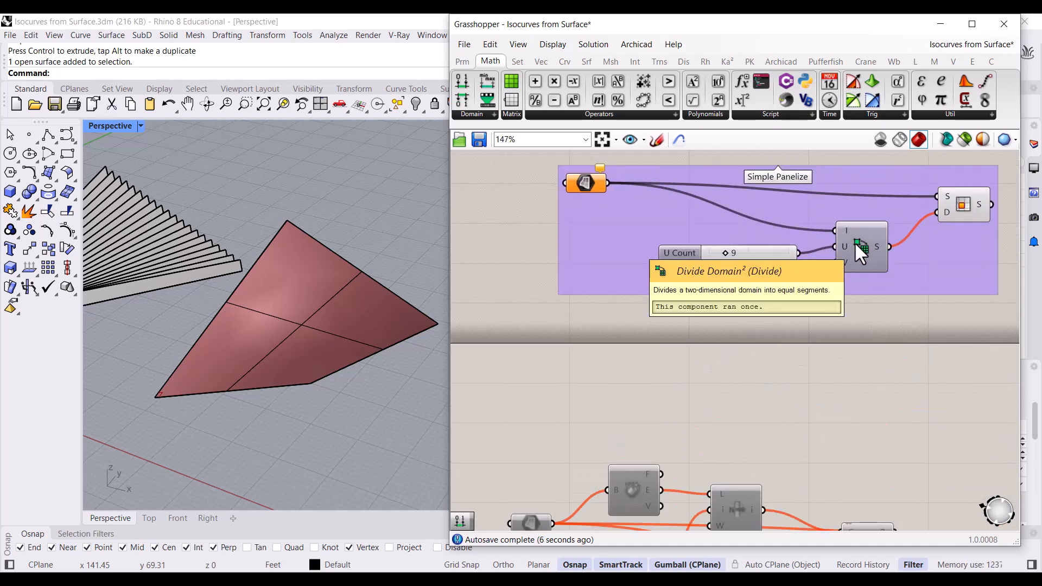
pyautogui.scroll(-6, 722, 190)
pyautogui.scroll(6, 698, 395)
pyautogui.moveTo(721, 422)
pyautogui.mouseDown()
pyautogui.moveTo(747, 406)
pyautogui.moveTo(733, 432)
pyautogui.mouseUp()
pyautogui.press('Delete')
# Step: Add a Divide Domain² component below the Surface parameter and look up where it is listed among the domain components
pyautogui.scroll(3, 720, 415)
pyautogui.doubleClick(721, 412)
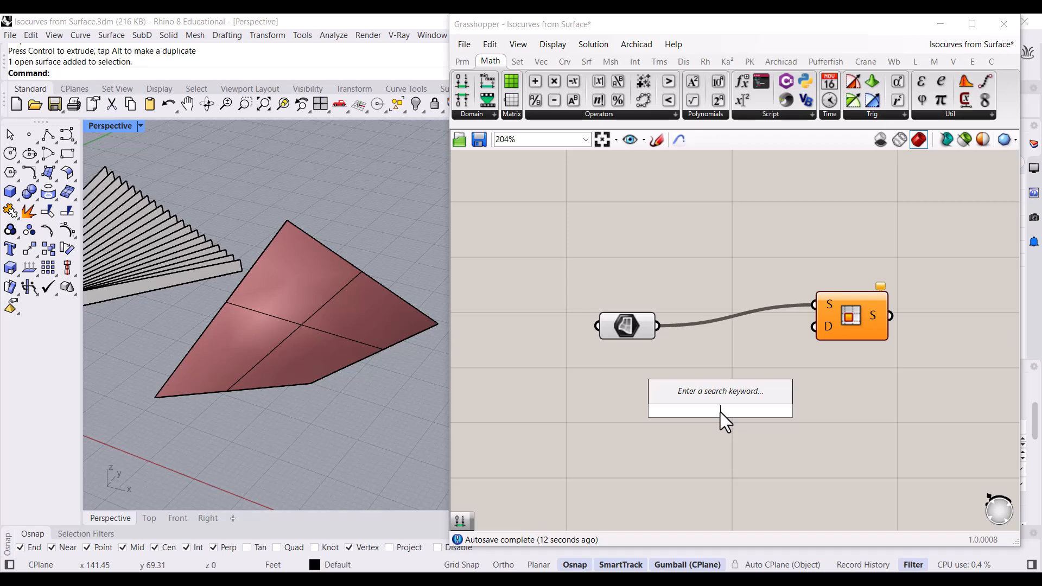
pyautogui.write('divid')
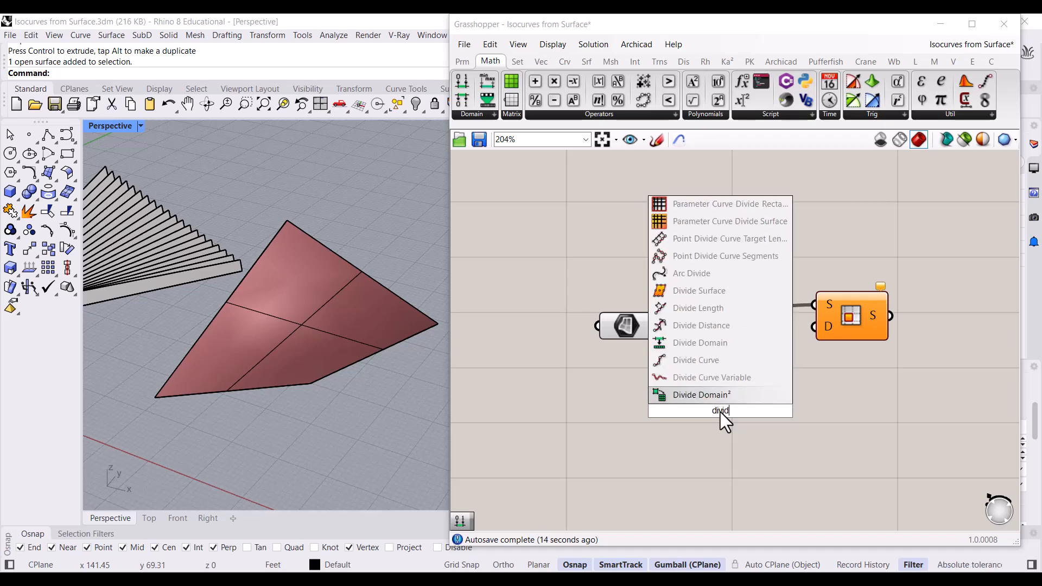
pyautogui.click(727, 394)
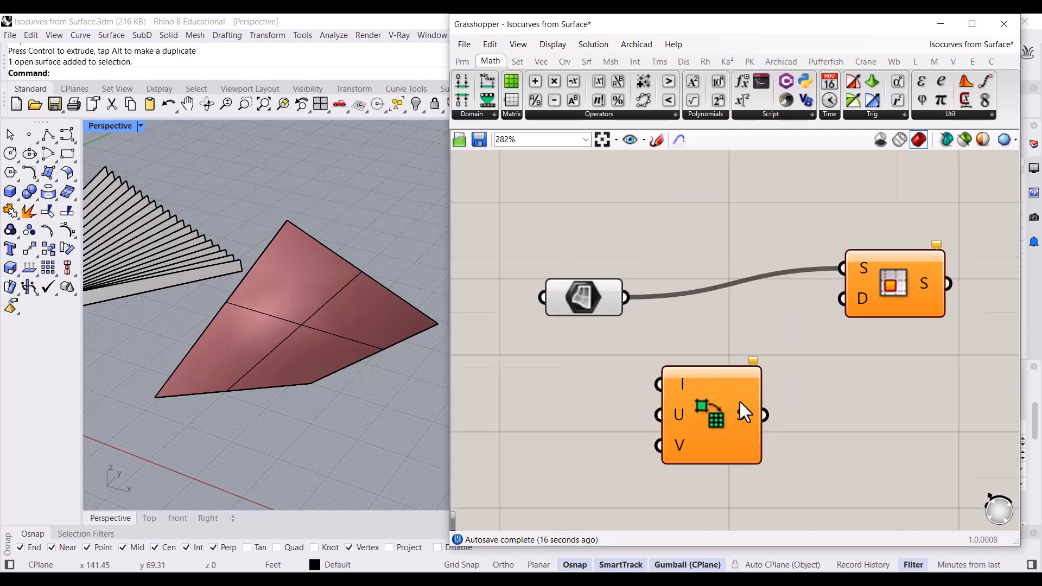
pyautogui.click(698, 432)
pyautogui.click(475, 114)
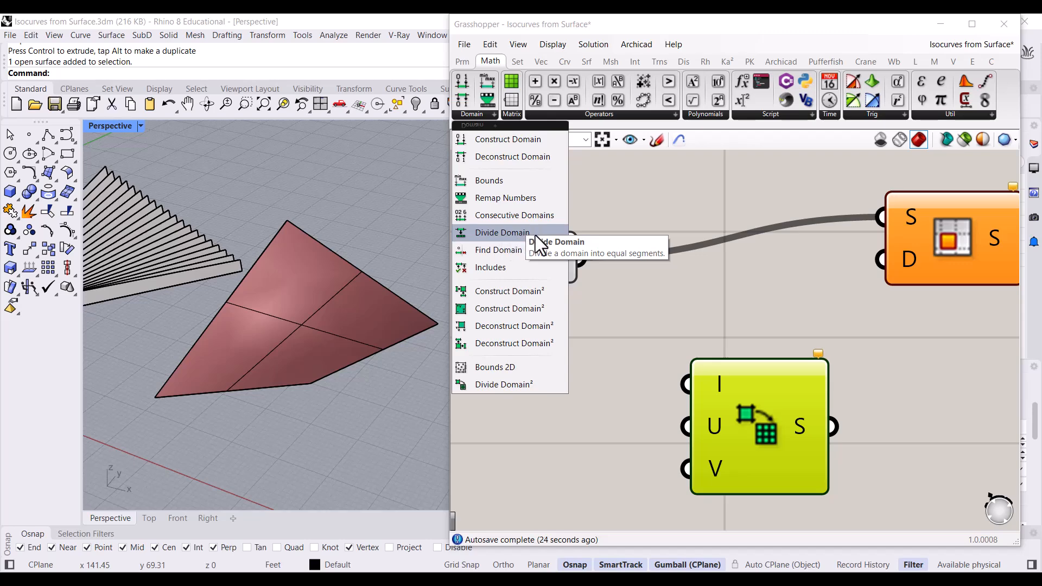
pyautogui.click(783, 317)
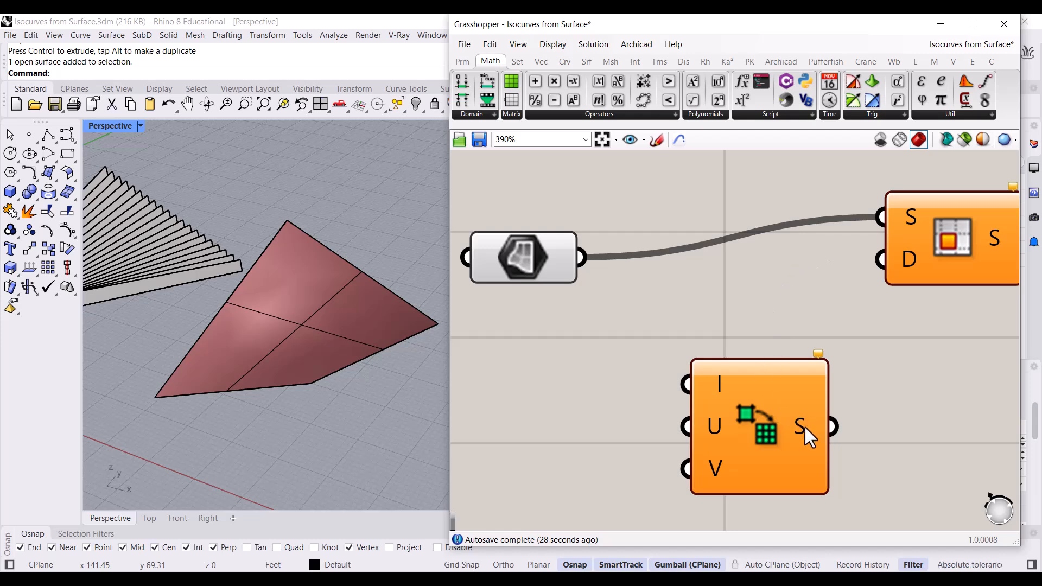
# Step: Connect the segments output of Divide Domain² to Isotrim's domain input and tidy the positions of both components
pyautogui.moveTo(889, 267); pyautogui.dragTo(850, 428)
pyautogui.moveTo(908, 282); pyautogui.dragTo(822, 278, button='right')
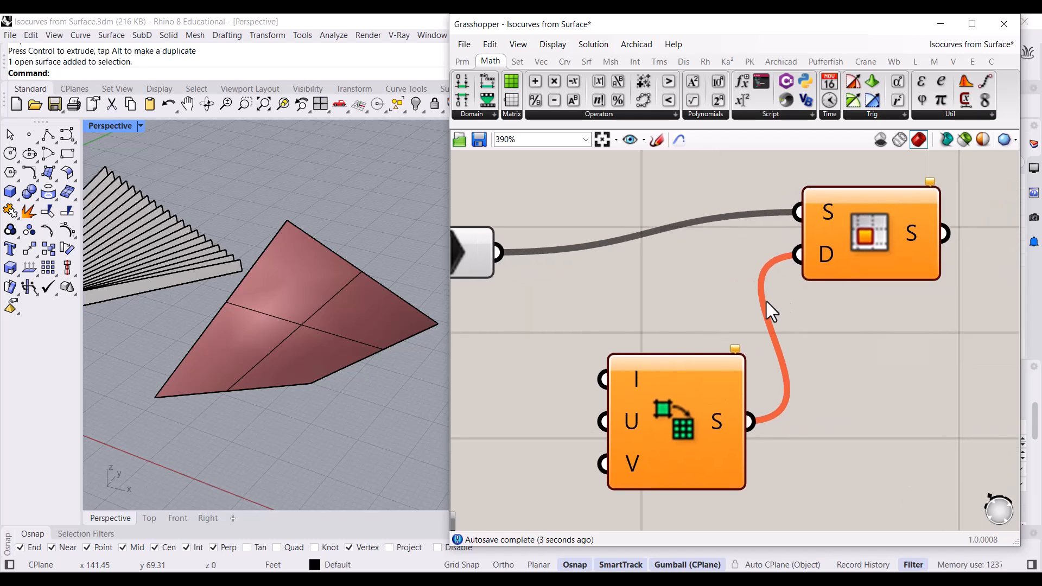
pyautogui.moveTo(823, 279); pyautogui.dragTo(850, 292)
pyautogui.moveTo(660, 399); pyautogui.dragTo(672, 393)
pyautogui.click(591, 419)
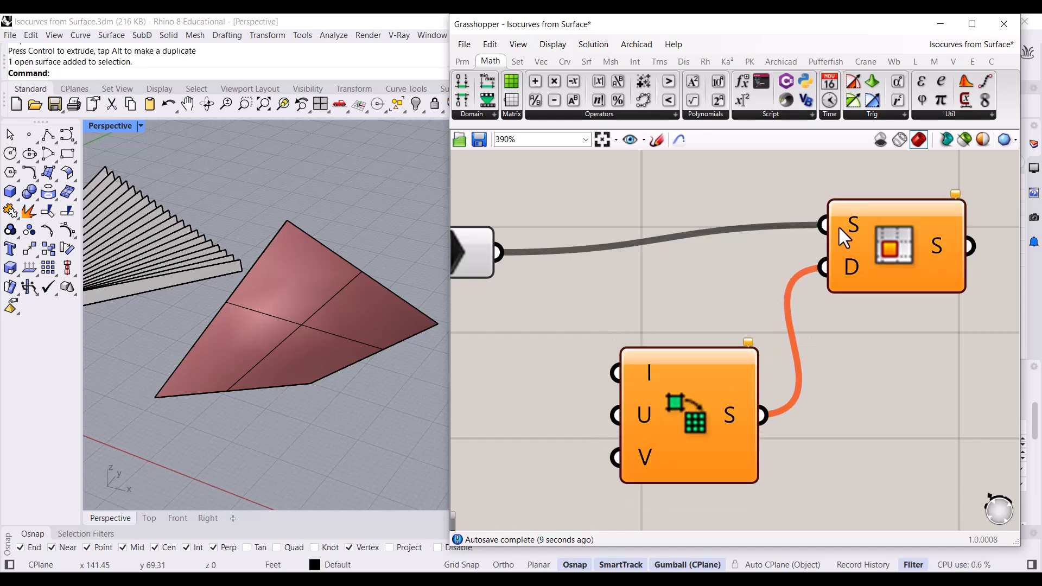
# Step: Examine the inputs of Divide Domain² and the U Count and V Count sliders wired up in the Simple Panelize group
pyautogui.moveTo(694, 351); pyautogui.dragTo(830, 292, button='right')
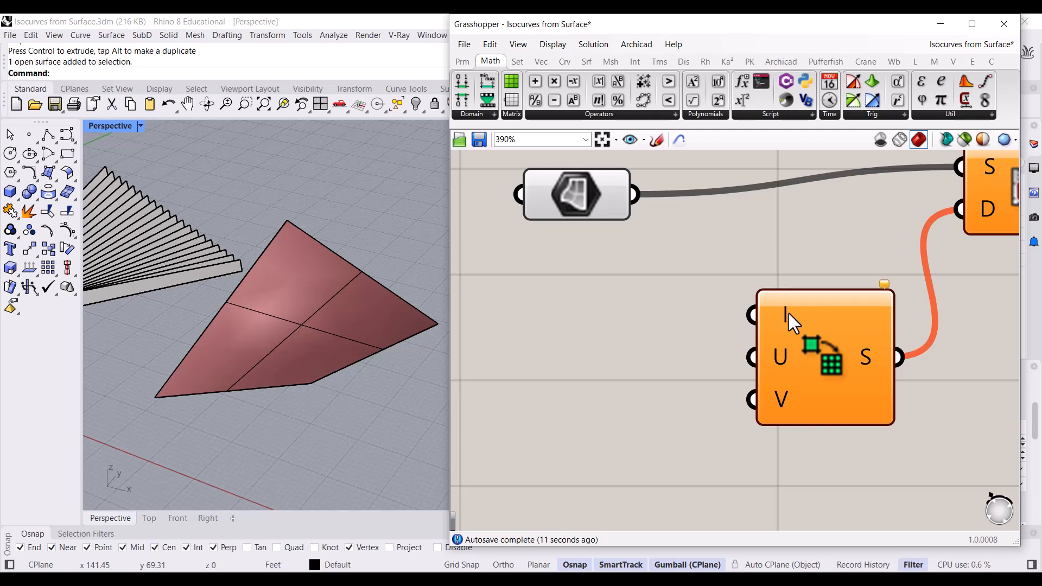
pyautogui.moveTo(789, 313)
pyautogui.moveTo(773, 350)
pyautogui.scroll(-3, 760, 460)
pyautogui.scroll(-5, 760, 461)
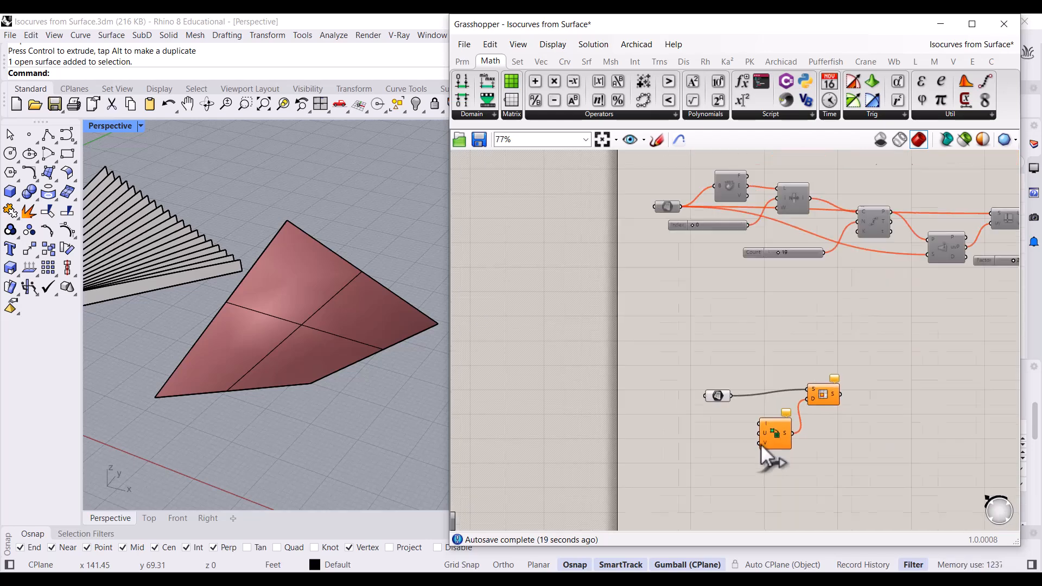
pyautogui.scroll(5, 782, 266)
pyautogui.moveTo(781, 266)
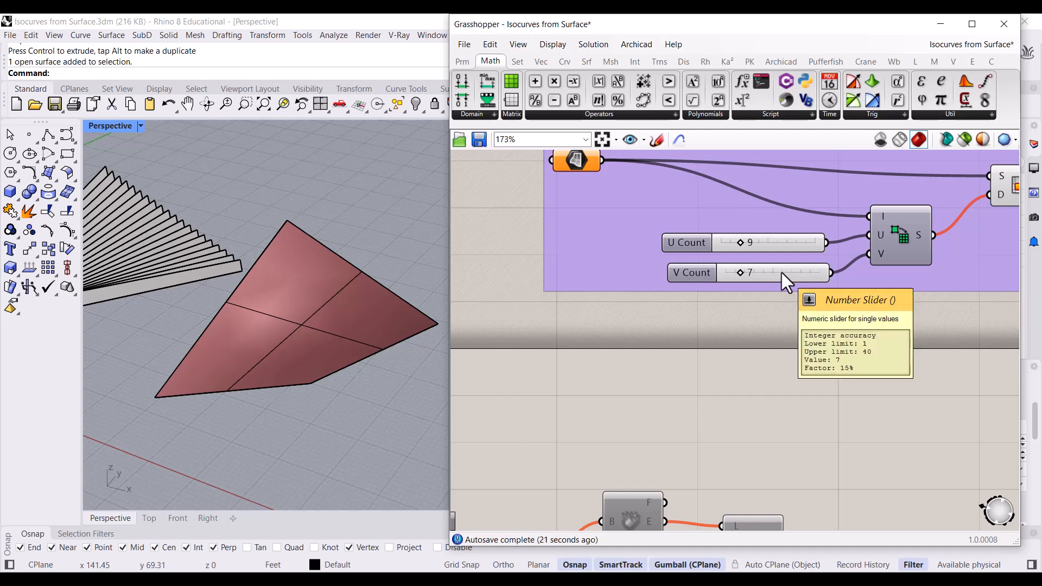
pyautogui.scroll(-3, 782, 272)
pyautogui.moveTo(780, 385); pyautogui.dragTo(765, 337, button='right')
pyautogui.scroll(3, 744, 480)
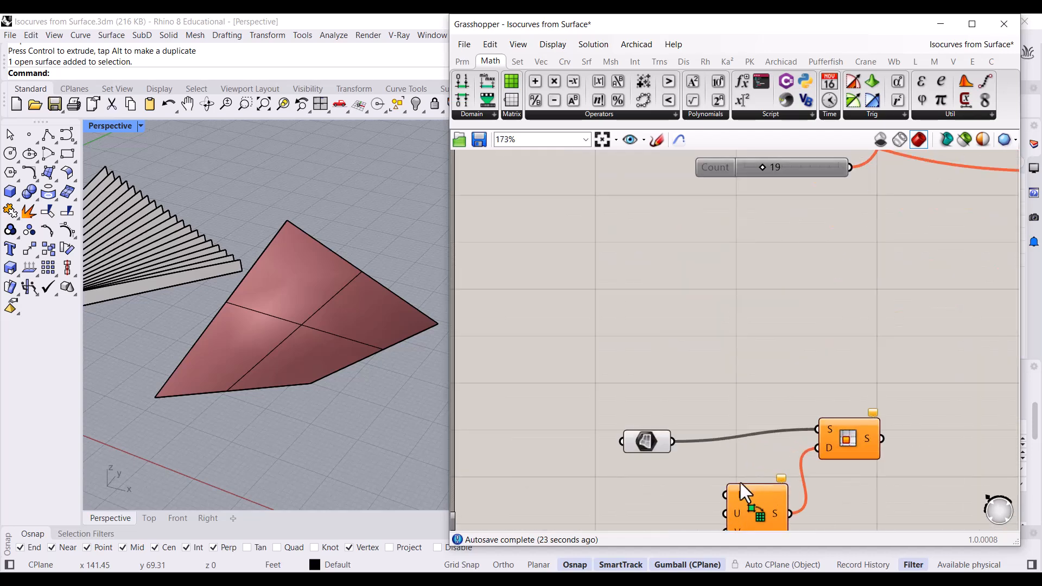
# Step: Wire the Surface parameter into the base domain input of Divide Domain² and reposition the parameter above it
pyautogui.moveTo(744, 480); pyautogui.dragTo(721, 367, button='right')
pyautogui.scroll(2, 709, 396)
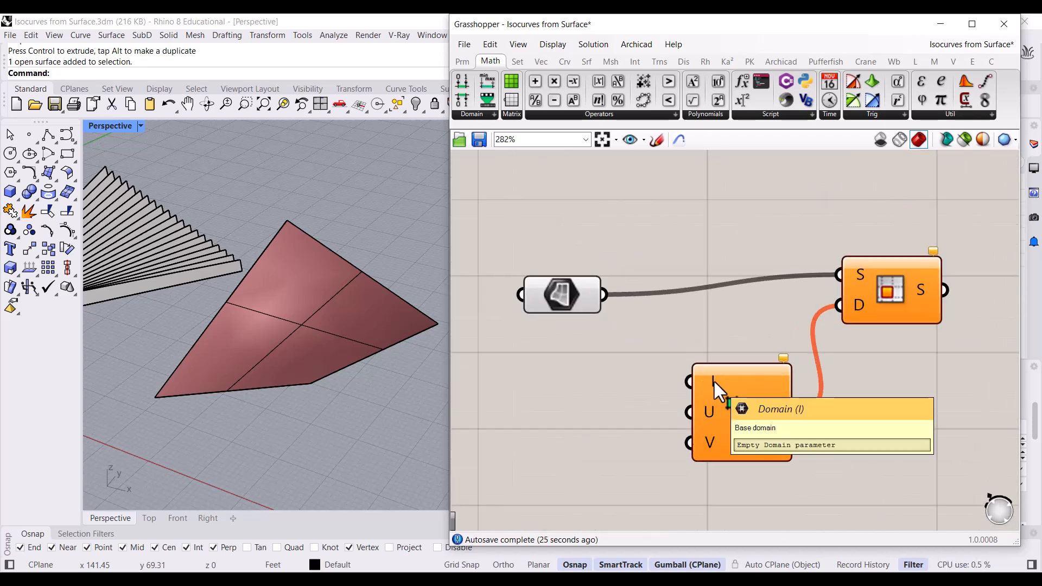
pyautogui.moveTo(713, 379); pyautogui.dragTo(539, 250)
pyautogui.click(607, 367)
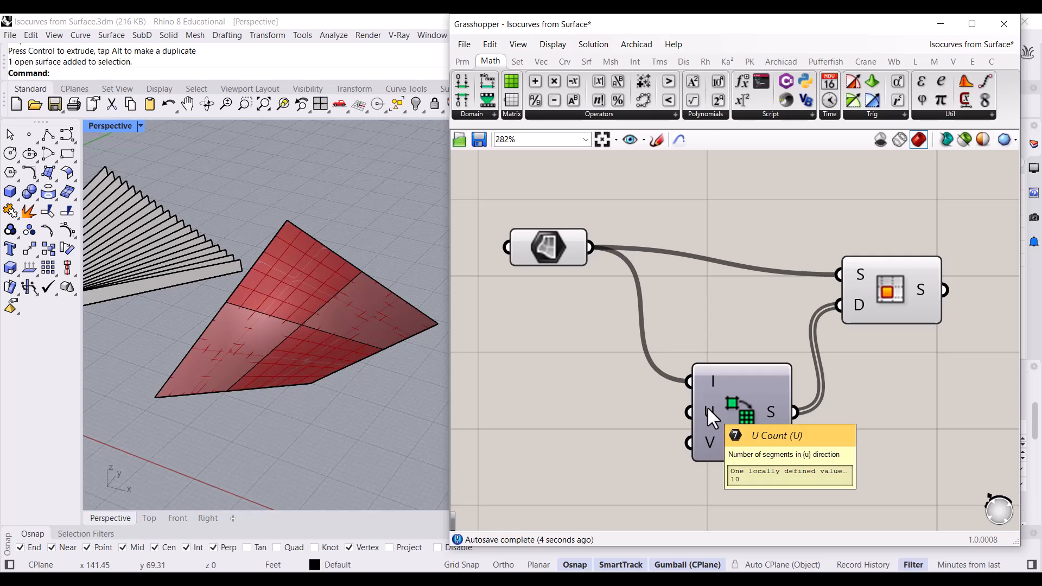
# Step: Create a number slider with the value 12 and connect it to the U count of Divide Domain²
pyautogui.doubleClick(559, 393)
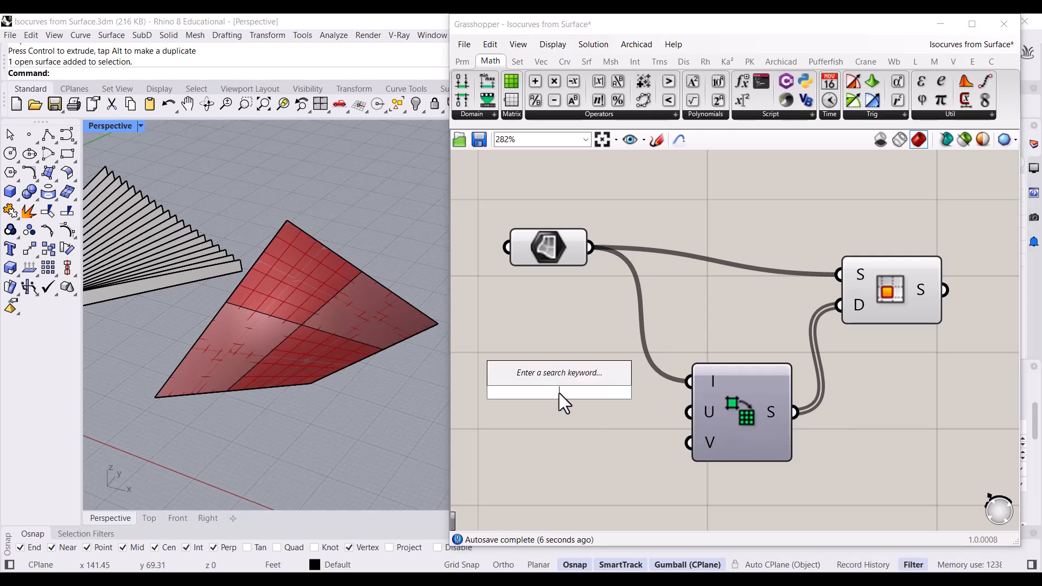
pyautogui.write('12')
pyautogui.press('Return')
pyautogui.click(547, 396)
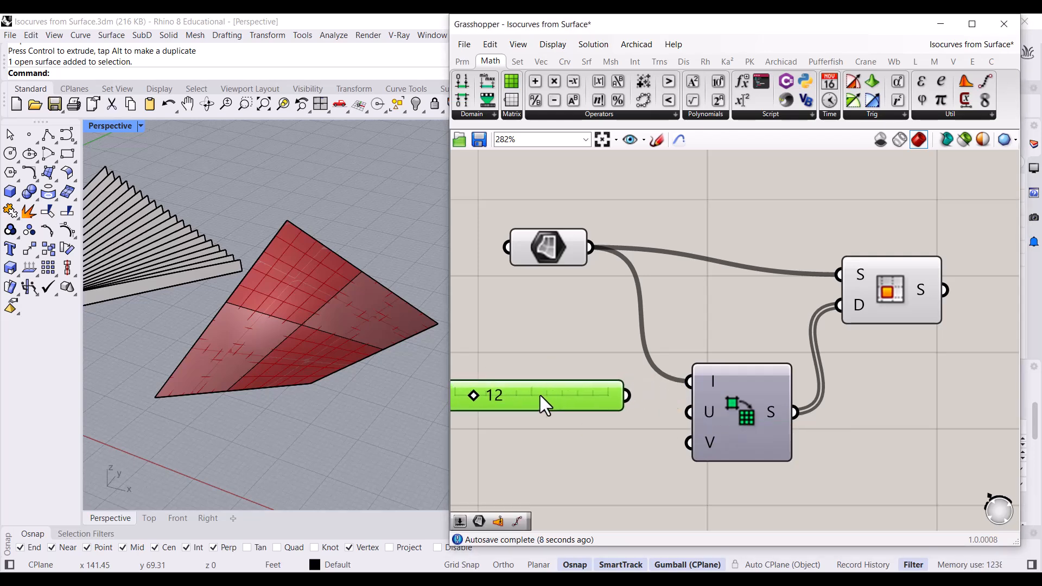
pyautogui.moveTo(626, 395); pyautogui.dragTo(703, 422)
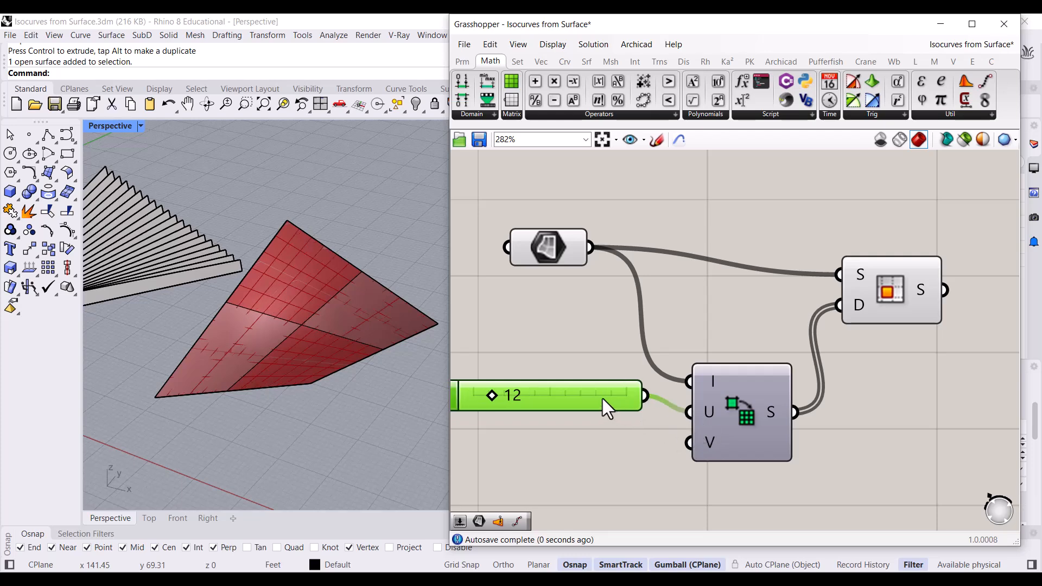
pyautogui.moveTo(604, 398); pyautogui.dragTo(523, 406)
# Step: Duplicate the U Count slider below itself, connect the copy to the V count of Divide Domain², and set it to 21
pyautogui.moveTo(543, 427); pyautogui.dragTo(578, 366, button='right')
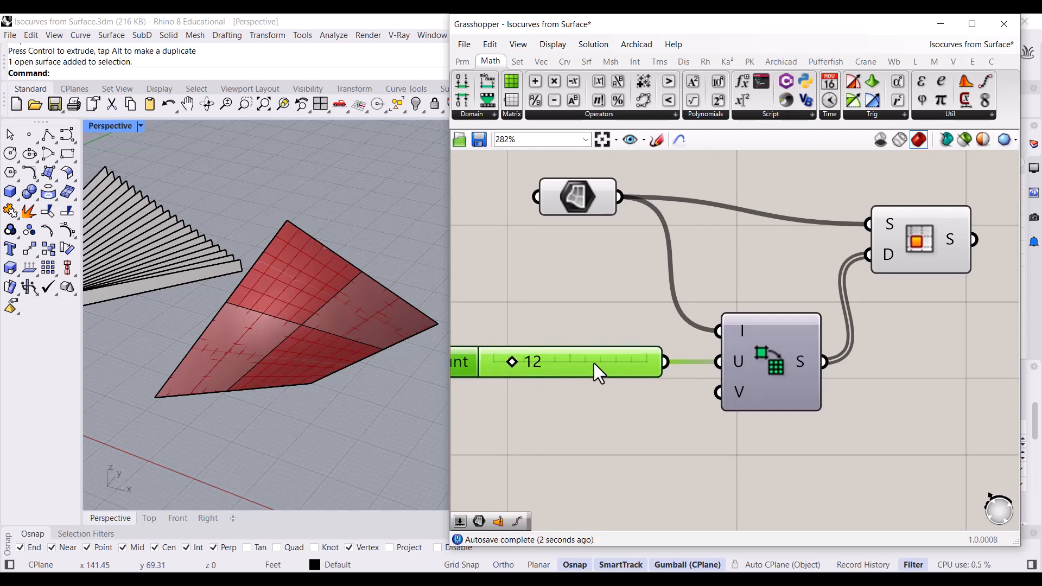
pyautogui.keyDown('alt'); pyautogui.moveTo(594, 363); pyautogui.dragTo(593, 419); pyautogui.keyUp('alt')
pyautogui.moveTo(592, 353); pyautogui.dragTo(660, 315, button='right')
pyautogui.moveTo(733, 375); pyautogui.dragTo(765, 366)
pyautogui.moveTo(577, 382); pyautogui.dragTo(592, 380)
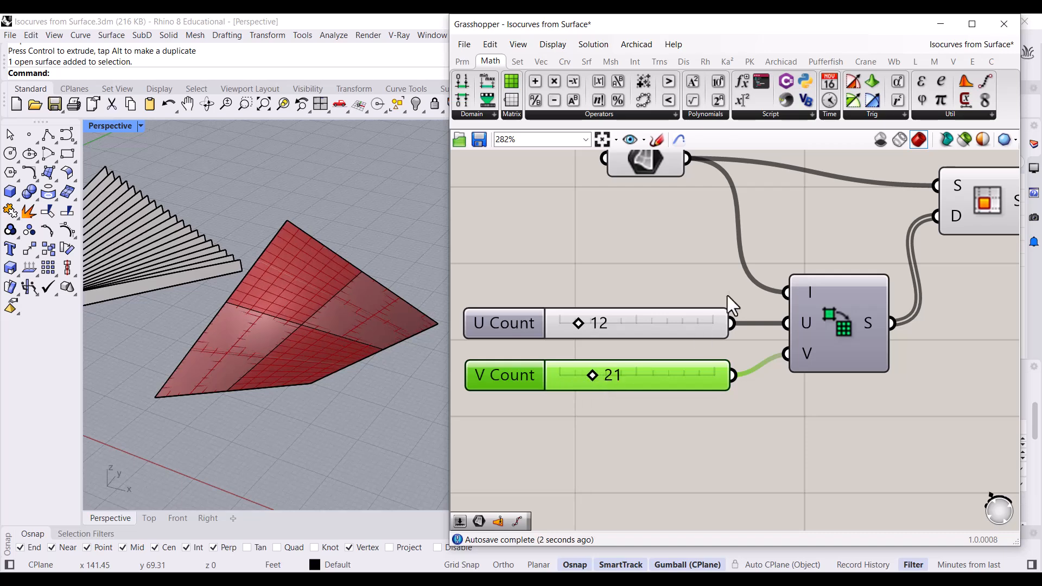
# Step: Turn off the preview of the Surface parameter, both count sliders and Divide Domain², leaving Isotrim out of the selection
pyautogui.moveTo(740, 263); pyautogui.dragTo(735, 290, button='right')
pyautogui.scroll(-3, 724, 336)
pyautogui.moveTo(780, 441); pyautogui.dragTo(639, 216)
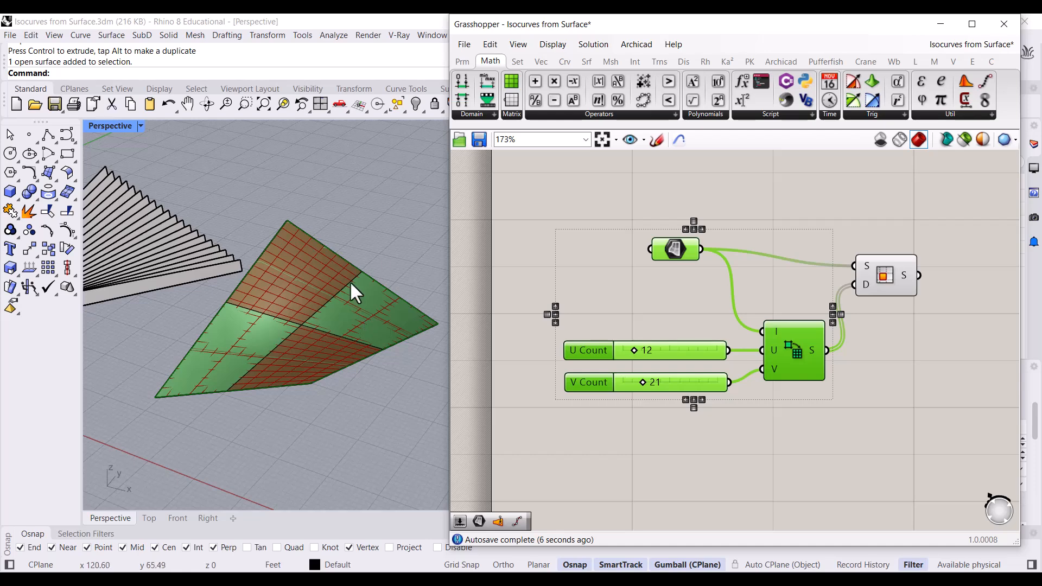
pyautogui.rightClick(607, 203)
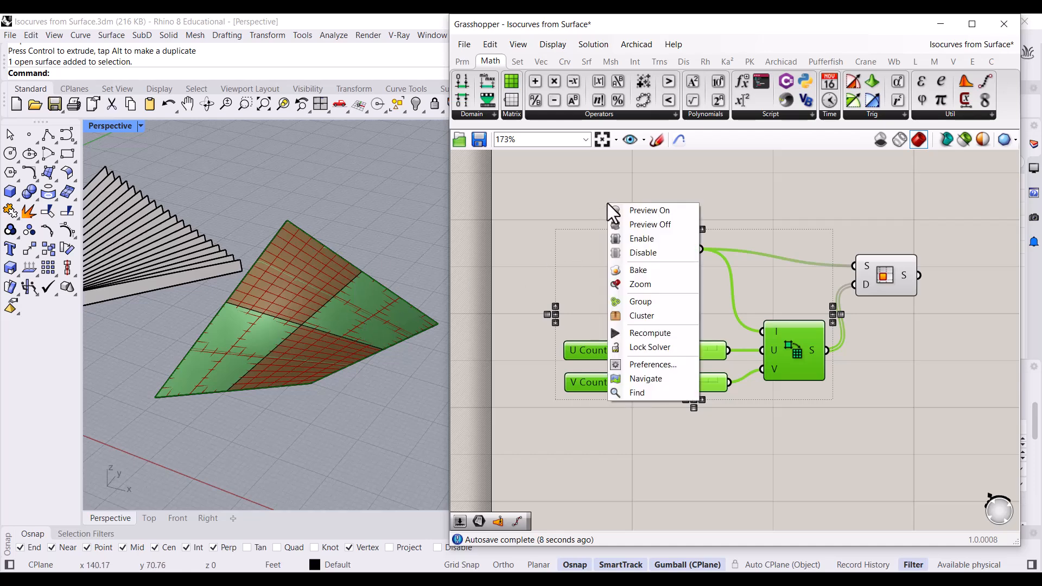
pyautogui.click(634, 225)
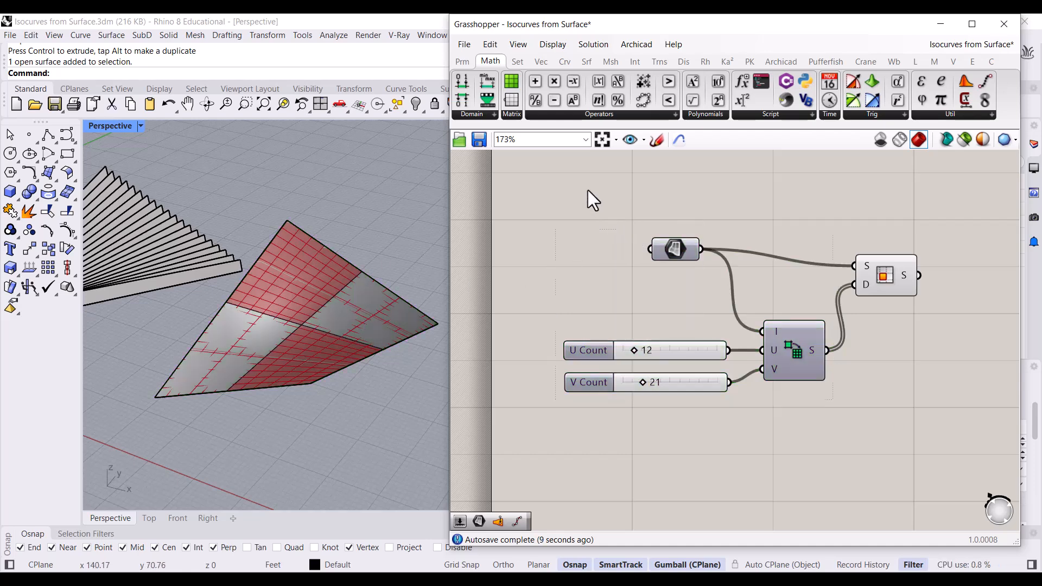
# Step: Hide the copied source surface in the viewport so that only the Isotrim panel preview is displayed
pyautogui.click(379, 316)
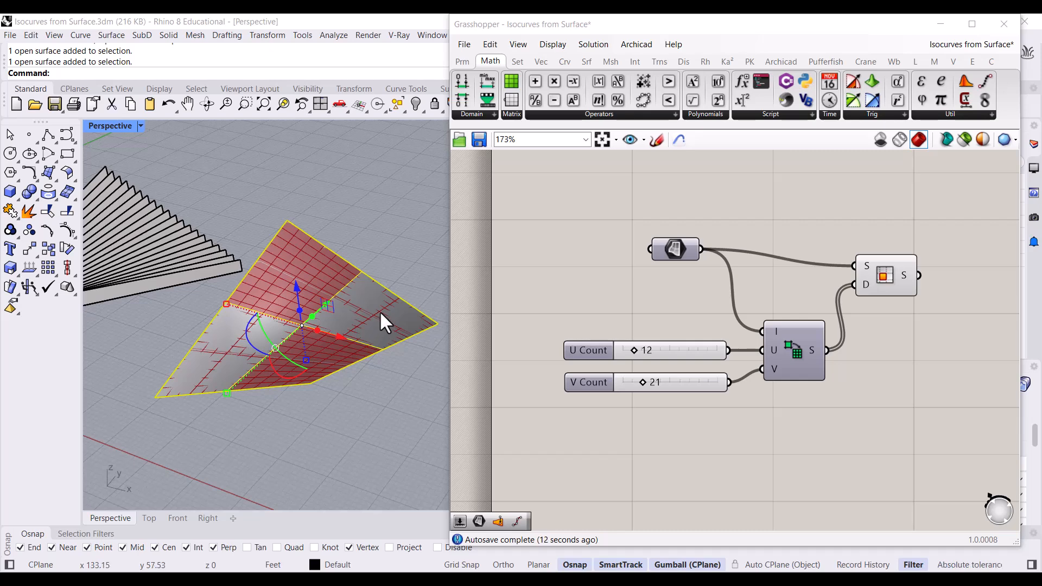
pyautogui.hotkey('ctrl', 'h')
pyautogui.moveTo(383, 296); pyautogui.dragTo(402, 339, button='right')
pyautogui.scroll(6, 268, 349)
# Step: Set the U Count slider to 14 and the V Count slider to 10 for the panel divisions
pyautogui.scroll(3, 630, 347)
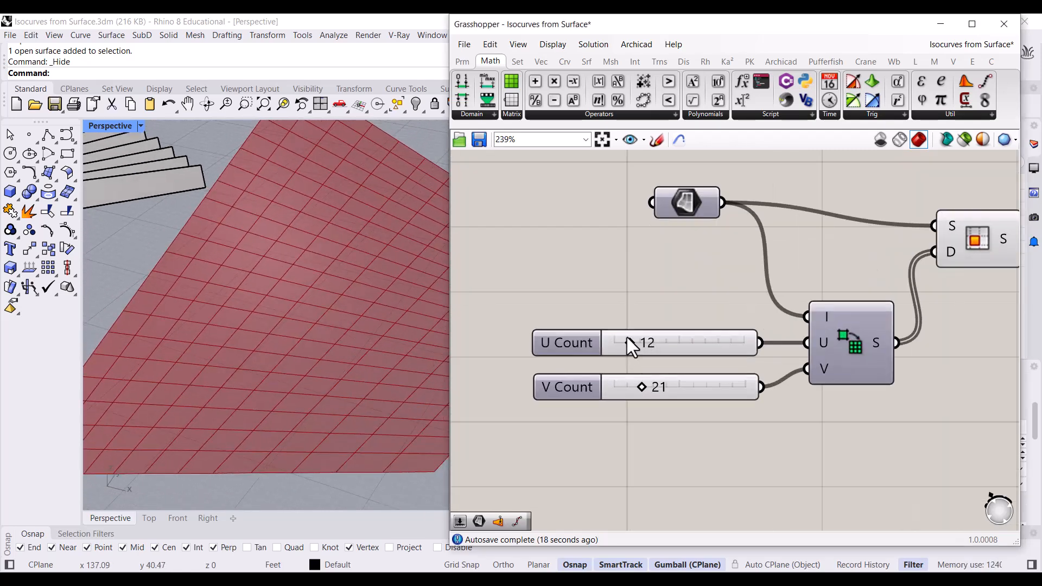
pyautogui.moveTo(627, 340)
pyautogui.mouseDown()
pyautogui.moveTo(646, 343)
pyautogui.moveTo(625, 343)
pyautogui.mouseUp()
pyautogui.moveTo(642, 386)
pyautogui.mouseDown()
pyautogui.moveTo(666, 386)
pyautogui.moveTo(627, 387)
pyautogui.mouseUp()
pyautogui.moveTo(625, 343); pyautogui.dragTo(631, 343)
pyautogui.moveTo(339, 306); pyautogui.dragTo(340, 370, button='right')
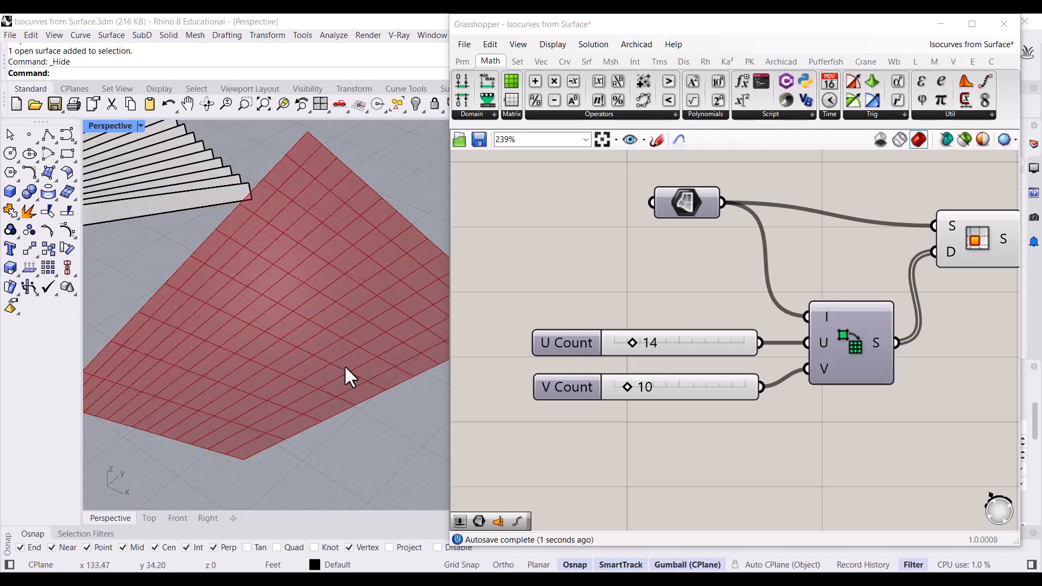
pyautogui.scroll(3, 815, 349)
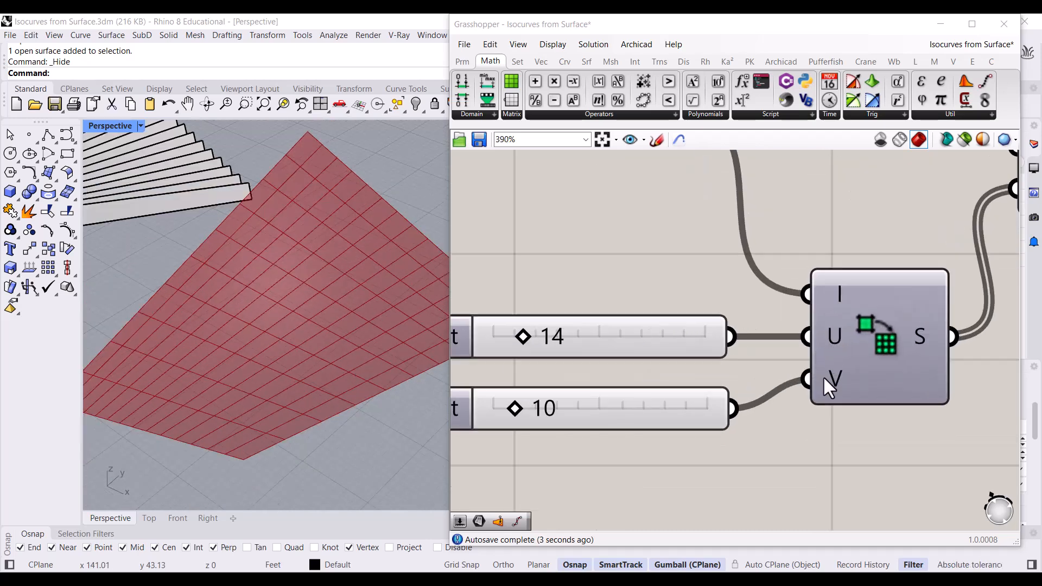
pyautogui.moveTo(298, 337); pyautogui.dragTo(271, 329, button='right')
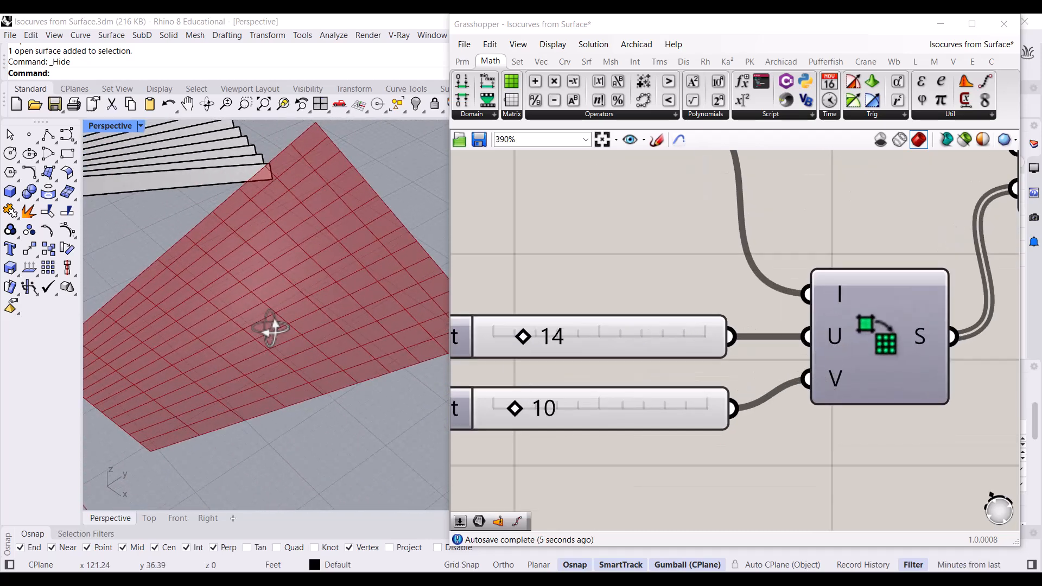
# Step: Shift the Isotrim component slightly up and away from Divide Domain² and bake its panels into the Rhino model
pyautogui.scroll(-3, 593, 348)
pyautogui.click(829, 294)
pyautogui.moveTo(830, 289); pyautogui.dragTo(855, 283)
pyautogui.moveTo(798, 307); pyautogui.dragTo(867, 292, button='right')
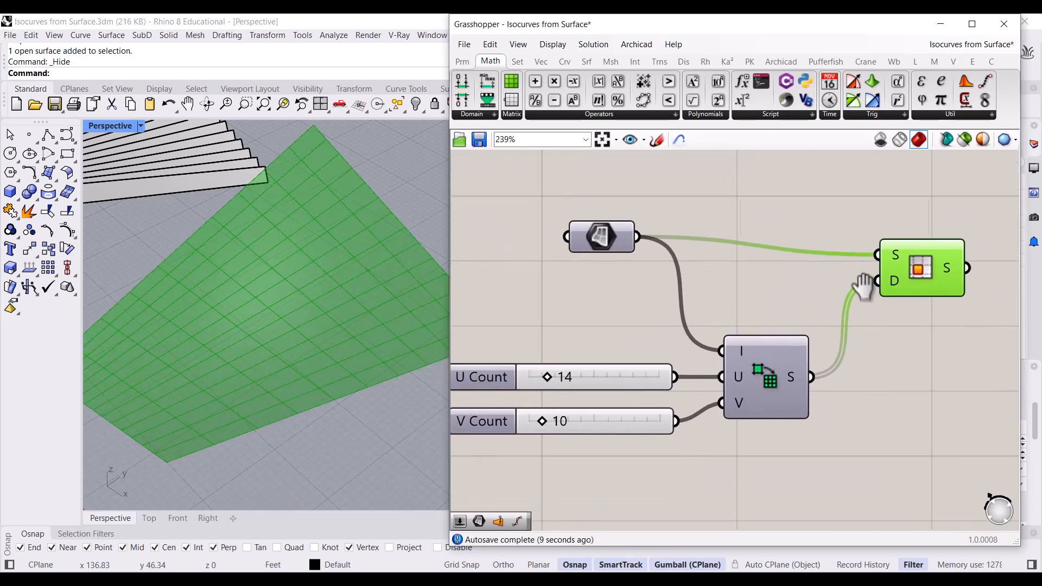
pyautogui.middleClick(823, 202)
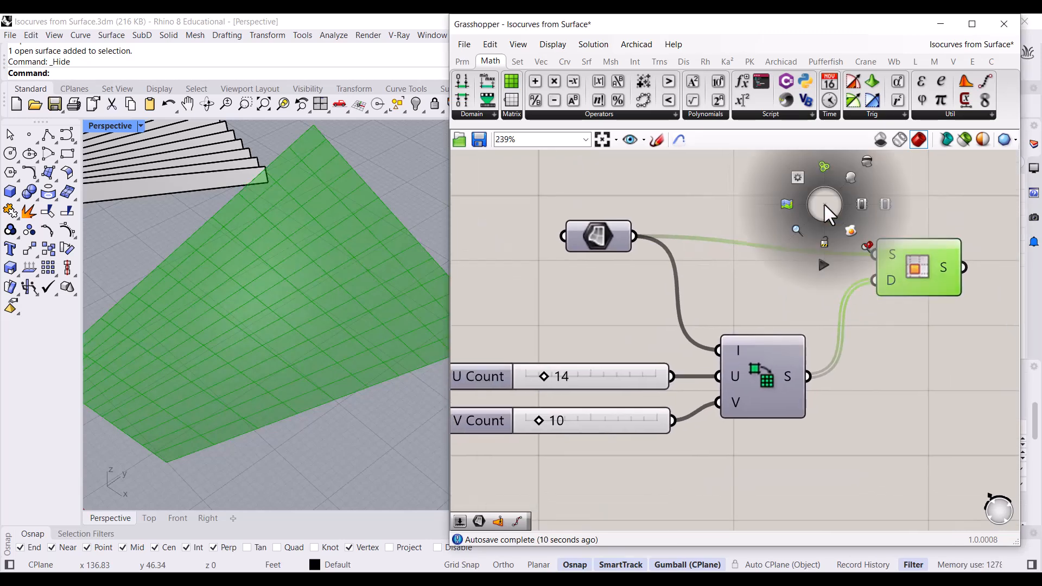
pyautogui.click(850, 231)
# Step: Examine the baked panel grid up close and from several angles, selecting individual panels to check that each is a separate surface
pyautogui.click(381, 278)
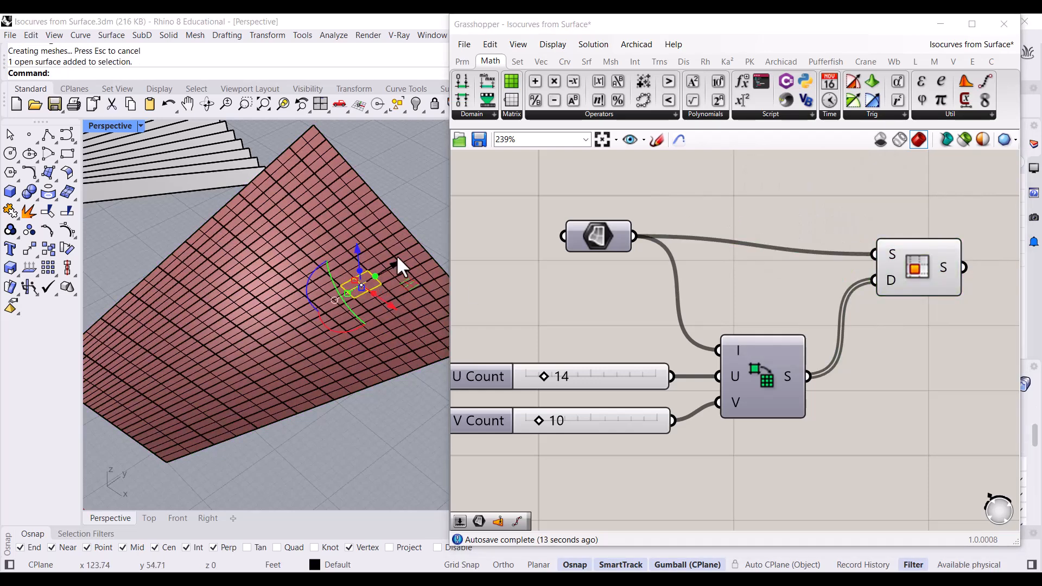
pyautogui.scroll(8, 403, 245)
pyautogui.click(401, 246)
pyautogui.click(327, 255)
pyautogui.click(302, 217)
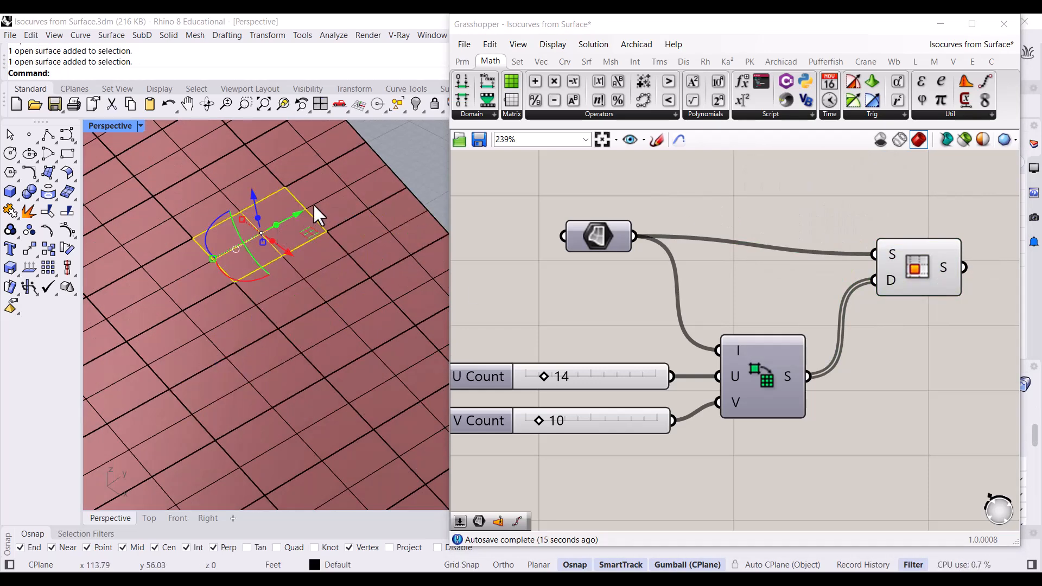
pyautogui.click(354, 217)
pyautogui.click(376, 260)
pyautogui.click(343, 303)
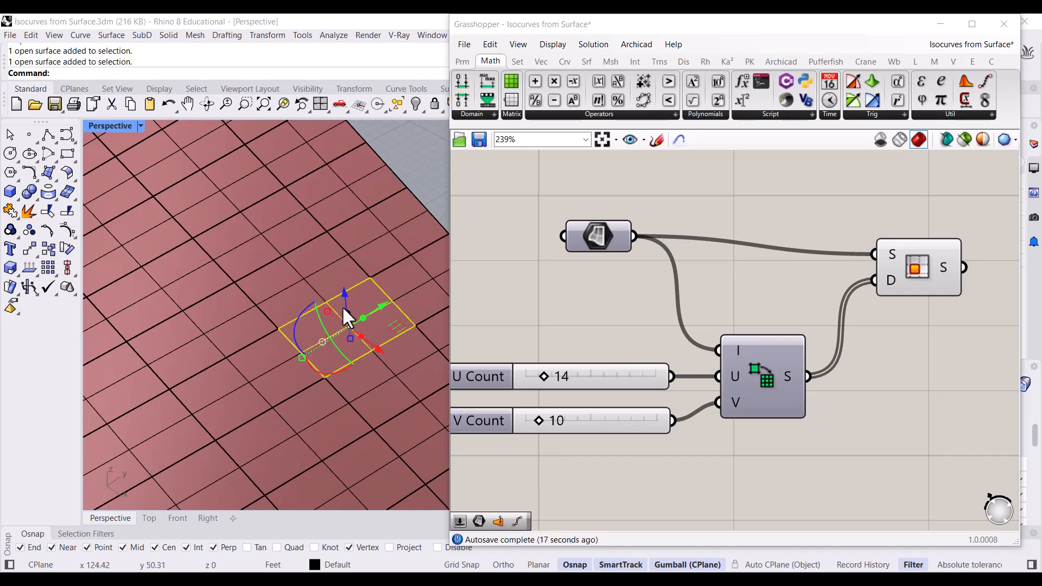
pyautogui.scroll(-5, 346, 300)
pyautogui.scroll(-3, 347, 300)
pyautogui.click(390, 223)
pyautogui.scroll(5, 317, 235)
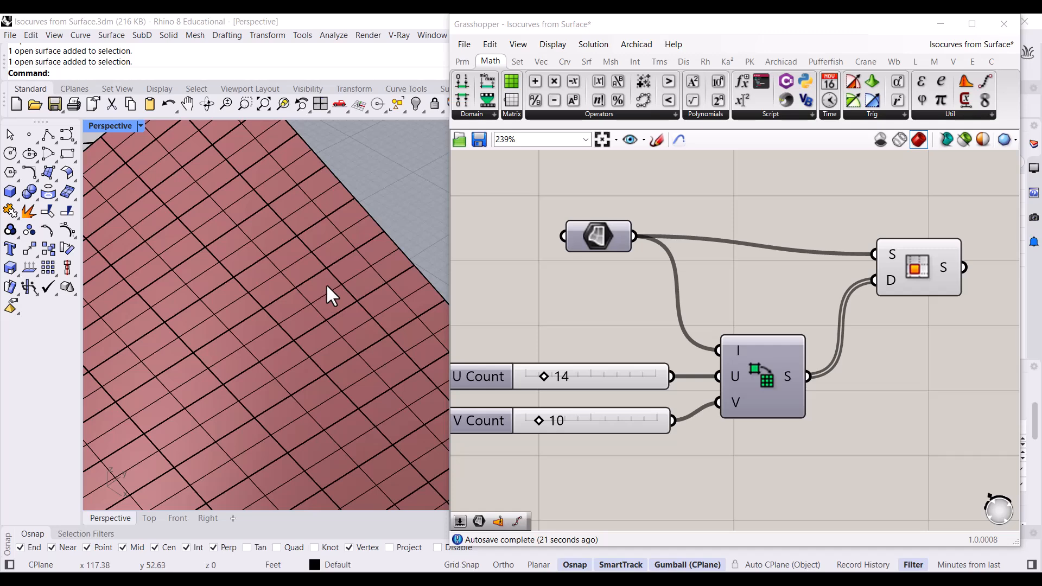
pyautogui.scroll(-5, 315, 313)
pyautogui.moveTo(341, 312); pyautogui.dragTo(272, 298, button='right')
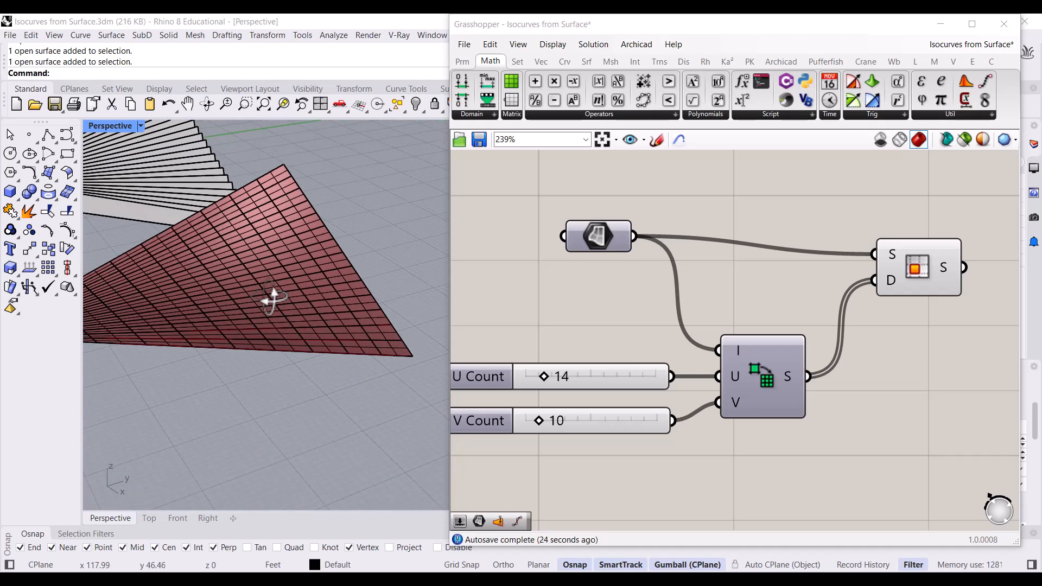
pyautogui.scroll(3, 244, 272)
pyautogui.click(231, 272)
pyautogui.moveTo(245, 302); pyautogui.dragTo(342, 344)
pyautogui.scroll(-3, 391, 389)
pyautogui.moveTo(664, 291); pyautogui.dragTo(707, 298, button='right')
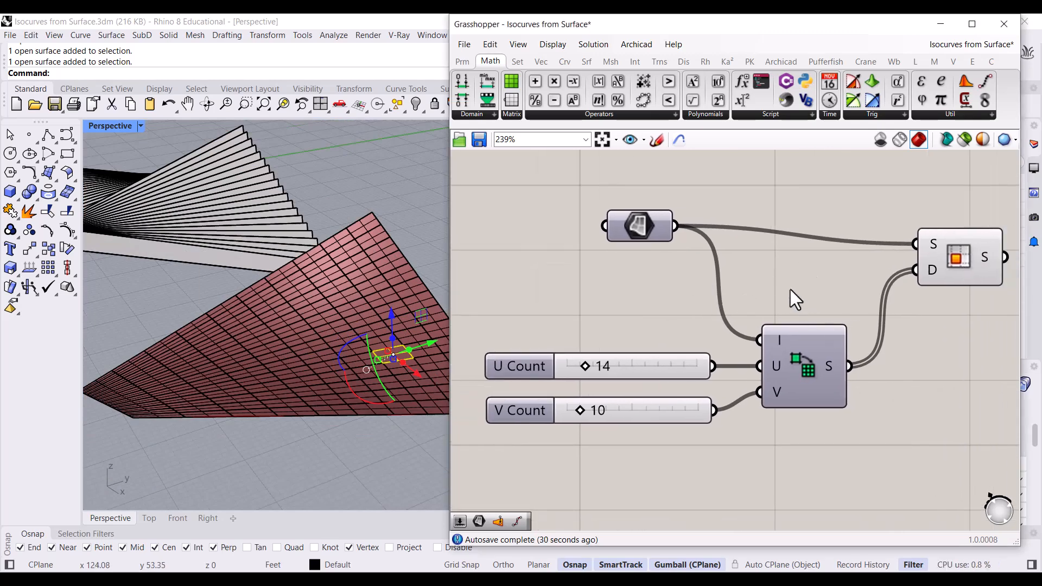